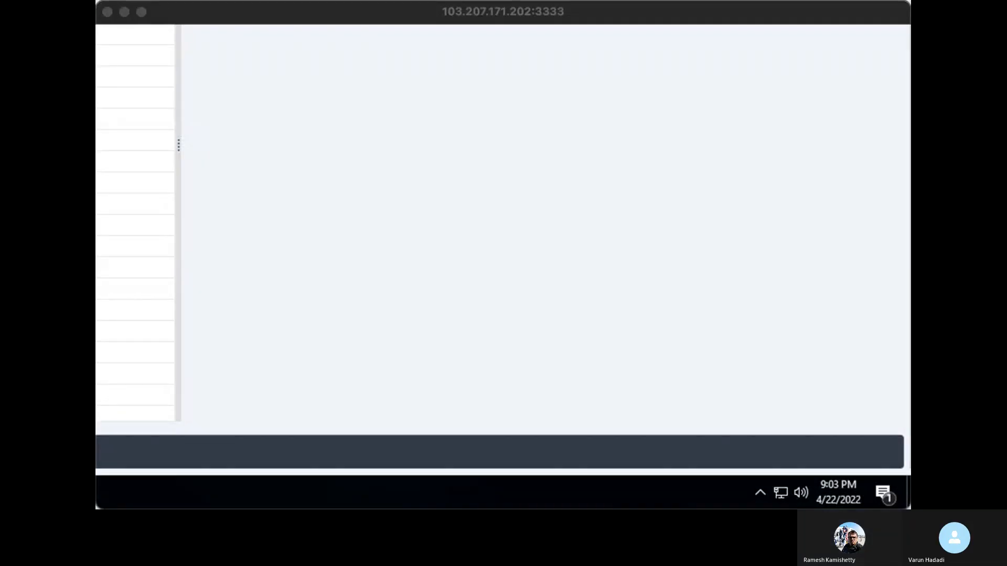
{"action": "left_click", "coordinate": [145, 14]}
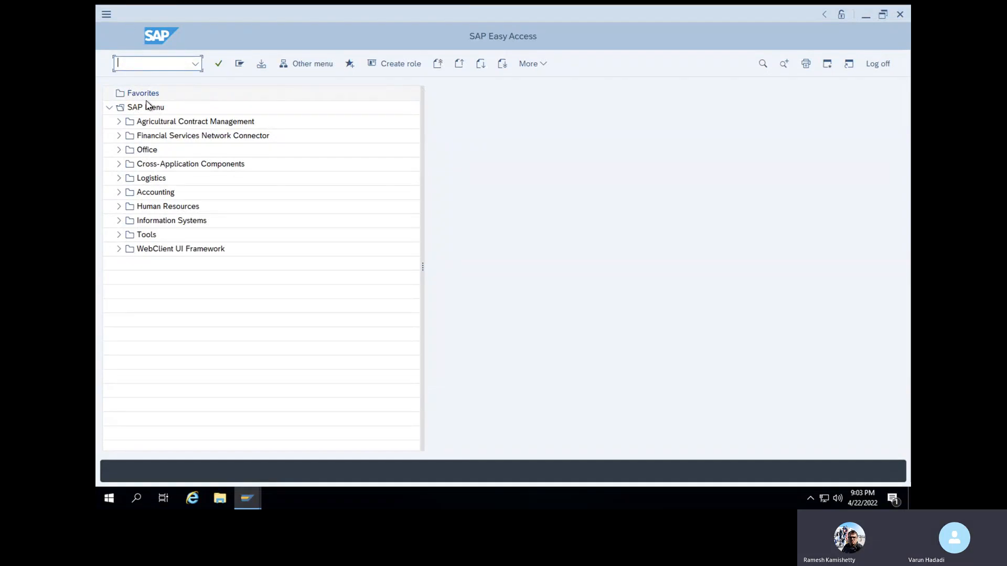
{"action": "left_click", "coordinate": [125, 23]}
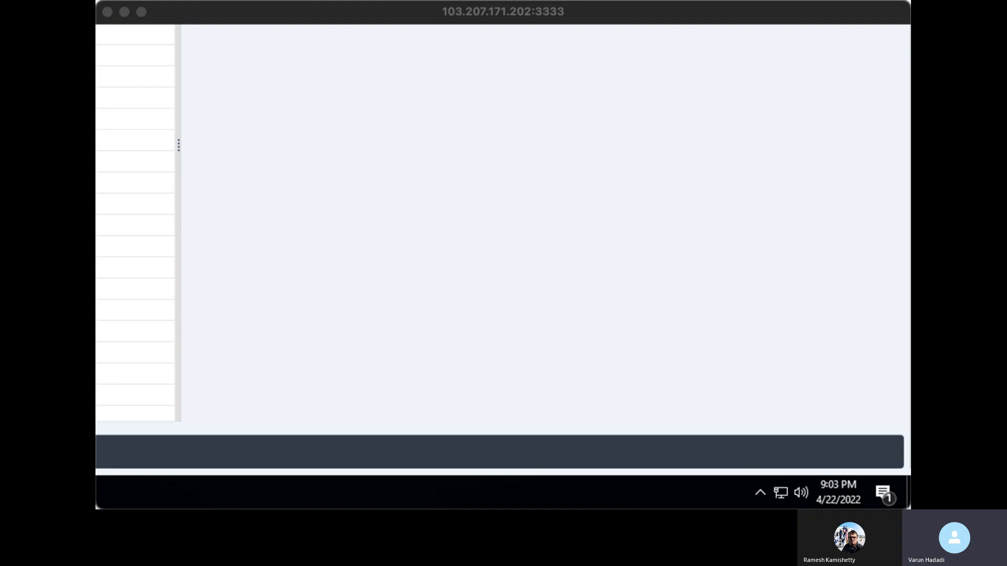
{"action": "left_click", "coordinate": [203, 3]}
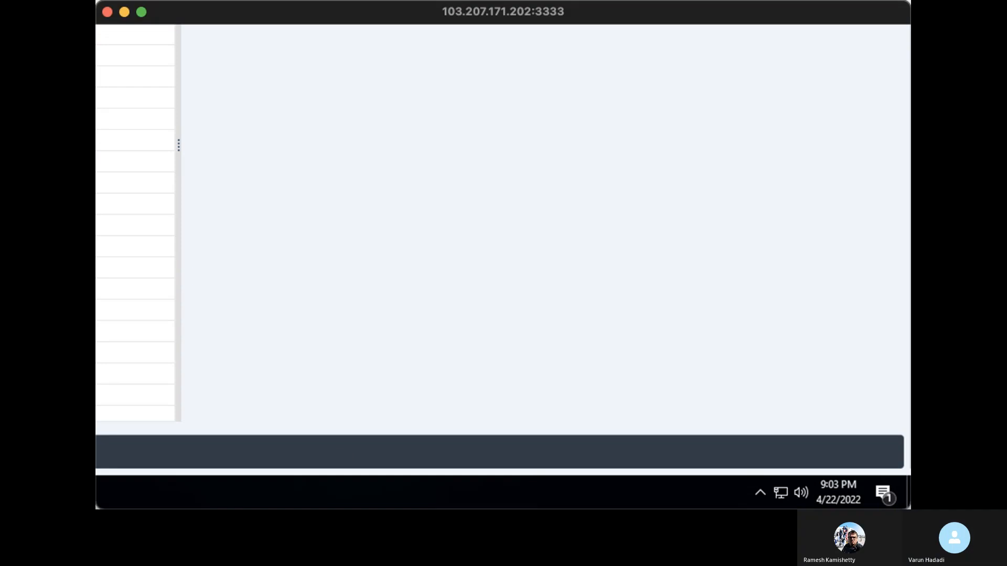
{"action": "left_click", "coordinate": [141, 13]}
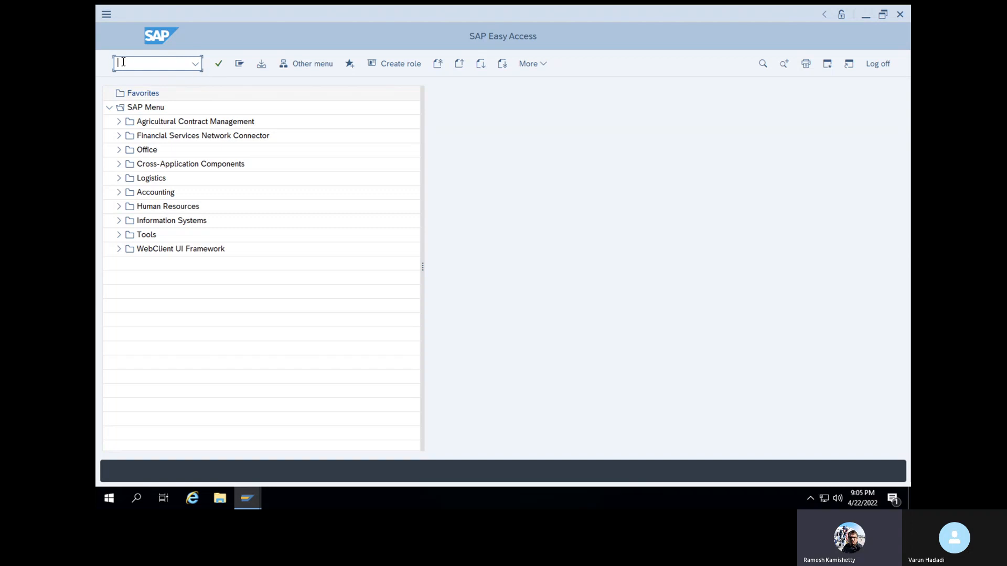
Open transaction ME21N and set the new standard purchase order's vendor to SS VENDOR
{"action": "type", "text": "me21n"}
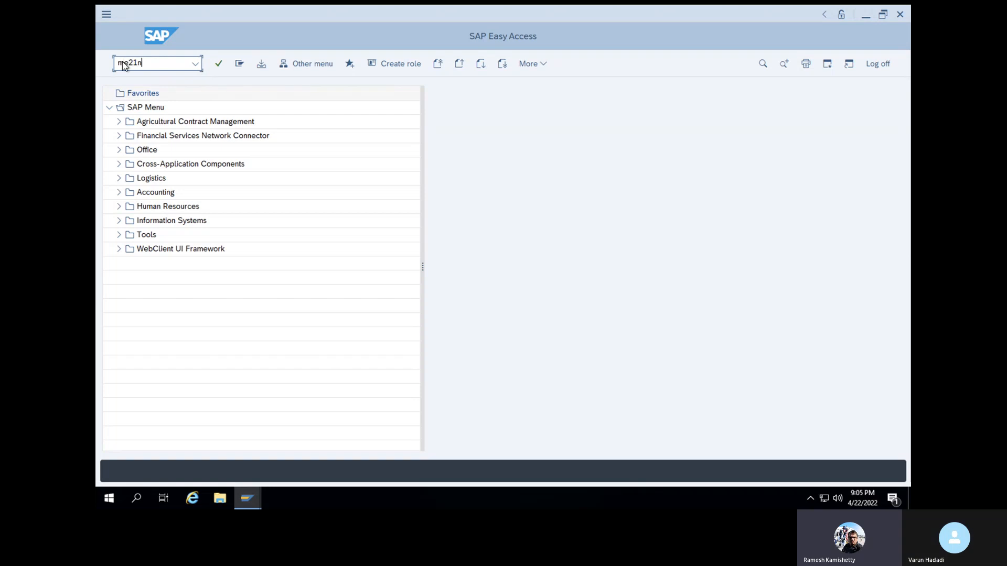
{"action": "key", "text": "Return"}
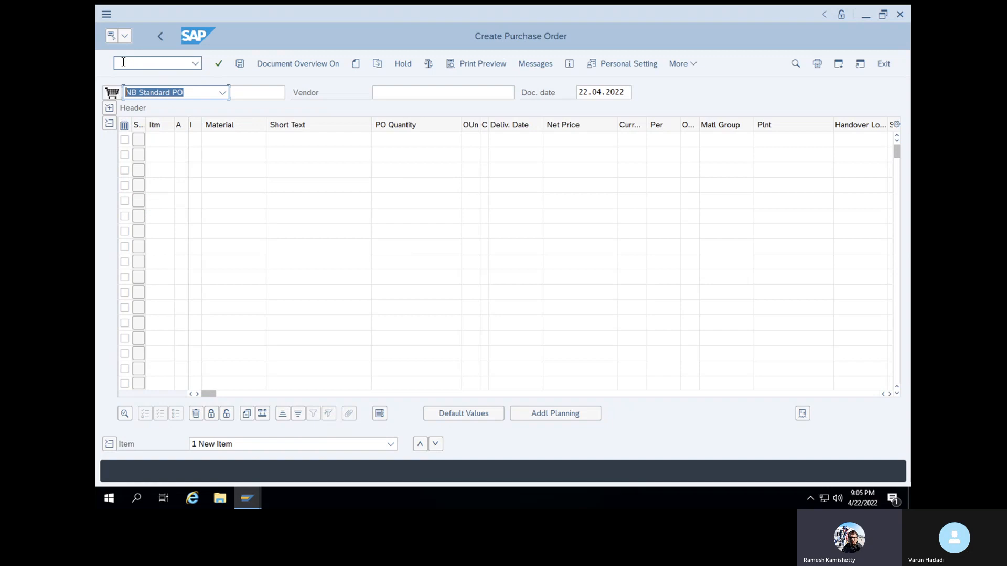
{"action": "left_click", "coordinate": [299, 108]}
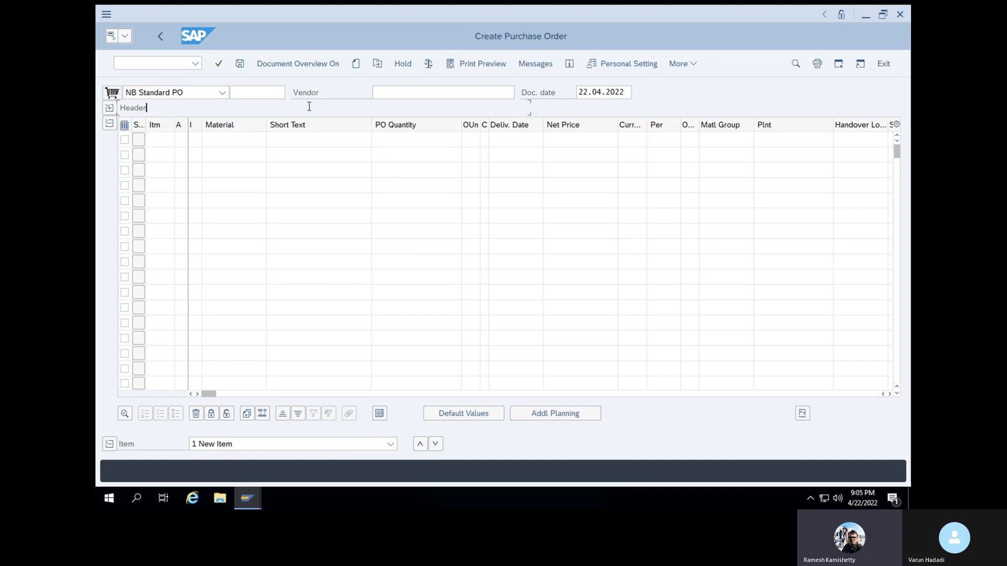
{"action": "left_click", "coordinate": [464, 90]}
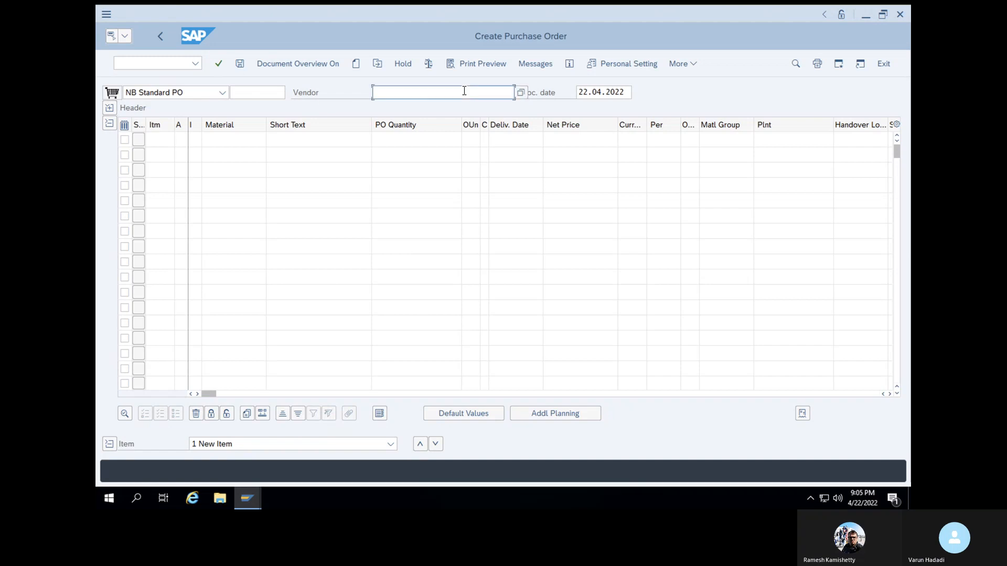
{"action": "left_click", "coordinate": [464, 91]}
{"action": "left_click", "coordinate": [456, 110]}
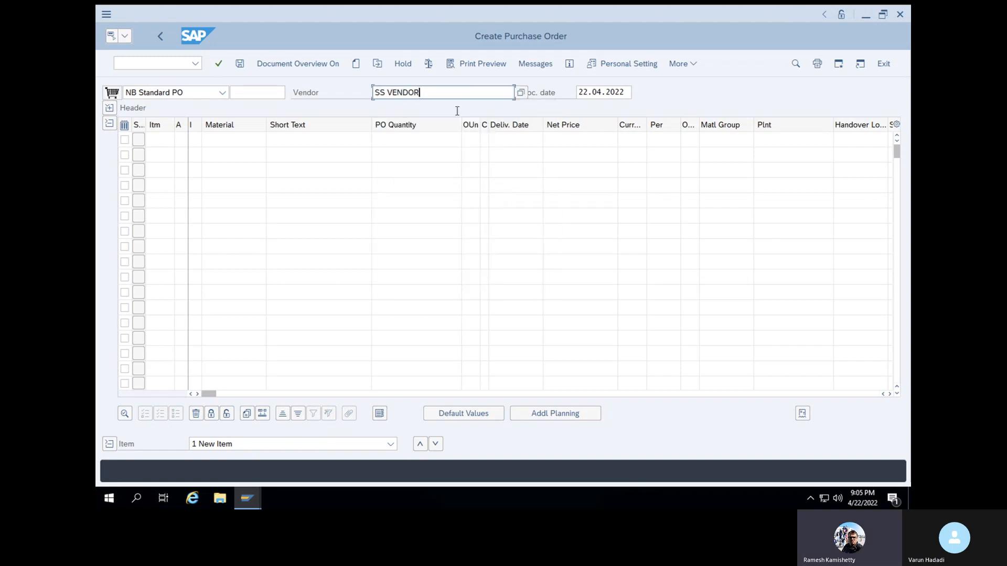
{"action": "key", "text": "Return"}
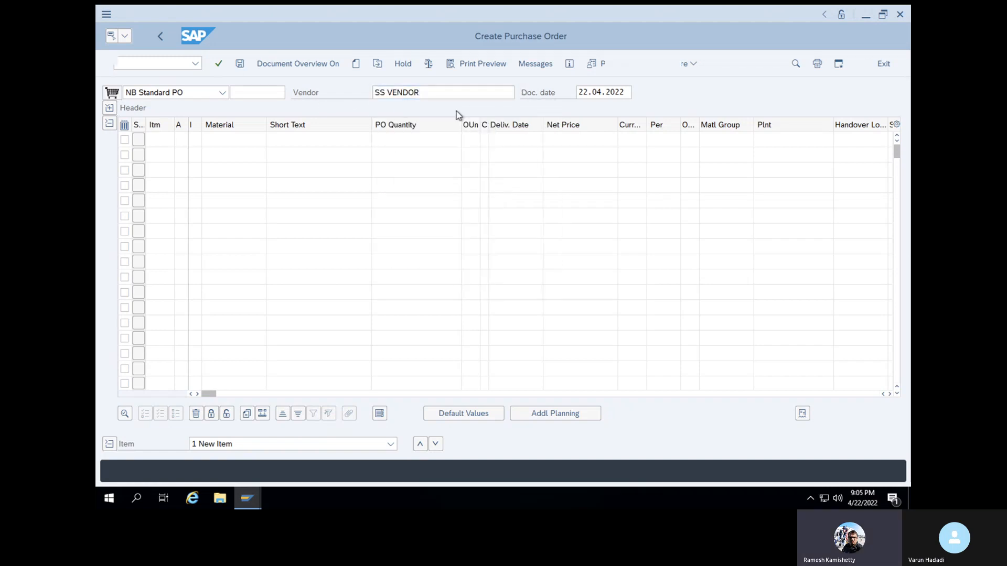
Fill in the organizational data with purchasing organization 1000, purchasing group 001 and company code 1000
{"action": "type", "text": "1"}
{"action": "left_click", "coordinate": [221, 156]}
{"action": "type", "text": "0"}
{"action": "left_click", "coordinate": [219, 171]}
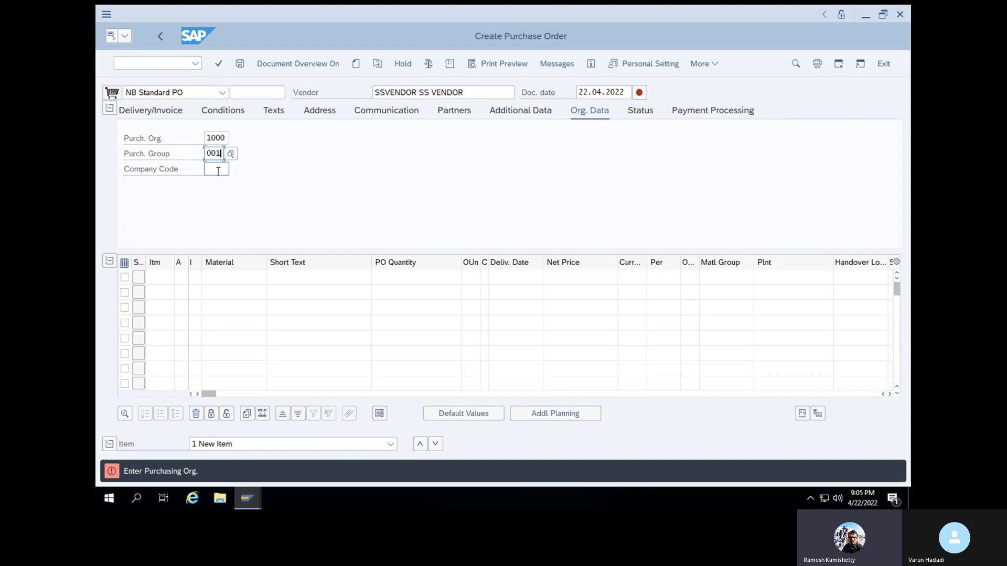
{"action": "left_click", "coordinate": [218, 172]}
{"action": "type", "text": "1"}
{"action": "left_click", "coordinate": [223, 184]}
{"action": "key", "text": "Return"}
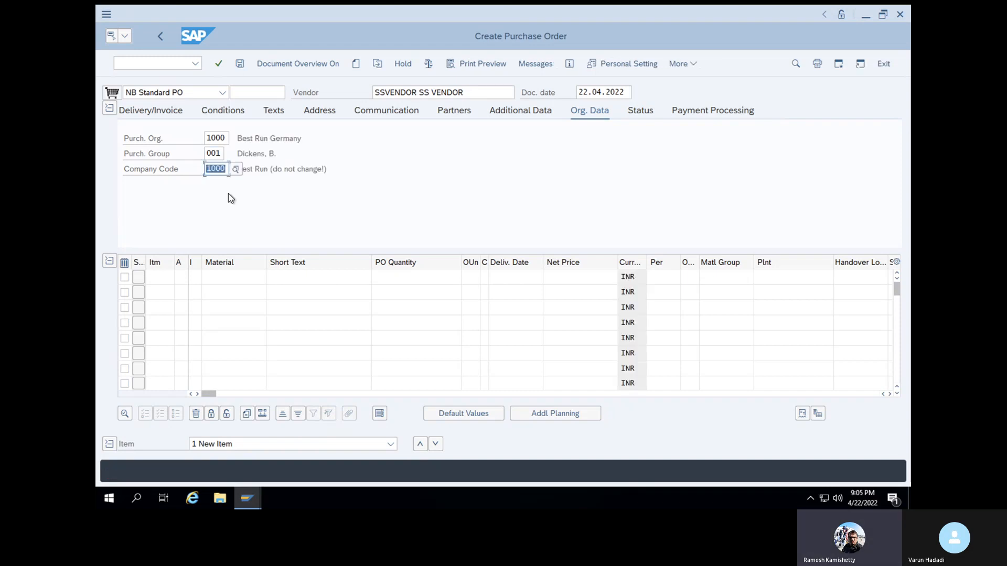
Add material 100-100 as the first order item and assign it to plant 1000
{"action": "left_click", "coordinate": [222, 281]}
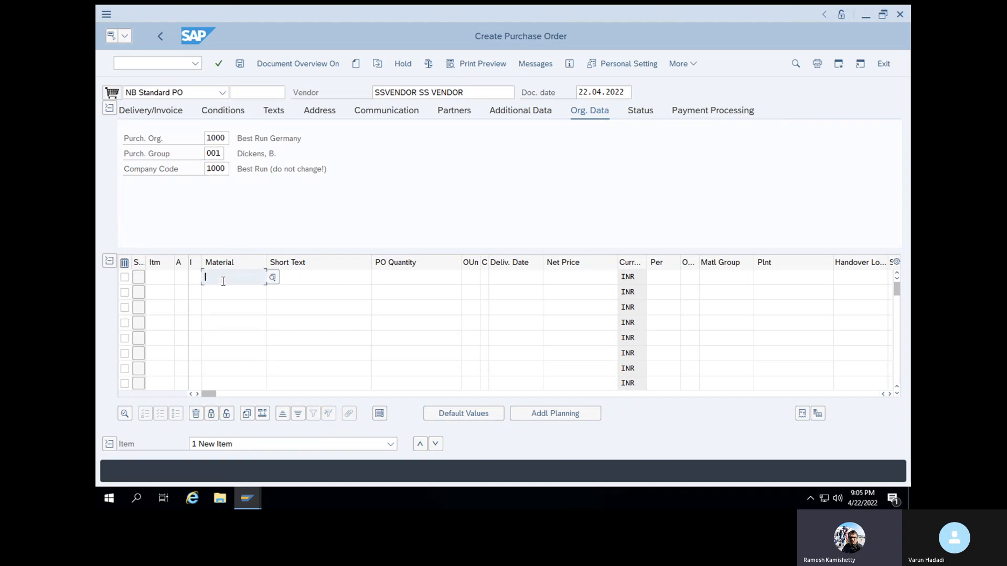
{"action": "left_click", "coordinate": [223, 282]}
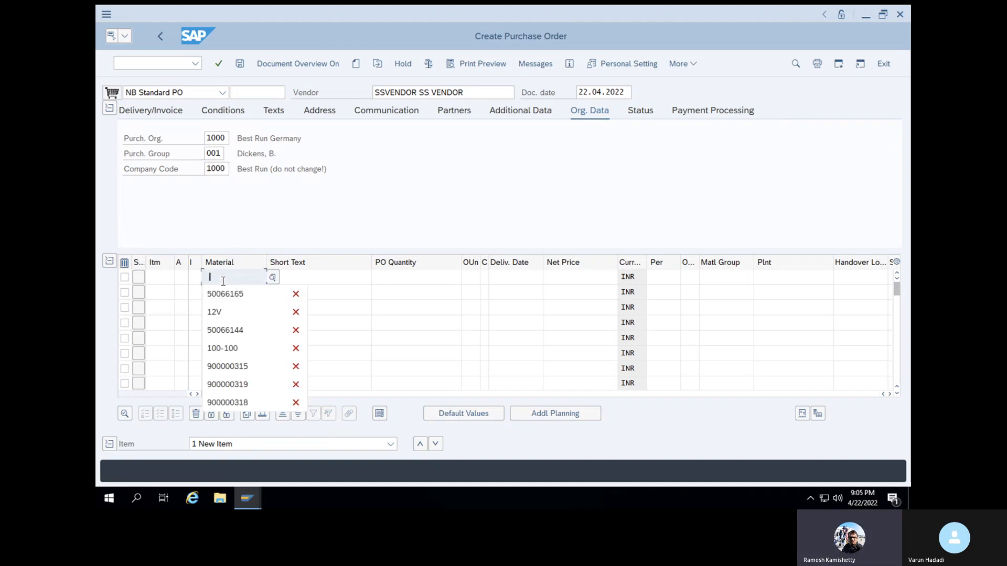
{"action": "type", "text": "100"}
{"action": "left_click", "coordinate": [223, 293]}
{"action": "key", "text": "Return"}
{"action": "left_click", "coordinate": [782, 278]}
{"action": "type", "text": "100"}
{"action": "left_click", "coordinate": [783, 292]}
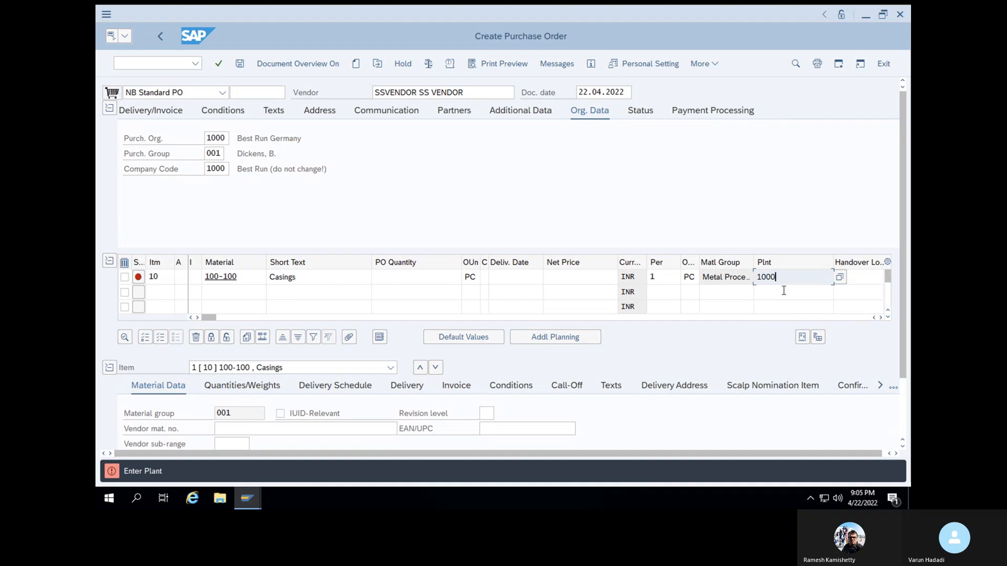
{"action": "key", "text": "Return"}
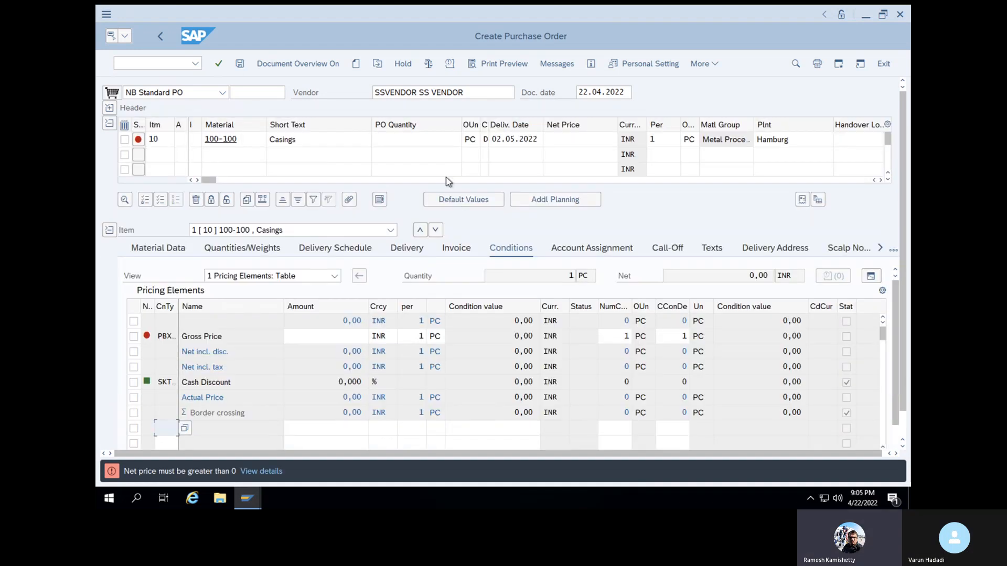
Set the Casings item's net price to 200 INR and its order quantity to 100 PC
{"action": "left_click", "coordinate": [561, 143]}
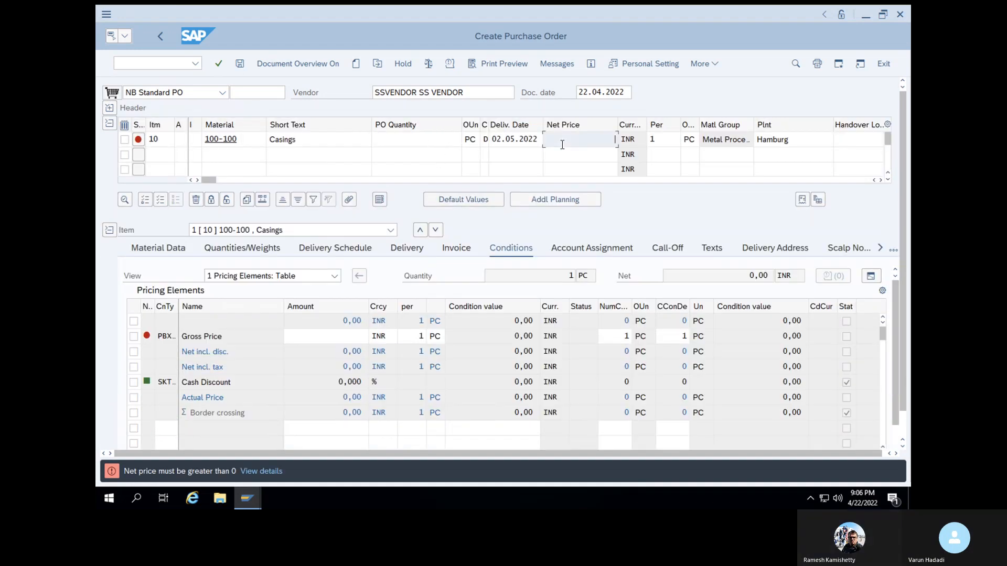
{"action": "left_click", "coordinate": [567, 158]}
{"action": "left_click", "coordinate": [449, 141]}
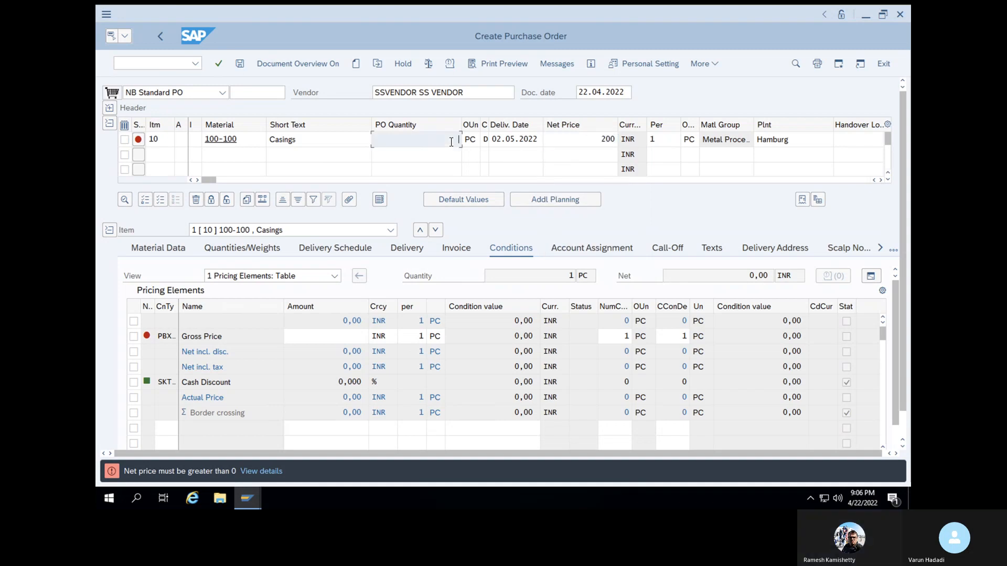
{"action": "left_click", "coordinate": [447, 158]}
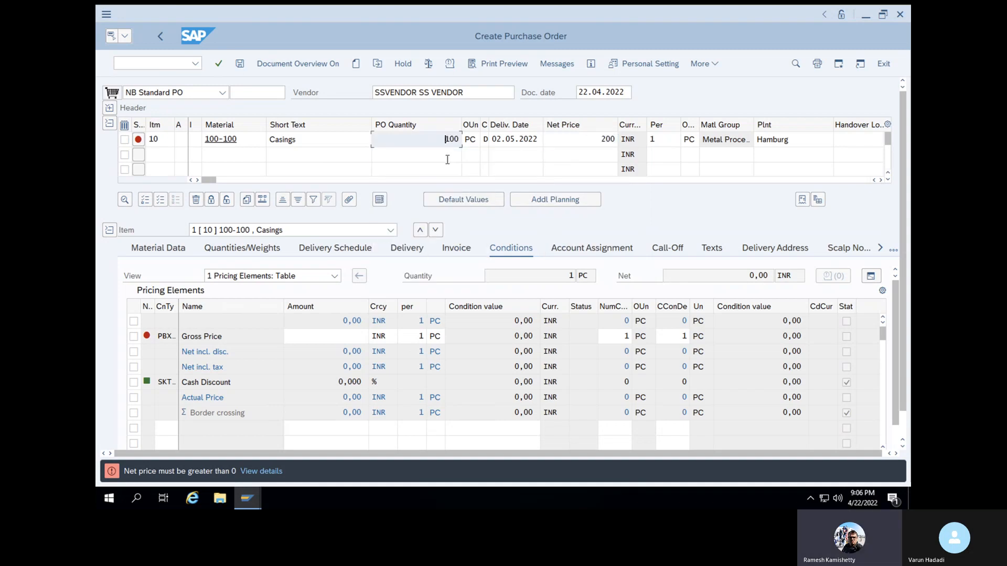
{"action": "key", "text": "Return"}
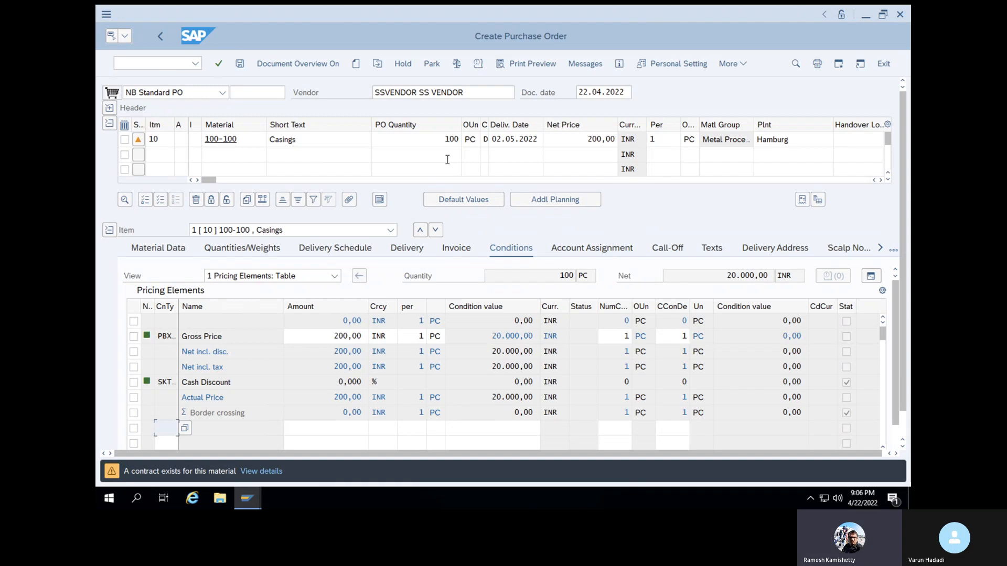
Check and save the purchase order, copying the number it is saved under
{"action": "left_click", "coordinate": [456, 67]}
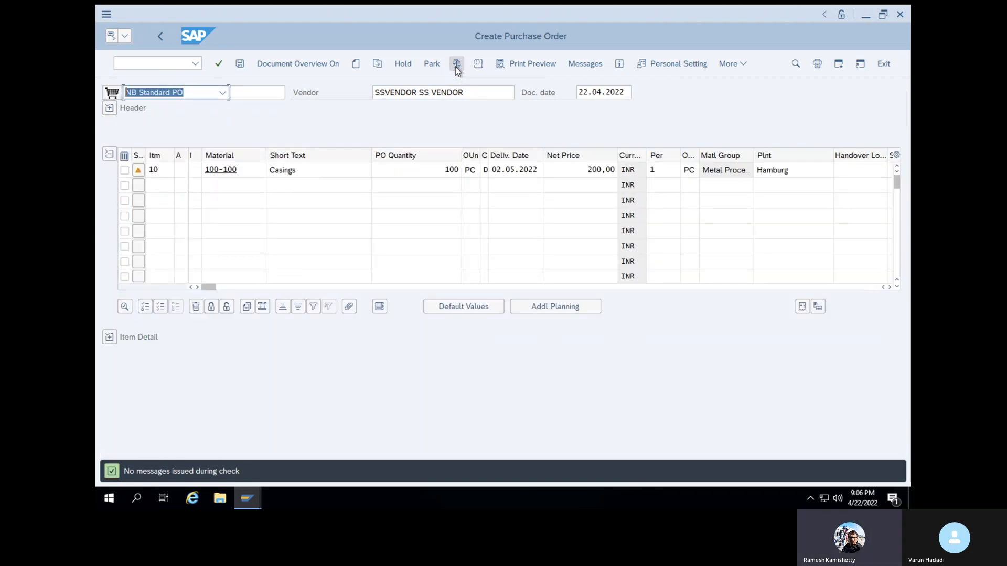
{"action": "left_click", "coordinate": [239, 65]}
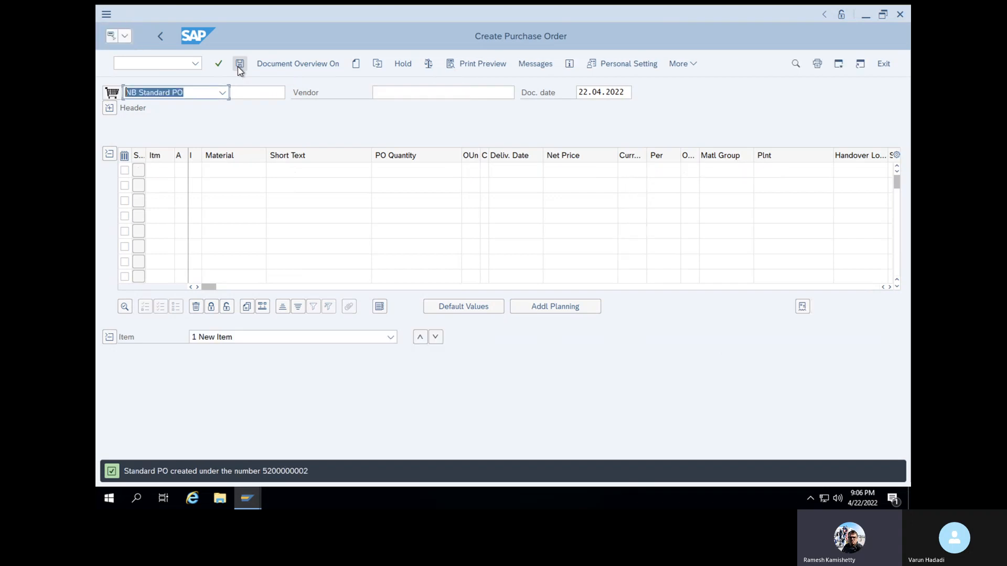
{"action": "left_click_drag", "start_coordinate": [262, 470], "coordinate": [307, 471]}
{"action": "key", "text": "ctrl+c"}
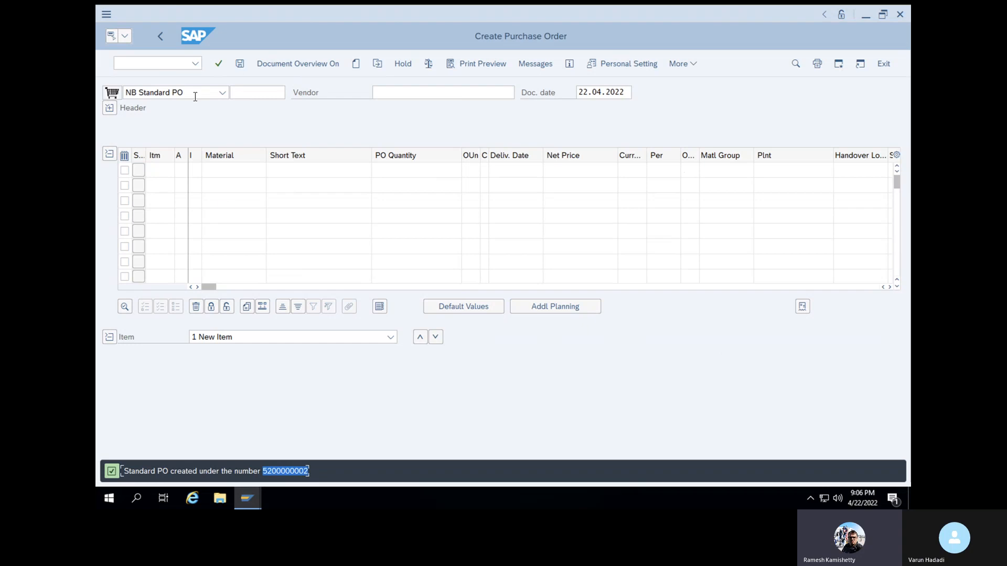
Open transaction MIGO and try to load the new purchase order for a goods receipt
{"action": "left_click", "coordinate": [175, 63]}
{"action": "type", "text": "/nmigo"}
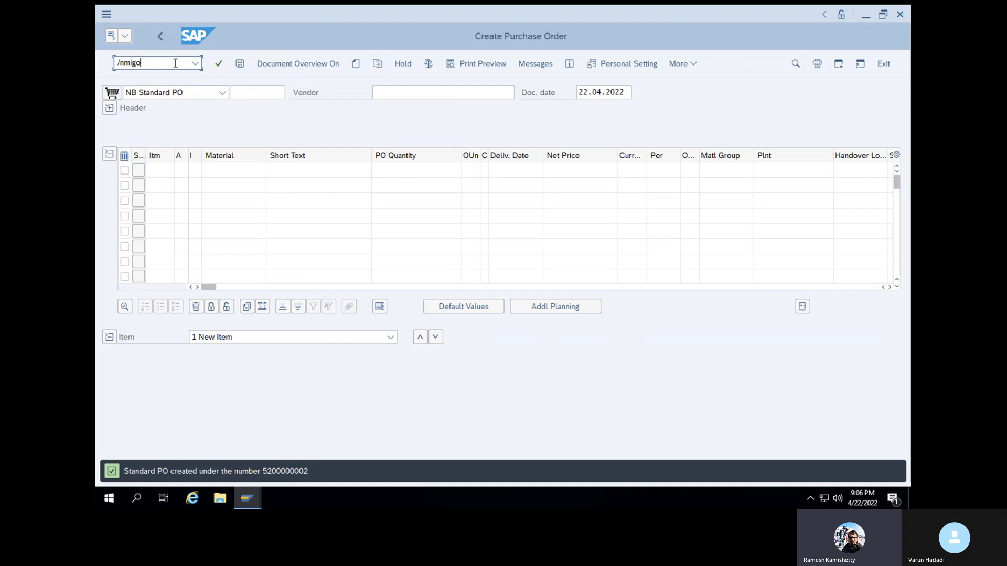
{"action": "key", "text": "Return"}
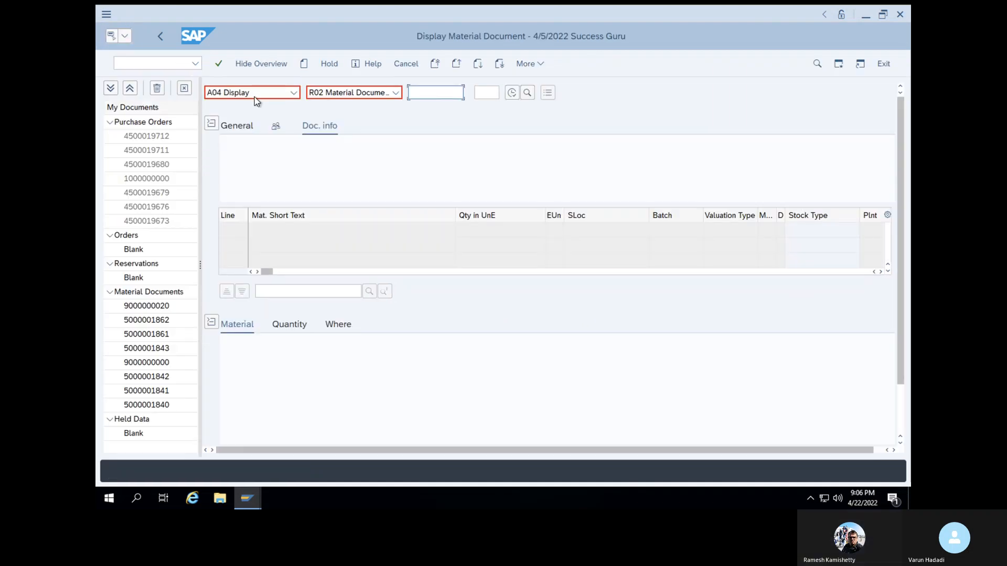
{"action": "left_click", "coordinate": [256, 96]}
{"action": "left_click", "coordinate": [249, 142]}
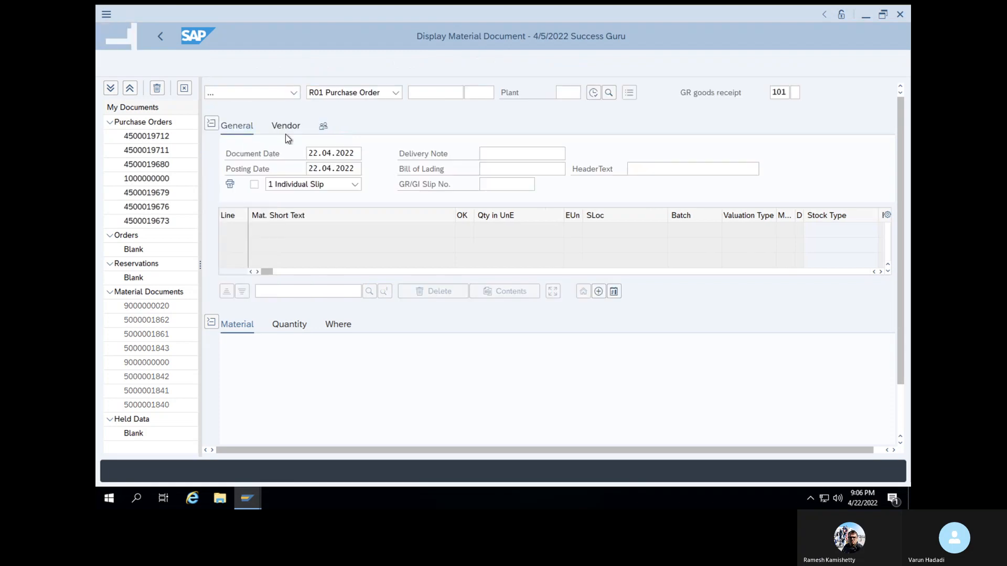
{"action": "key", "text": "ctrl+v"}
{"action": "key", "text": "Return"}
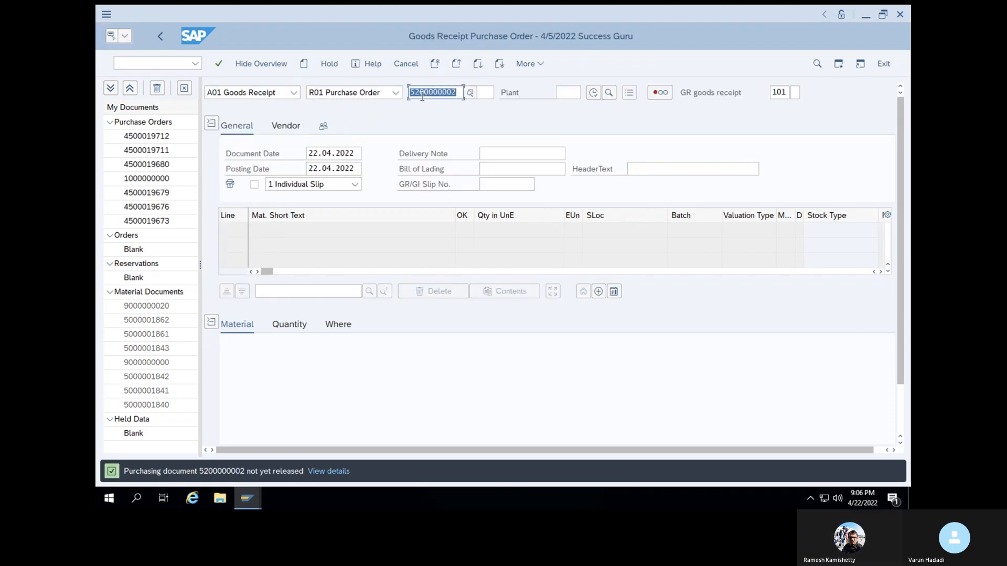
Open the purchase order release transaction ME29N and load the newly created order by its copied number
{"action": "left_click", "coordinate": [146, 69]}
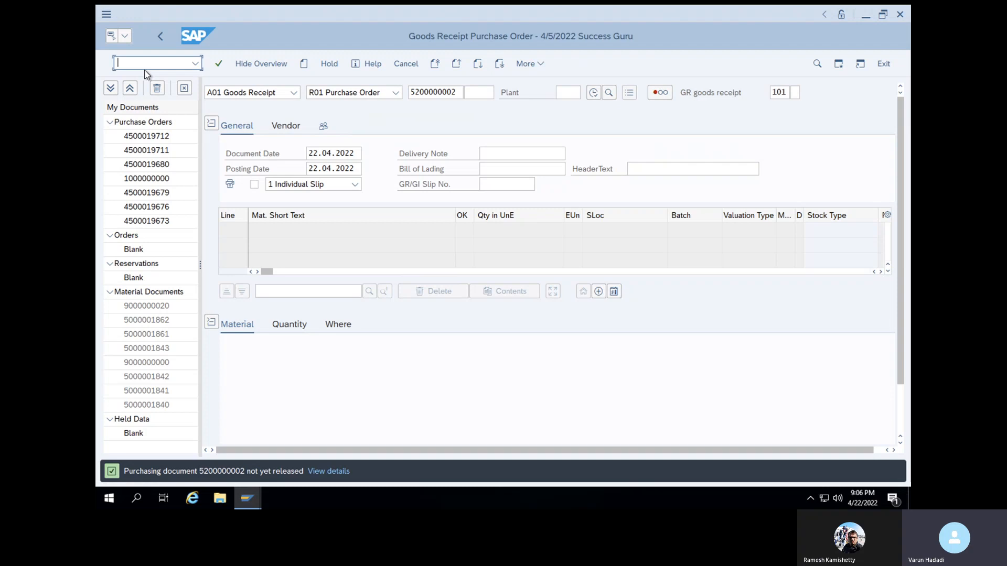
{"action": "type", "text": "/nme29n"}
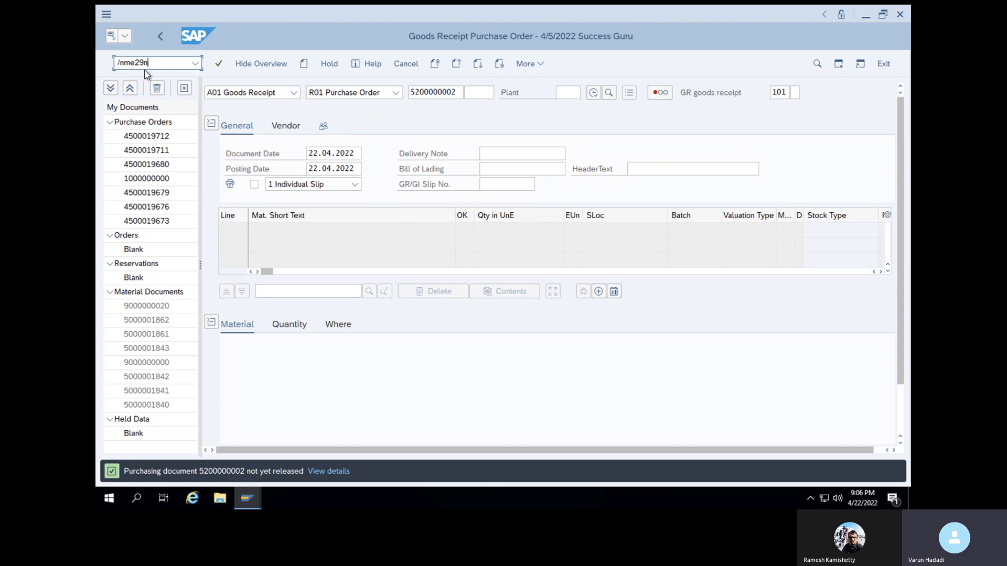
{"action": "key", "text": "Return"}
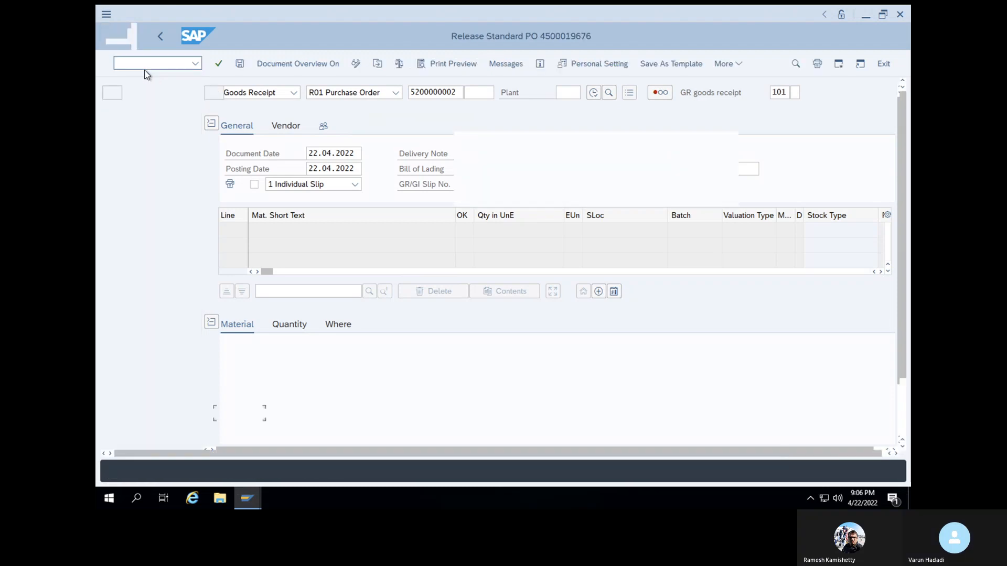
{"action": "left_click", "coordinate": [377, 64]}
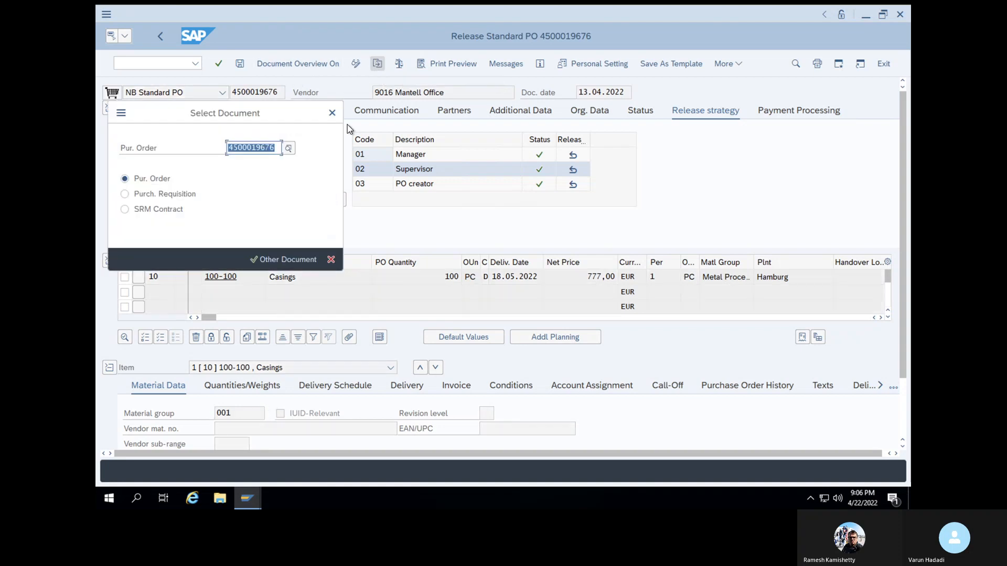
{"action": "key", "text": "BackSpace"}
{"action": "key", "text": "ctrl+v"}
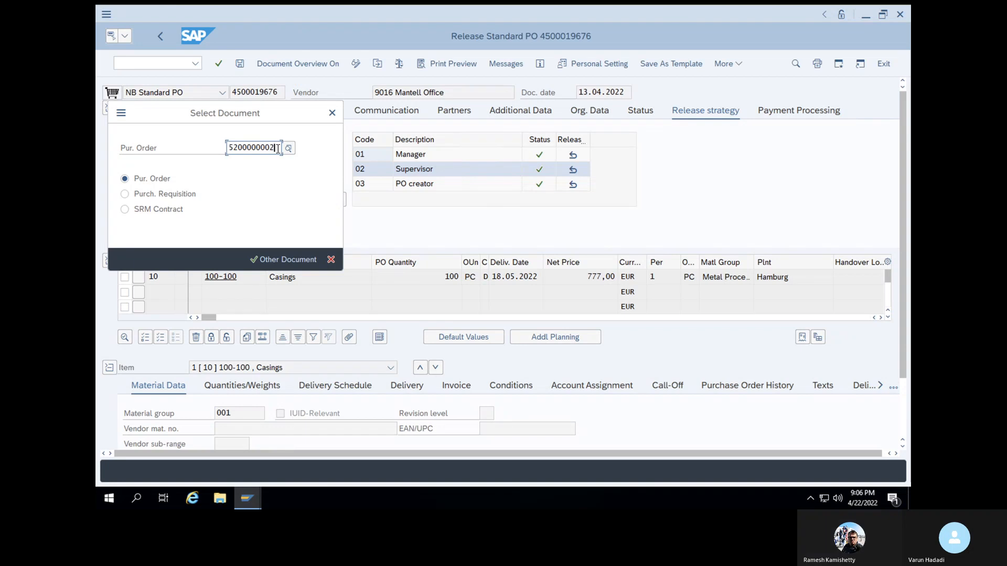
{"action": "left_click", "coordinate": [266, 259]}
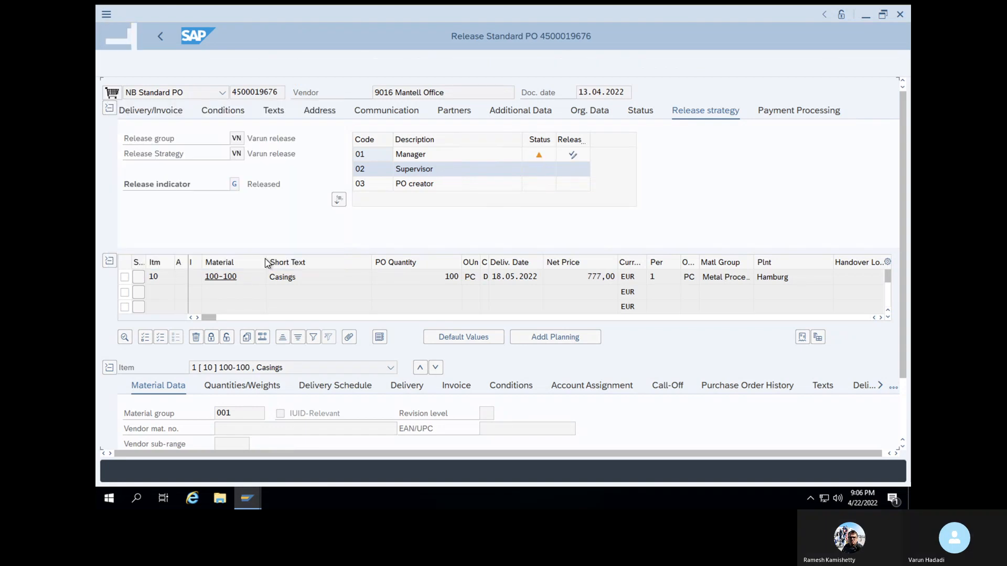
Release the purchase order at all three levels: 01 Manager, 02 Supervisor and 03 PO creator
{"action": "left_click", "coordinate": [576, 156]}
{"action": "left_click", "coordinate": [573, 170]}
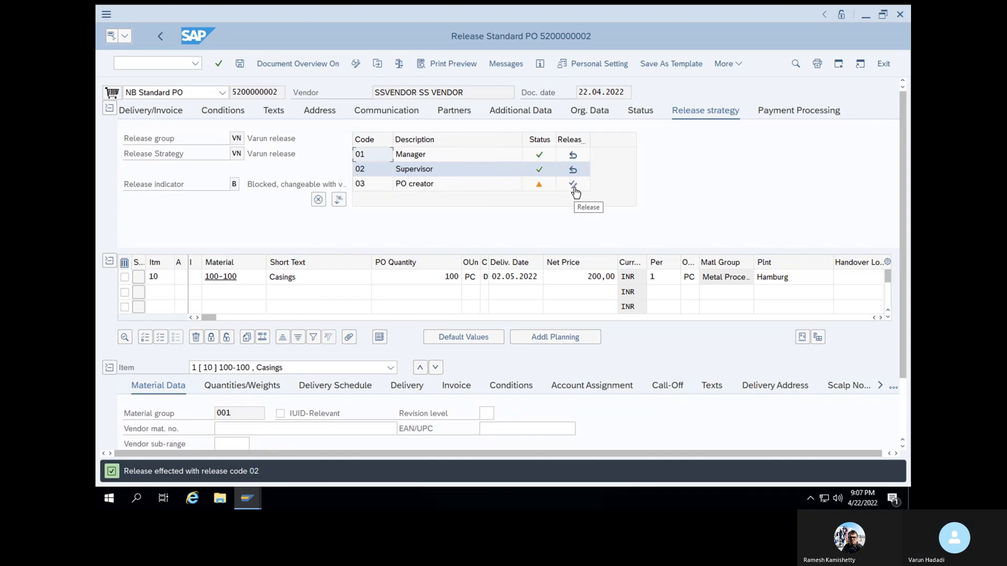
{"action": "left_click", "coordinate": [574, 186]}
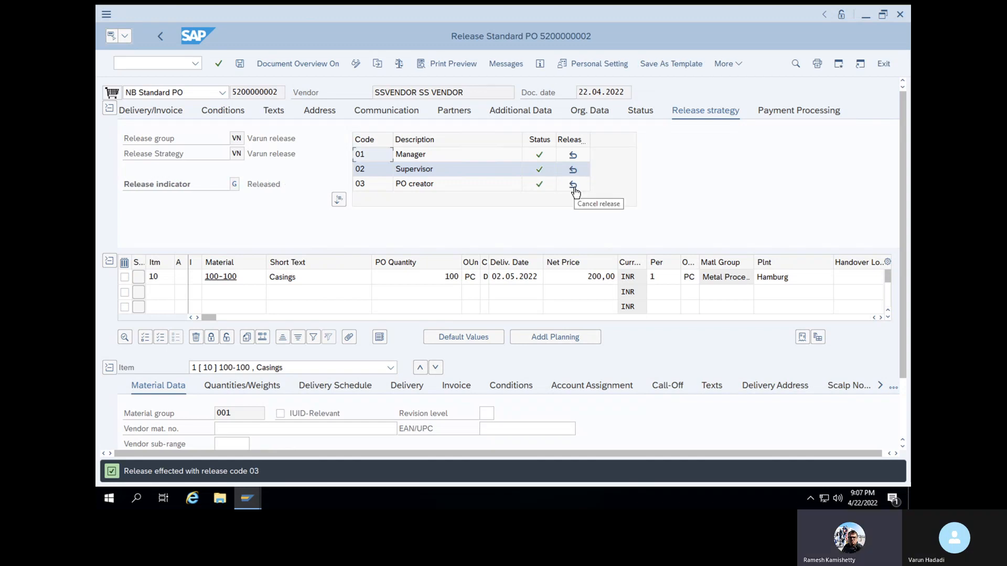
Save the released purchase order and load it in transaction MIGO as a goods receipt against a purchase order
{"action": "left_click", "coordinate": [219, 67]}
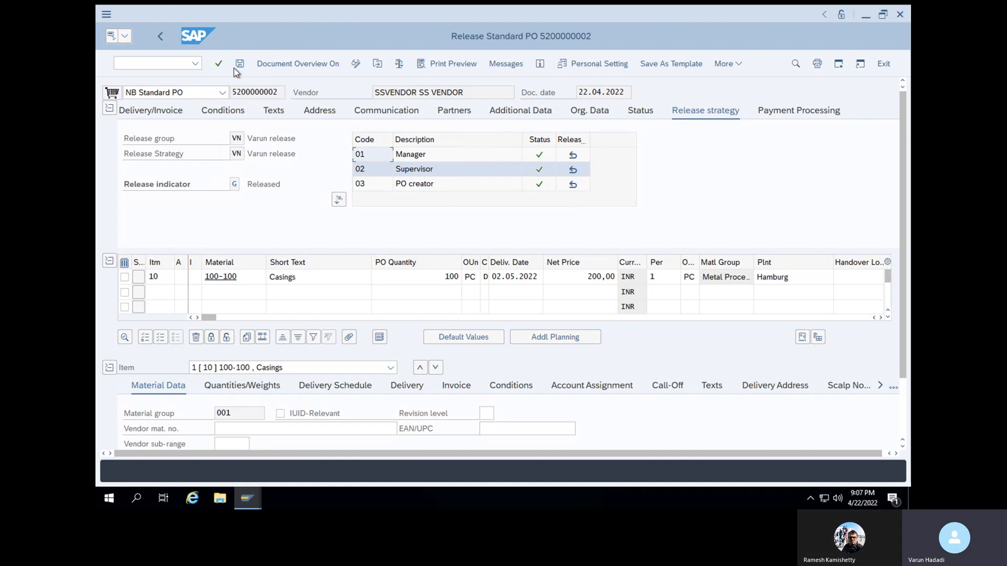
{"action": "left_click", "coordinate": [240, 68]}
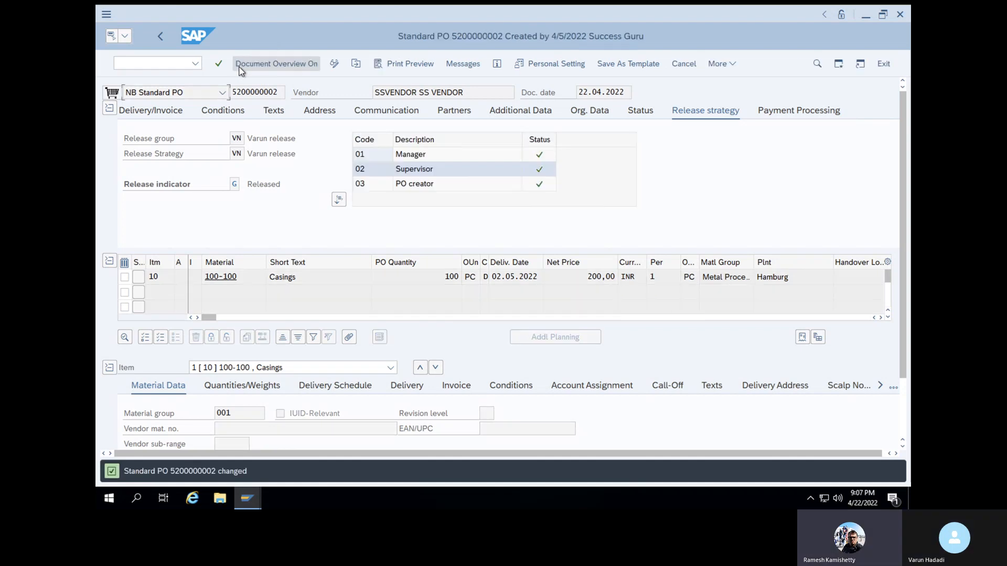
{"action": "left_click", "coordinate": [175, 65]}
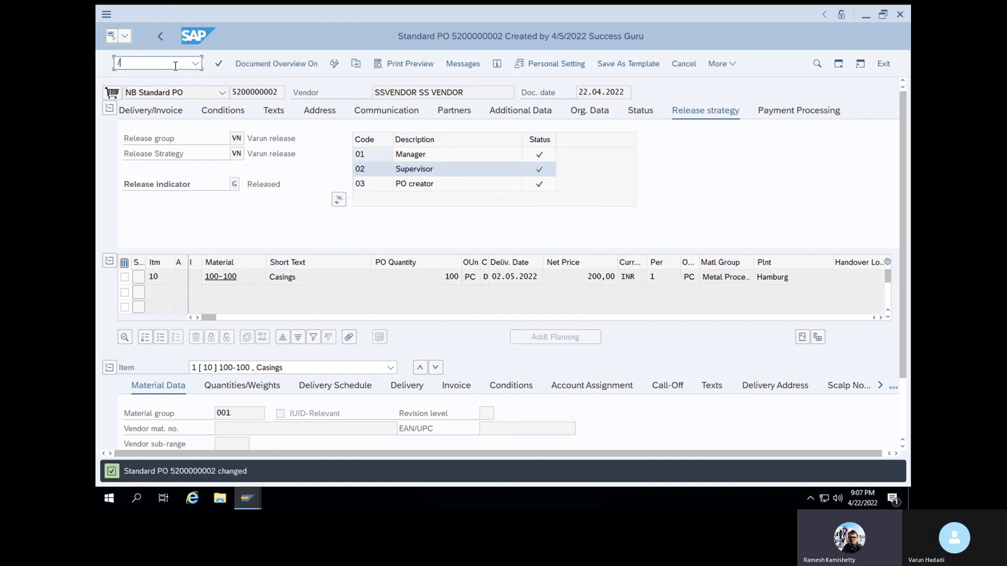
{"action": "type", "text": "/nmigo"}
{"action": "key", "text": "Return"}
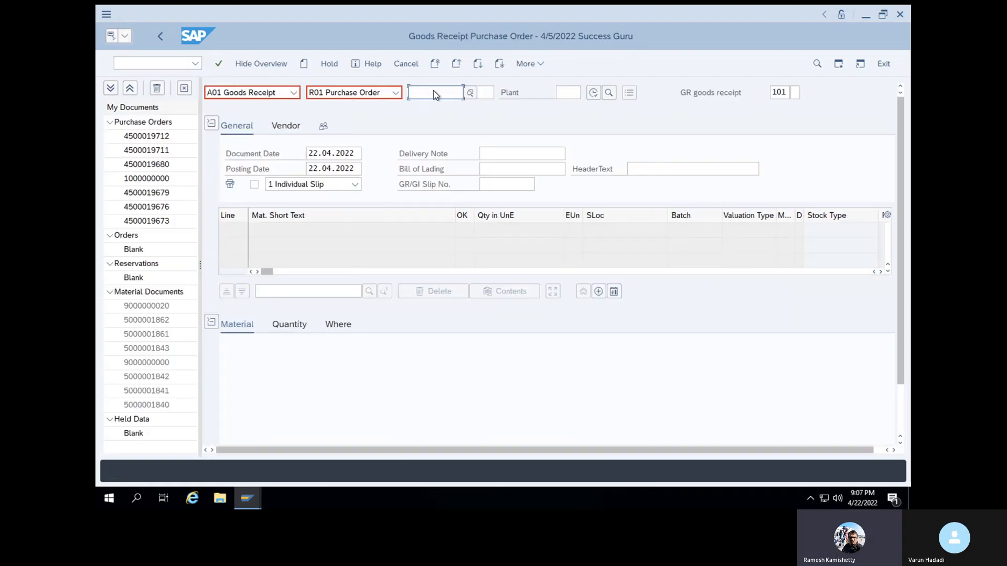
{"action": "type", "text": "5200000002"}
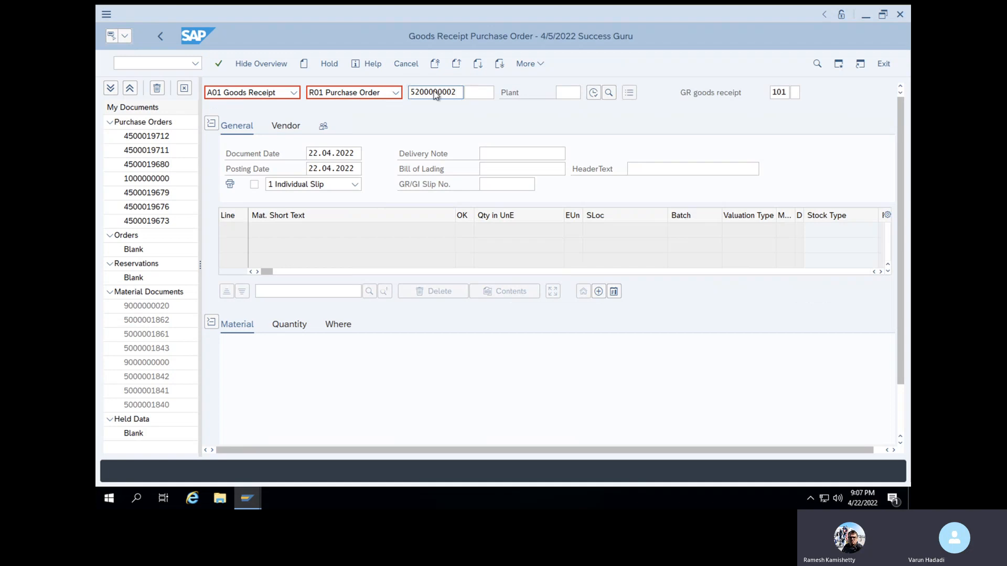
{"action": "key", "text": "Return"}
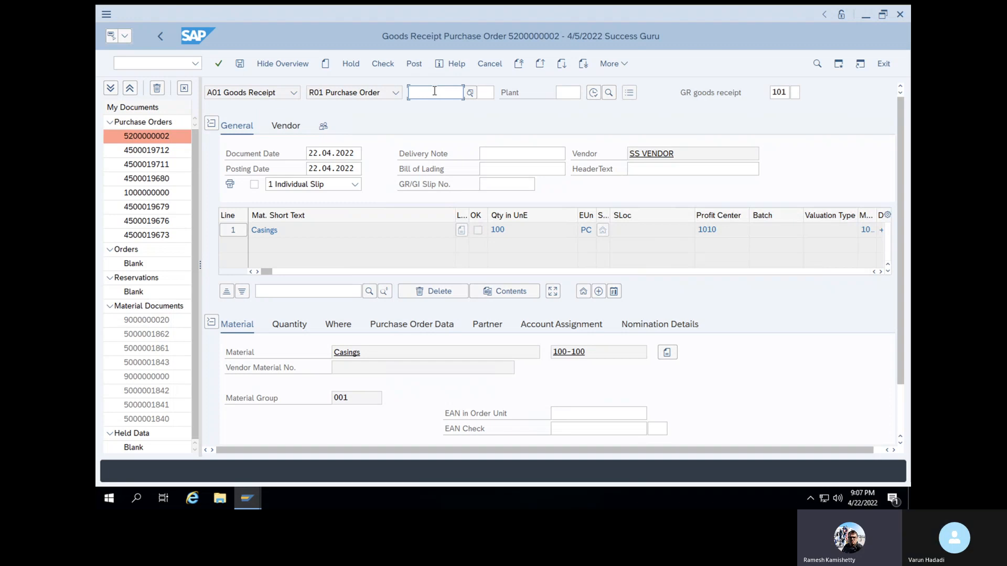
Set the goods receipt's default movement type to 103, goods receipt for purchase order into GR blocked stock
{"action": "left_click", "coordinate": [787, 93]}
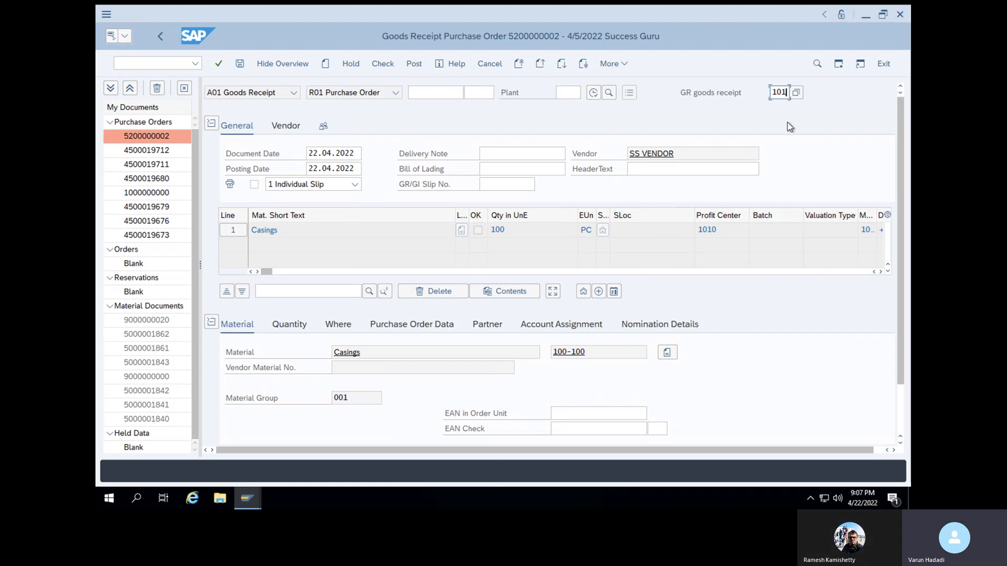
{"action": "left_click", "coordinate": [796, 96]}
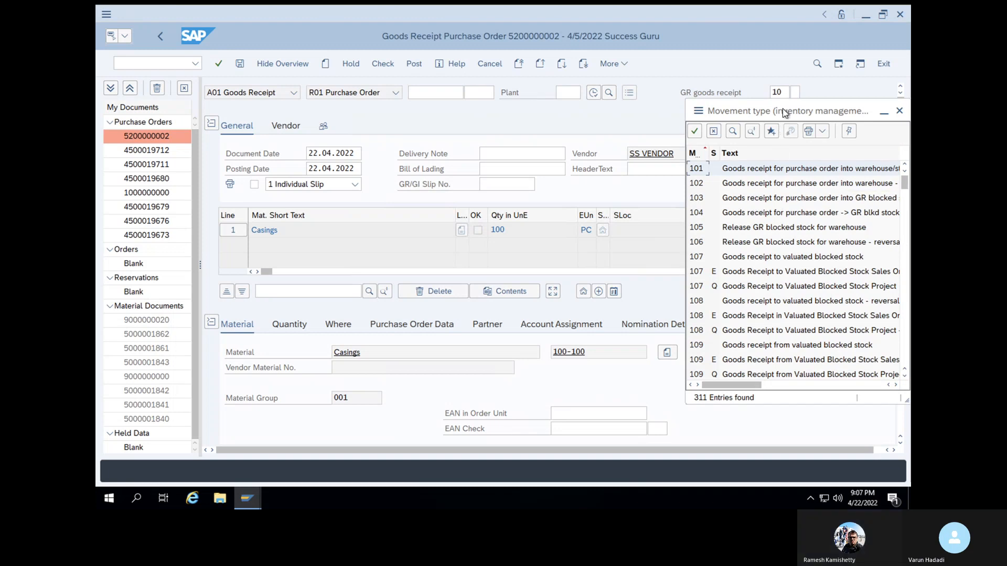
{"action": "left_click_drag", "start_coordinate": [782, 108], "coordinate": [630, 102]}
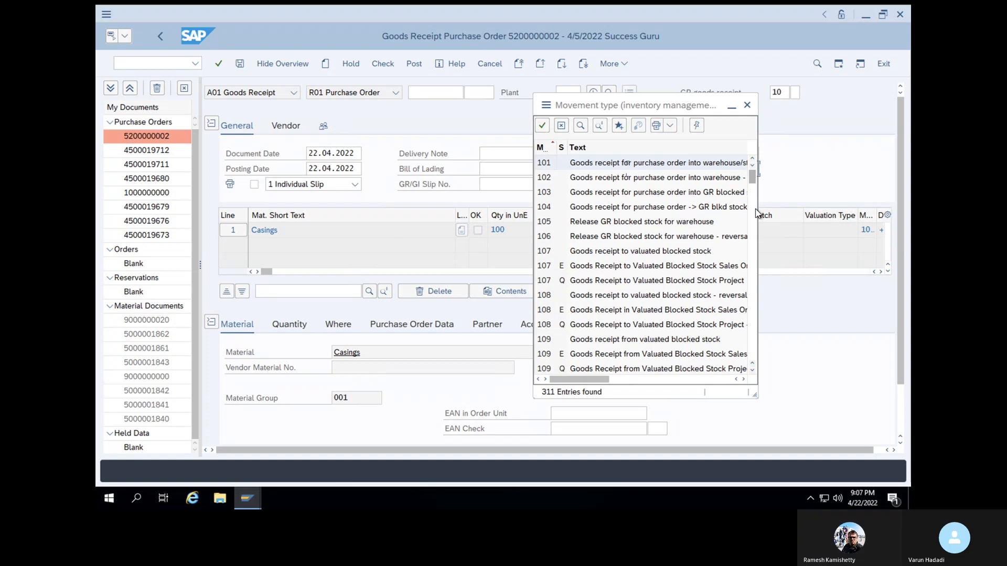
{"action": "left_click", "coordinate": [685, 193]}
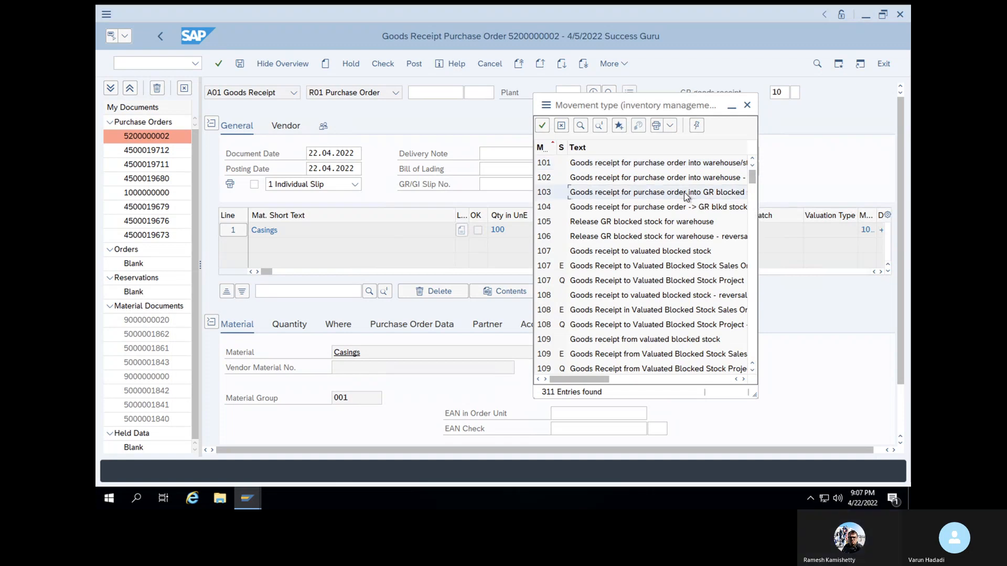
{"action": "left_click", "coordinate": [543, 126]}
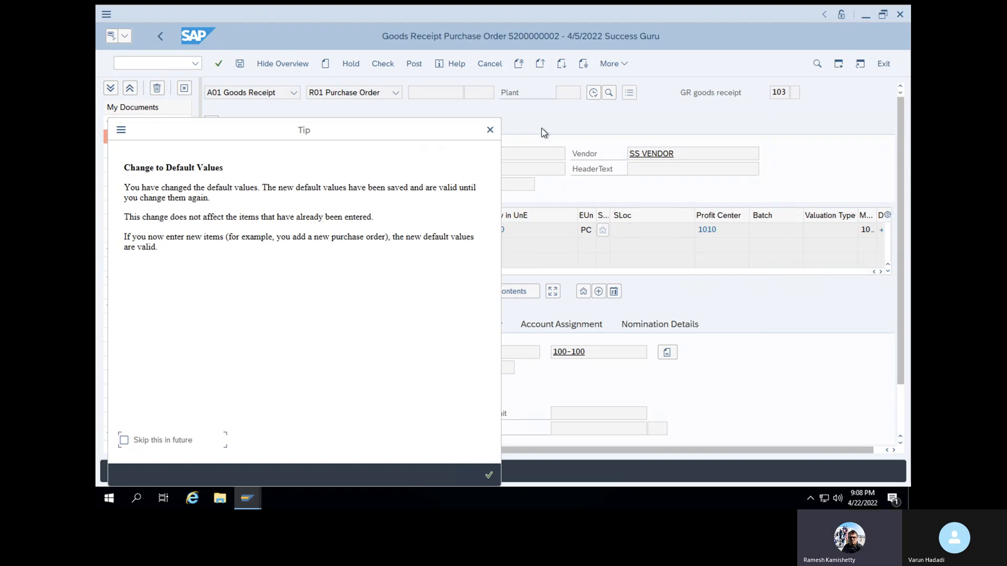
{"action": "left_click", "coordinate": [486, 475]}
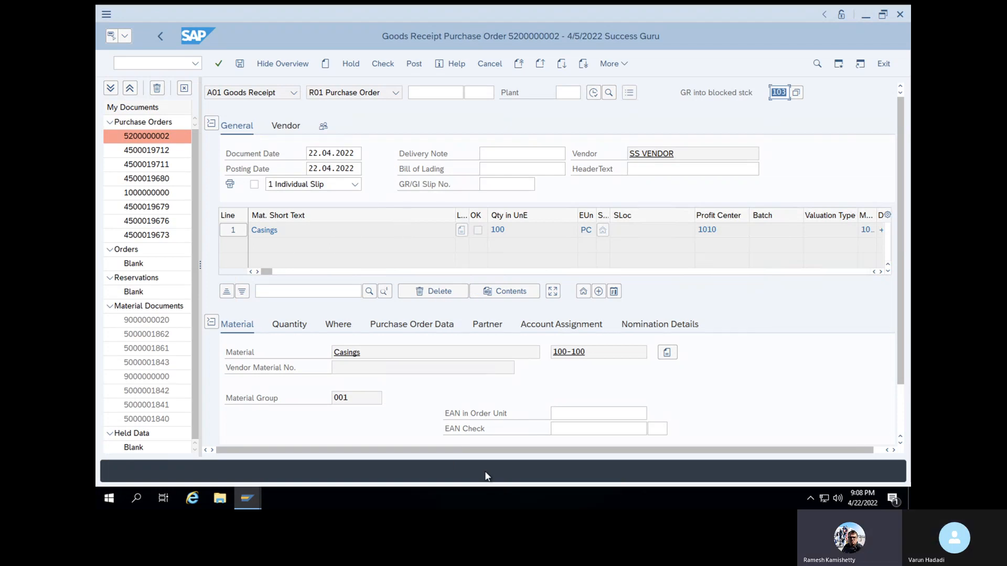
Try to change the movement type of the Casings item to 103 in its Where details
{"action": "left_click", "coordinate": [343, 327]}
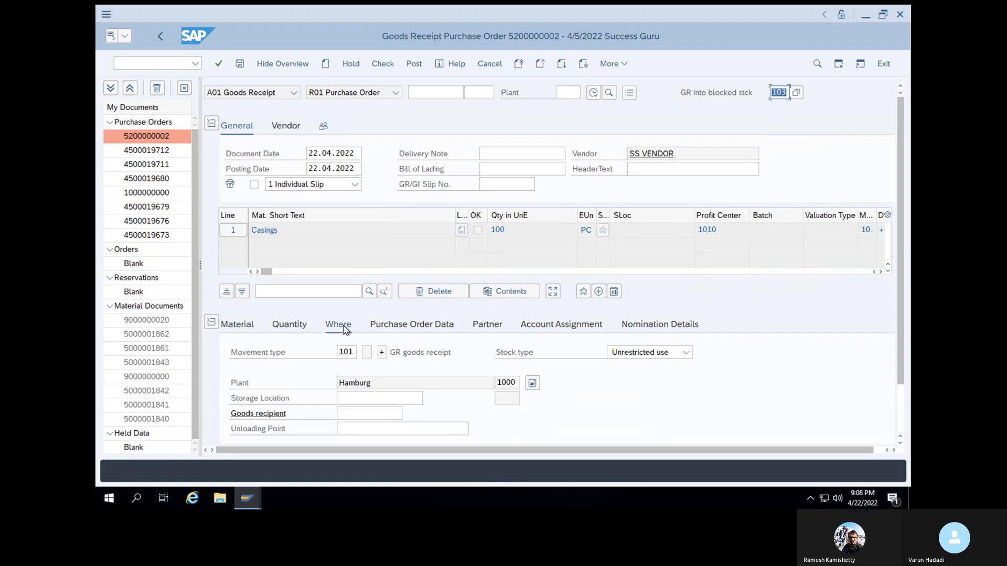
{"action": "left_click", "coordinate": [354, 354]}
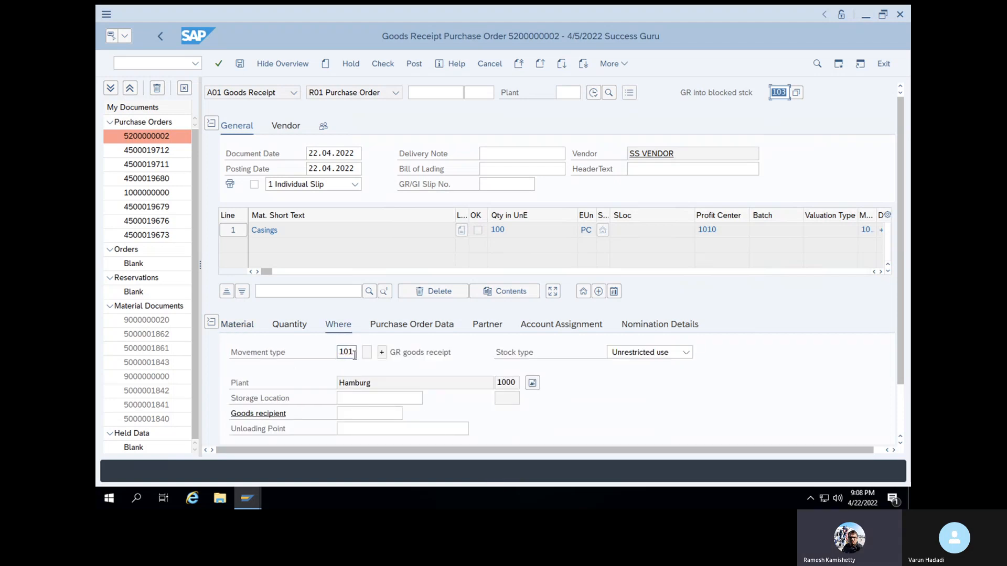
{"action": "key", "text": "BackSpace"}
{"action": "type", "text": "3"}
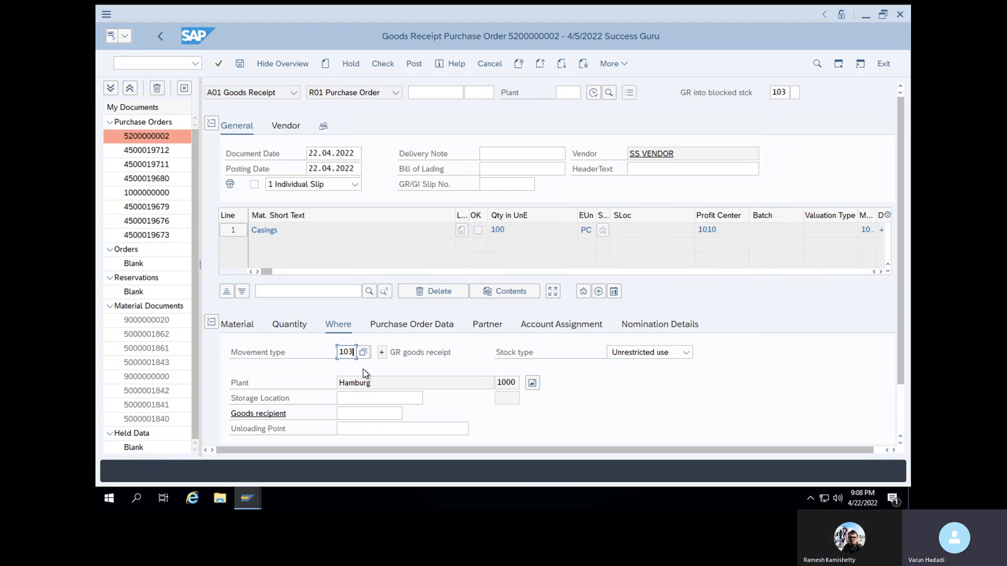
{"action": "key", "text": "Return"}
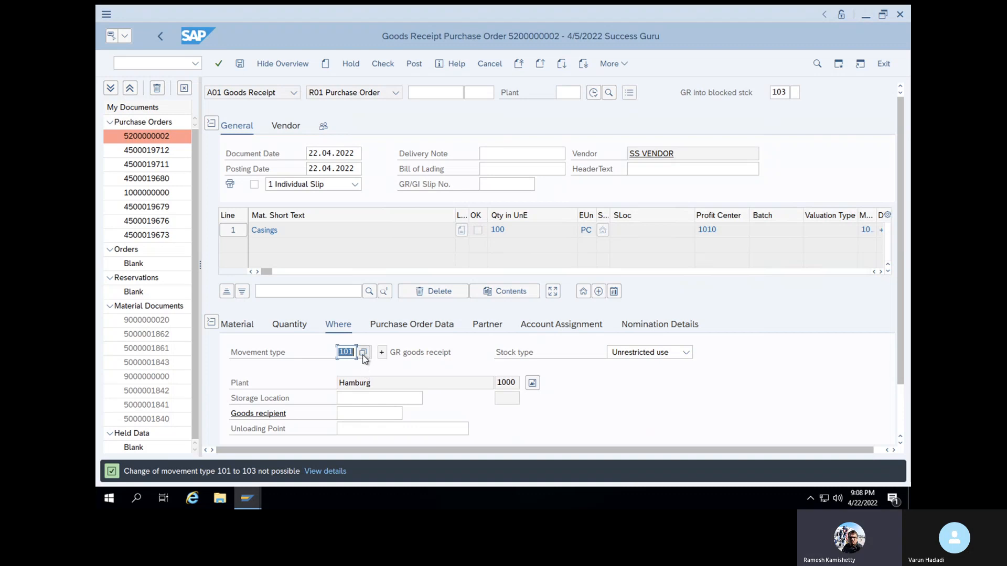
{"action": "left_click", "coordinate": [363, 355]}
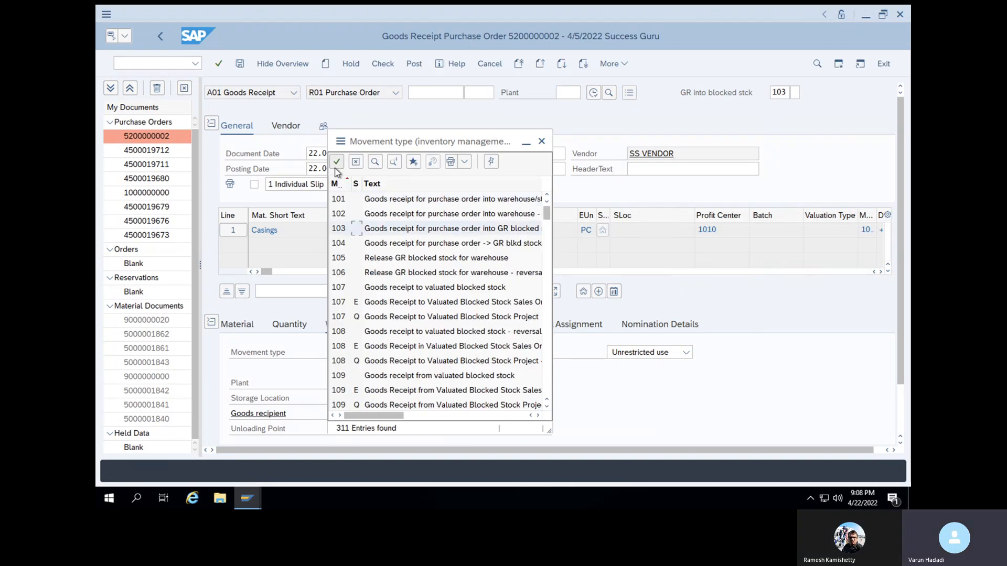
{"action": "left_click", "coordinate": [337, 162]}
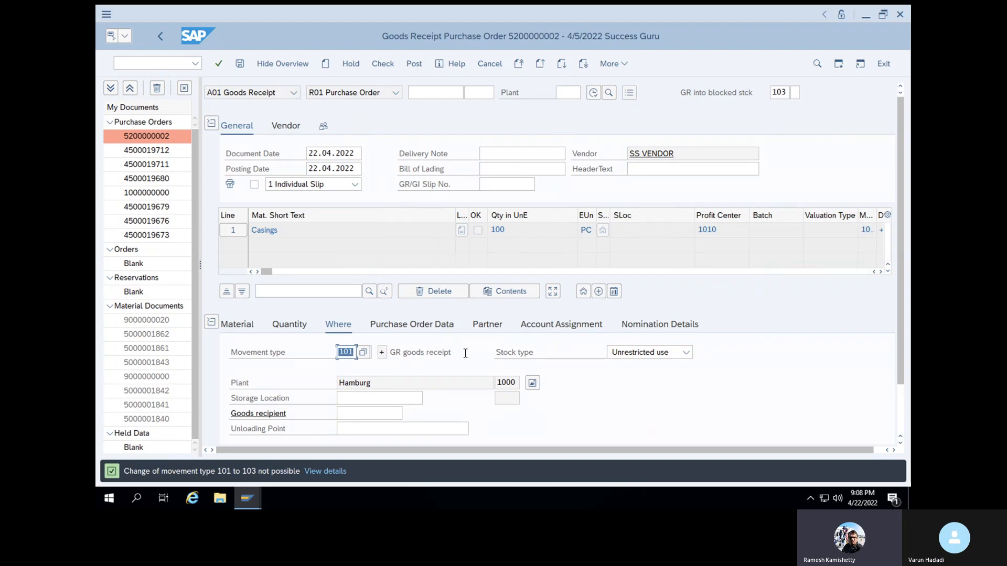
Restart transaction MIGO and reload the purchase order by its copied number with movement type 103 preset
{"action": "left_click", "coordinate": [166, 64]}
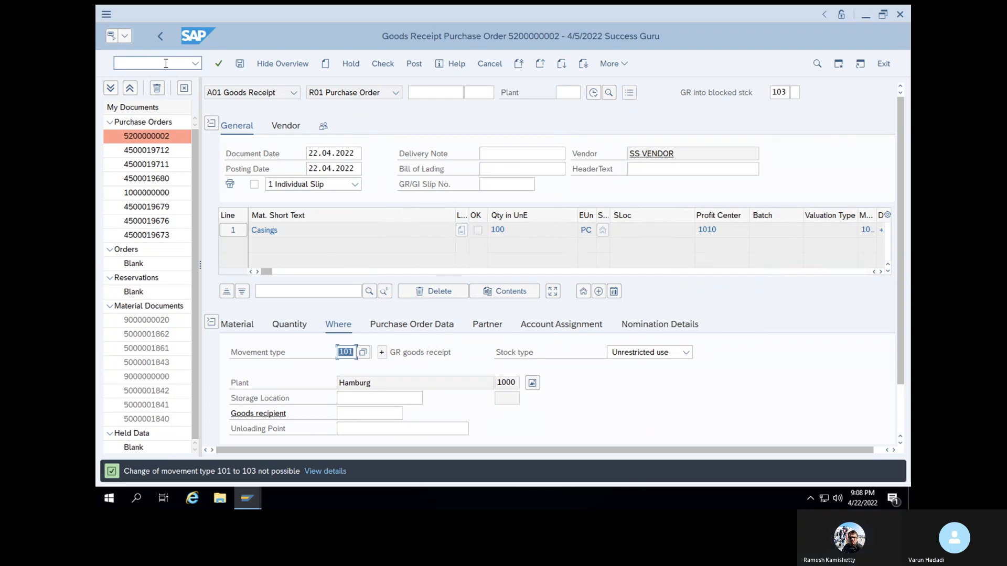
{"action": "type", "text": "/nmigo"}
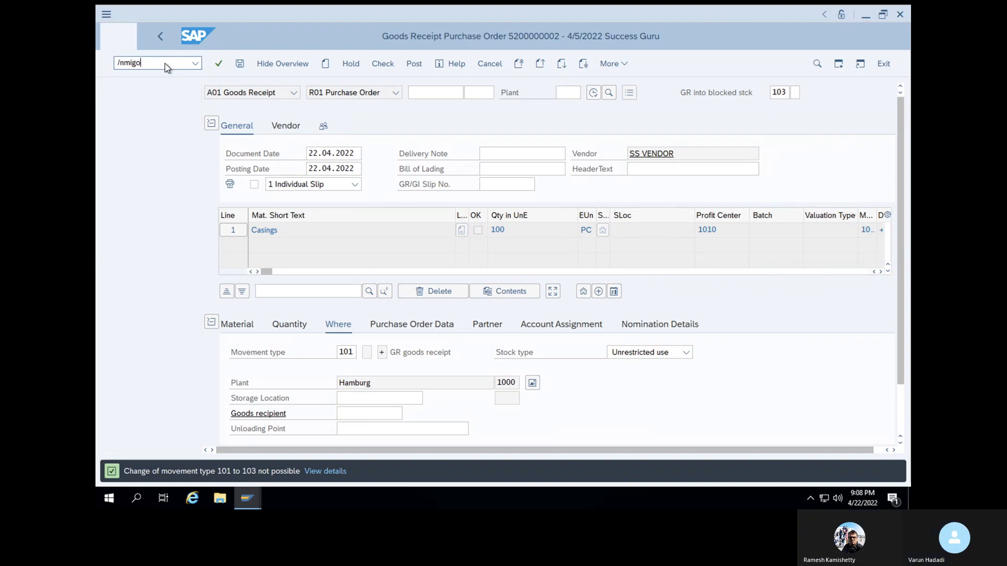
{"action": "key", "text": "Return"}
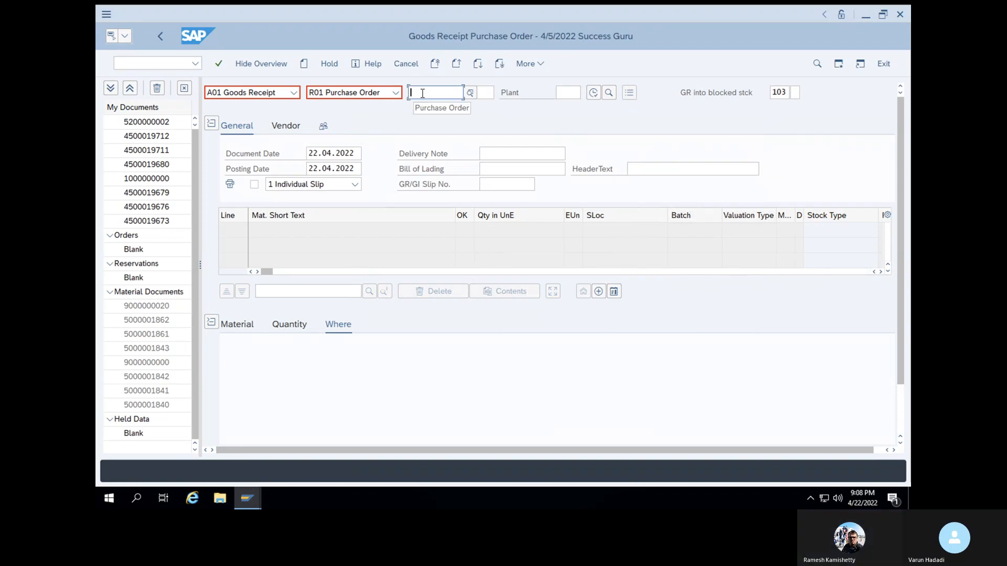
{"action": "key", "text": "ctrl+v"}
{"action": "key", "text": "Return"}
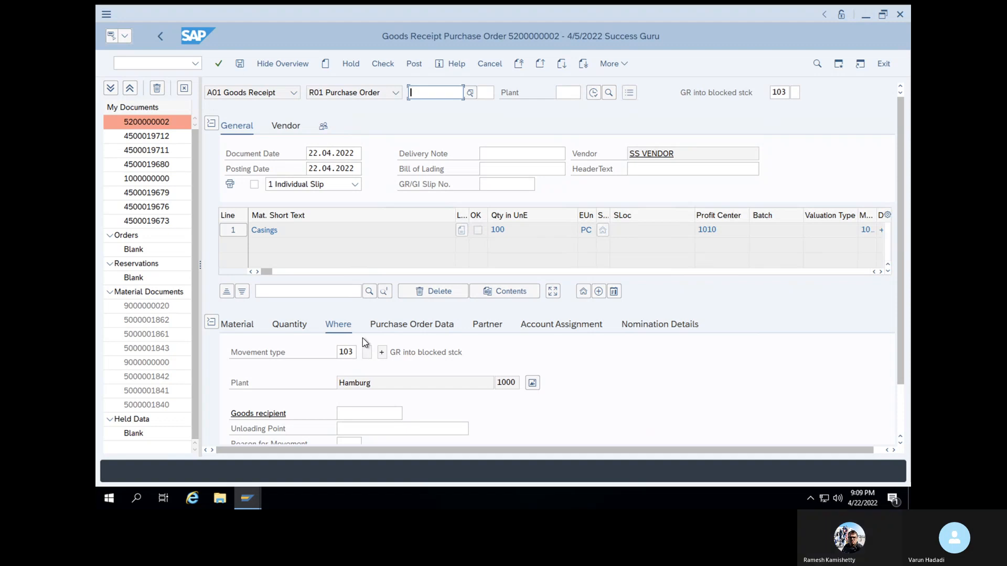
Flag the Casings item as OK, then check and post the goods receipt into blocked stock
{"action": "left_click", "coordinate": [388, 64]}
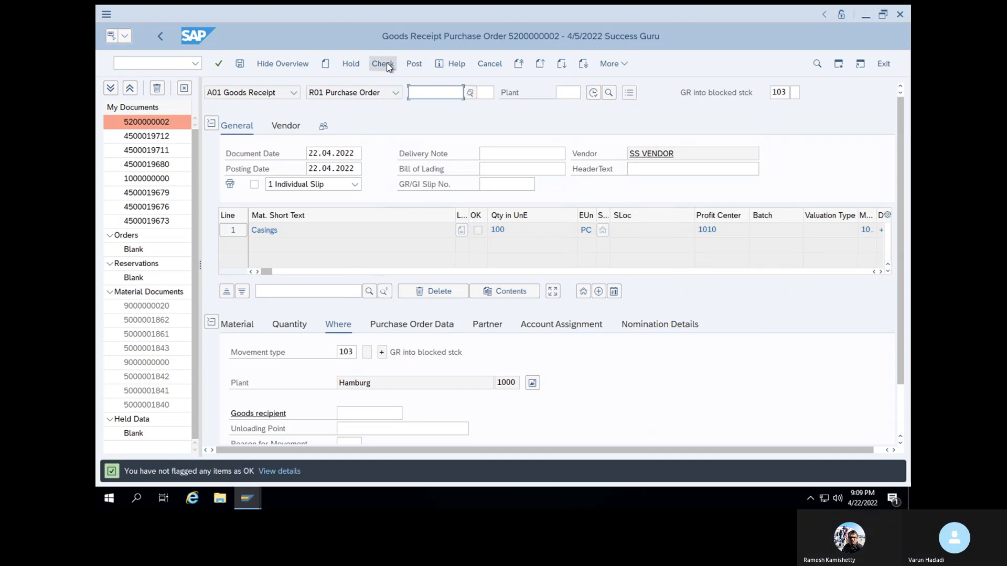
{"action": "scroll", "coordinate": [412, 419], "scroll_direction": "down", "scroll_amount": 3}
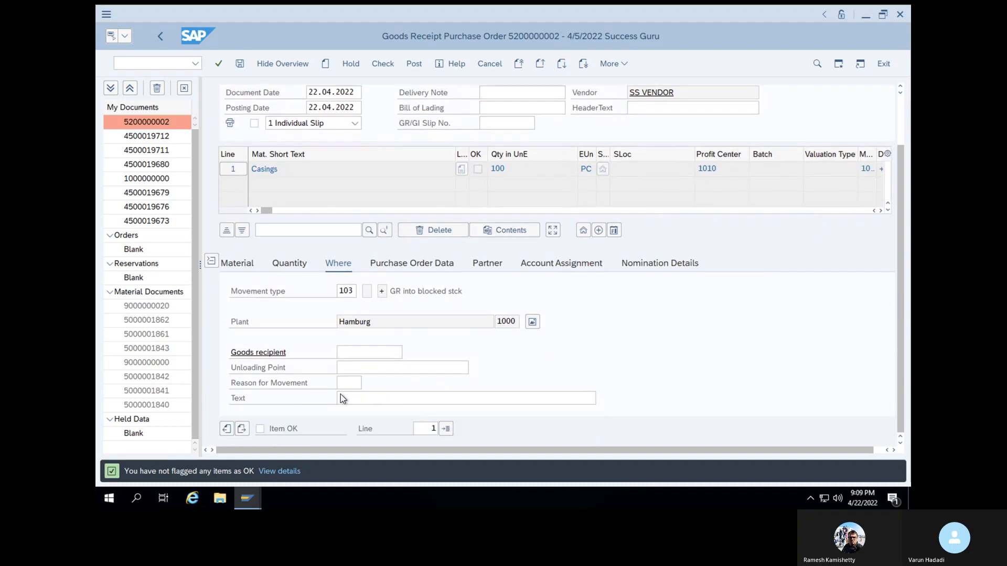
{"action": "left_click", "coordinate": [260, 429]}
{"action": "left_click", "coordinate": [389, 65]}
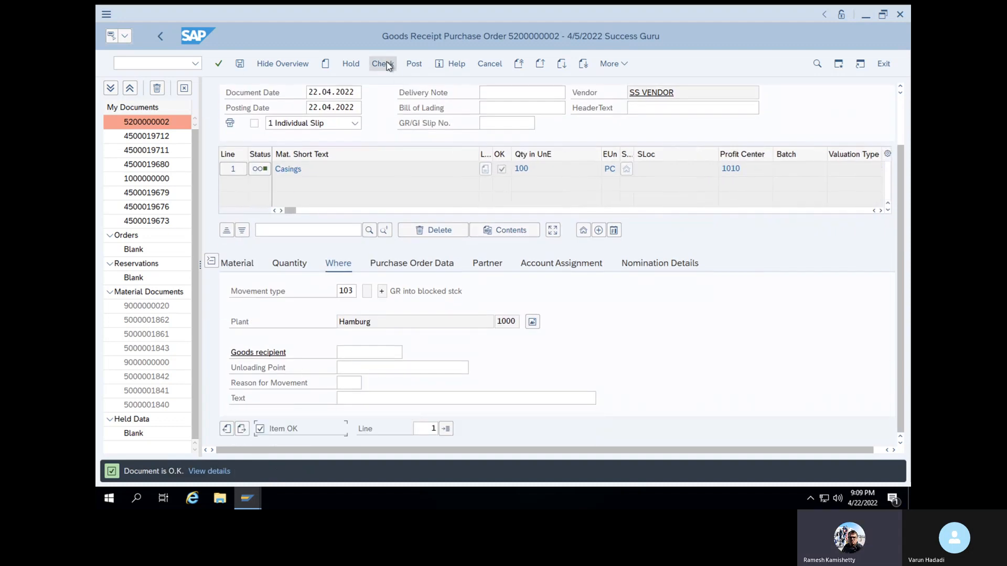
{"action": "left_click", "coordinate": [413, 63]}
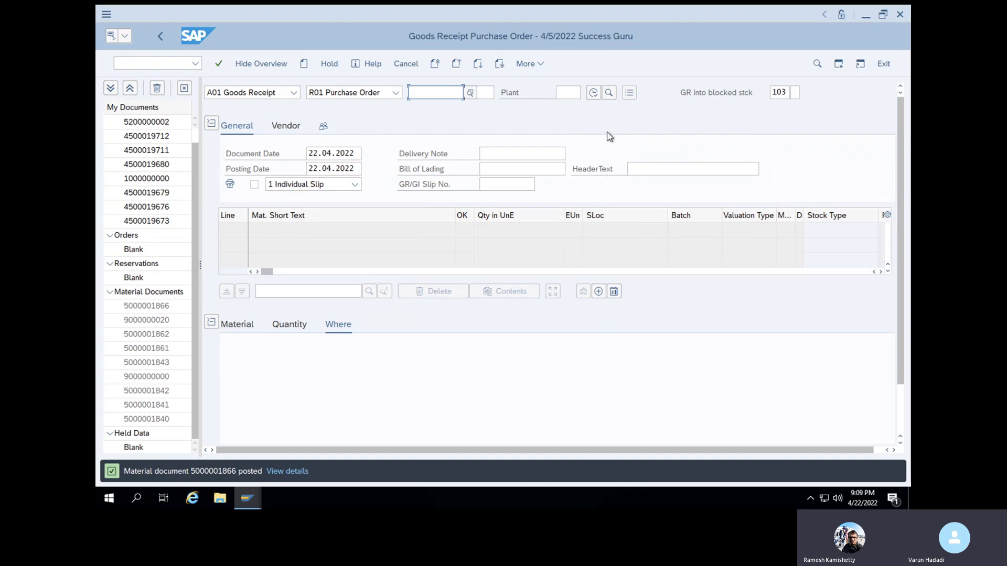
Switch to A04 Display for material documents and try to display a 2022 document using the copied purchase order number
{"action": "left_click", "coordinate": [276, 95]}
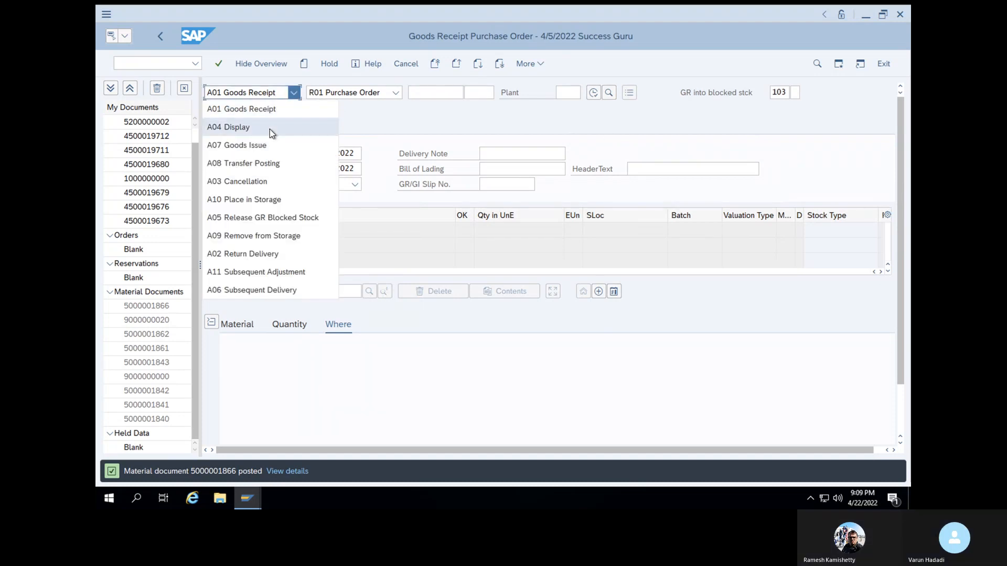
{"action": "left_click", "coordinate": [270, 129]}
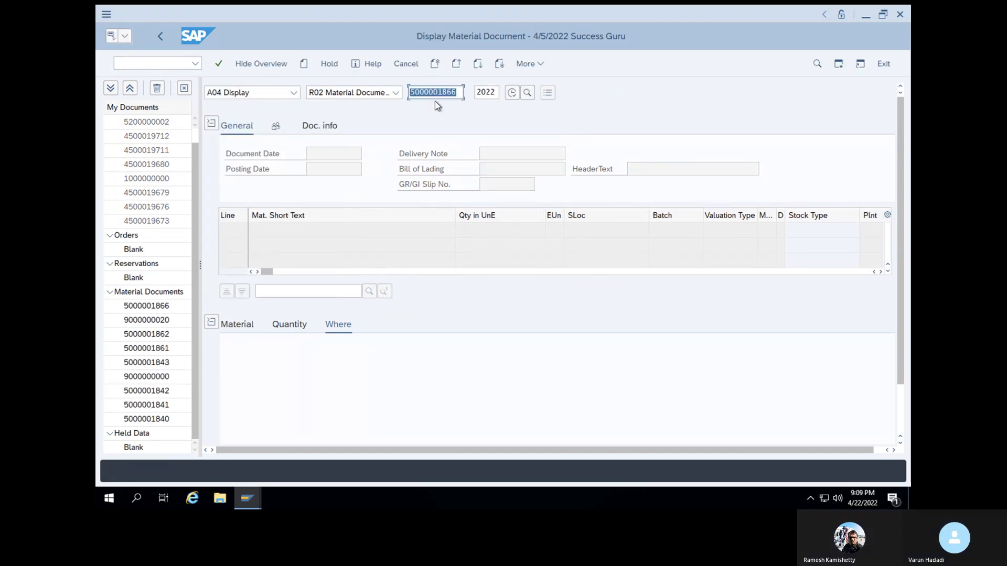
{"action": "key", "text": "BackSpace"}
{"action": "key", "text": "ctrl+v"}
{"action": "key", "text": "Return"}
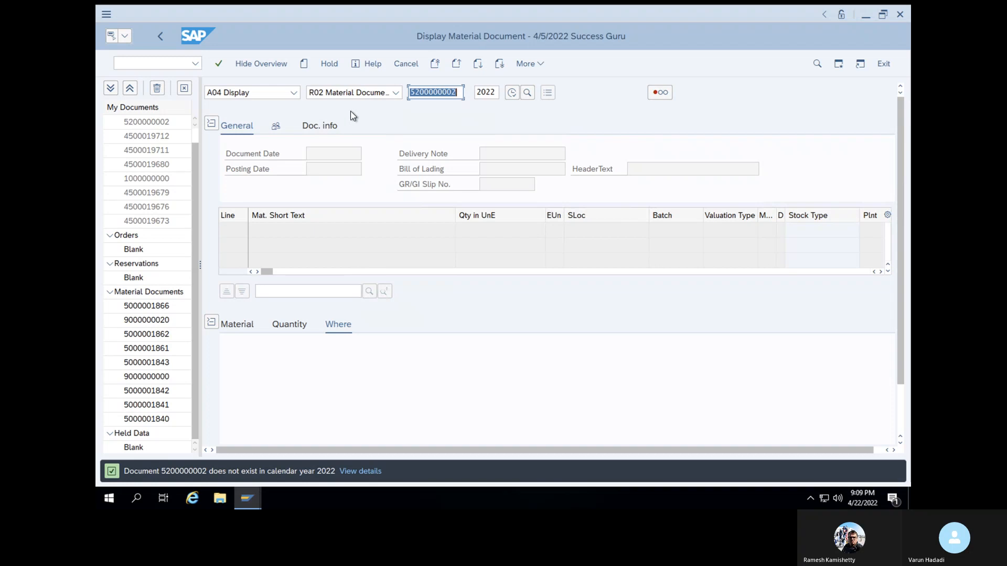
{"action": "left_click", "coordinate": [295, 94]}
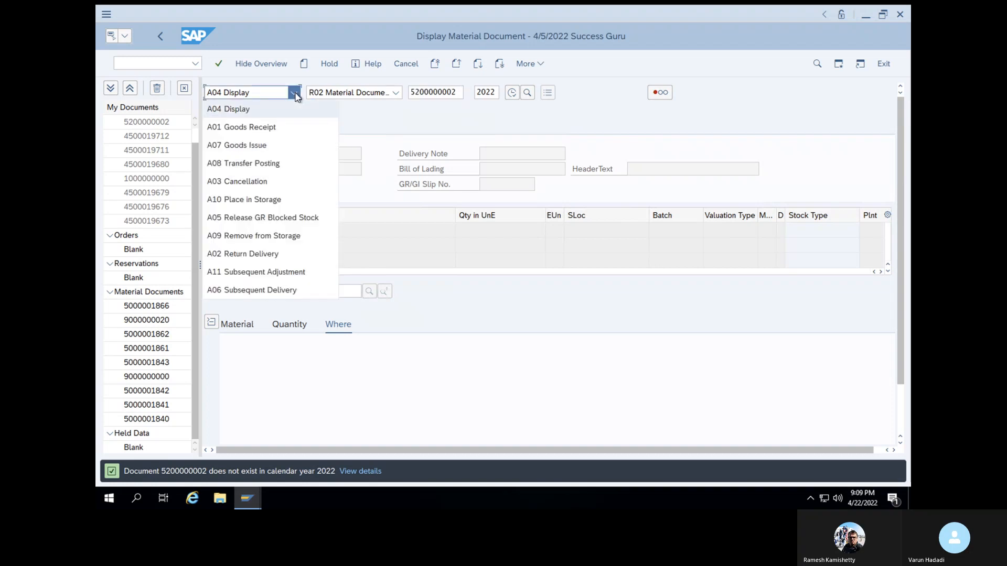
{"action": "left_click", "coordinate": [405, 112]}
{"action": "left_click", "coordinate": [460, 98]}
{"action": "left_click", "coordinate": [219, 64]}
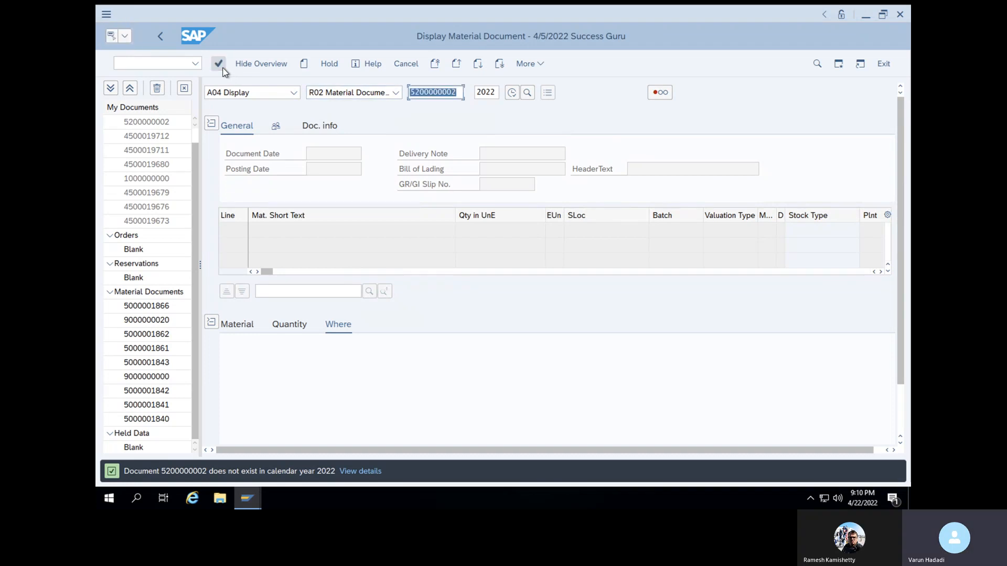
{"action": "left_click", "coordinate": [333, 130]}
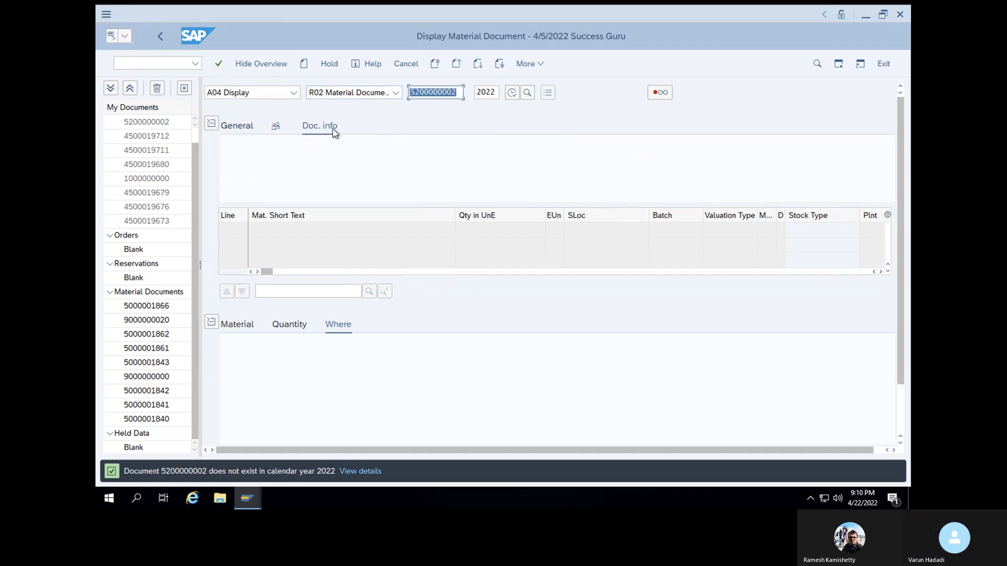
{"action": "left_click", "coordinate": [250, 129]}
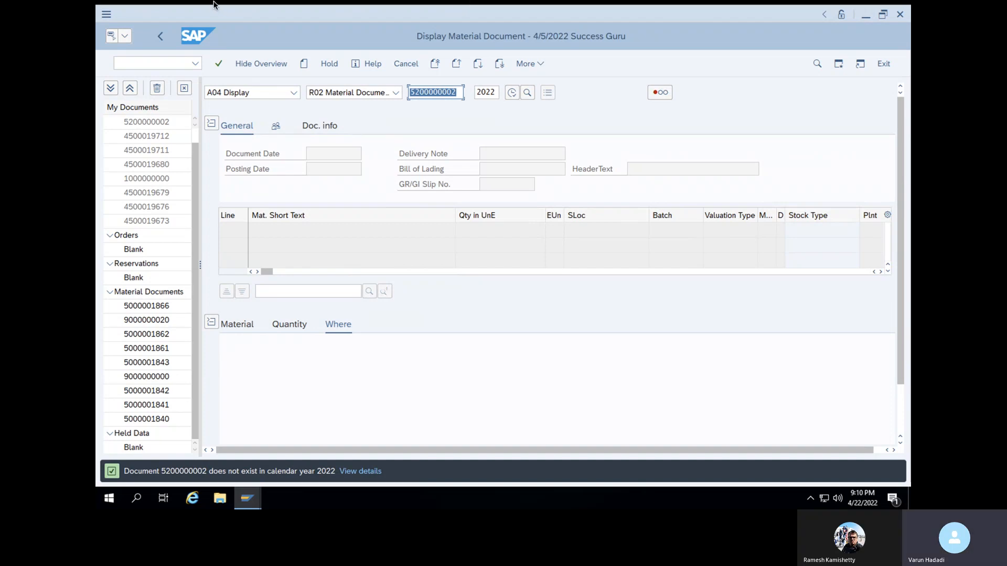
Display the standard purchase order and show the purchase order history of its Casings item
{"action": "left_click", "coordinate": [130, 24]}
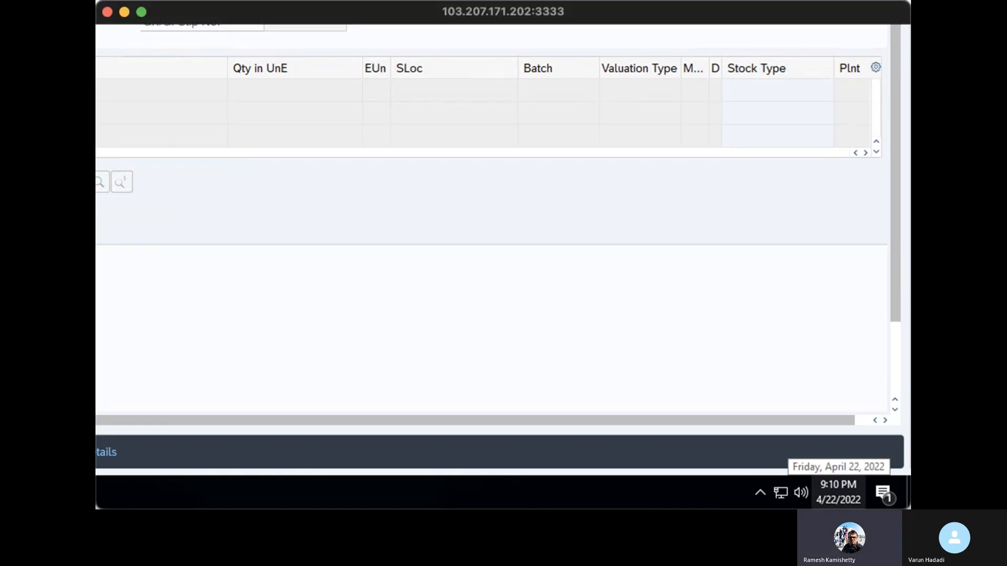
{"action": "left_click", "coordinate": [142, 15]}
{"action": "type", "text": "/nme23n"}
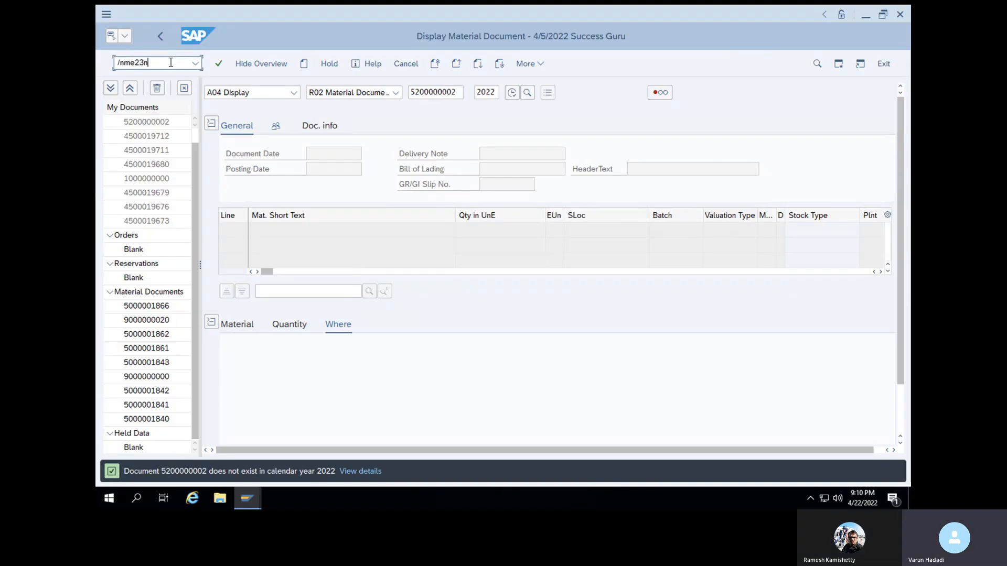
{"action": "key", "text": "Return"}
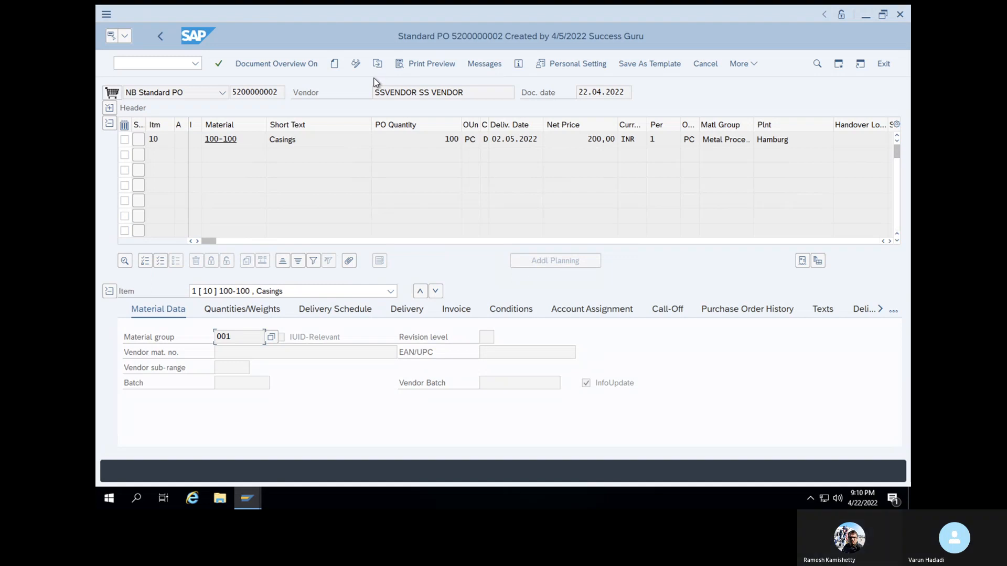
{"action": "left_click", "coordinate": [735, 313]}
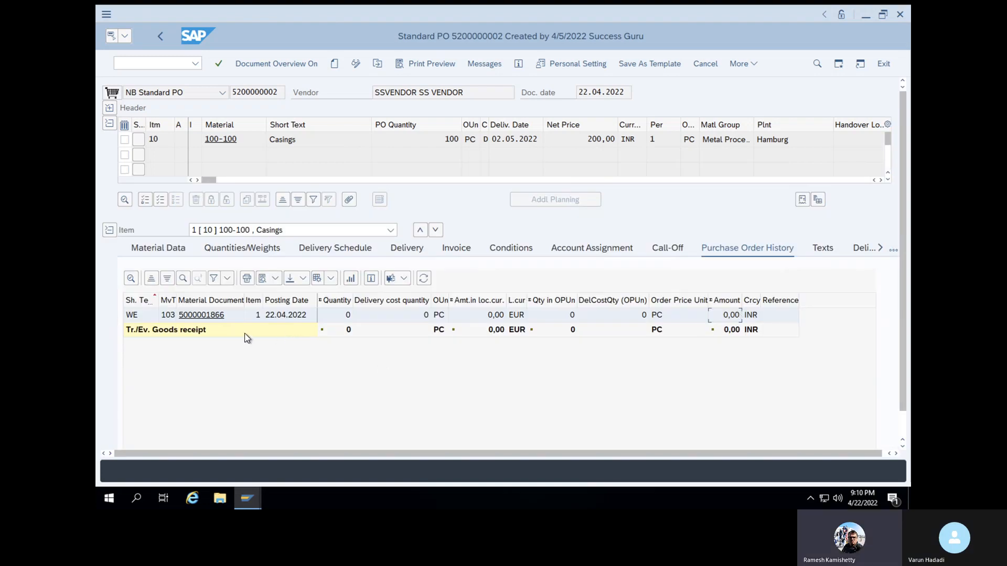
Open the movement type 103 material document from the order history and check its document info for FI documents
{"action": "left_click", "coordinate": [191, 315]}
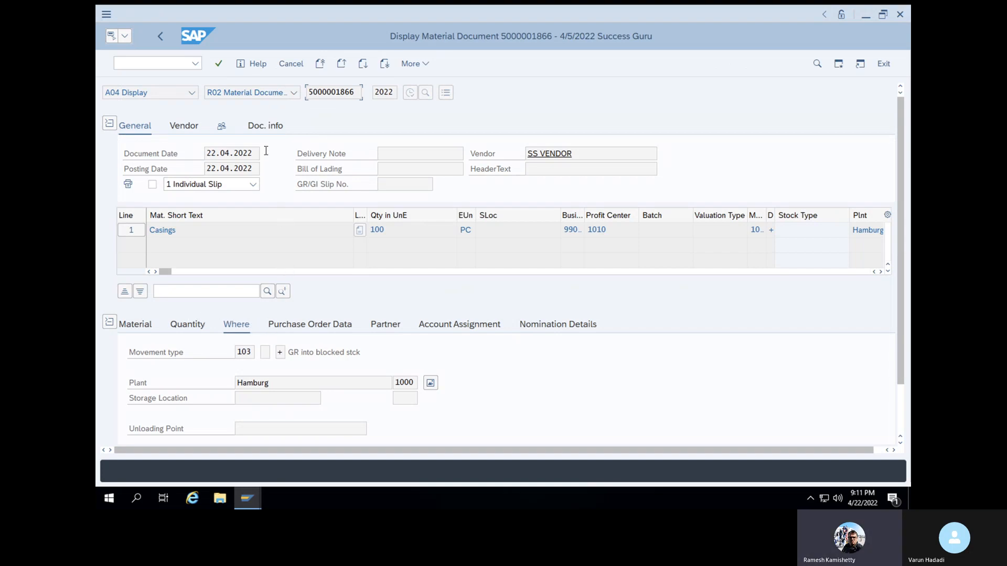
{"action": "left_click", "coordinate": [272, 126]}
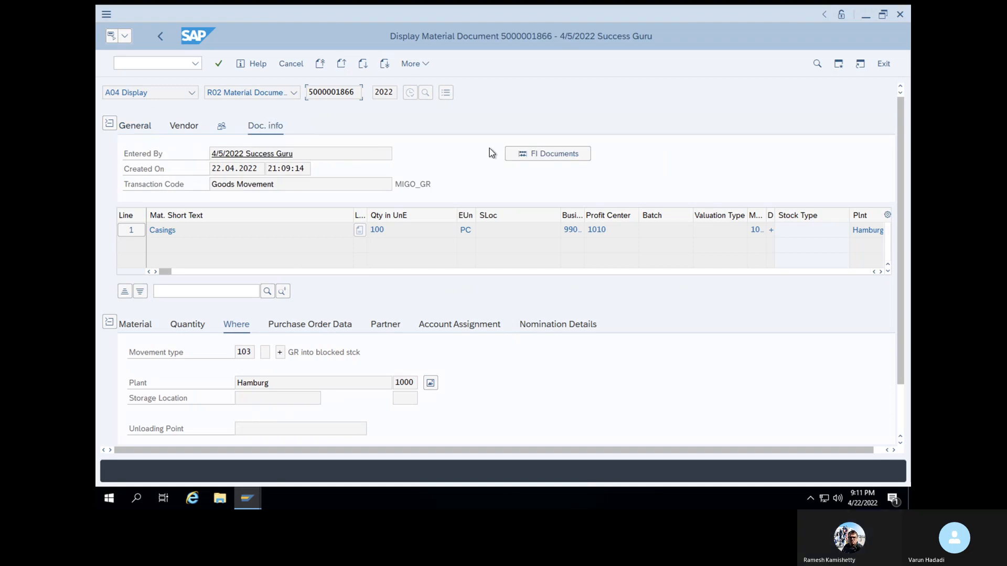
{"action": "left_click", "coordinate": [525, 154]}
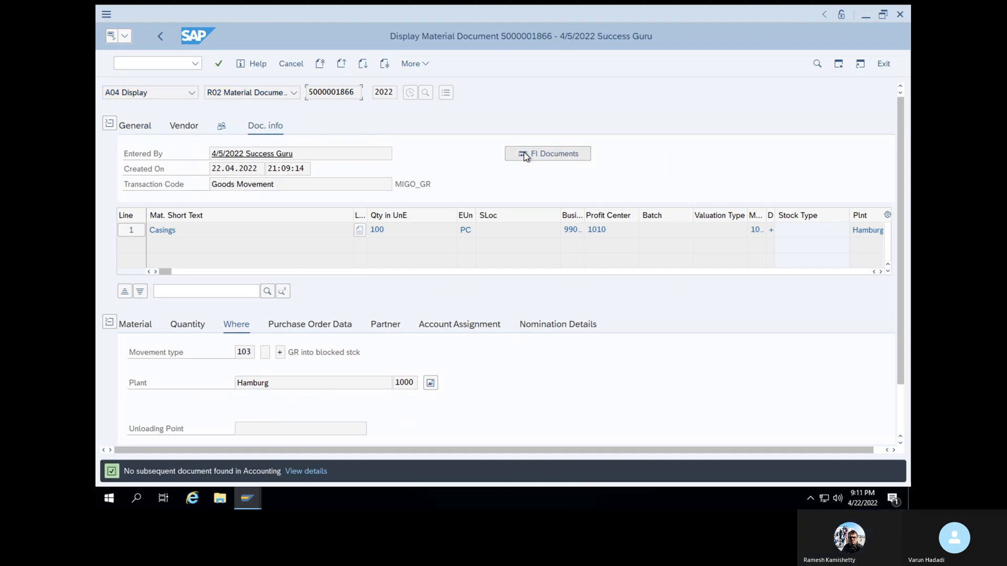
{"action": "left_click", "coordinate": [535, 157]}
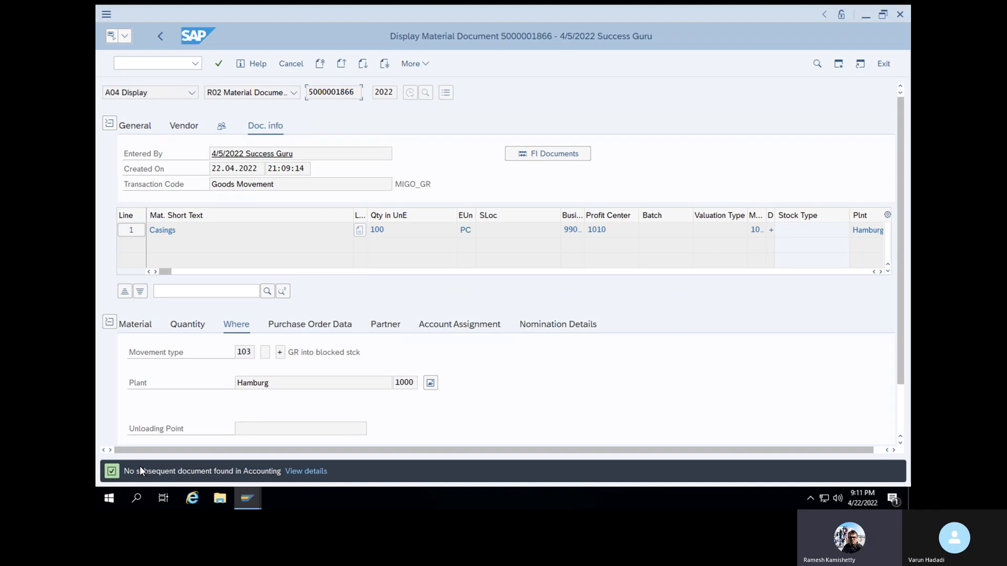
Restart transaction MIGO, choose A05 Release GR Blocked Stock and load the goods receipt's 2022 material document
{"action": "left_click", "coordinate": [152, 64]}
{"action": "type", "text": "/nmigo"}
{"action": "key", "text": "Return"}
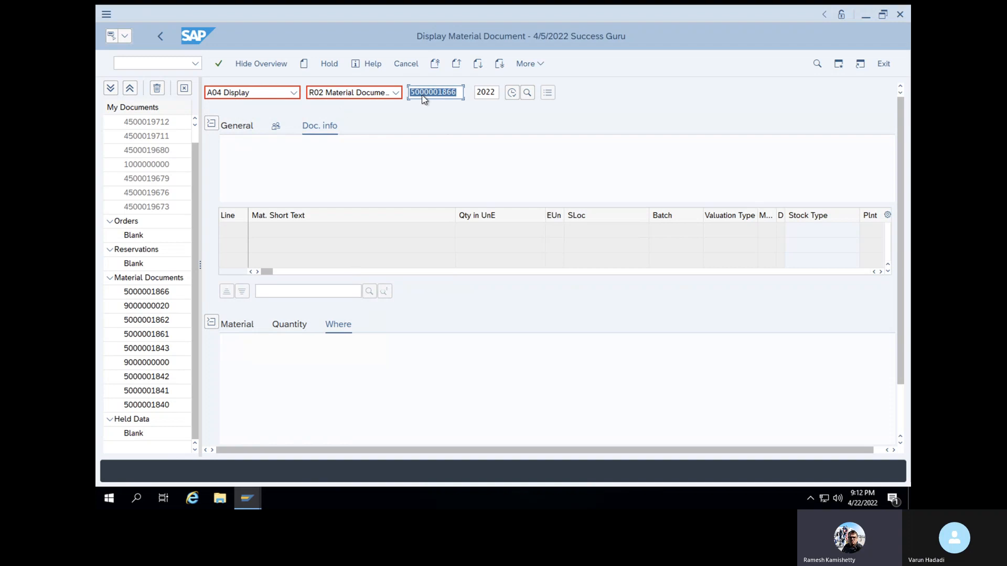
{"action": "left_click", "coordinate": [293, 93]}
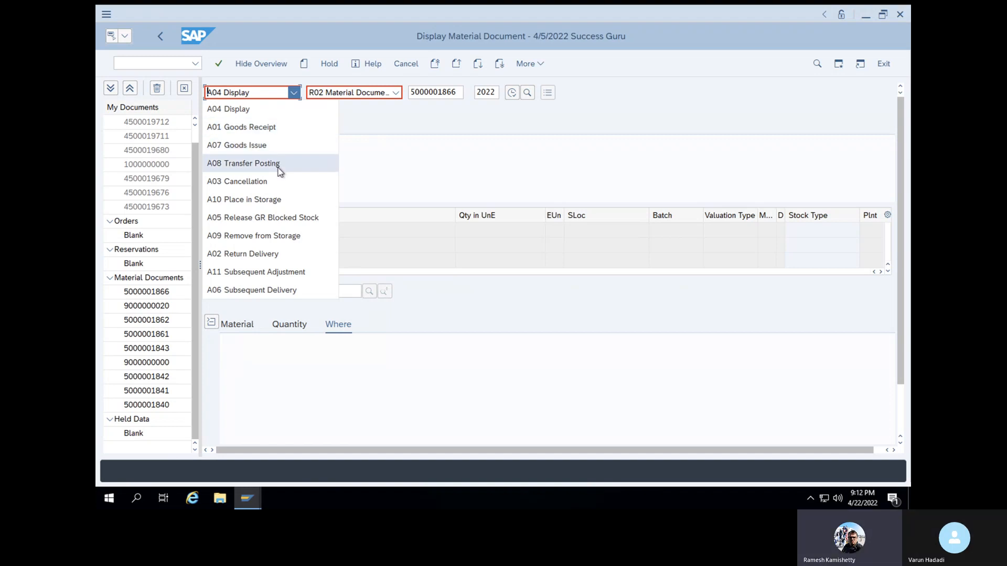
{"action": "left_click", "coordinate": [278, 223]}
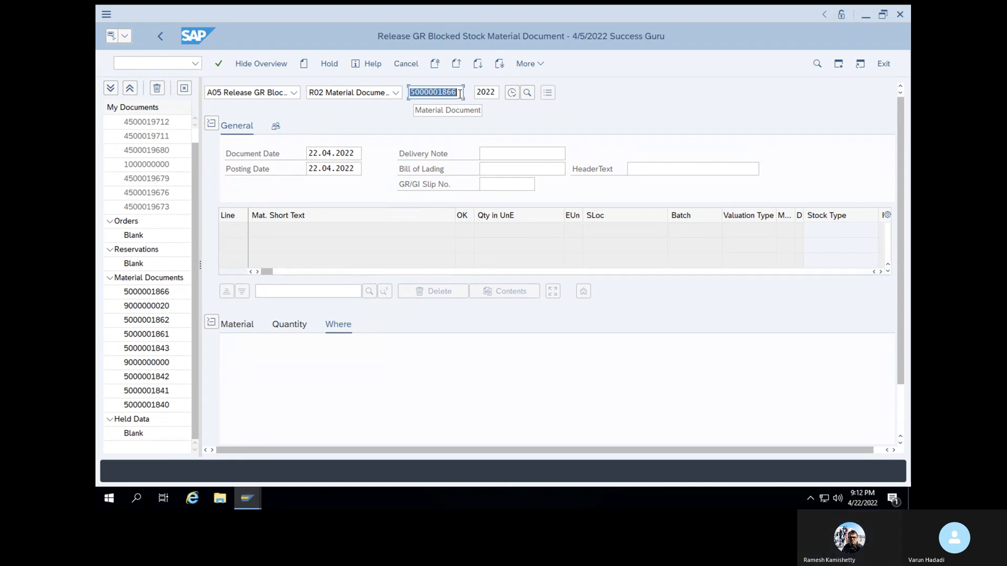
{"action": "key", "text": "Return"}
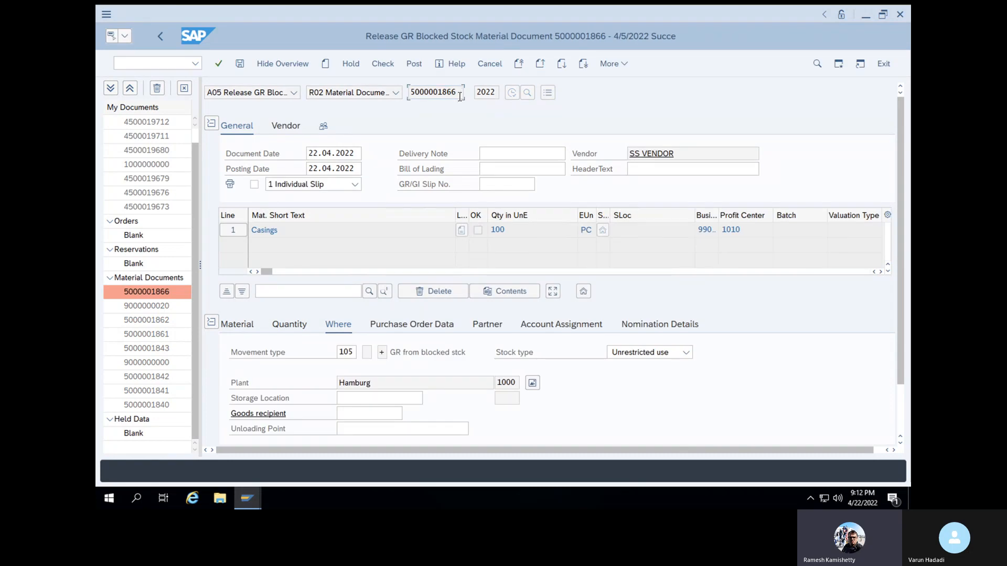
{"action": "left_click", "coordinate": [351, 355]}
Generate an additional SAP session and start transaction MMBE in it
{"action": "left_click", "coordinate": [172, 68]}
{"action": "type", "text": "/o"}
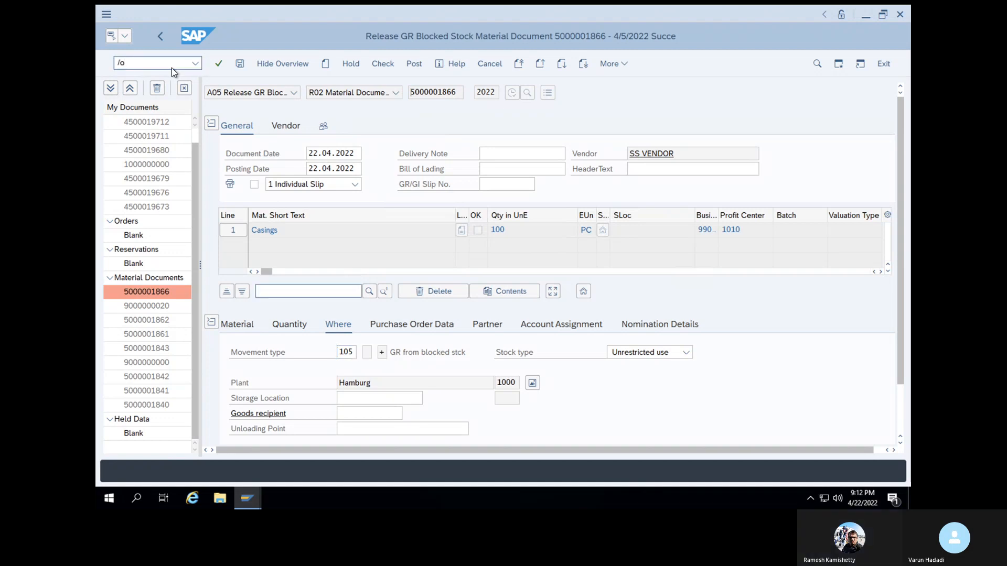
{"action": "key", "text": "Return"}
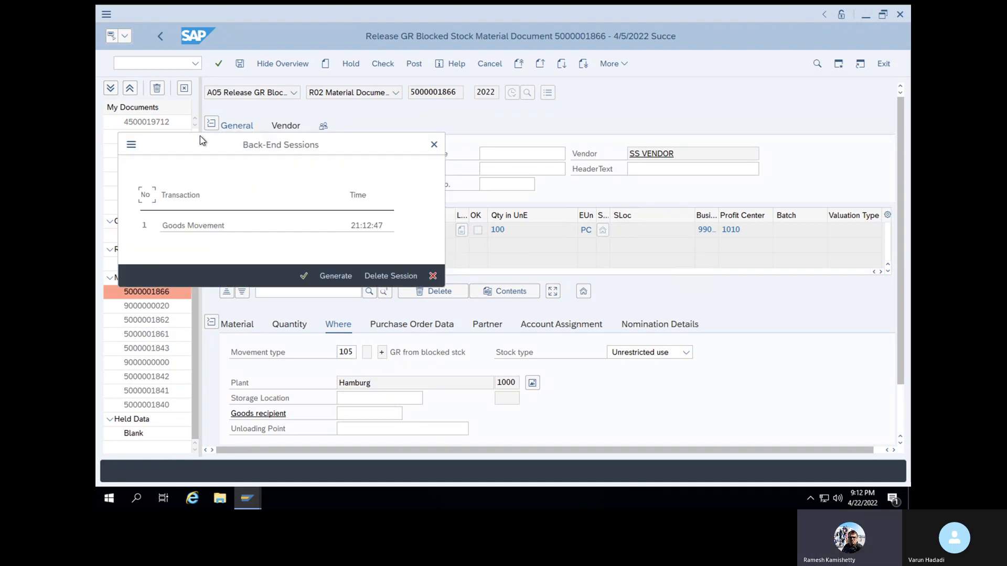
{"action": "left_click", "coordinate": [337, 283]}
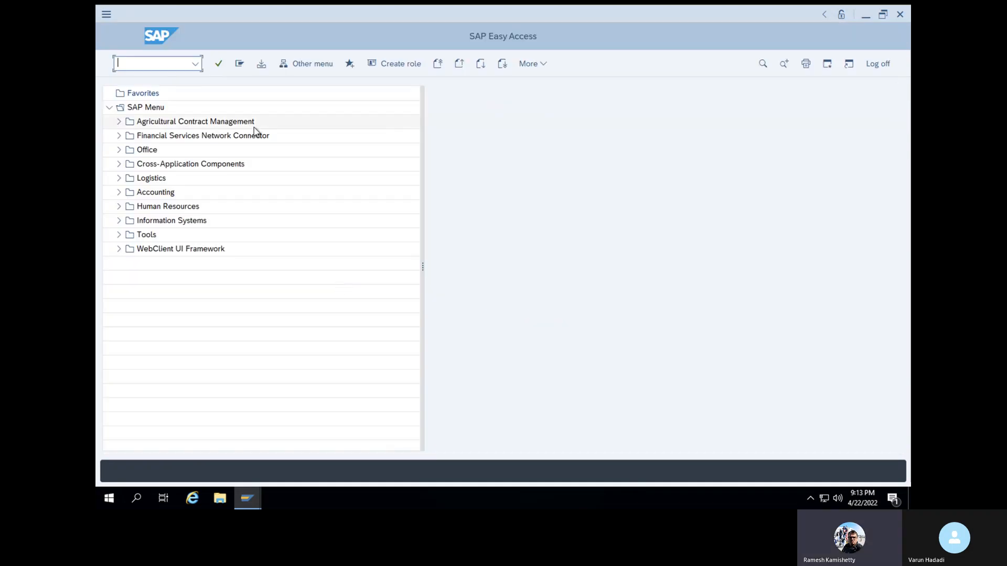
{"action": "type", "text": "mmbe"}
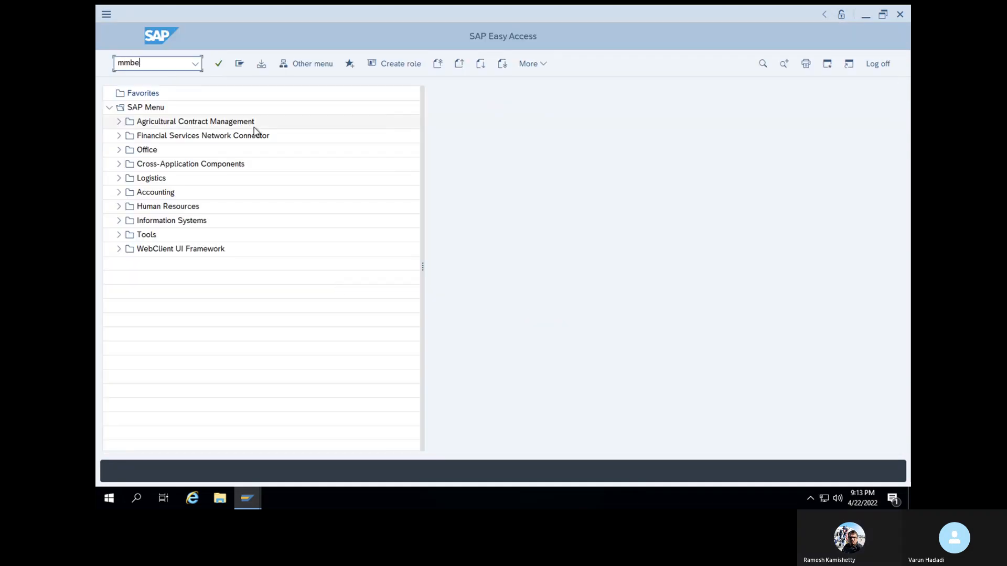
{"action": "key", "text": "Return"}
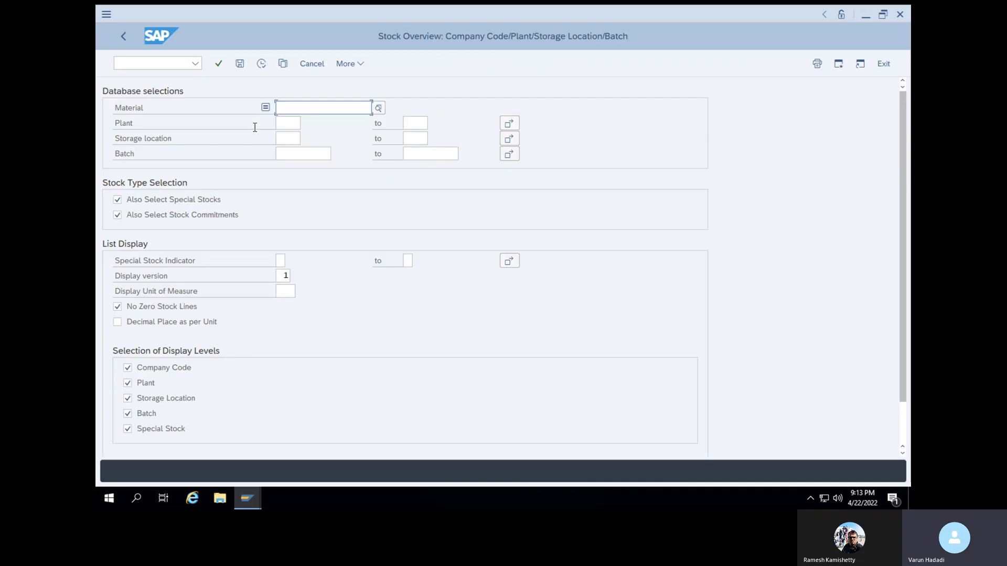
Run the stock overview for material 100-100 and examine its stock columns, including GR Blocked Stock
{"action": "left_click", "coordinate": [303, 107]}
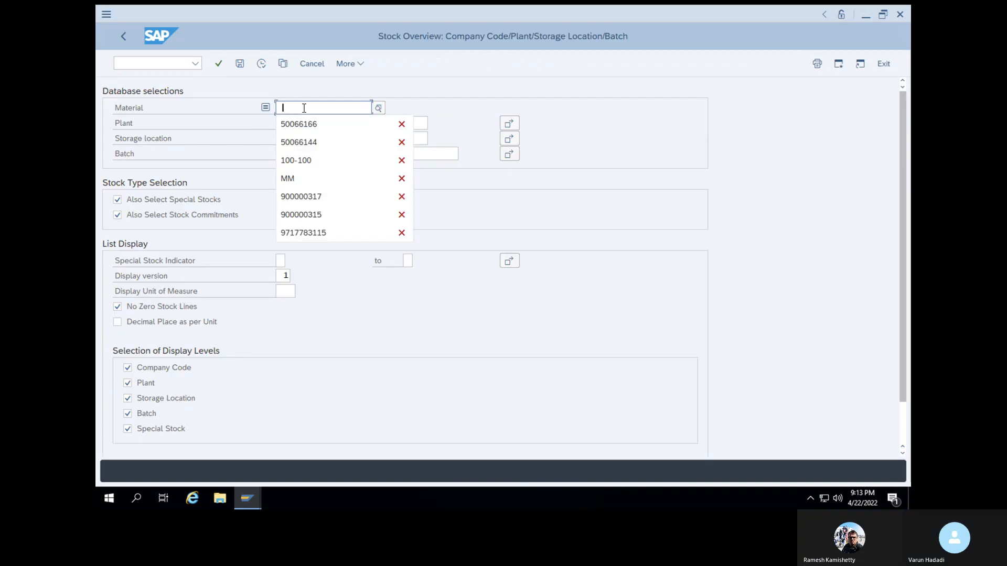
{"action": "left_click", "coordinate": [306, 158]}
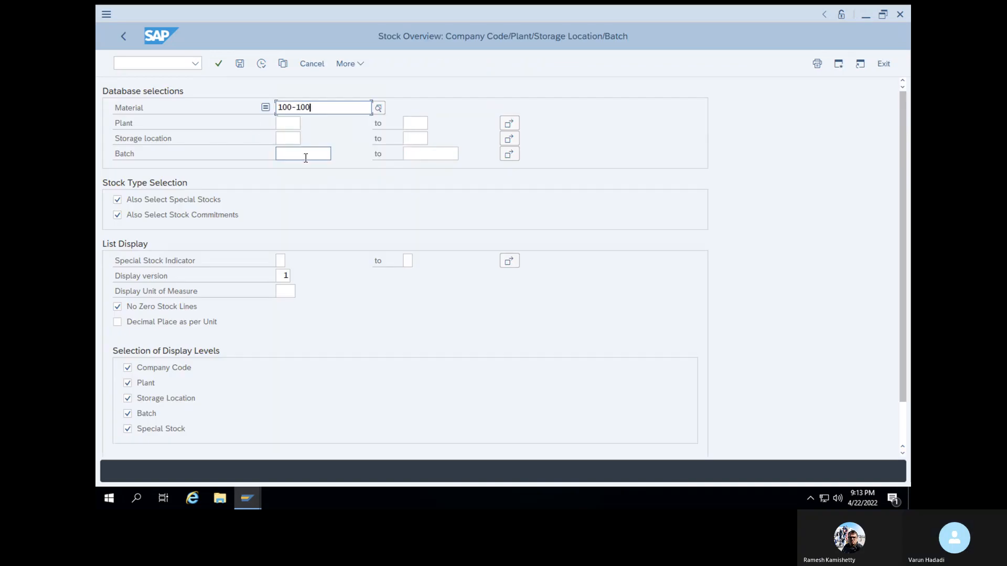
{"action": "left_click", "coordinate": [293, 121]}
{"action": "left_click", "coordinate": [292, 140]}
{"action": "left_click", "coordinate": [261, 64]}
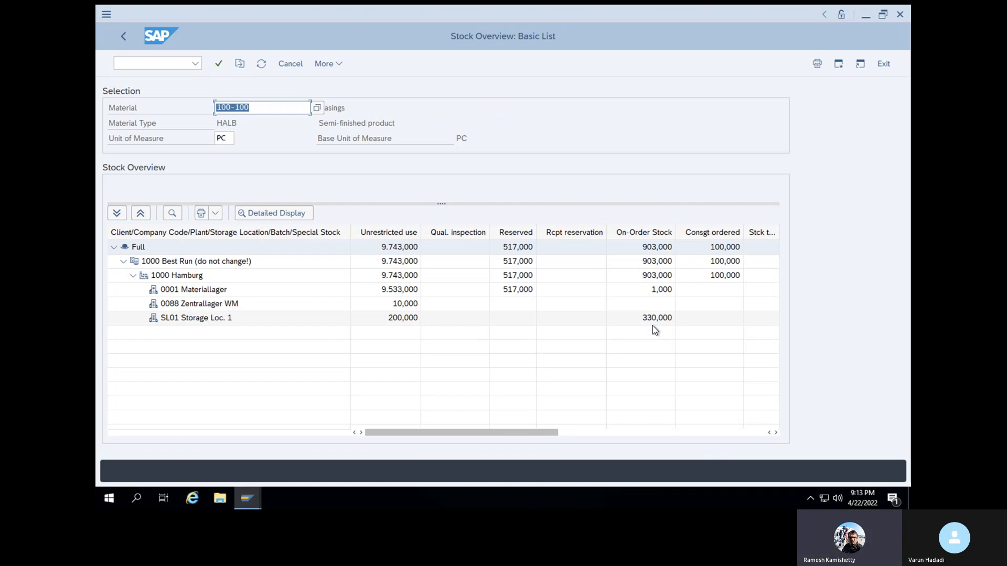
{"action": "left_click_drag", "start_coordinate": [529, 434], "coordinate": [757, 427]}
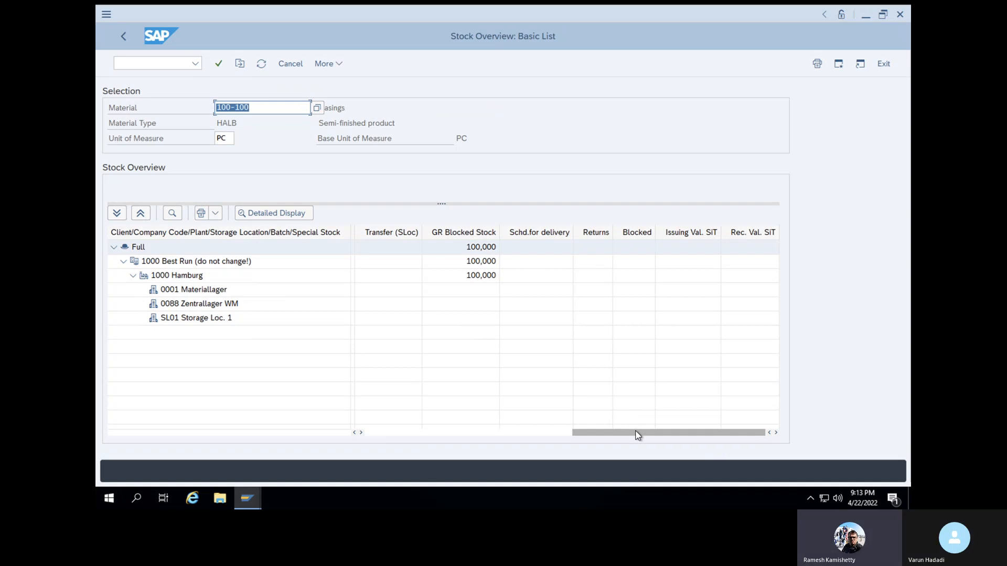
{"action": "left_click_drag", "start_coordinate": [637, 435], "coordinate": [375, 412]}
{"action": "left_click_drag", "start_coordinate": [592, 436], "coordinate": [358, 411]}
{"action": "left_click_drag", "start_coordinate": [603, 427], "coordinate": [374, 426]}
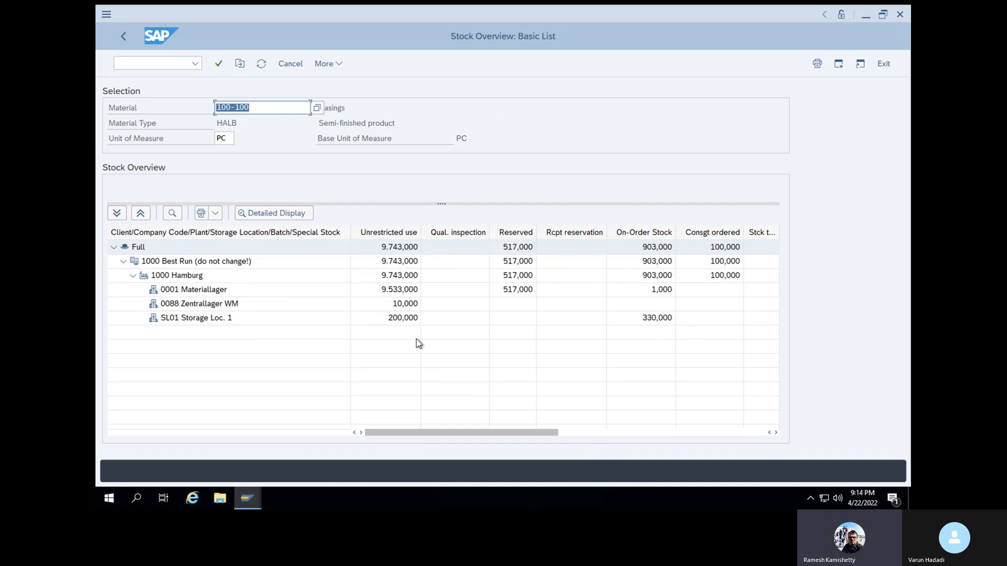
Examine the detailed stock types of storage location SL01, close the details and recheck the GR Blocked Stock column
{"action": "left_click", "coordinate": [404, 318]}
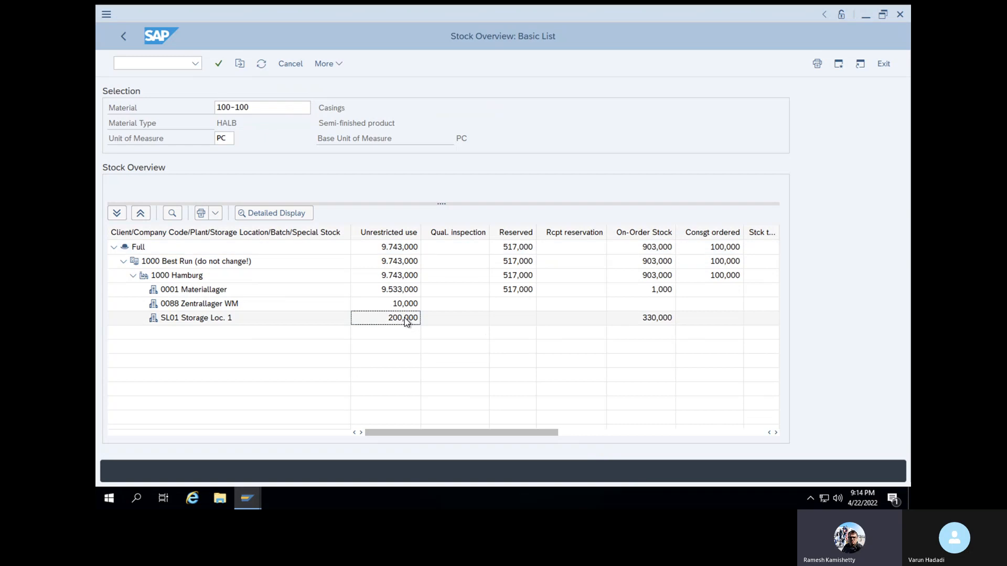
{"action": "left_click", "coordinate": [287, 216]}
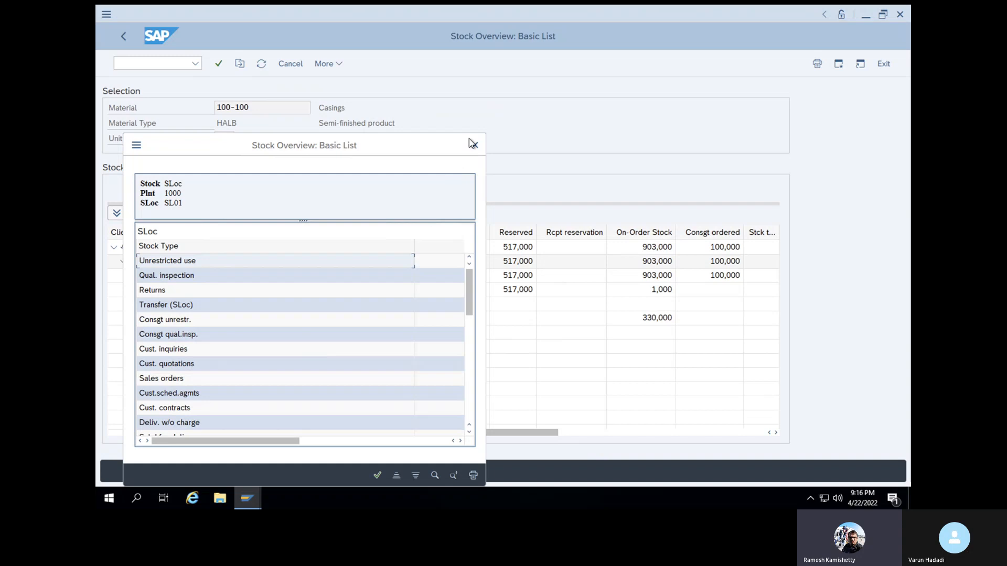
{"action": "scroll", "coordinate": [368, 333], "scroll_direction": "down", "scroll_amount": 1}
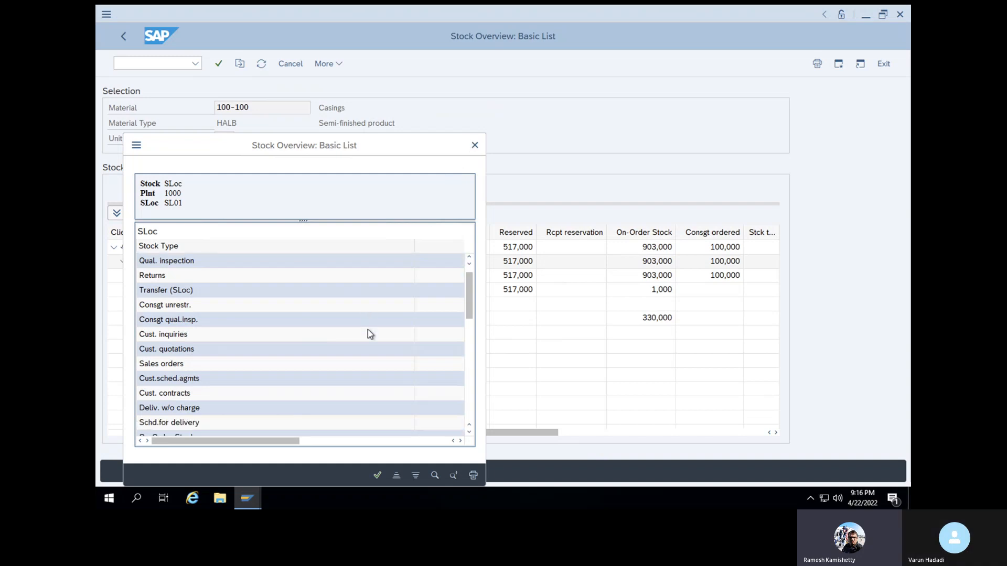
{"action": "scroll", "coordinate": [369, 334], "scroll_direction": "down", "scroll_amount": 10}
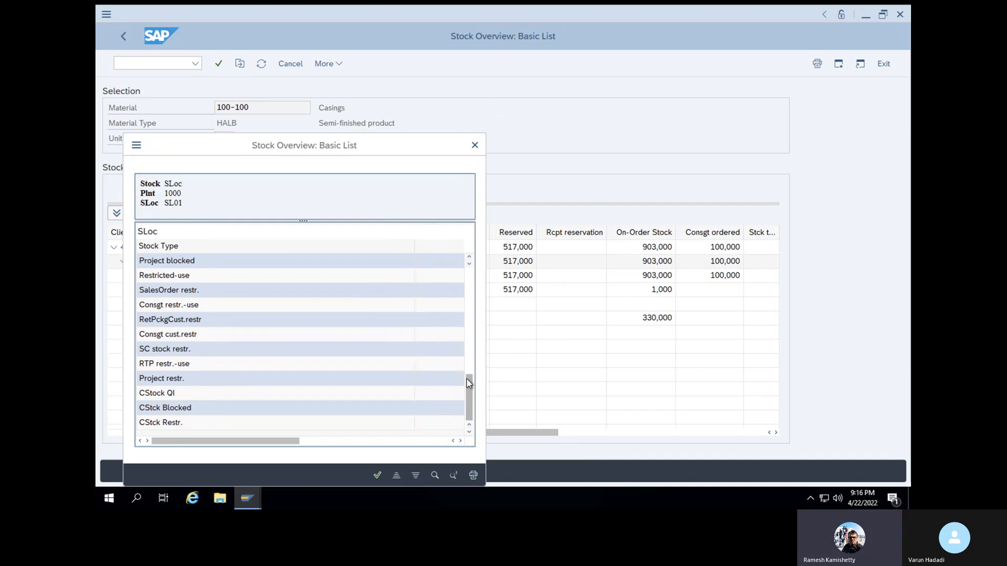
{"action": "scroll", "coordinate": [469, 365], "scroll_direction": "up", "scroll_amount": 2}
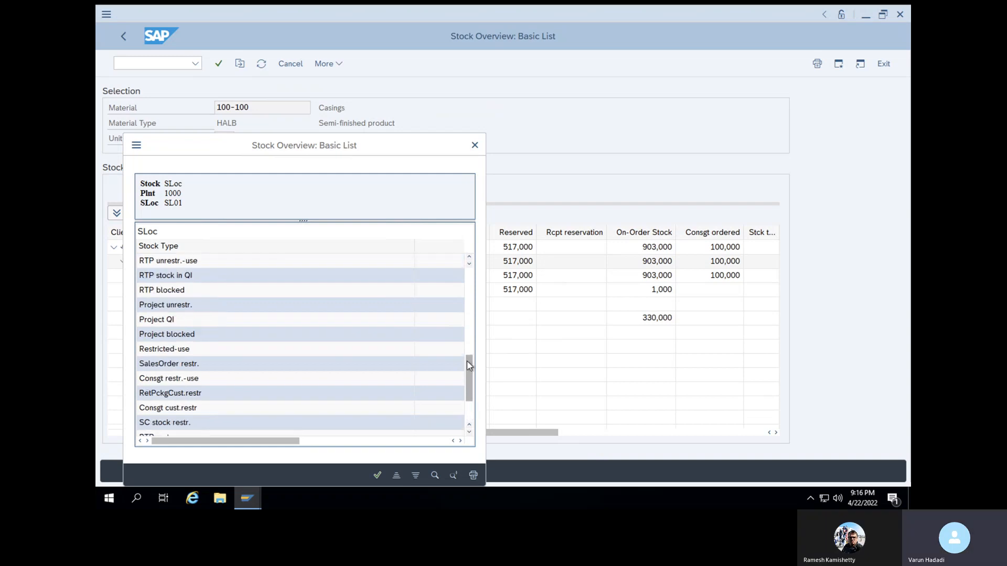
{"action": "left_click_drag", "start_coordinate": [469, 369], "coordinate": [468, 336]}
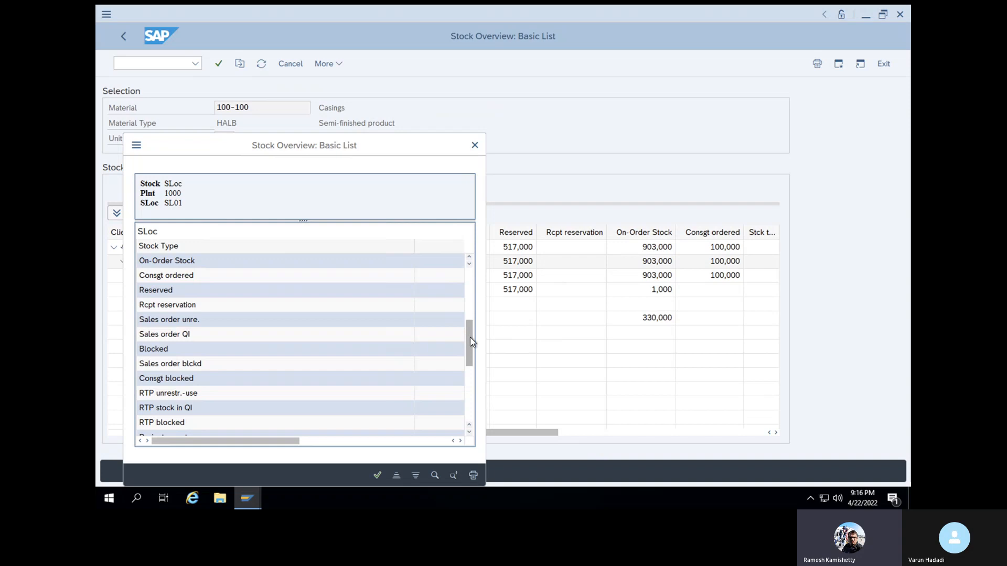
{"action": "left_click_drag", "start_coordinate": [469, 336], "coordinate": [470, 289]}
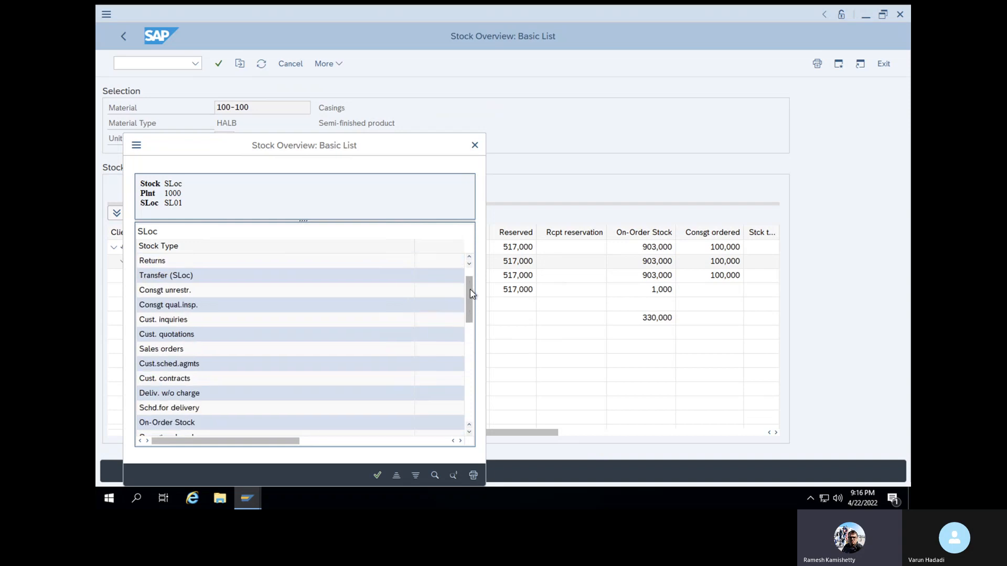
{"action": "left_click", "coordinate": [475, 146]}
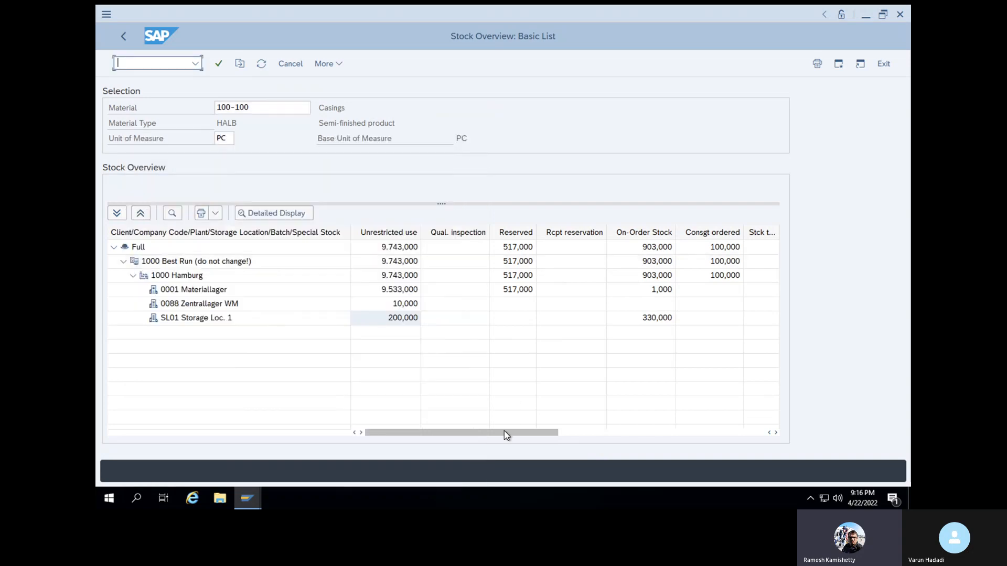
{"action": "left_click_drag", "start_coordinate": [506, 435], "coordinate": [739, 433]}
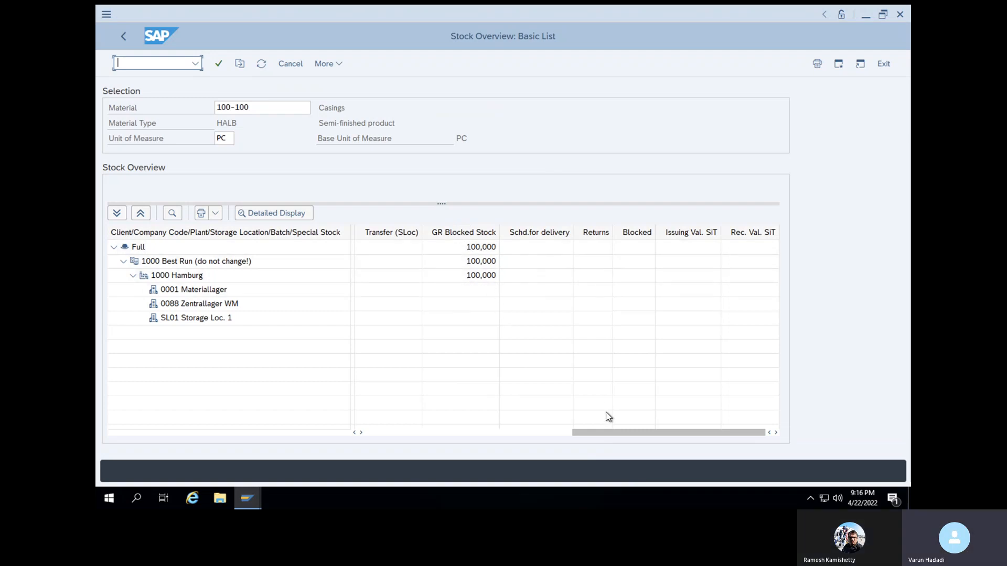
{"action": "left_click", "coordinate": [531, 433]}
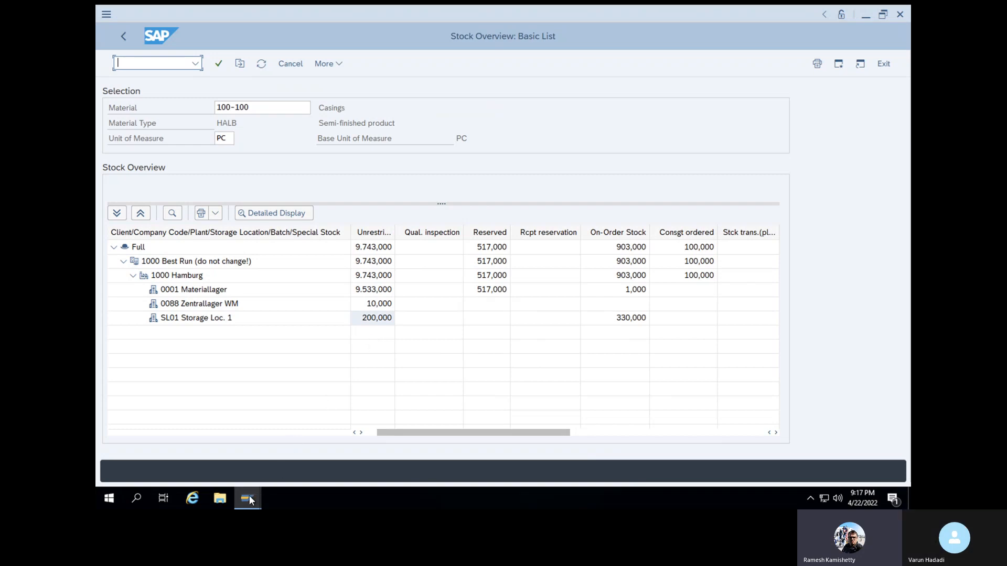
Return to the Release GR Blocked Stock session and try to post the release of the Casings item with movement type 105
{"action": "mouse_move", "coordinate": [249, 501]}
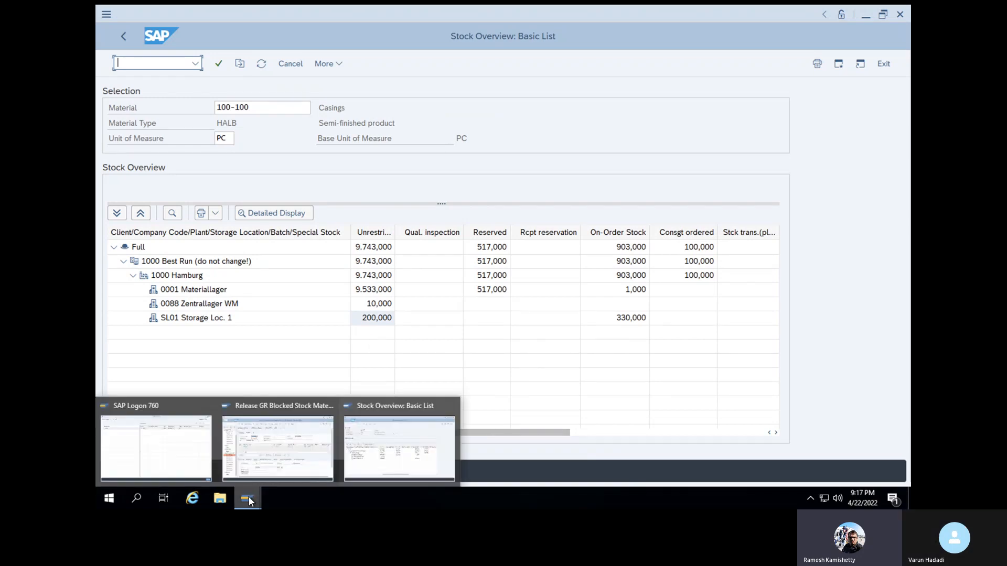
{"action": "left_click", "coordinate": [277, 452]}
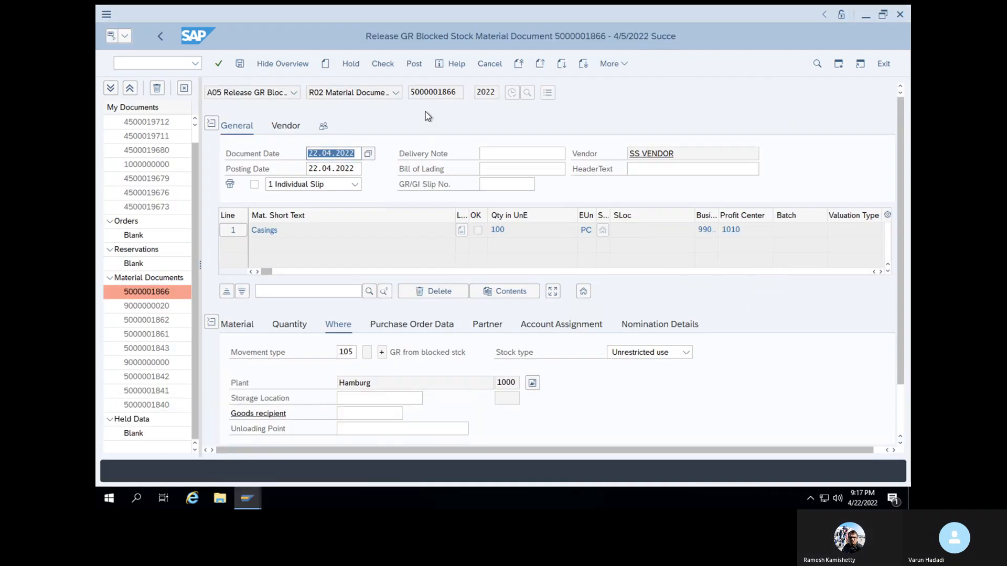
{"action": "left_click", "coordinate": [218, 66]}
{"action": "left_click", "coordinate": [218, 65]}
{"action": "left_click", "coordinate": [240, 63]}
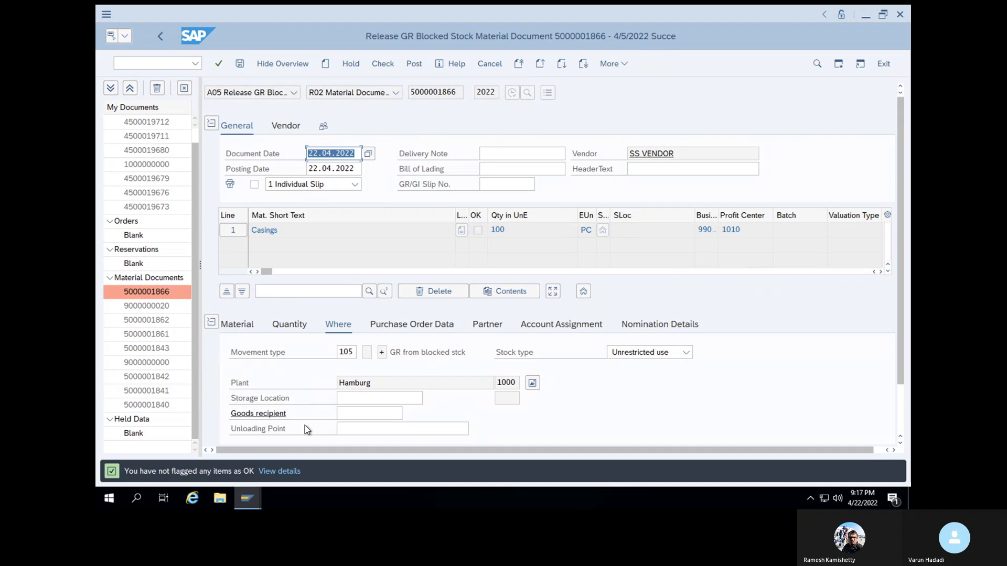
Flag the Casings item as OK, check the release document and close the resulting log
{"action": "scroll", "coordinate": [304, 426], "scroll_direction": "down", "scroll_amount": 2}
{"action": "left_click", "coordinate": [261, 429]}
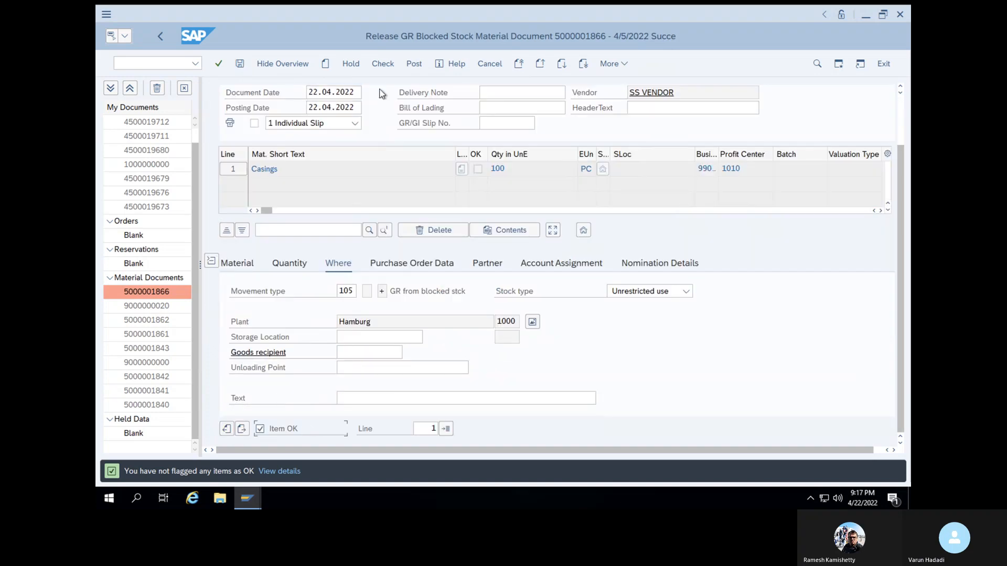
{"action": "left_click", "coordinate": [383, 64]}
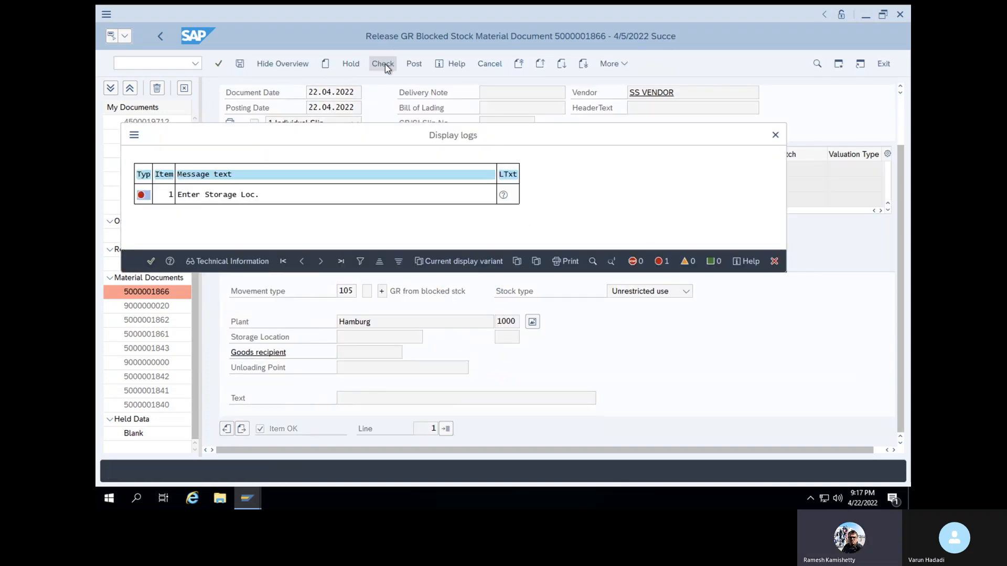
{"action": "left_click", "coordinate": [151, 262]}
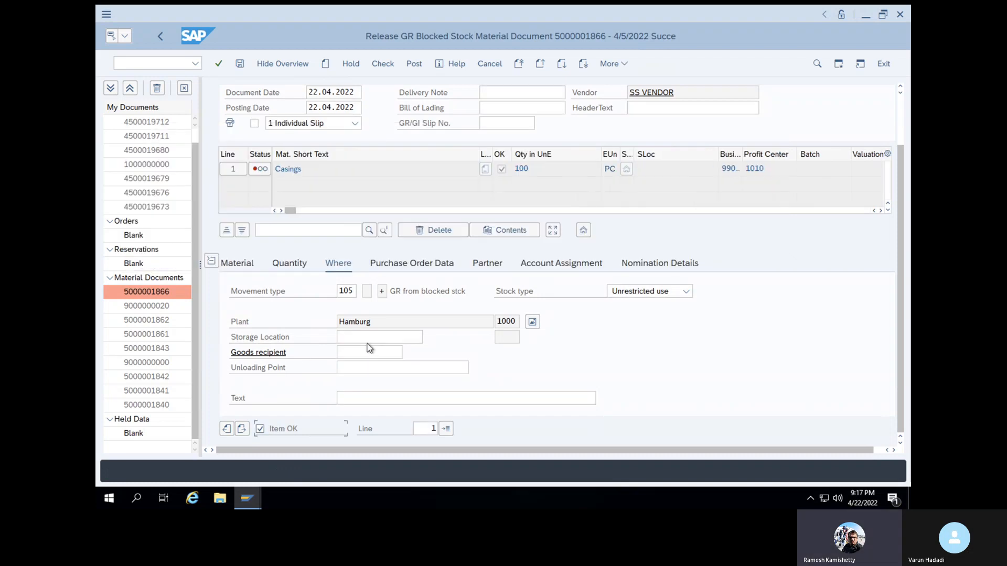
Set the item's storage location to SL01, recheck the document and post the 105 release
{"action": "left_click", "coordinate": [370, 341]}
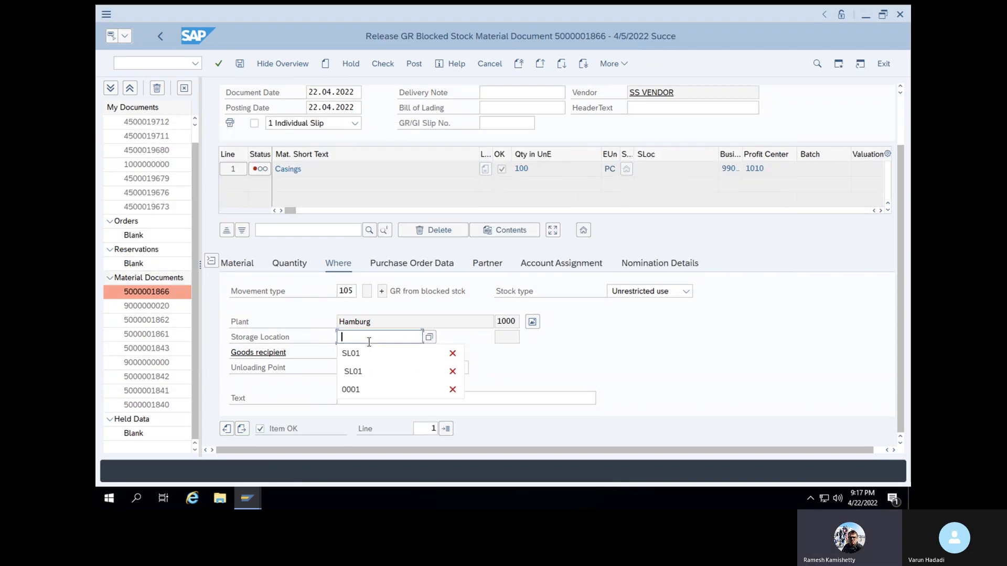
{"action": "left_click", "coordinate": [369, 358]}
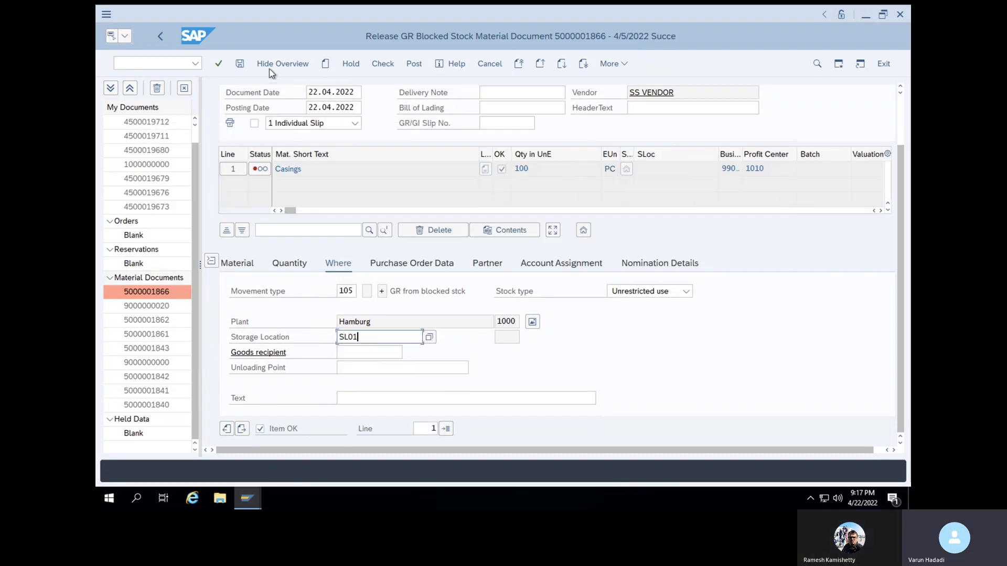
{"action": "left_click", "coordinate": [218, 63]}
{"action": "left_click", "coordinate": [383, 64]}
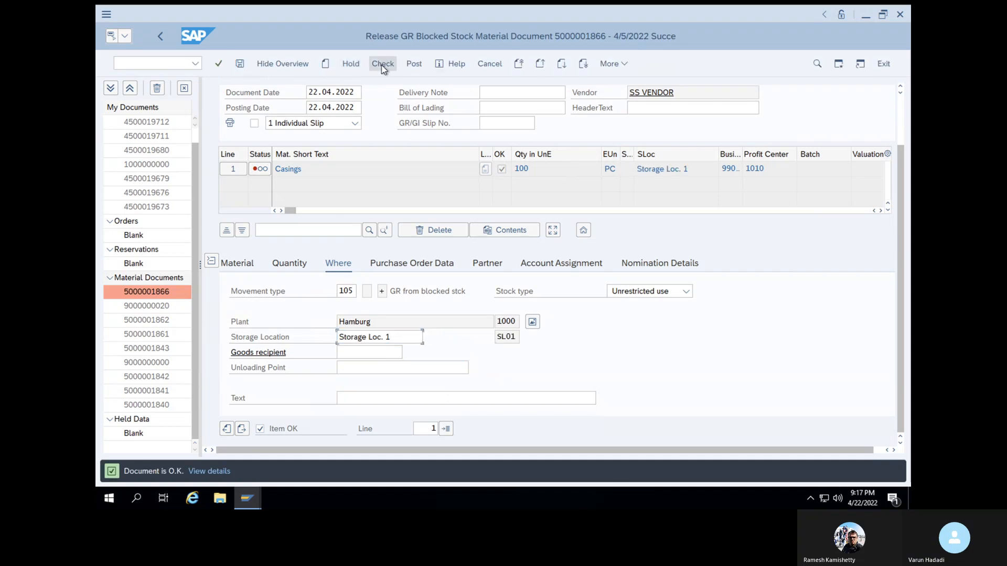
{"action": "left_click", "coordinate": [241, 64]}
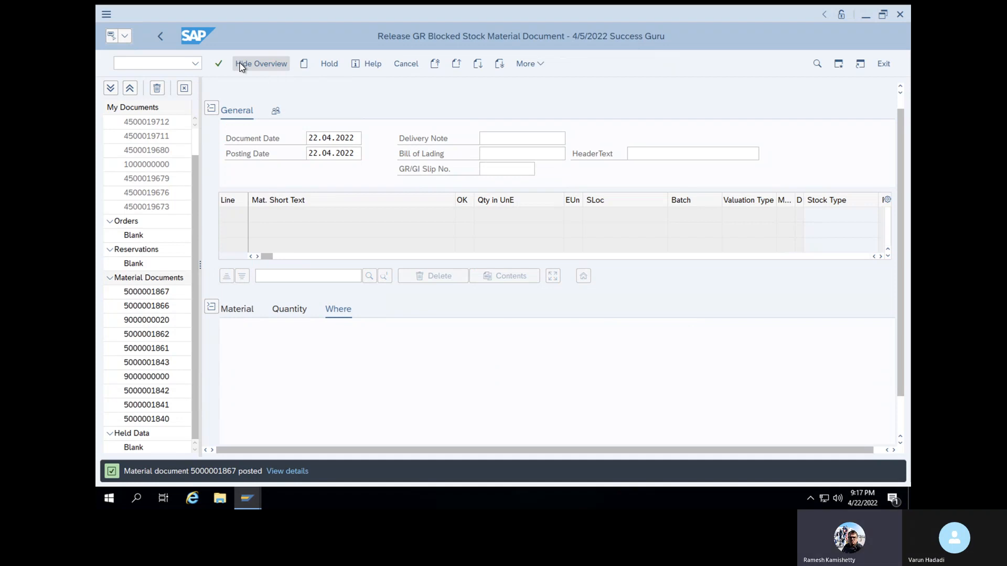
Switch the transaction to A04 Display and show the material document just posted
{"action": "left_click", "coordinate": [249, 503]}
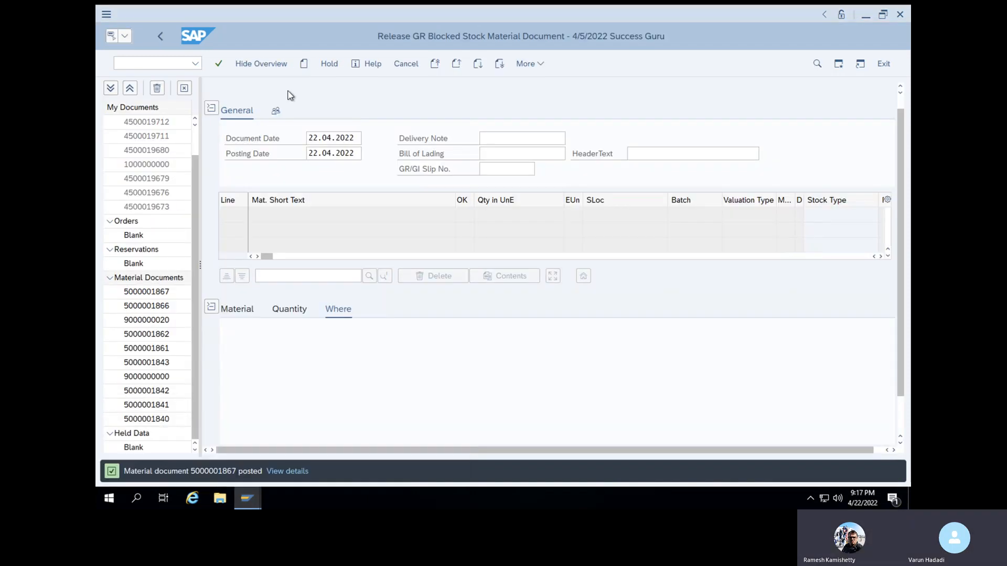
{"action": "left_click", "coordinate": [214, 102]}
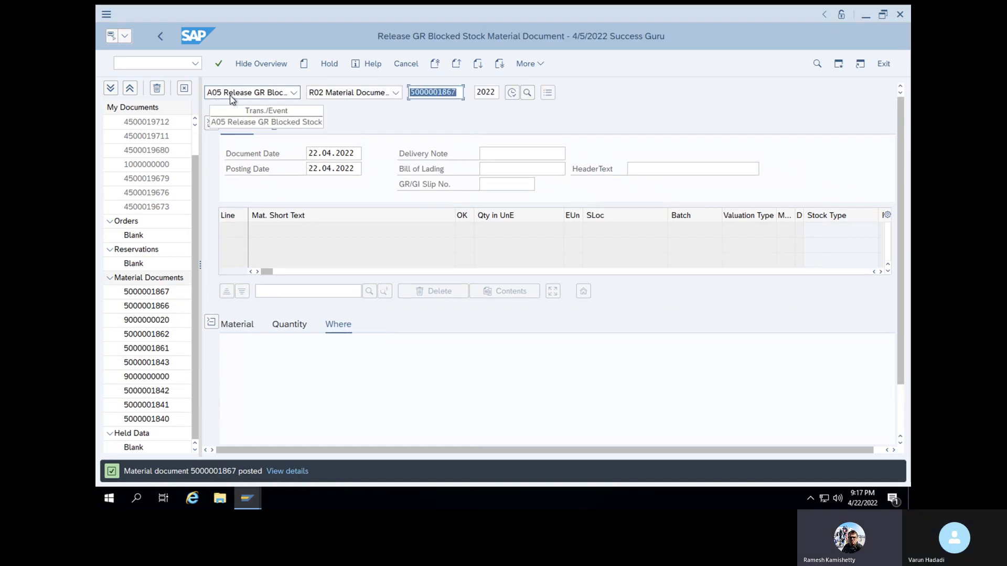
{"action": "left_click", "coordinate": [233, 96]}
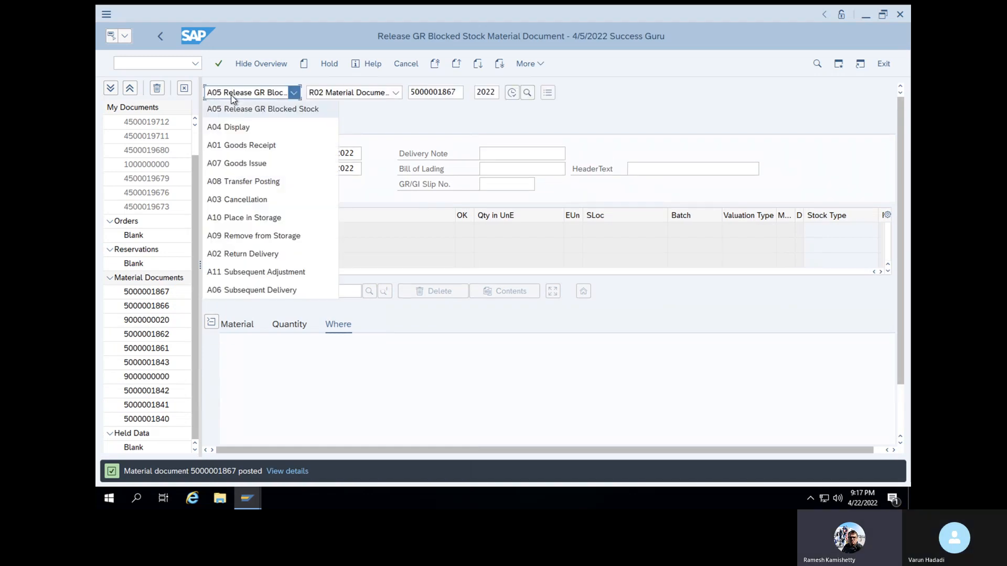
{"action": "left_click", "coordinate": [233, 128]}
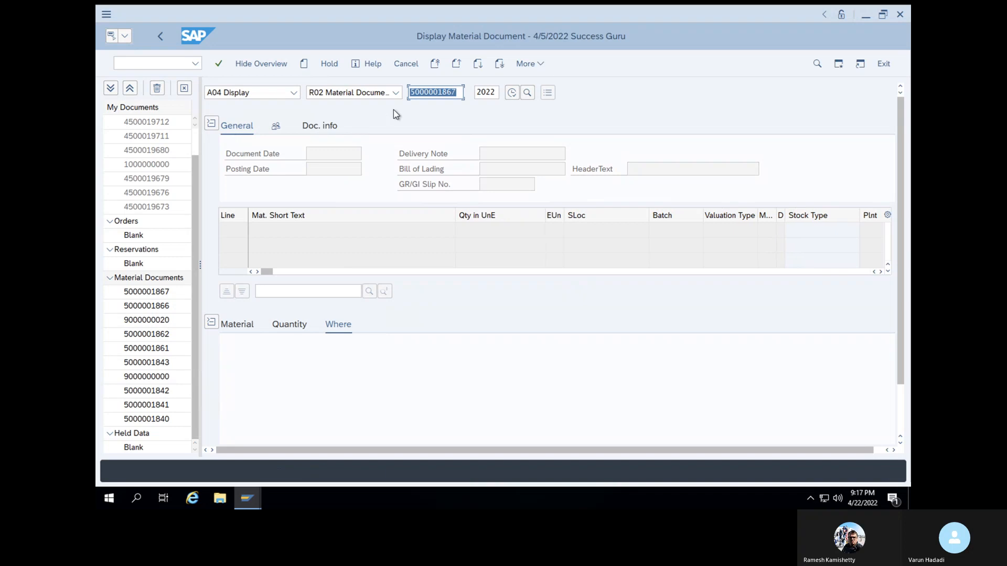
{"action": "key", "text": "Return"}
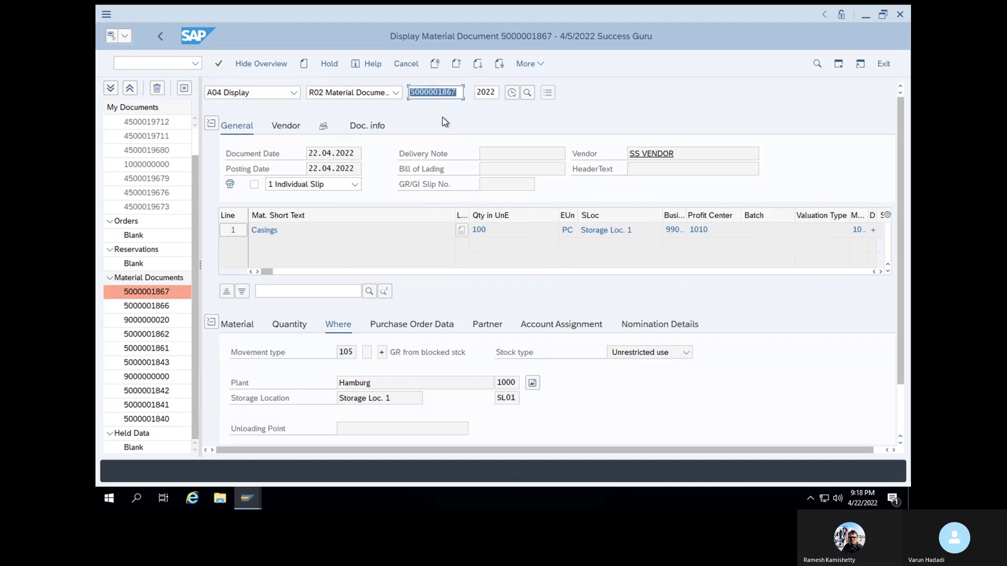
Open the accounting document from the material document's document info, examine its line items across all columns, and return
{"action": "left_click", "coordinate": [374, 128]}
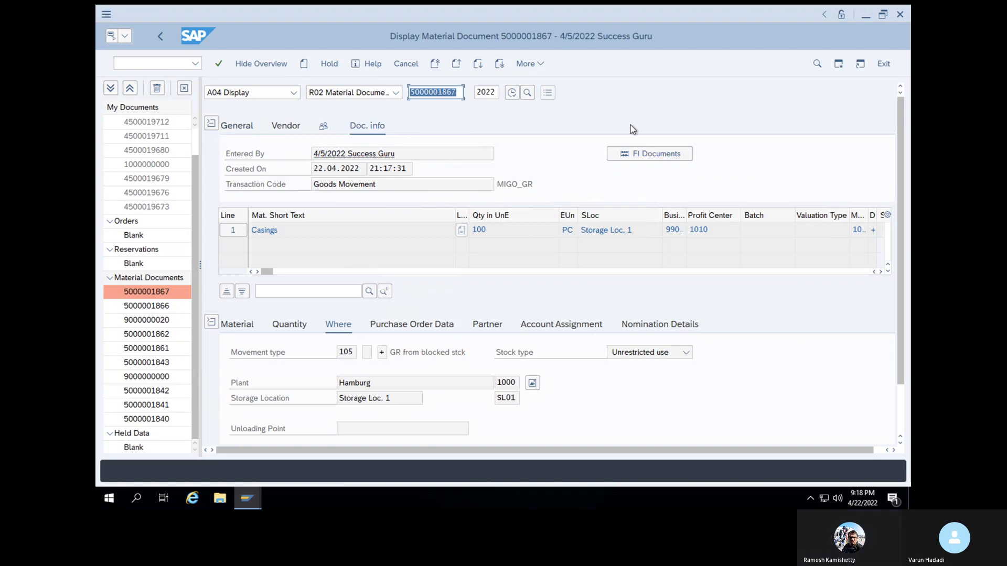
{"action": "left_click", "coordinate": [637, 153]}
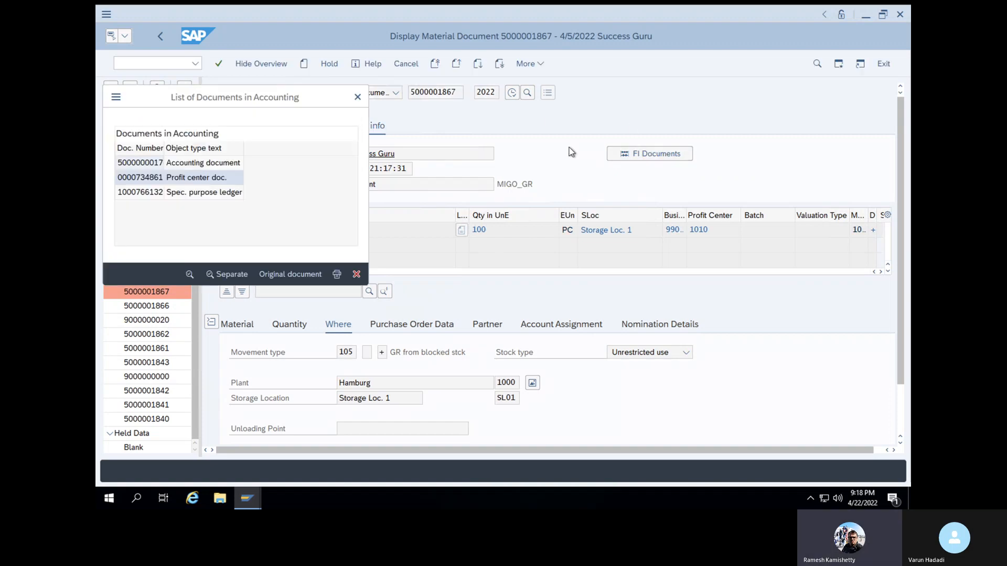
{"action": "double_click", "coordinate": [227, 167]}
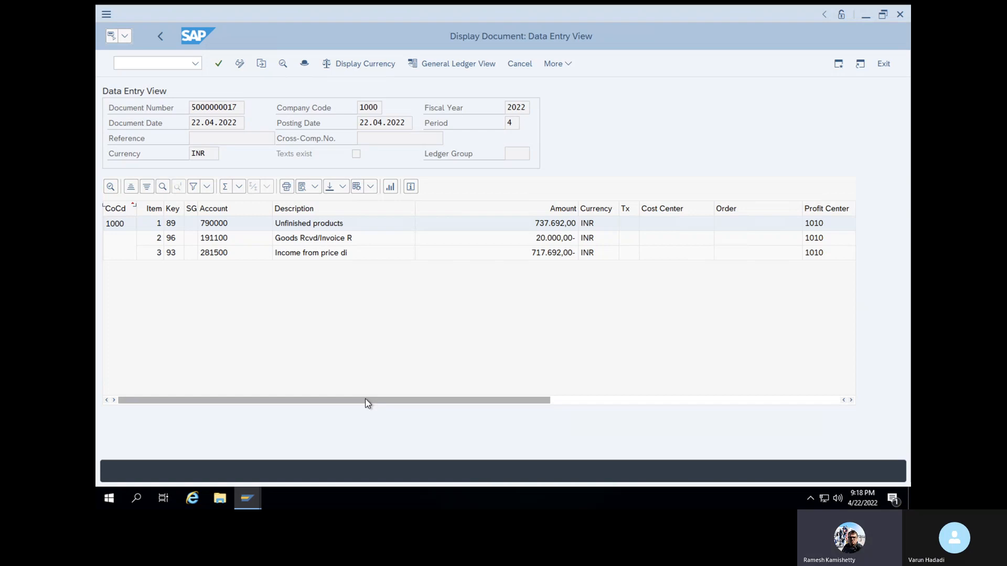
{"action": "left_click", "coordinate": [366, 385]}
{"action": "left_click_drag", "start_coordinate": [367, 403], "coordinate": [572, 393]}
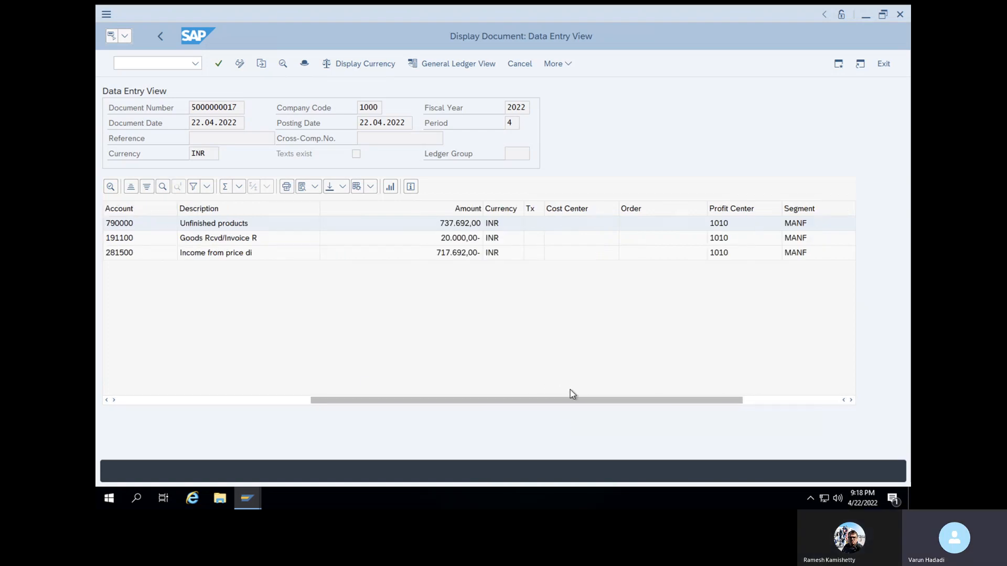
{"action": "left_click_drag", "start_coordinate": [598, 406], "coordinate": [734, 405]}
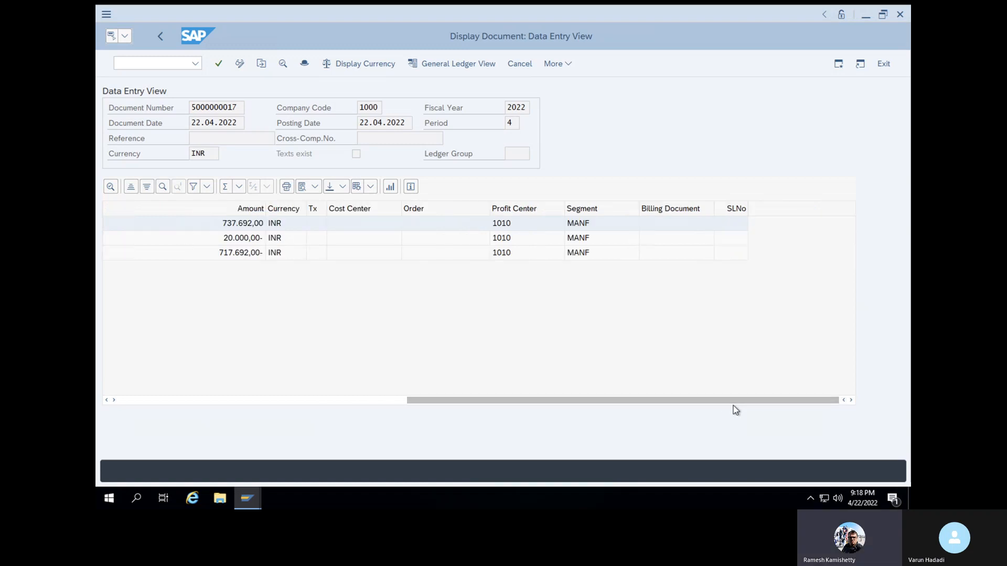
{"action": "left_click", "coordinate": [166, 37]}
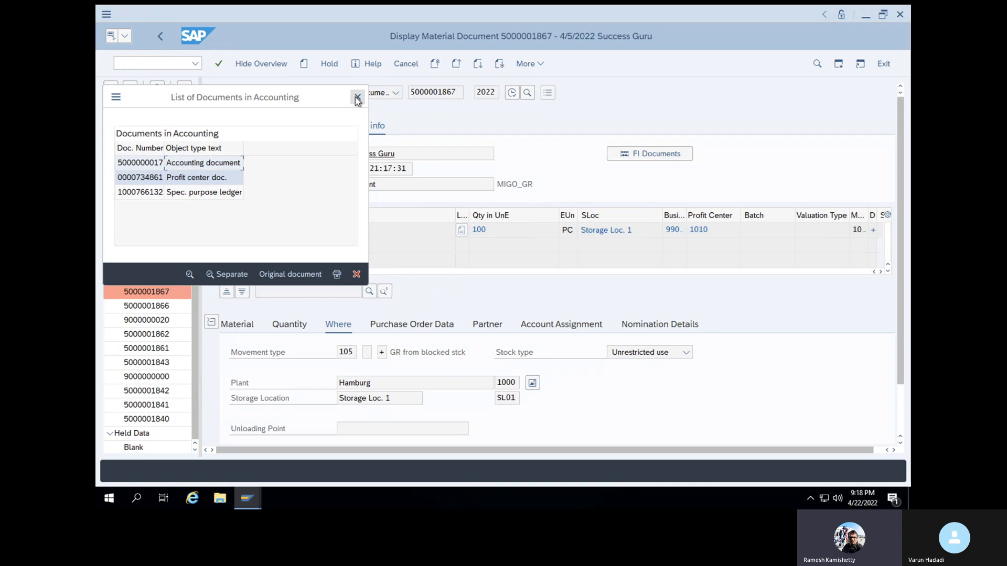
{"action": "left_click", "coordinate": [357, 99]}
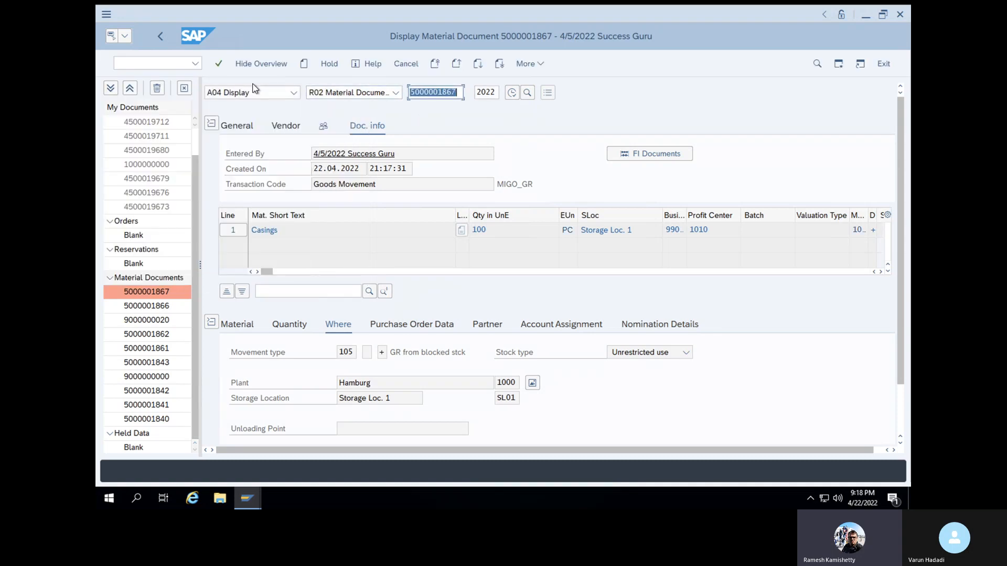
Start transaction ME23N and examine the purchase order history of the Casings item
{"action": "left_click", "coordinate": [158, 63]}
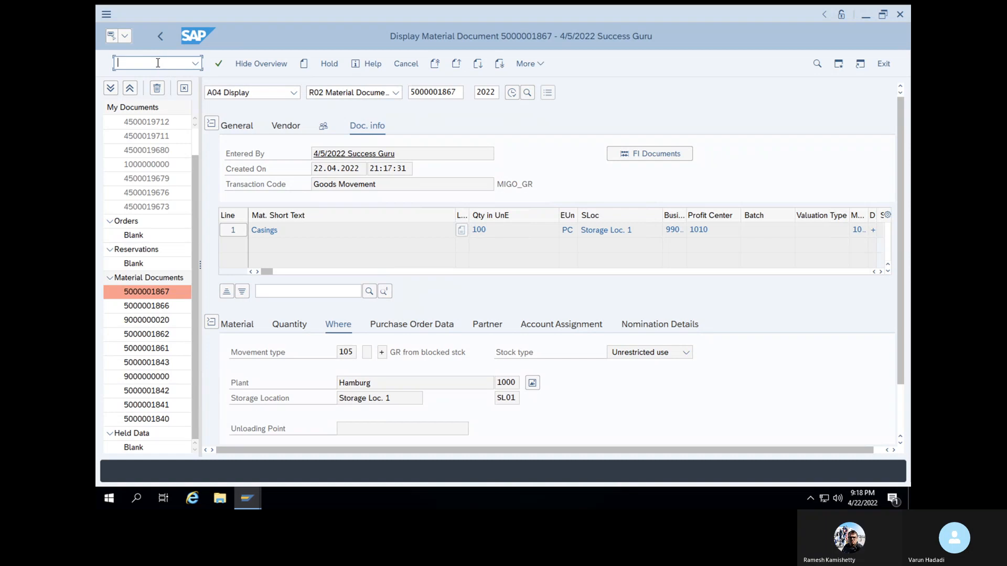
{"action": "type", "text": "/nm"}
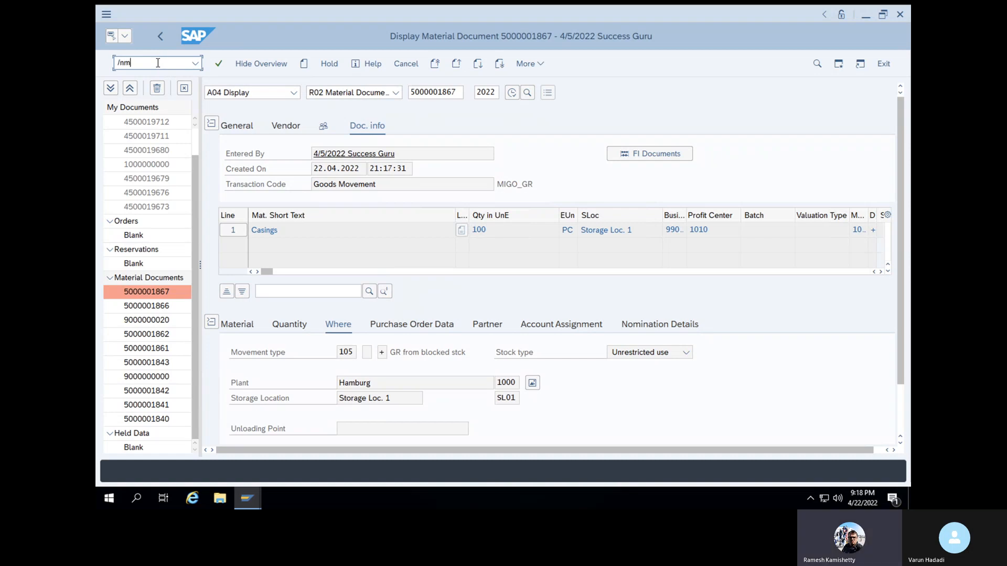
{"action": "type", "text": "e23n"}
{"action": "key", "text": "Return"}
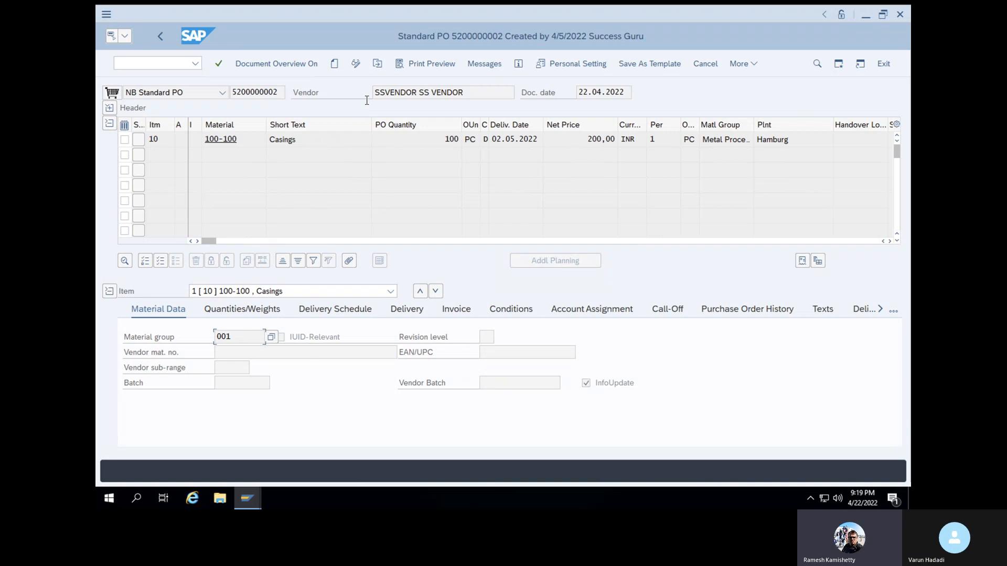
{"action": "left_click", "coordinate": [734, 309]}
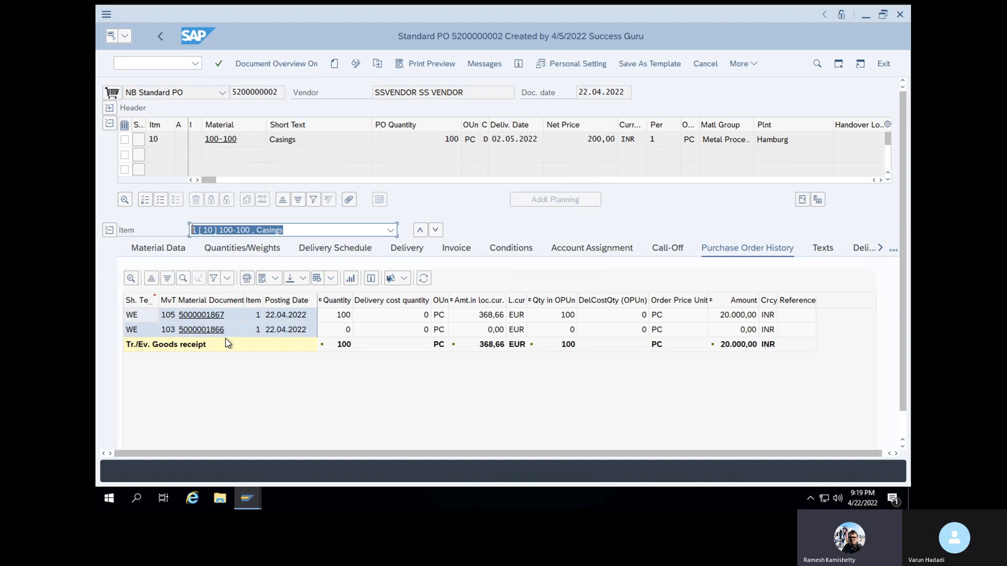
Open the movement type 105 material document from the order history and display its accounting document
{"action": "left_click", "coordinate": [196, 315]}
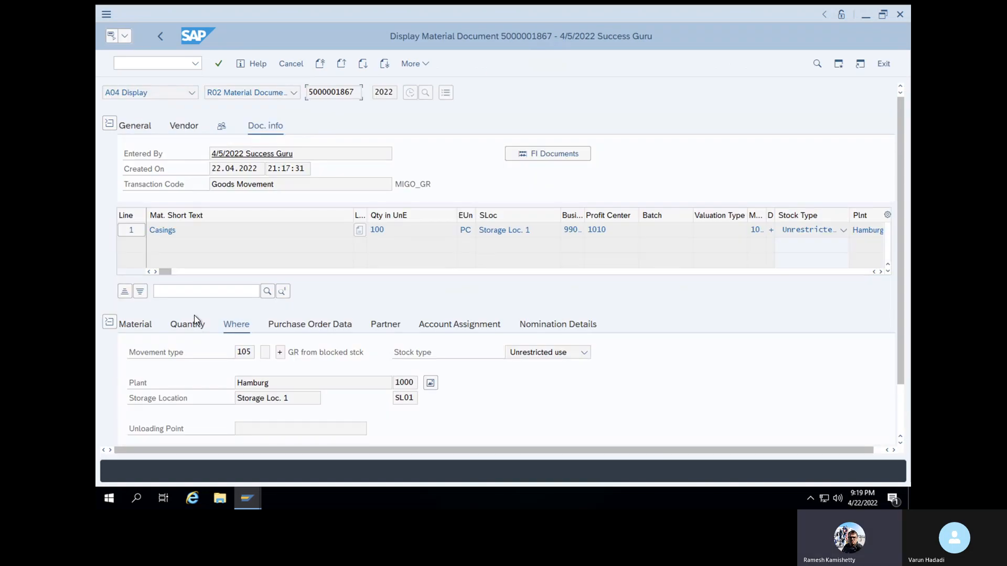
{"action": "left_click", "coordinate": [532, 157]}
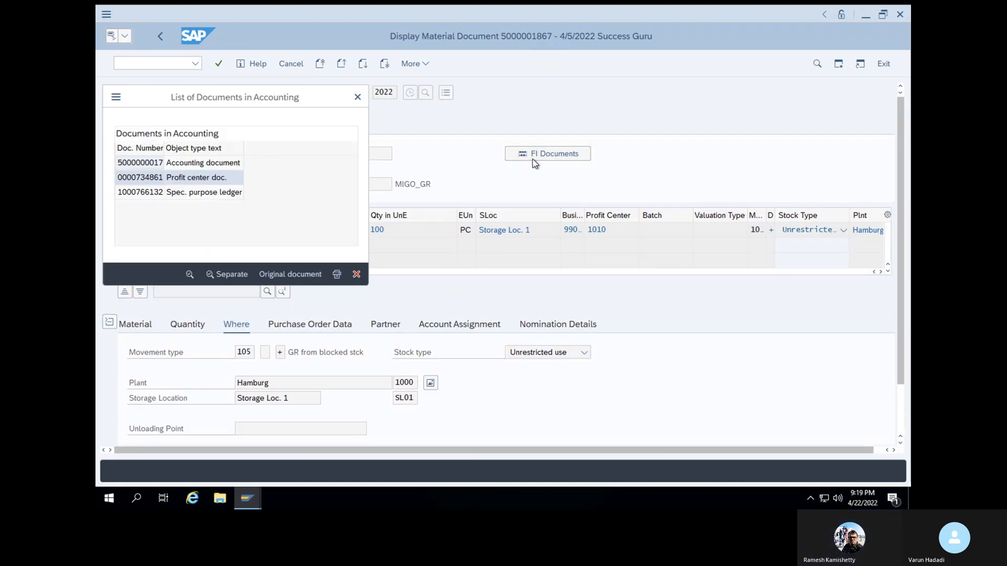
{"action": "double_click", "coordinate": [177, 163]}
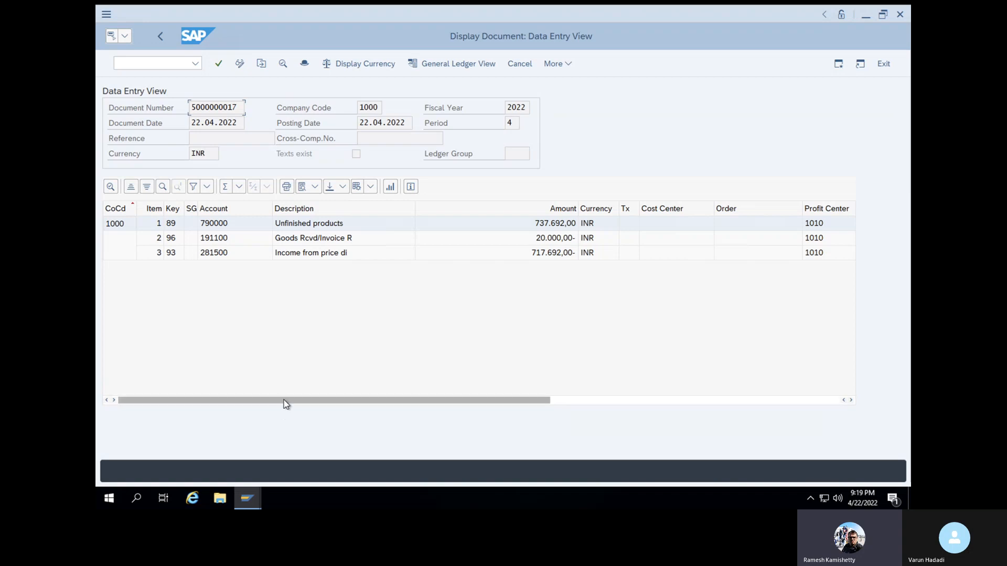
Add the Trans. column to the accounting document's layout and examine the transaction keys alongside the account postings
{"action": "left_click", "coordinate": [376, 188]}
{"action": "left_click", "coordinate": [396, 224]}
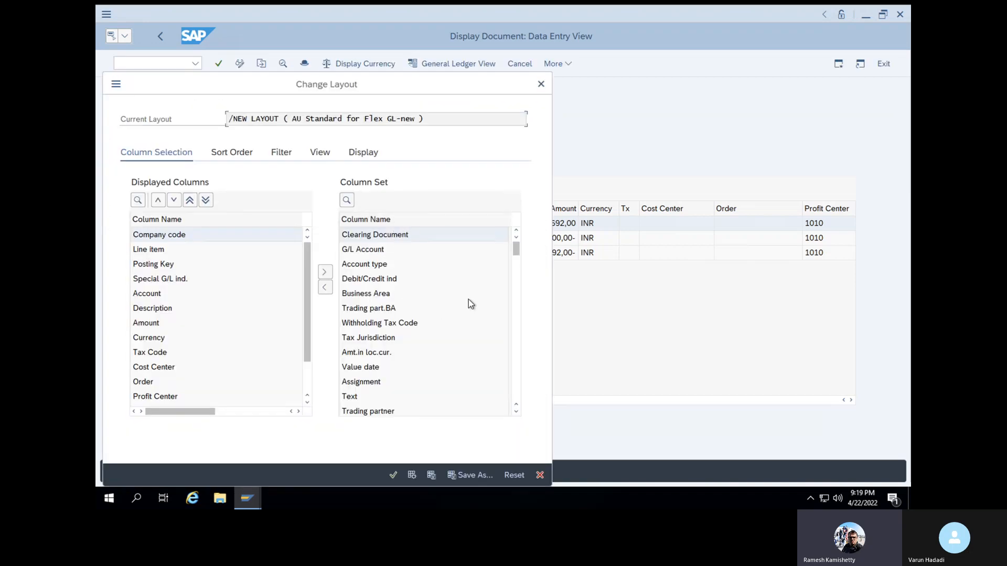
{"action": "left_click_drag", "start_coordinate": [517, 249], "coordinate": [517, 398]}
{"action": "left_click", "coordinate": [516, 230]}
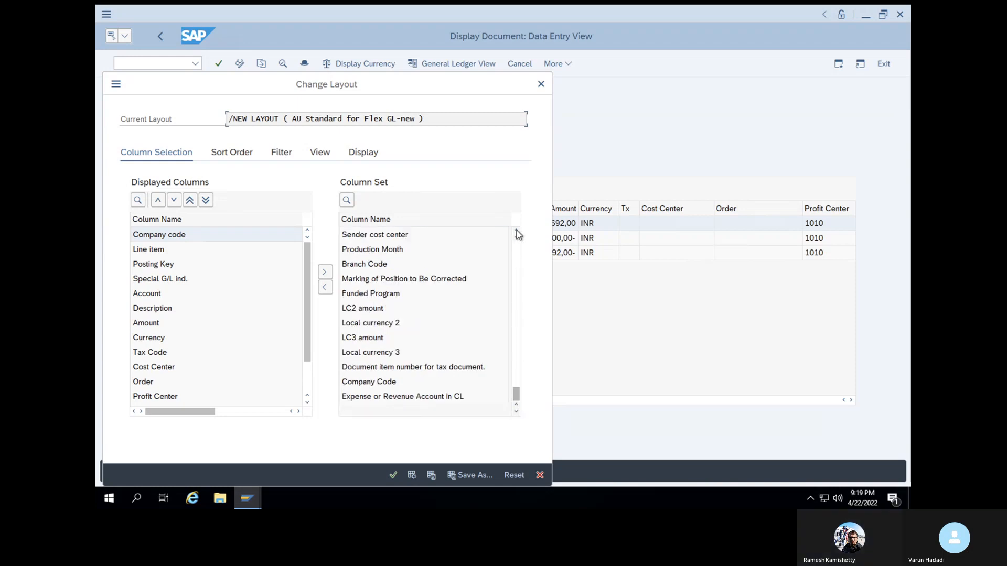
{"action": "left_click", "coordinate": [516, 231]}
{"action": "left_click", "coordinate": [516, 230]}
{"action": "left_click", "coordinate": [376, 249]}
{"action": "left_click", "coordinate": [324, 289]}
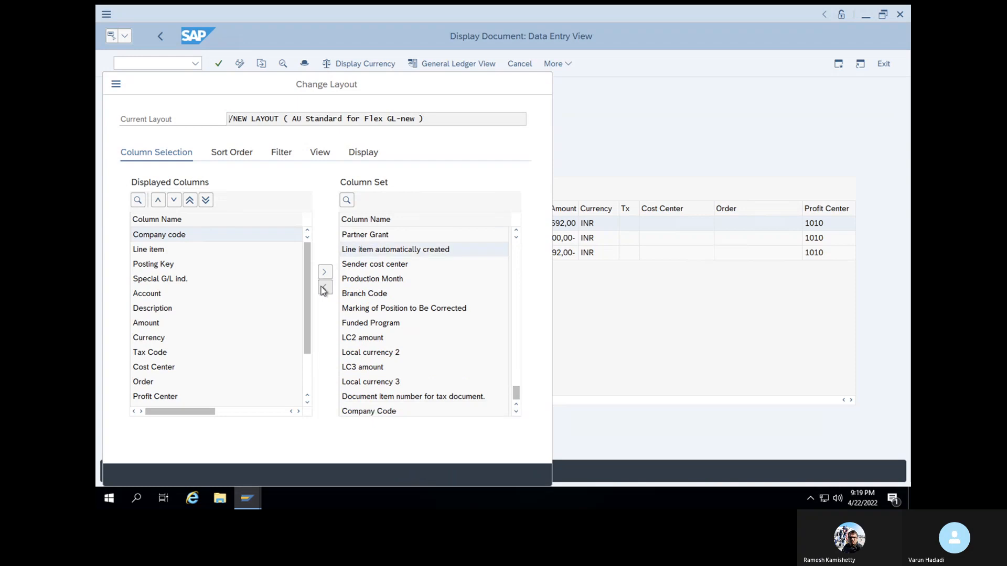
{"action": "left_click", "coordinate": [393, 476]}
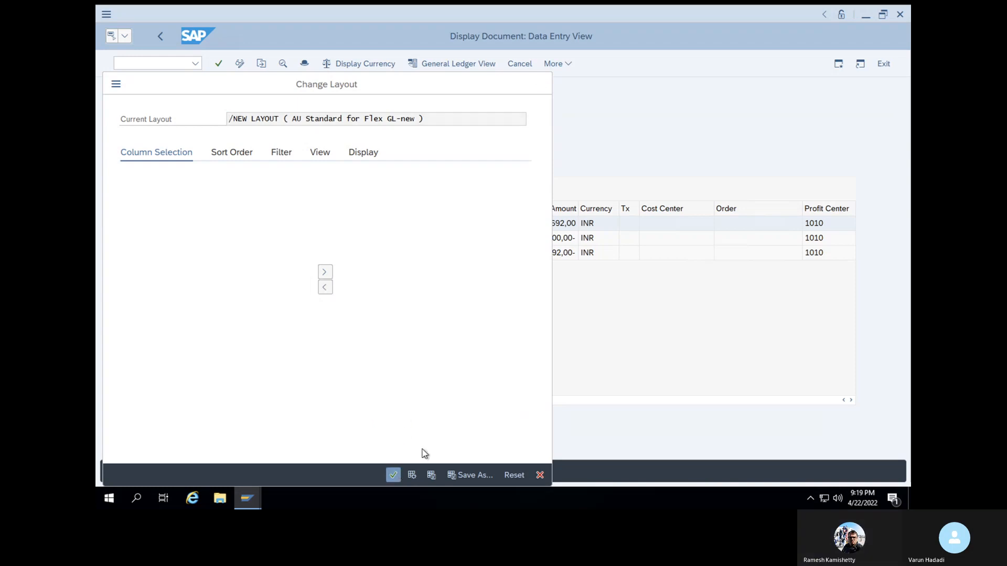
{"action": "left_click_drag", "start_coordinate": [508, 401], "coordinate": [825, 392]}
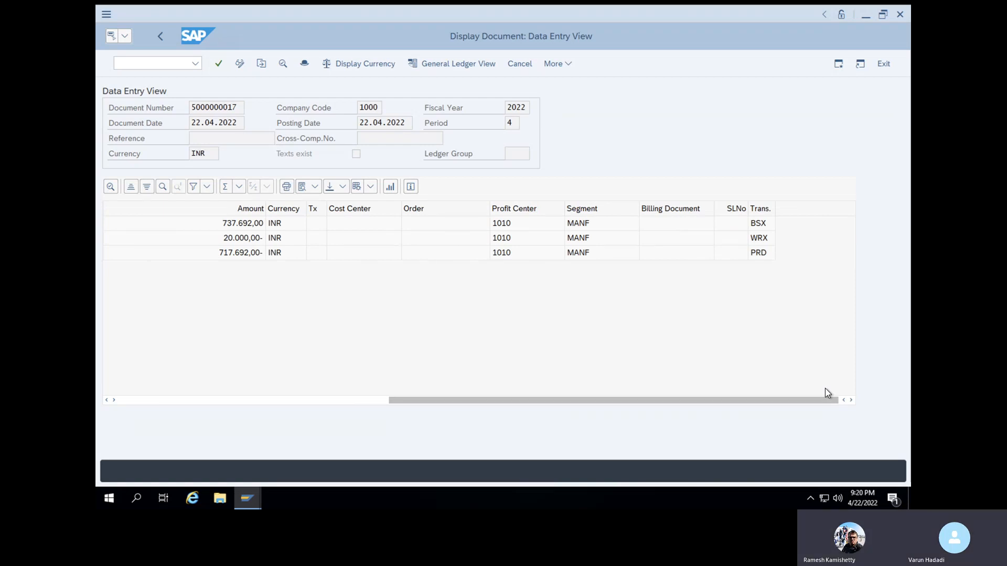
{"action": "left_click_drag", "start_coordinate": [794, 401], "coordinate": [643, 405]}
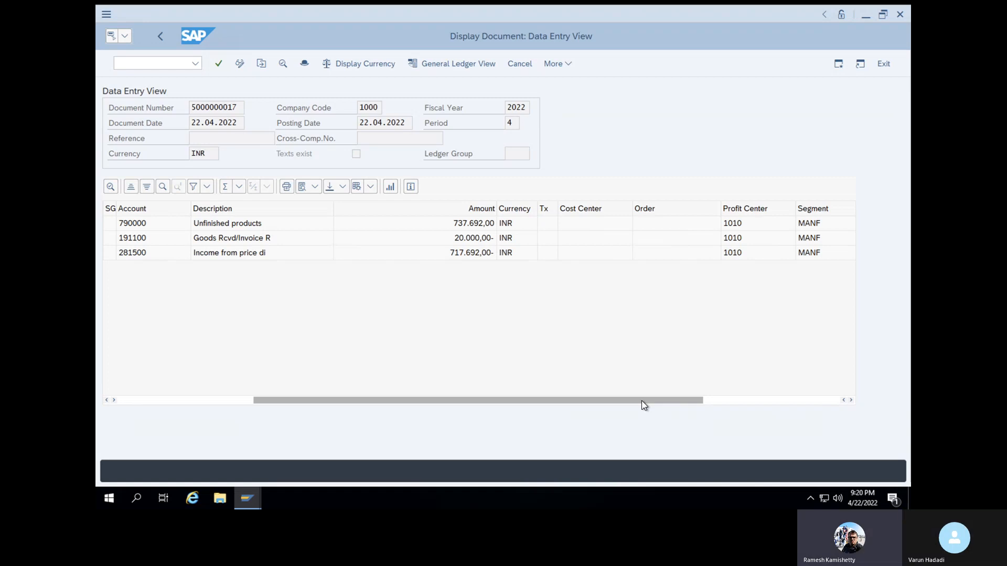
Start transaction MM03 for material 100-100 and select the Basic Data 1, Purchasing and Accounting 1 views
{"action": "left_click", "coordinate": [169, 63]}
{"action": "type", "text": "/nmm03"}
{"action": "key", "text": "Return"}
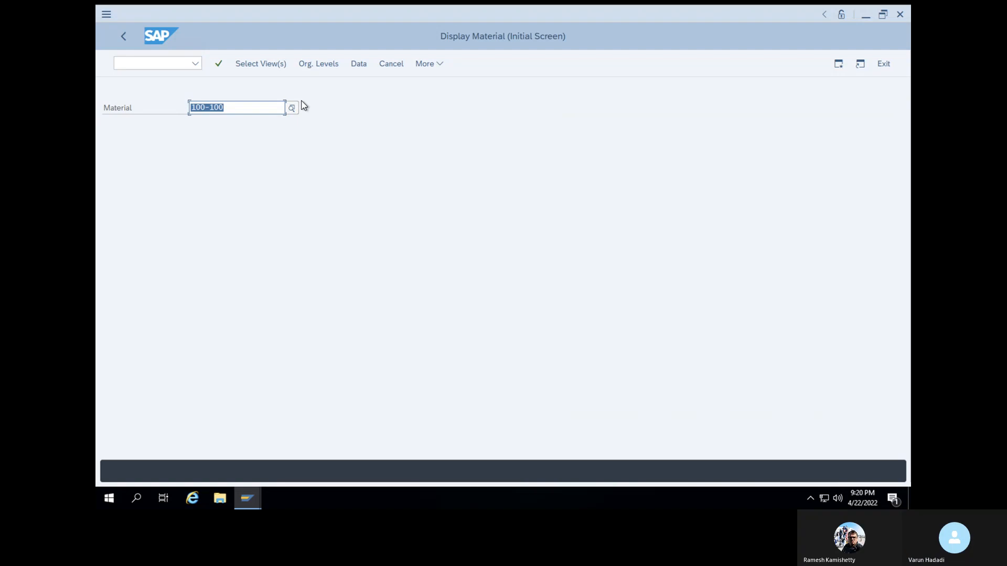
{"action": "key", "text": "Return"}
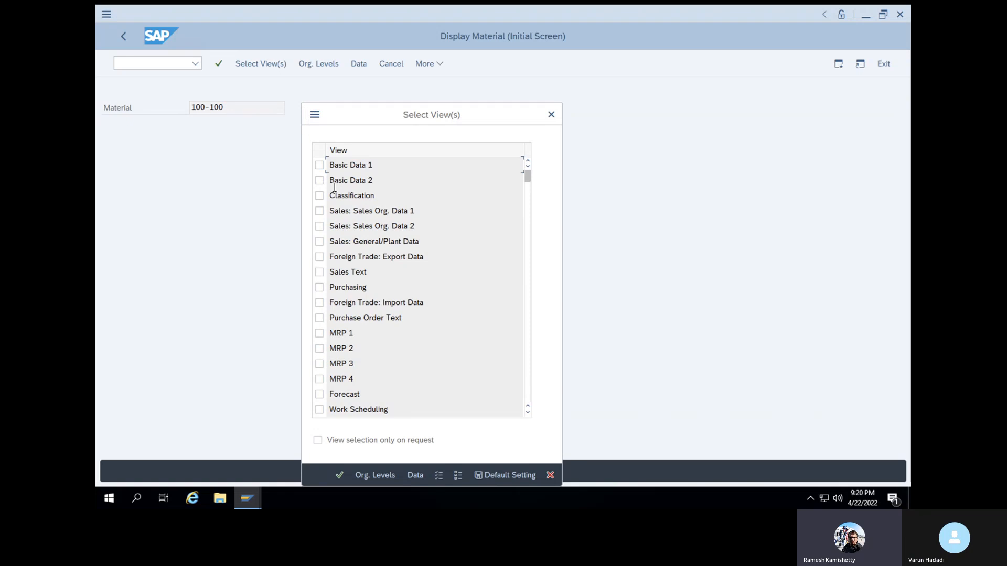
{"action": "left_click", "coordinate": [320, 287]}
{"action": "left_click", "coordinate": [319, 165]}
{"action": "scroll", "coordinate": [364, 283], "scroll_direction": "down", "scroll_amount": 10}
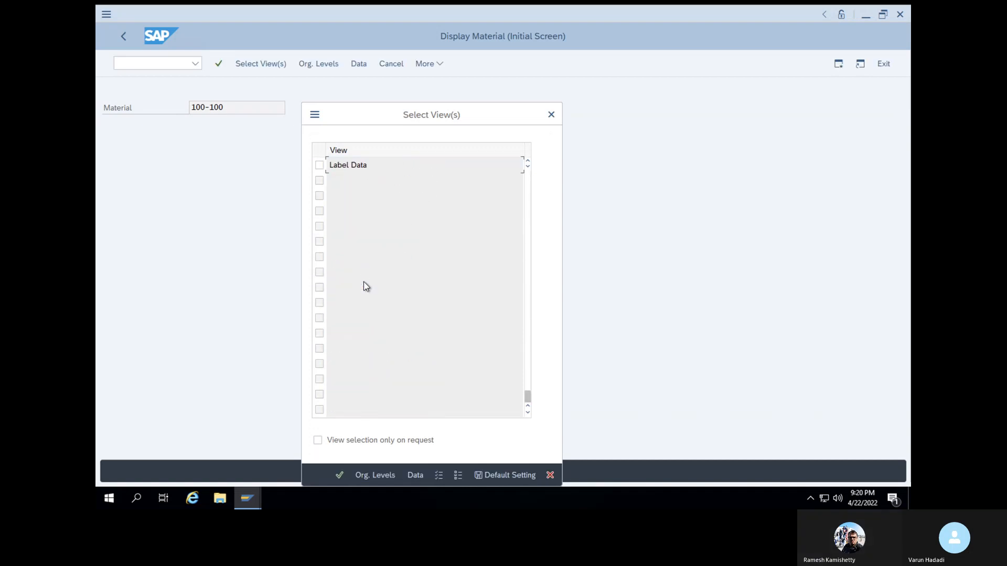
{"action": "scroll", "coordinate": [366, 286], "scroll_direction": "up", "scroll_amount": 2}
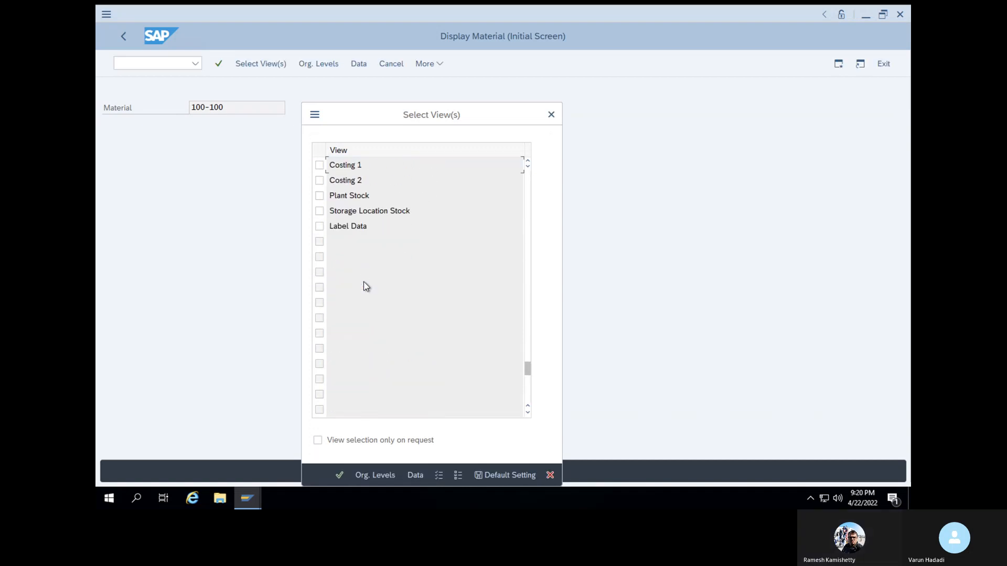
{"action": "scroll", "coordinate": [364, 282], "scroll_direction": "up", "scroll_amount": 2}
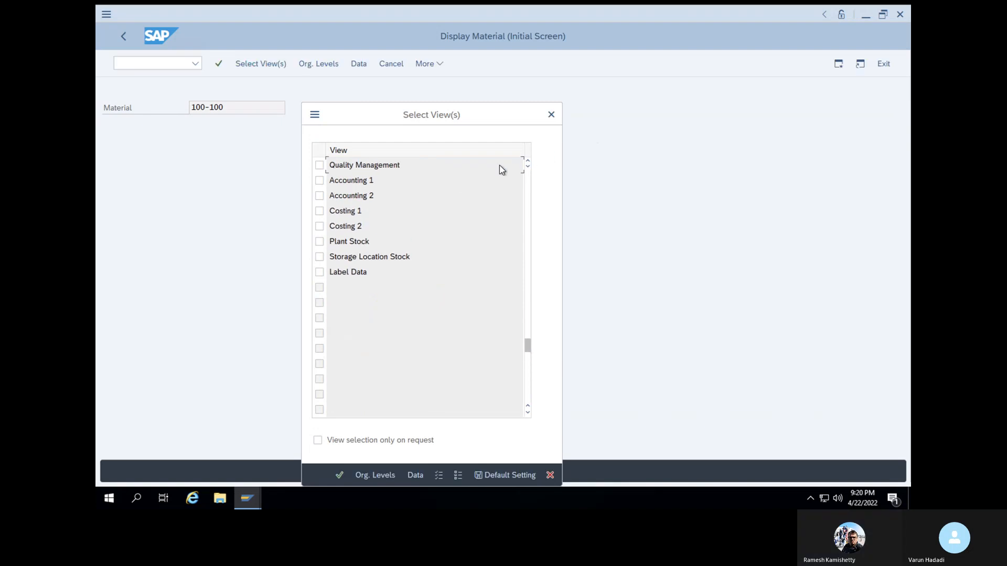
{"action": "left_click", "coordinate": [319, 180]}
{"action": "left_click", "coordinate": [339, 475]}
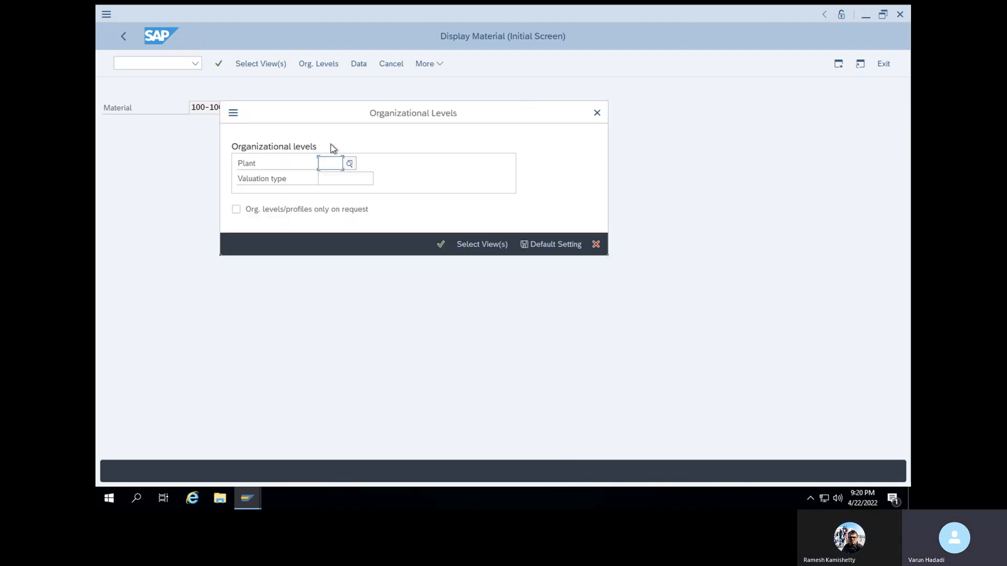
Display the material at organizational level plant 1000 with the valuation type left empty
{"action": "left_click", "coordinate": [325, 165]}
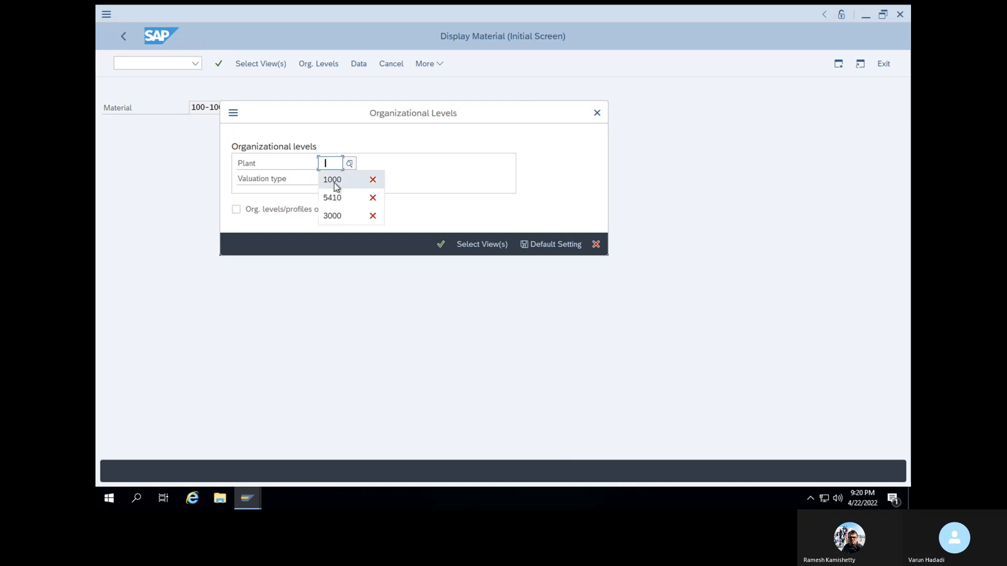
{"action": "left_click", "coordinate": [333, 181]}
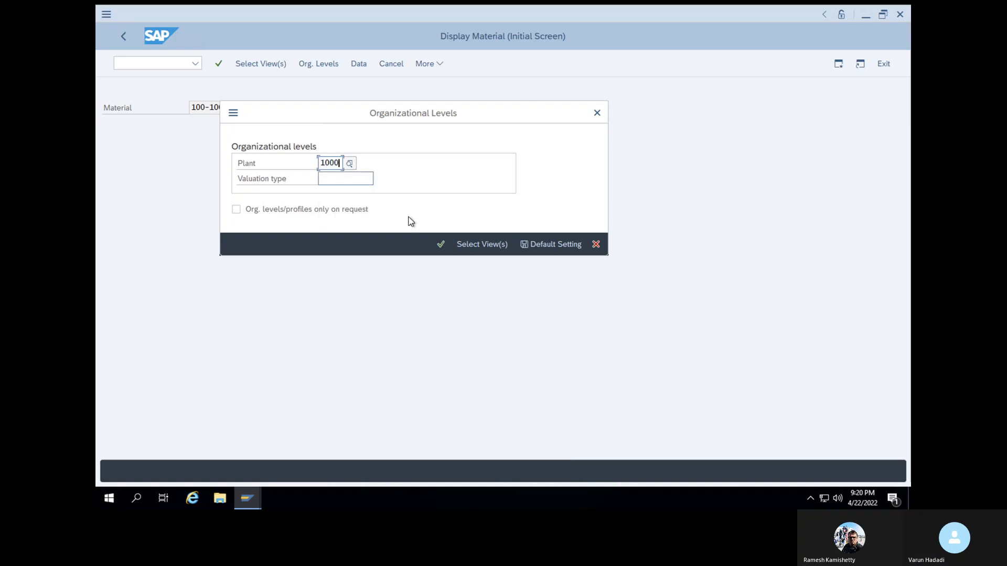
{"action": "left_click", "coordinate": [355, 180]}
{"action": "left_click", "coordinate": [440, 245]}
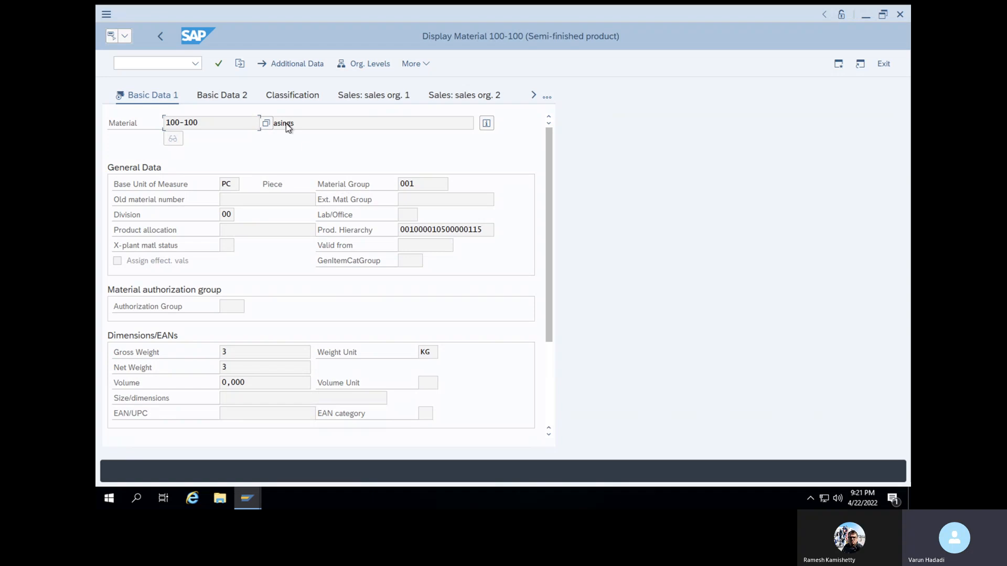
Browse the available views of material 100-100 and its basic data, and return to the initial screen
{"action": "left_click", "coordinate": [533, 94]}
{"action": "left_click", "coordinate": [533, 95]}
{"action": "left_click", "coordinate": [533, 95]}
{"action": "left_click", "coordinate": [533, 95]}
{"action": "left_click", "coordinate": [533, 95]}
{"action": "left_click", "coordinate": [533, 95]}
{"action": "left_click", "coordinate": [533, 94]}
{"action": "left_click", "coordinate": [532, 97]}
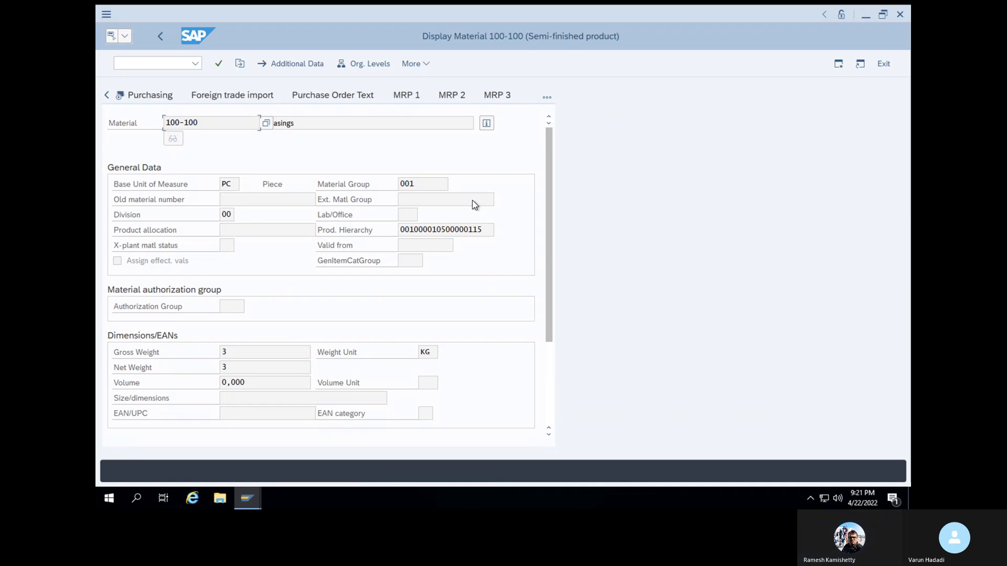
{"action": "scroll", "coordinate": [472, 205], "scroll_direction": "down", "scroll_amount": 3}
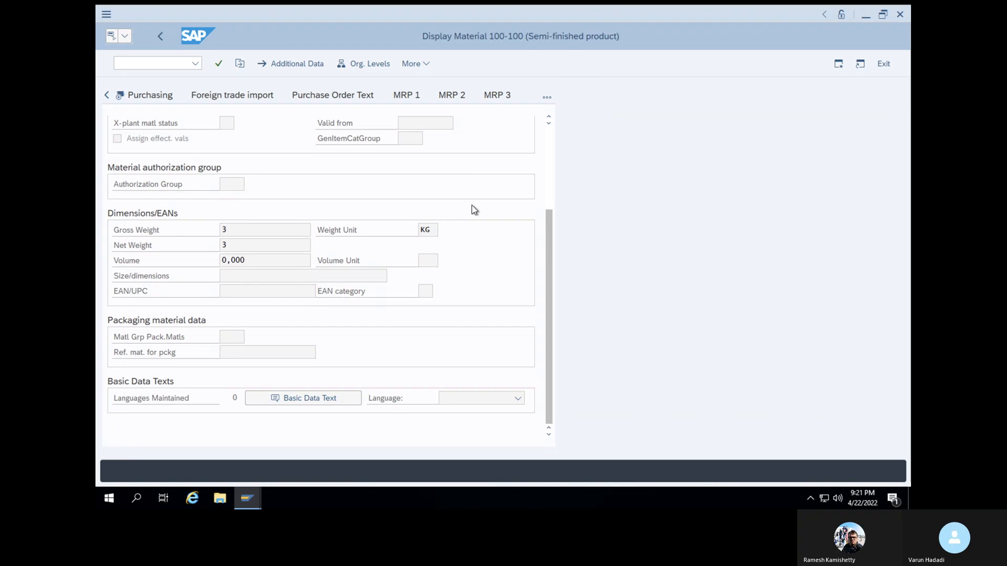
{"action": "scroll", "coordinate": [474, 210], "scroll_direction": "up", "scroll_amount": 3}
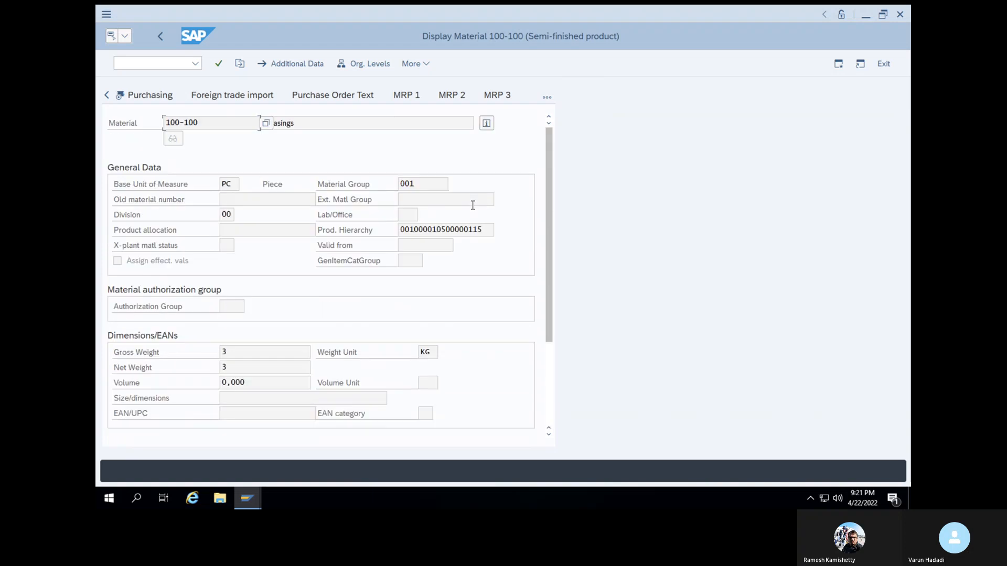
{"action": "left_click", "coordinate": [107, 95]}
{"action": "left_click", "coordinate": [107, 95]}
{"action": "left_click", "coordinate": [108, 94]}
{"action": "left_click", "coordinate": [108, 94]}
{"action": "left_click", "coordinate": [108, 94]}
{"action": "left_click", "coordinate": [107, 94]}
{"action": "left_click", "coordinate": [108, 94]}
{"action": "left_click", "coordinate": [107, 94]}
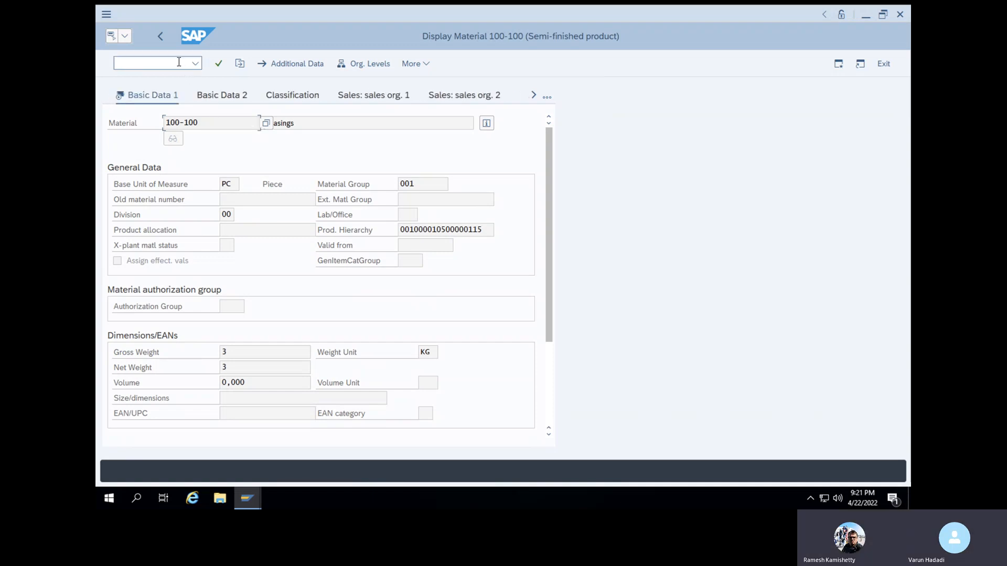
{"action": "left_click", "coordinate": [160, 36]}
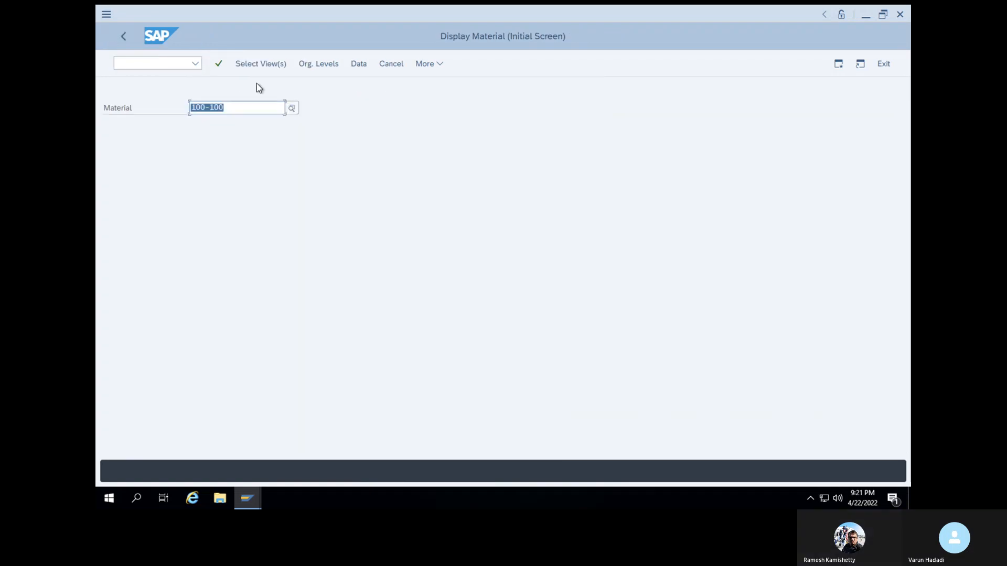
Display material 100-100 again with the Basic Data 1 and Accounting 1 views for plant 1000
{"action": "key", "text": "Return"}
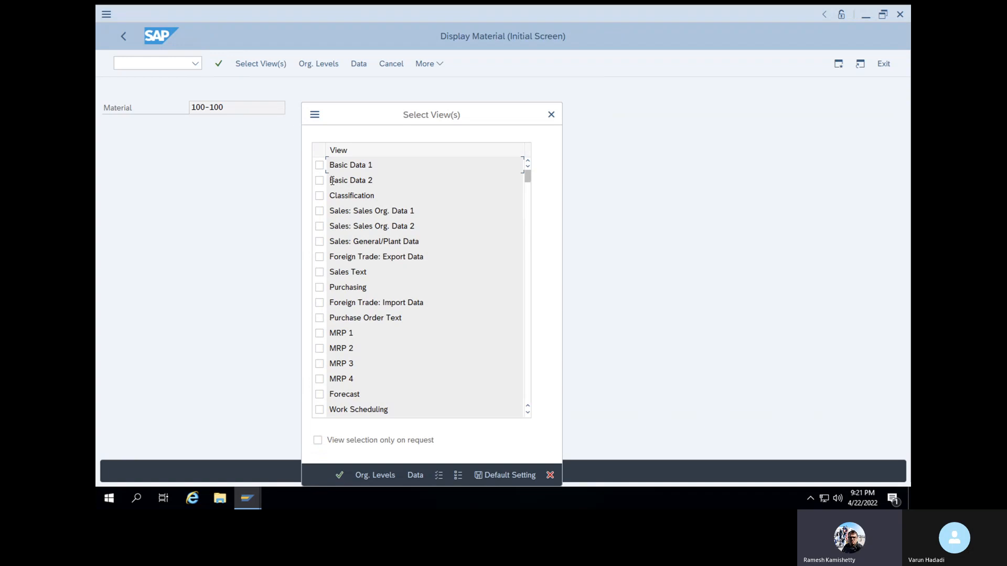
{"action": "left_click", "coordinate": [320, 166]}
{"action": "scroll", "coordinate": [341, 274], "scroll_direction": "down", "scroll_amount": 2}
{"action": "scroll", "coordinate": [341, 274], "scroll_direction": "down", "scroll_amount": 8}
{"action": "scroll", "coordinate": [341, 274], "scroll_direction": "up", "scroll_amount": 2}
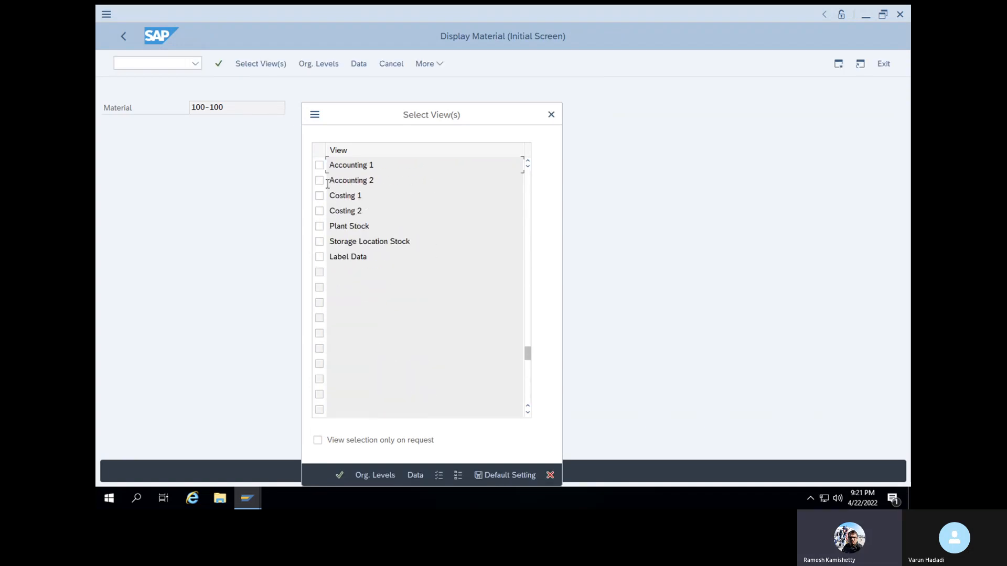
{"action": "left_click", "coordinate": [320, 165]}
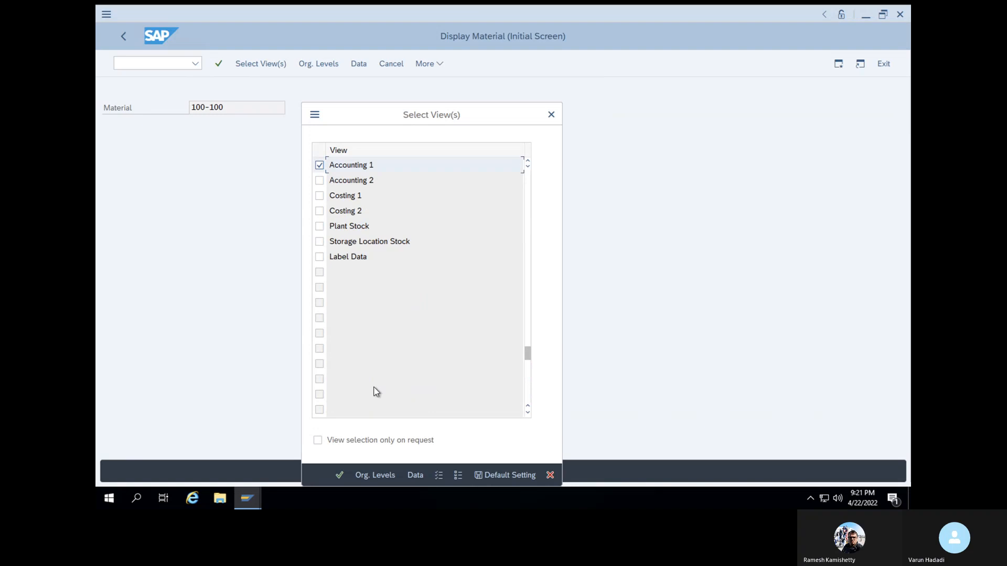
{"action": "left_click", "coordinate": [339, 475]}
{"action": "left_click", "coordinate": [333, 163]}
{"action": "left_click", "coordinate": [336, 179]}
{"action": "left_click", "coordinate": [433, 244]}
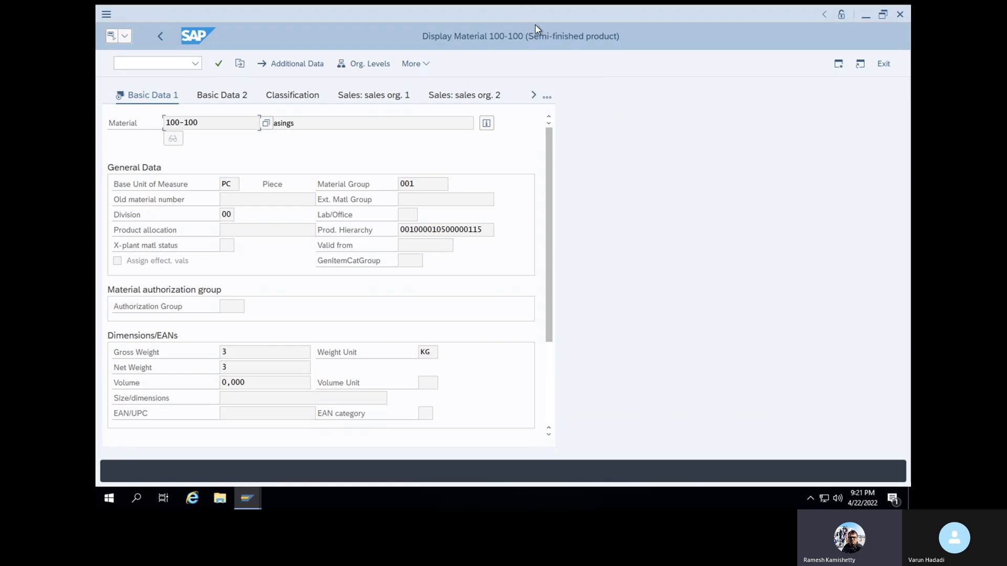
Open the Accounting 1 view of the material and examine its price control and current valuation
{"action": "left_click", "coordinate": [548, 99]}
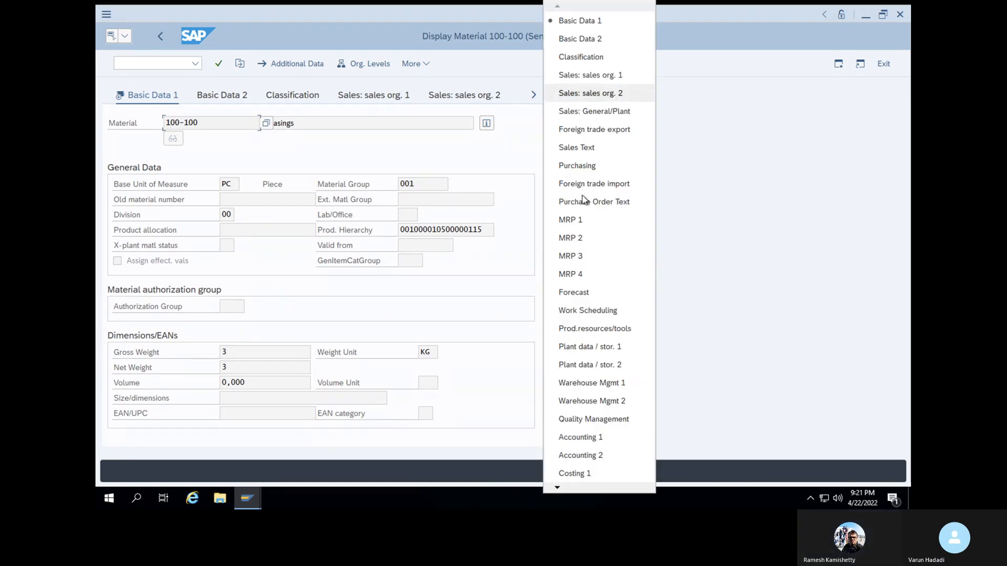
{"action": "left_click", "coordinate": [590, 438]}
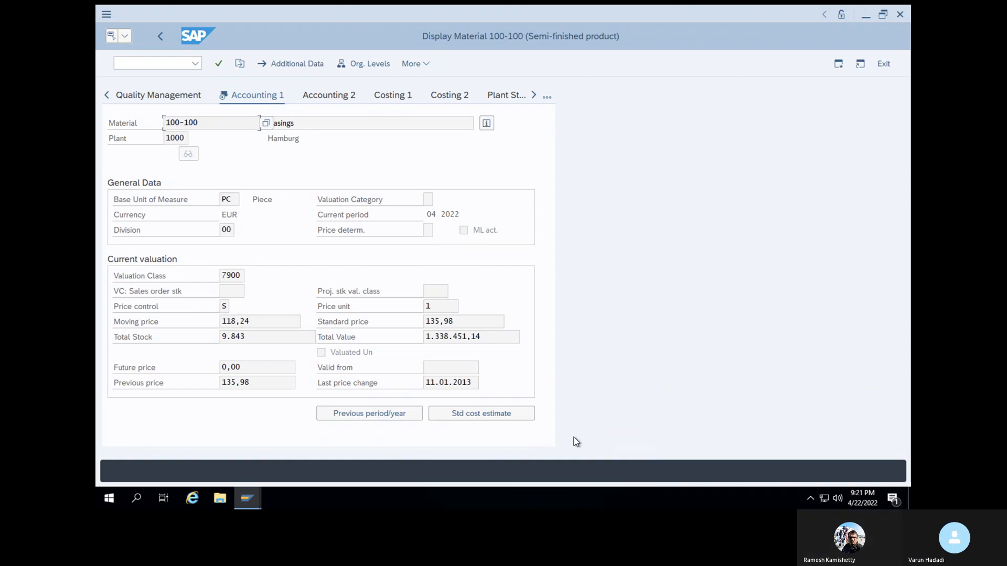
{"action": "left_click", "coordinate": [225, 304]}
Start transaction ME23N to display the standard purchase order for SS VENDOR
{"action": "left_click", "coordinate": [149, 62]}
{"action": "type", "text": "/nme23n"}
{"action": "key", "text": "Return"}
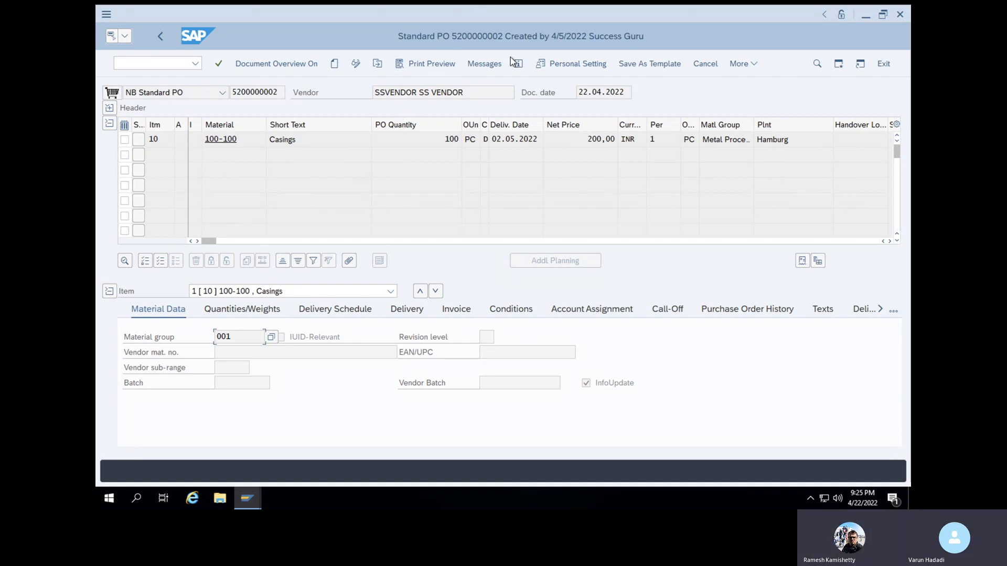
Start transaction MM60 and list all valuated materials in plant 1000 created by STECC72, without a material restriction
{"action": "left_click", "coordinate": [183, 66]}
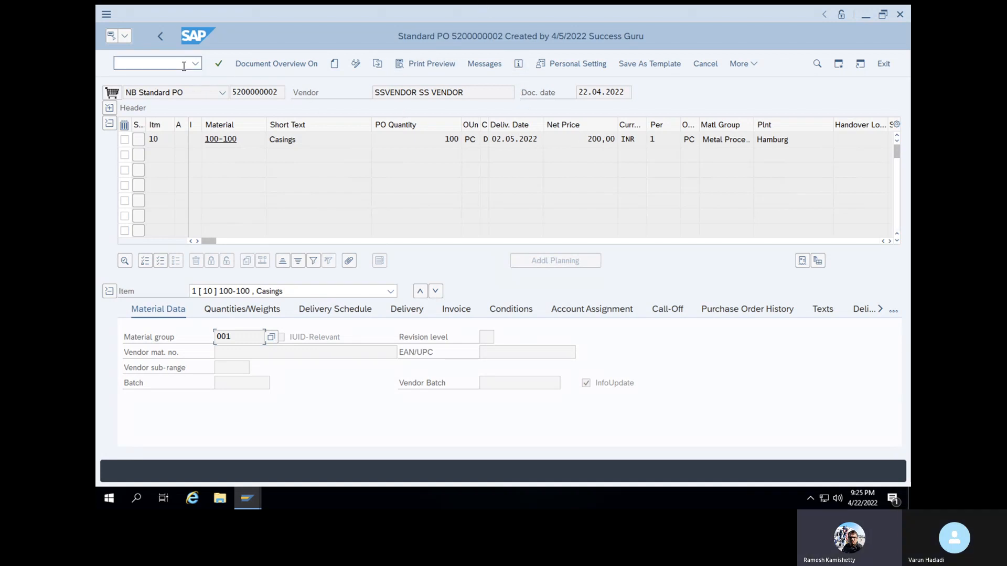
{"action": "type", "text": "/nmm60"}
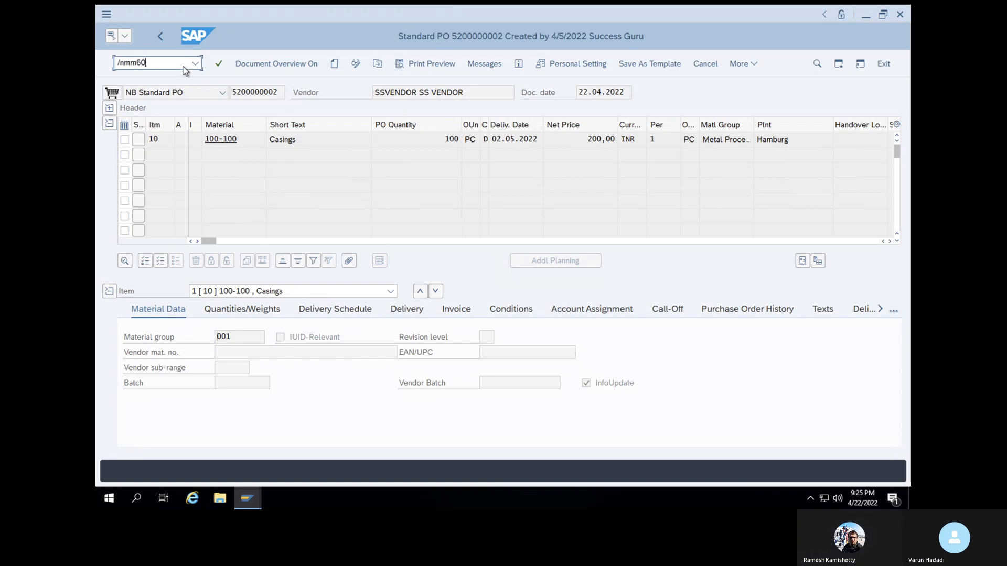
{"action": "key", "text": "Return"}
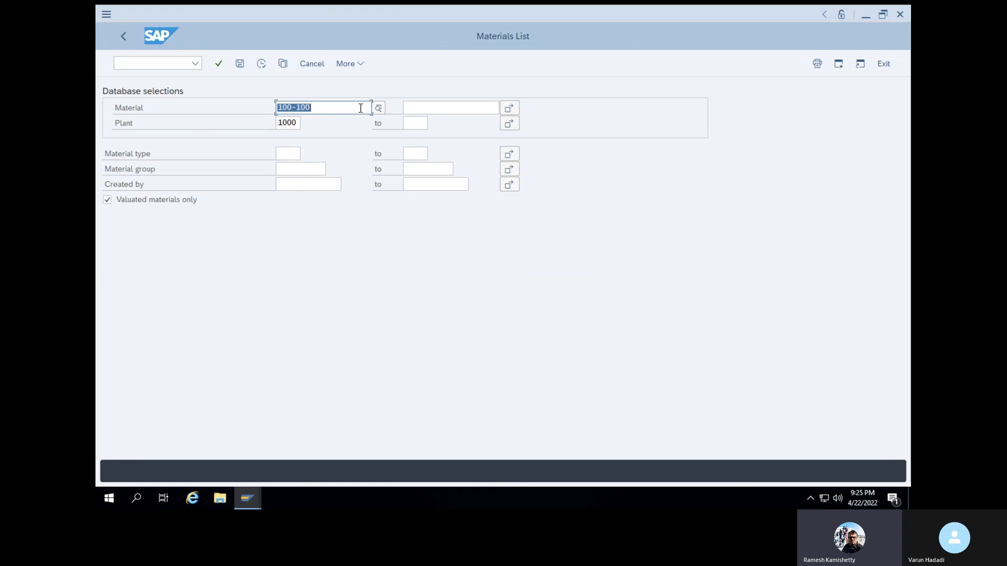
{"action": "key", "text": "Delete"}
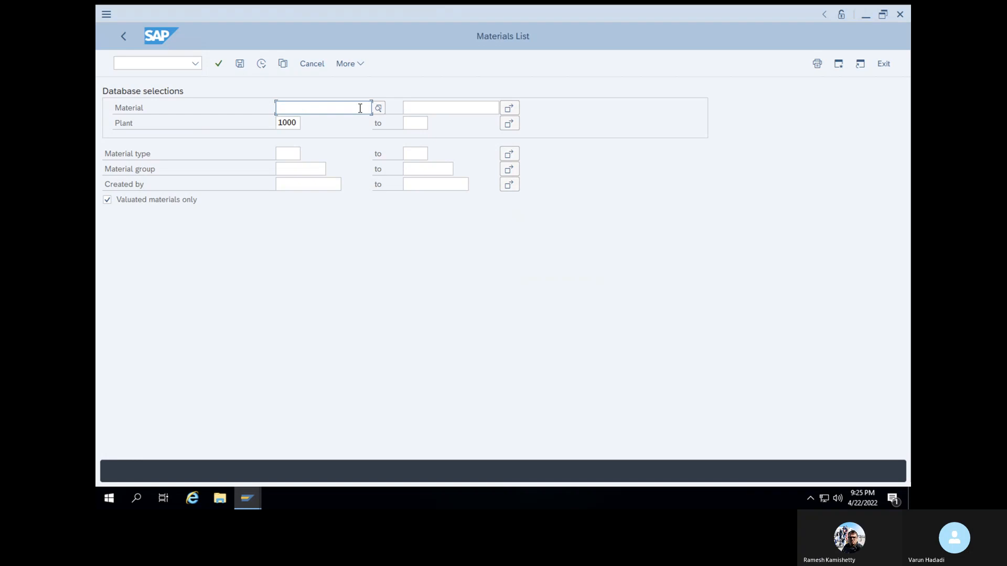
{"action": "left_click", "coordinate": [297, 186]}
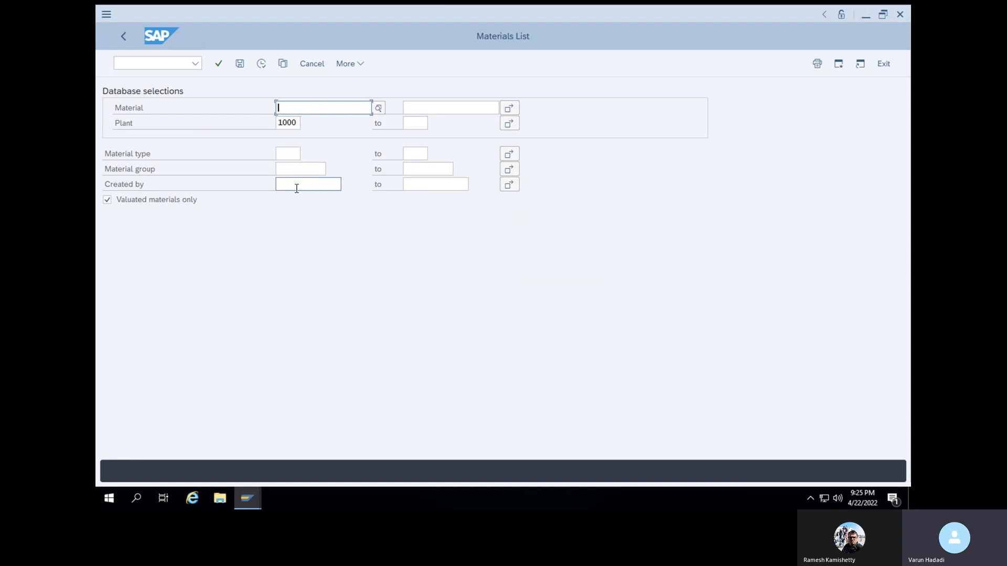
{"action": "left_click", "coordinate": [298, 201]}
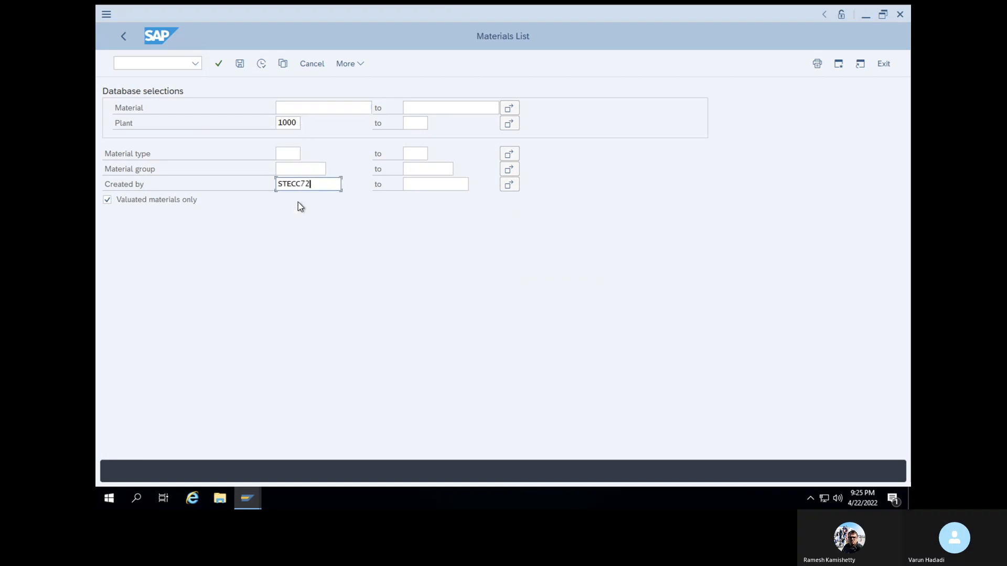
{"action": "left_click", "coordinate": [262, 64]}
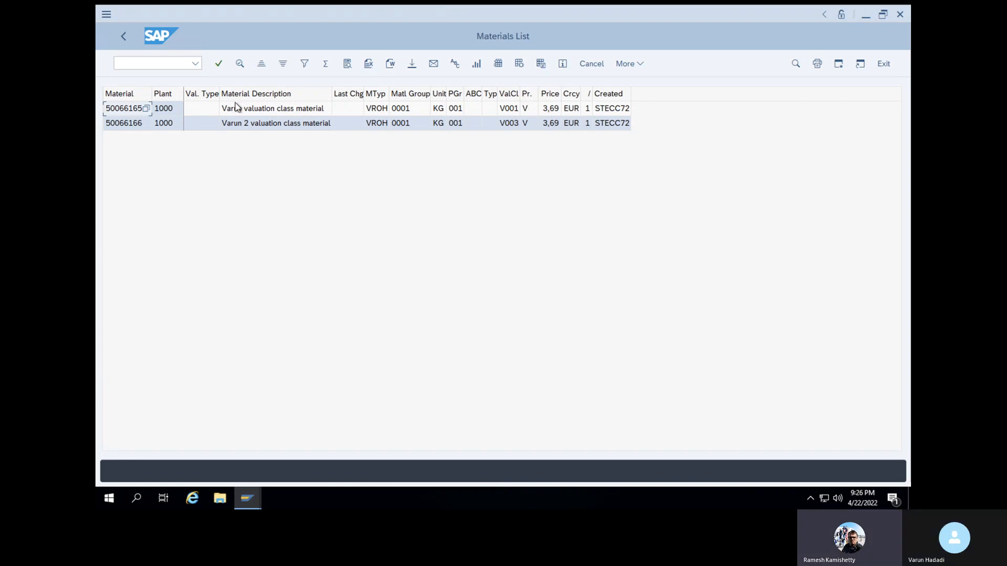
{"action": "left_click", "coordinate": [107, 124]}
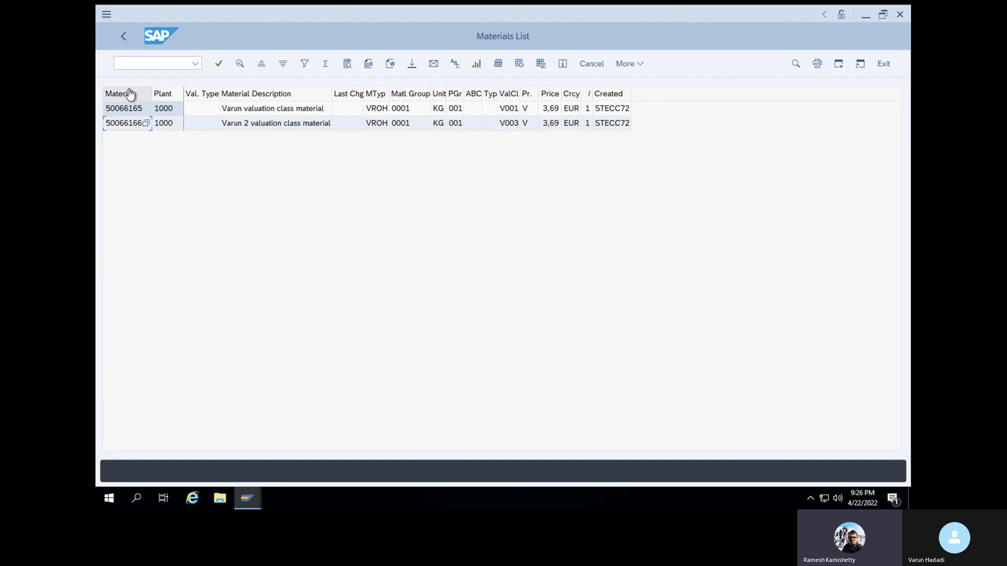
Start transaction MB1C for entering other goods receipts
{"action": "left_click", "coordinate": [139, 59]}
{"action": "type", "text": "/nmb1c"}
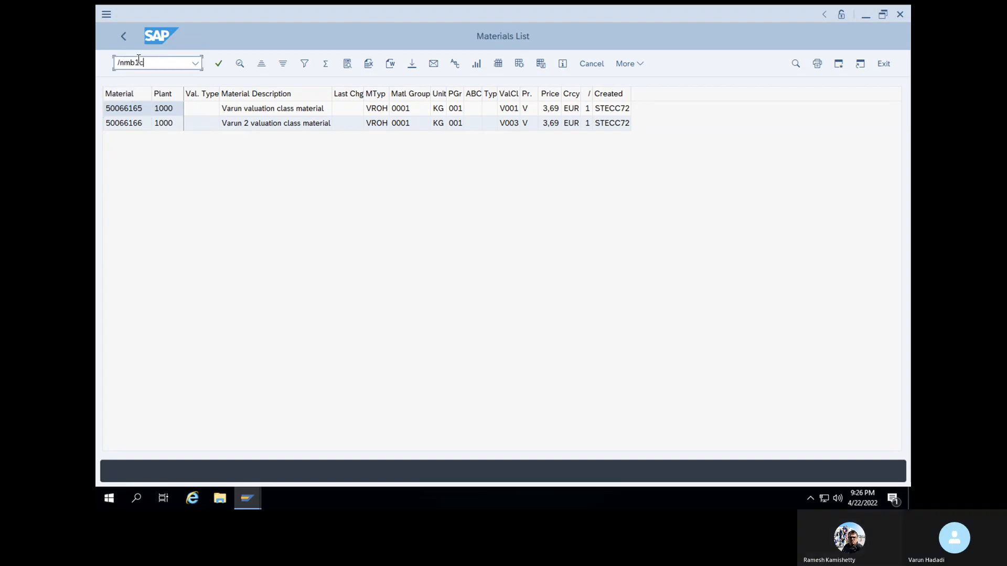
{"action": "key", "text": "Return"}
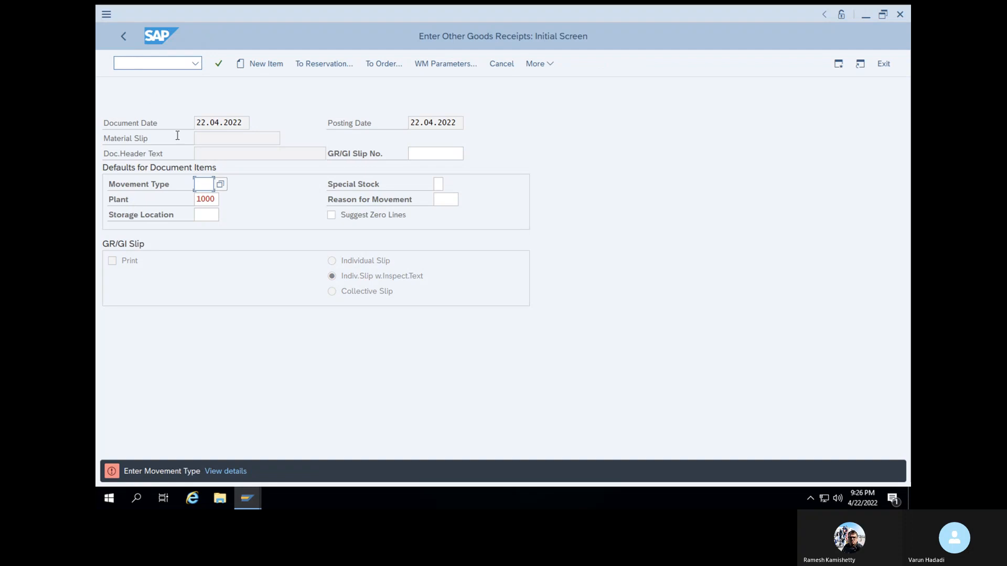
Open the list of possible movement types and look for the receipts per initial entry of stock balances
{"action": "left_click", "coordinate": [221, 184]}
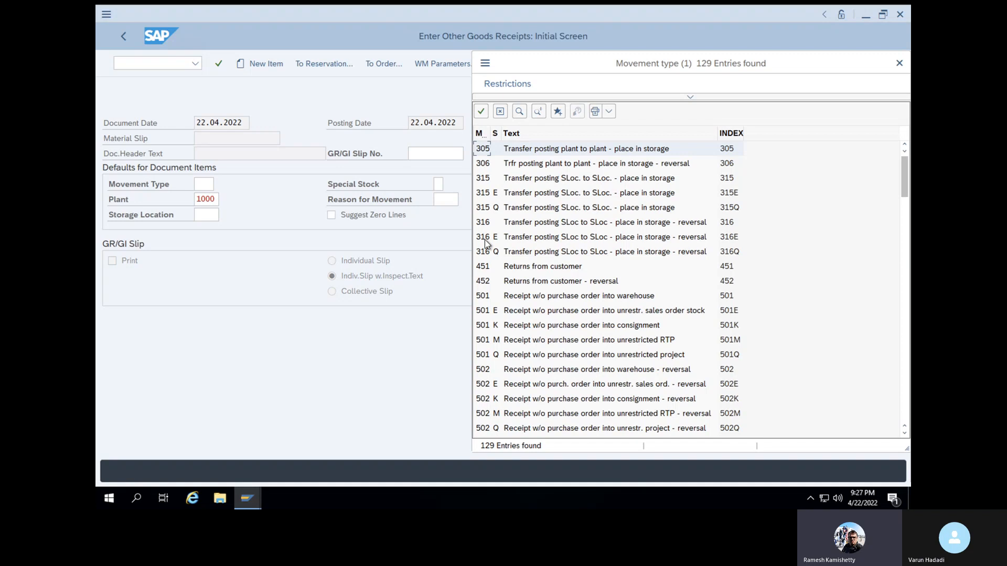
{"action": "scroll", "coordinate": [599, 371], "scroll_direction": "down", "scroll_amount": 5}
{"action": "scroll", "coordinate": [598, 369], "scroll_direction": "down", "scroll_amount": 10}
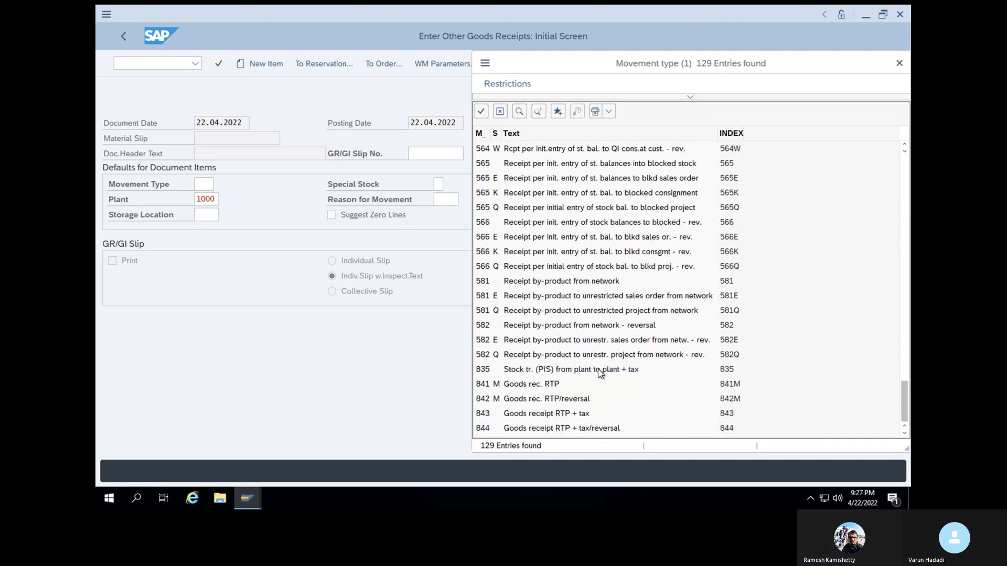
{"action": "left_click", "coordinate": [904, 144]}
{"action": "left_click", "coordinate": [905, 145]}
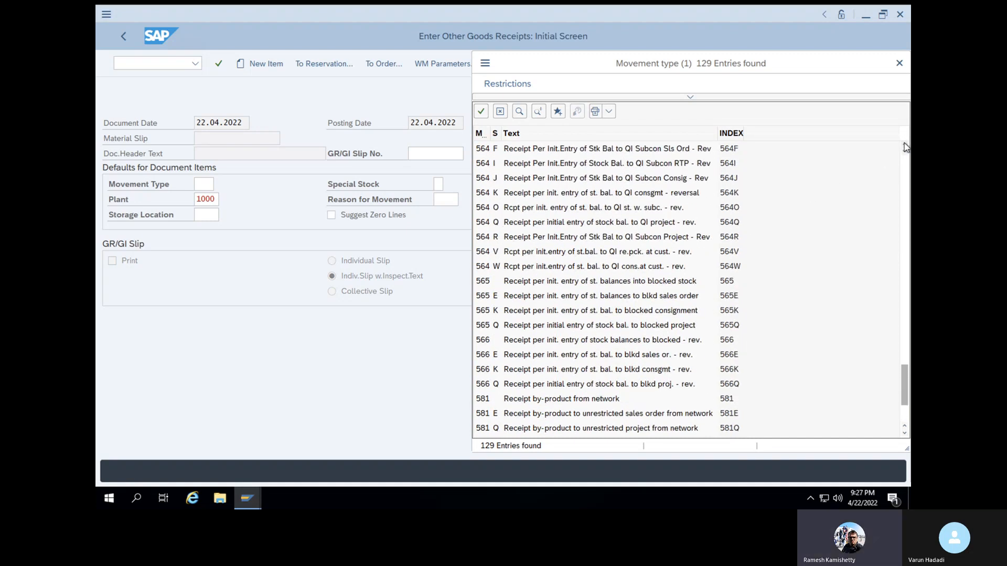
{"action": "left_click", "coordinate": [905, 145]}
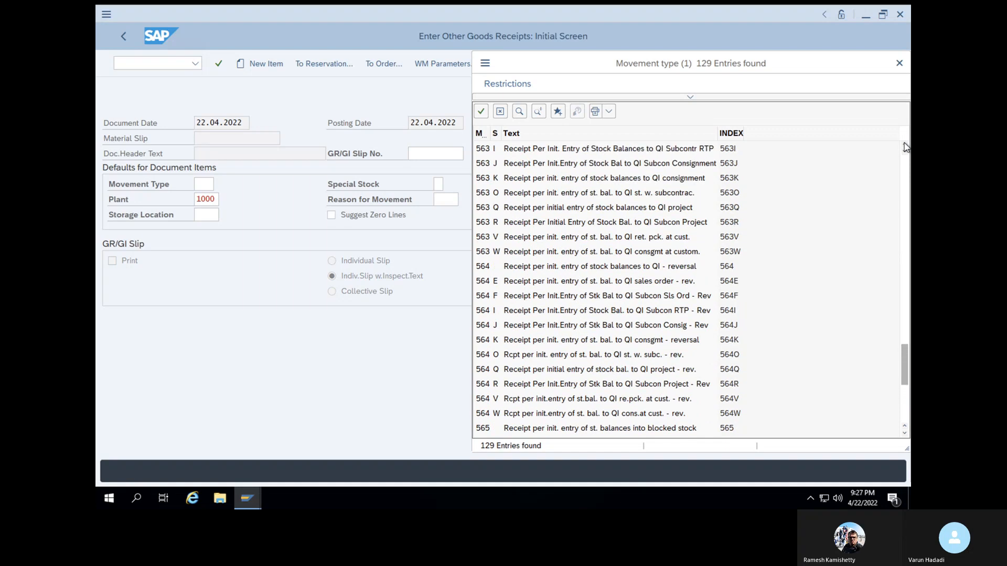
{"action": "left_click", "coordinate": [905, 146]}
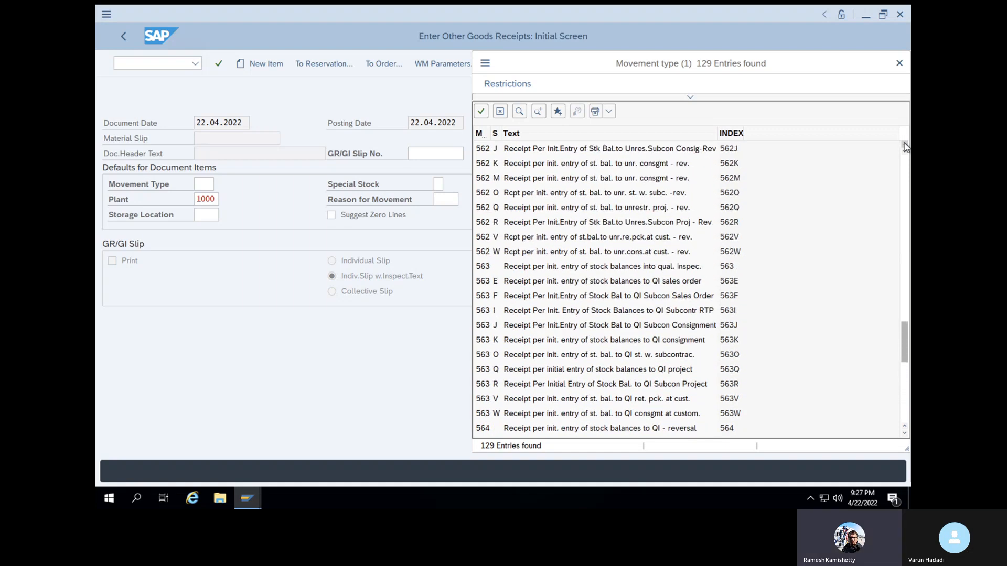
{"action": "left_click", "coordinate": [906, 146]}
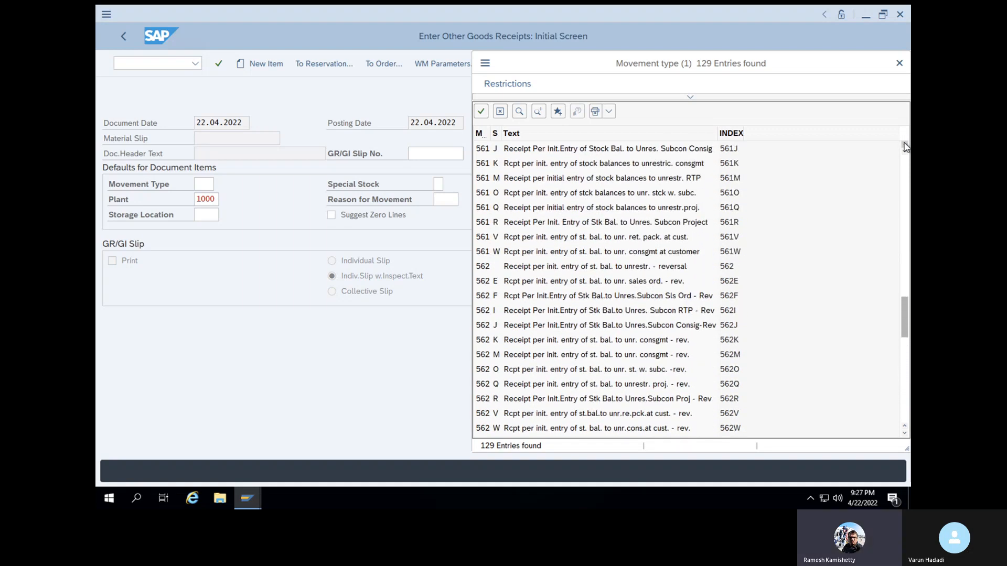
{"action": "left_click", "coordinate": [905, 147]}
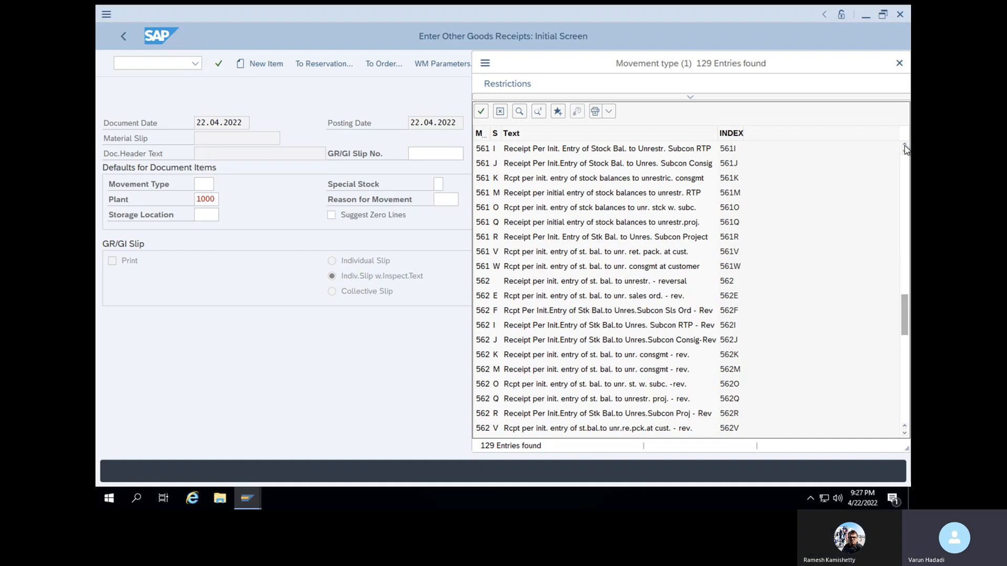
{"action": "left_click", "coordinate": [905, 146]}
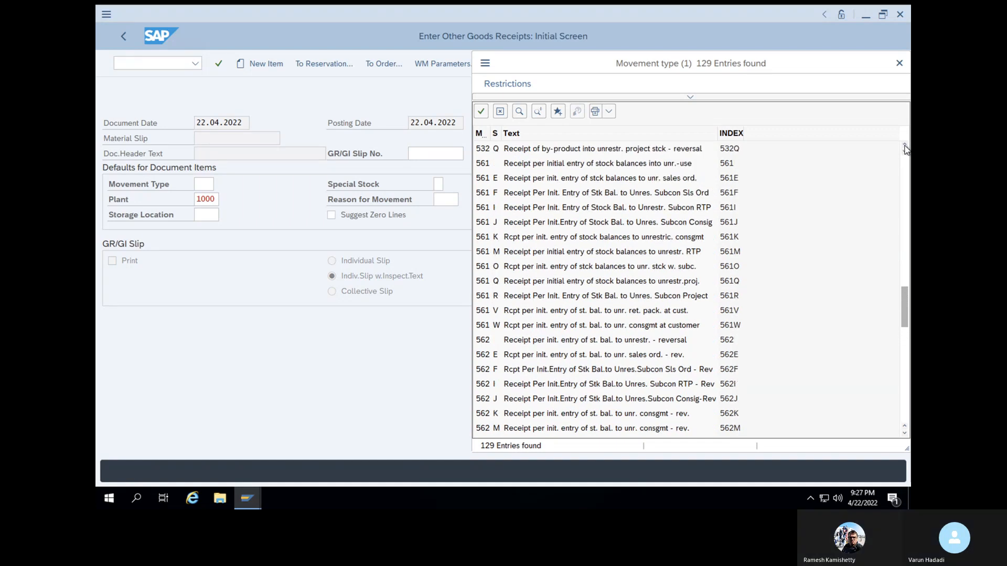
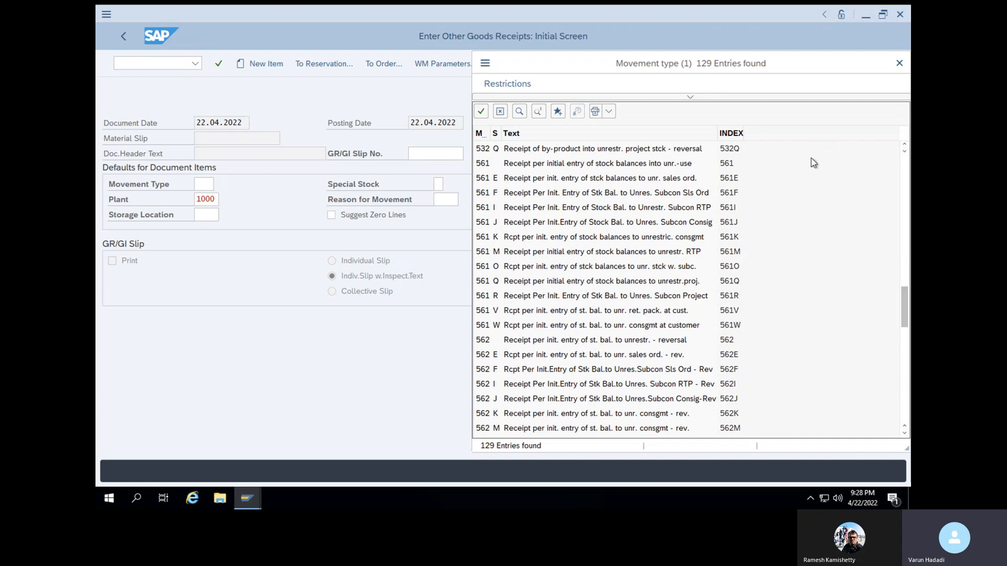
Choose movement type 561 for initial stock entry into unrestricted use, set storage location SL01, and continue to the item entry
{"action": "left_click", "coordinate": [481, 165]}
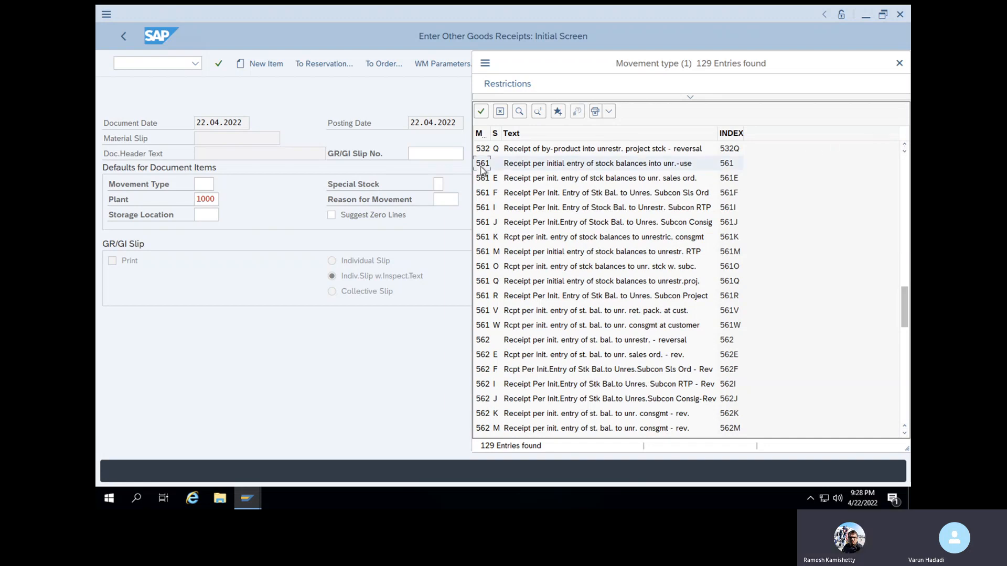
{"action": "left_click", "coordinate": [482, 112]}
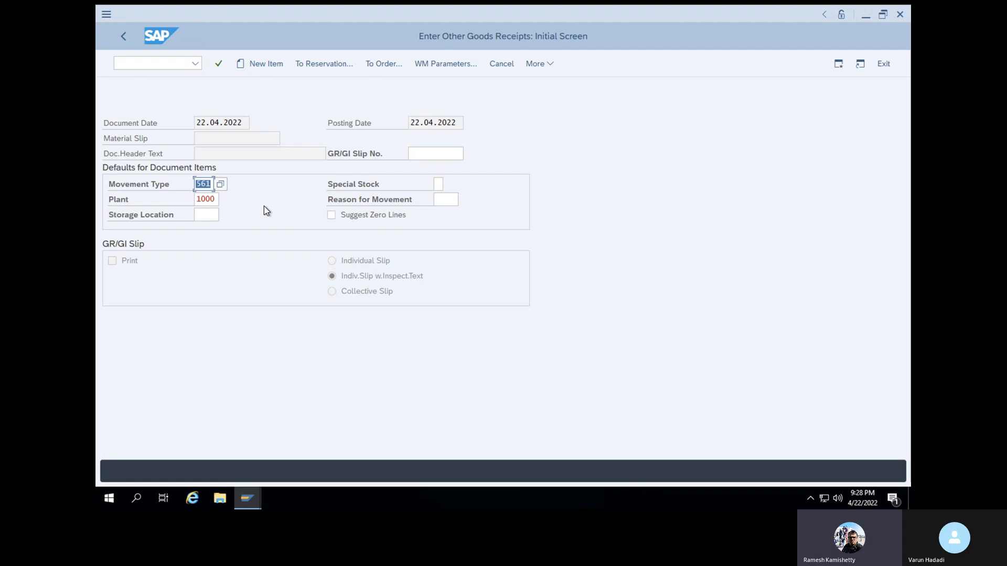
{"action": "left_click", "coordinate": [209, 216]}
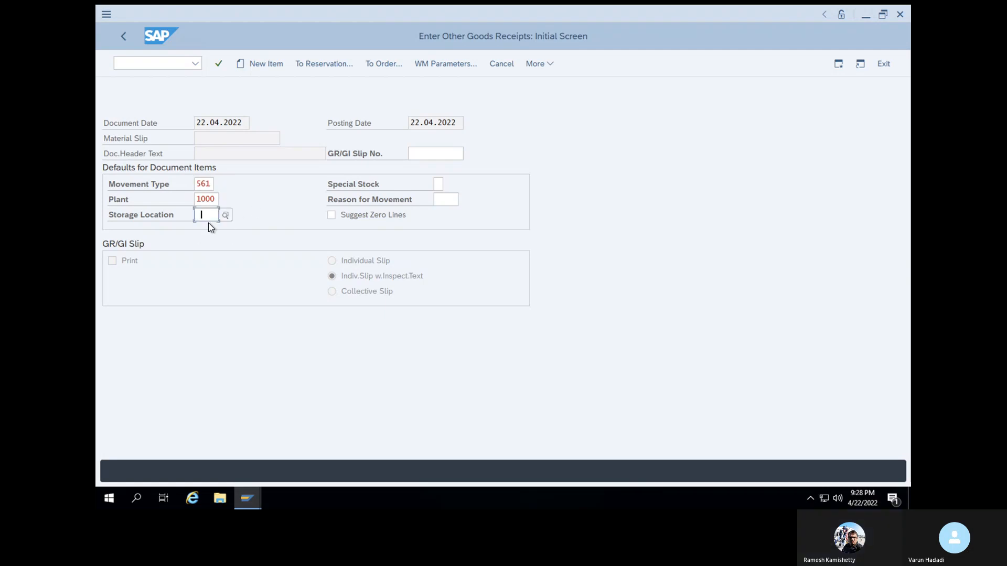
{"action": "type", "text": "SL01"}
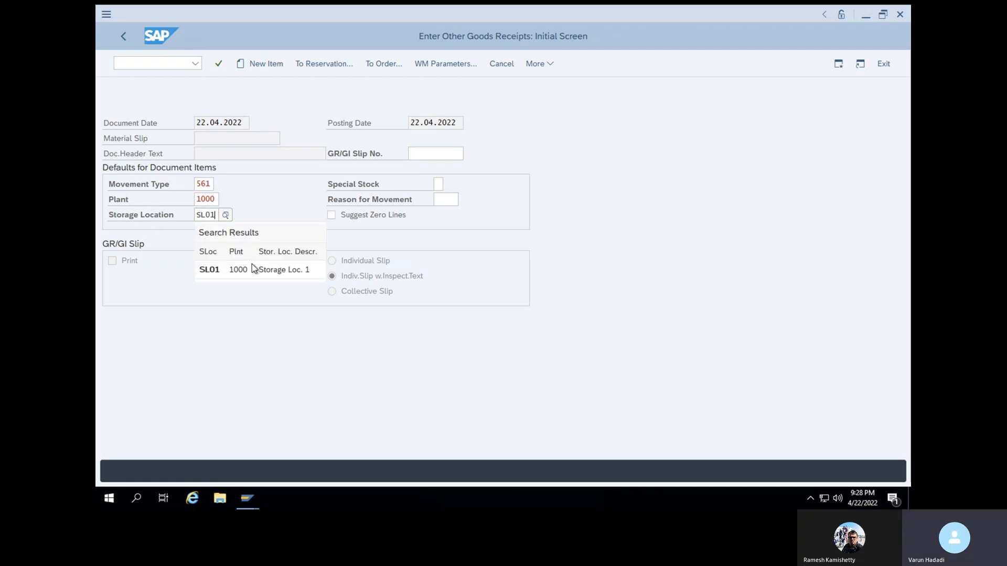
{"action": "left_click", "coordinate": [240, 271]}
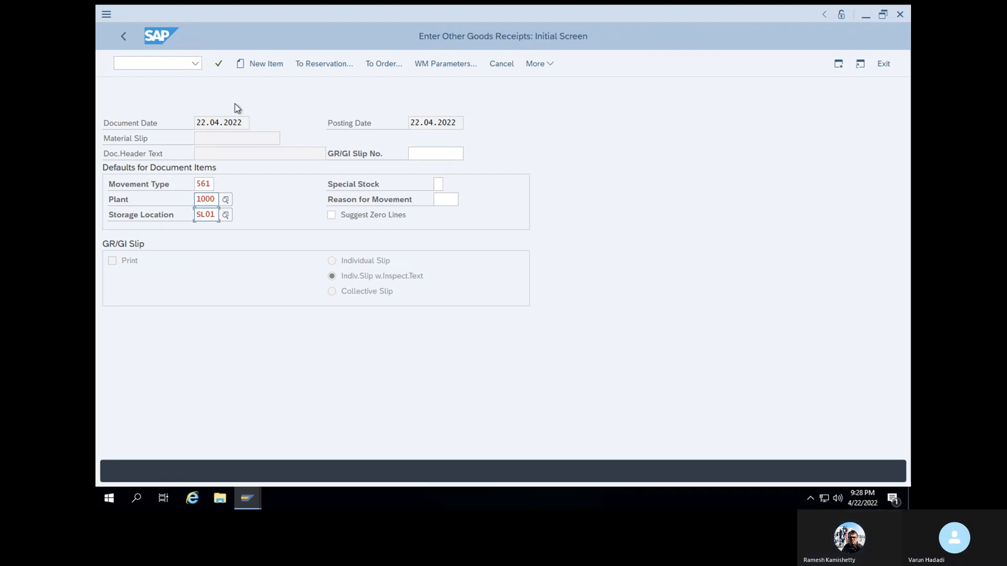
{"action": "left_click", "coordinate": [218, 64]}
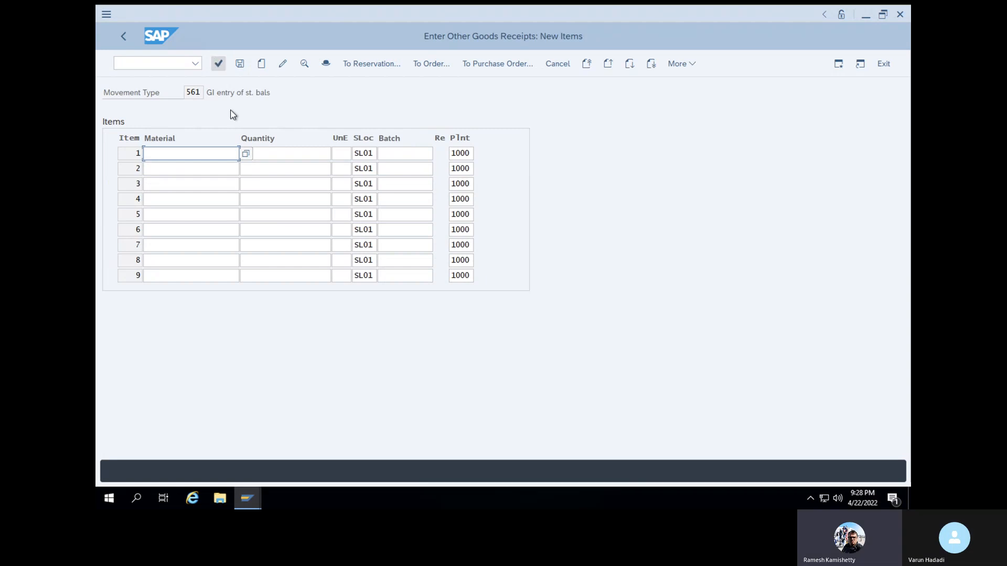
Enter material 50066166 with quantity 10 as the first item and confirm the entry
{"action": "left_click", "coordinate": [224, 154]}
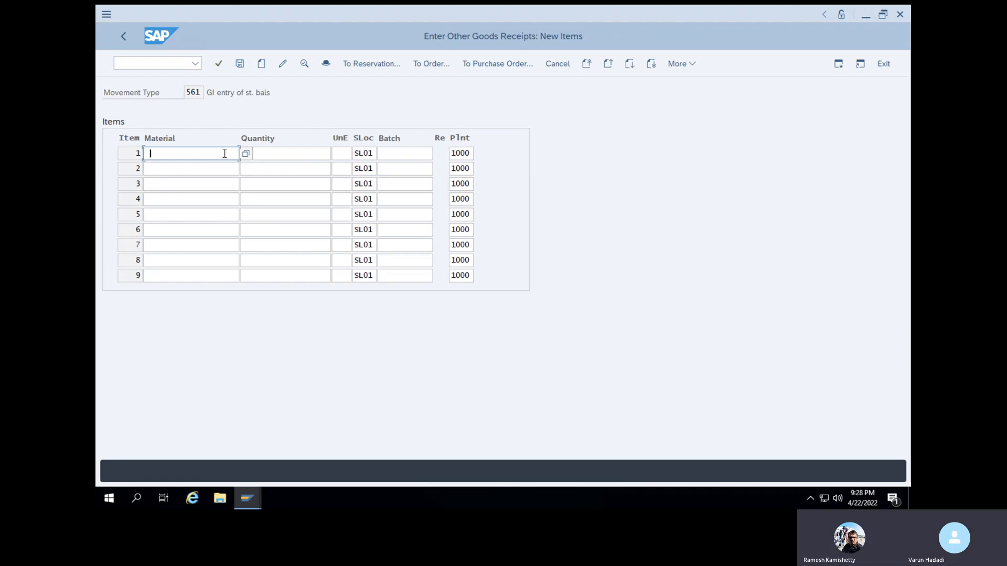
{"action": "type", "text": "50066166"}
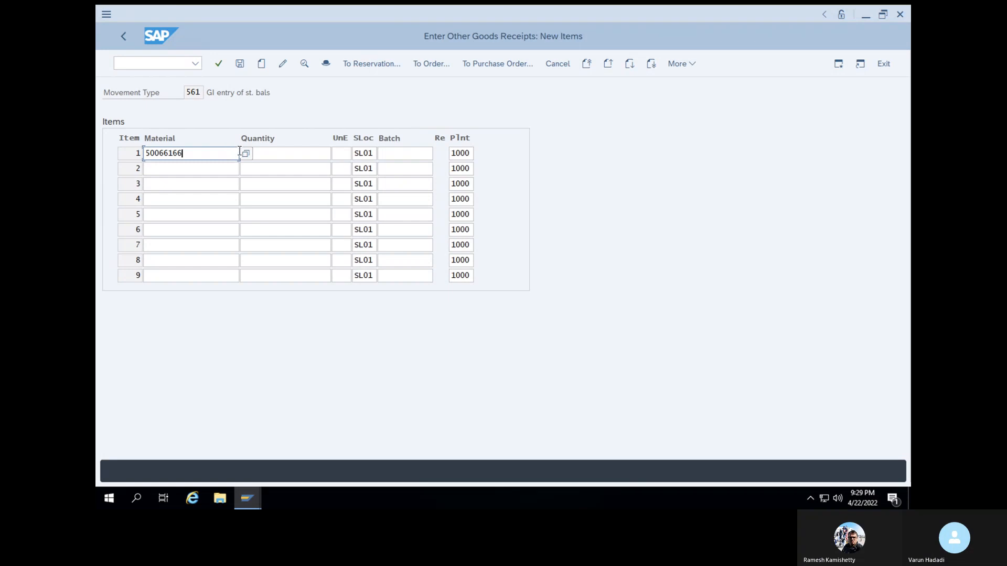
{"action": "left_click", "coordinate": [268, 153]}
{"action": "type", "text": "10"}
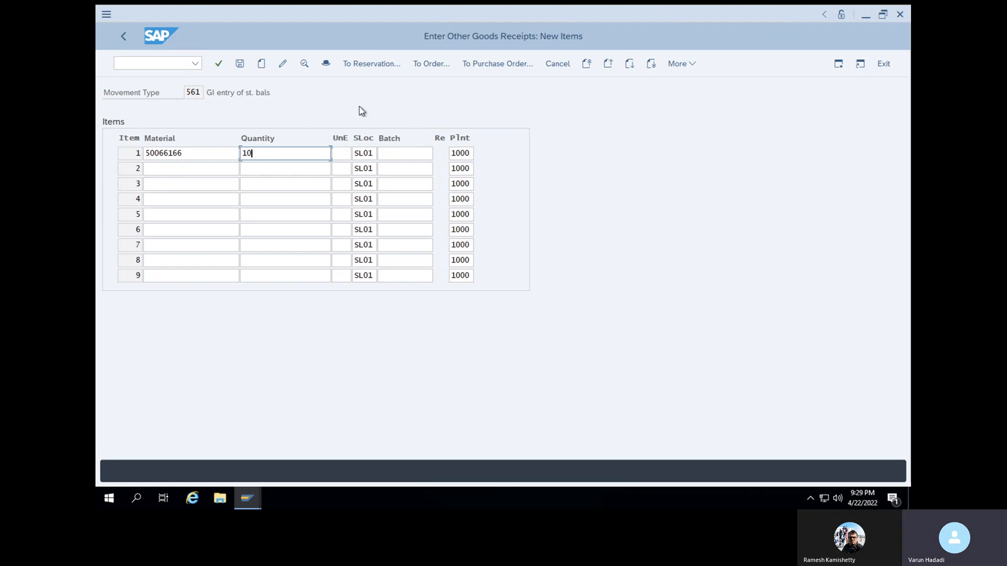
{"action": "left_click", "coordinate": [221, 63]}
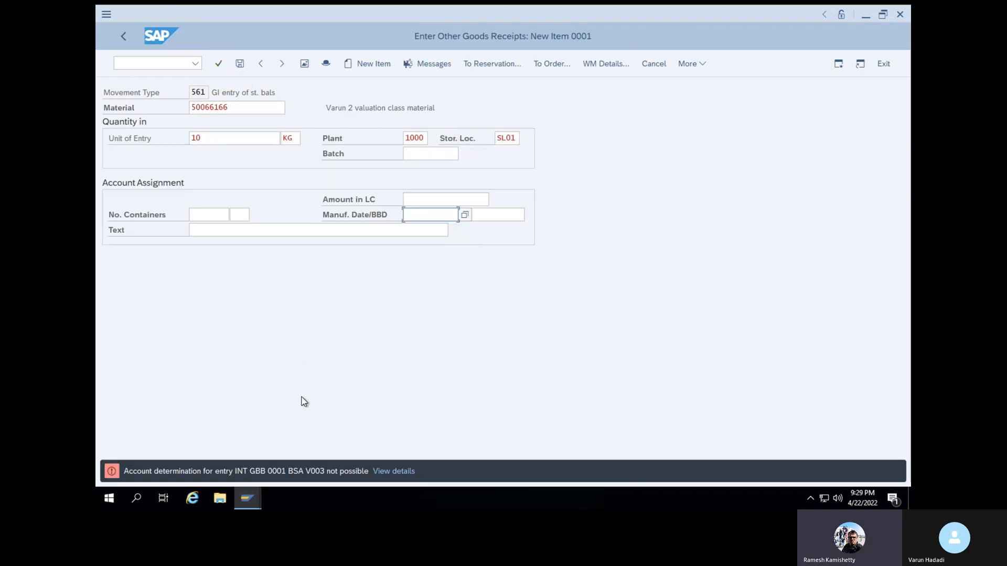
Open the account determination error's details, proceed to its Customizing, and dismiss the valuation area dialog
{"action": "left_click_drag", "start_coordinate": [235, 473], "coordinate": [278, 475]}
{"action": "left_click", "coordinate": [287, 418]}
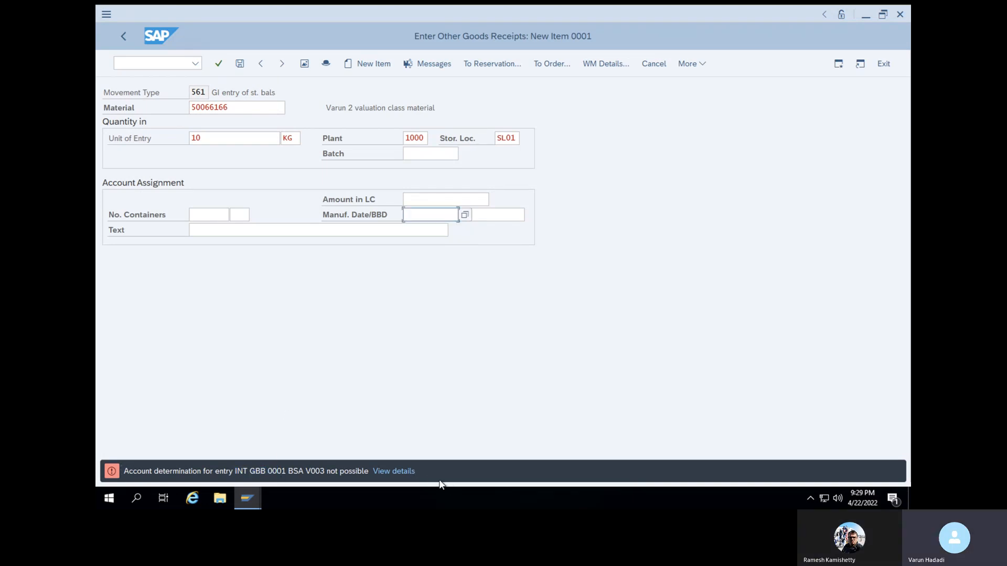
{"action": "left_click", "coordinate": [403, 471]}
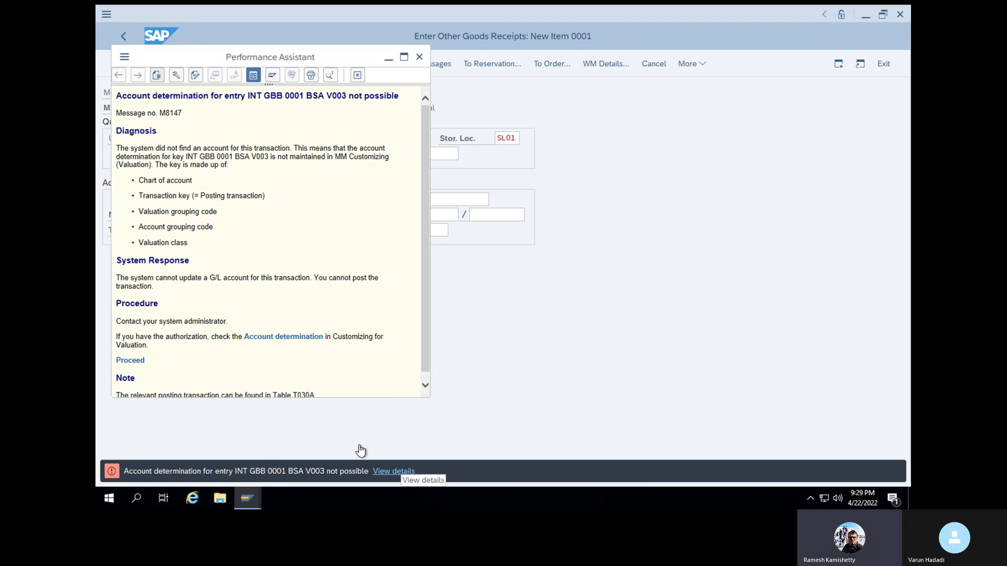
{"action": "left_click", "coordinate": [138, 361]}
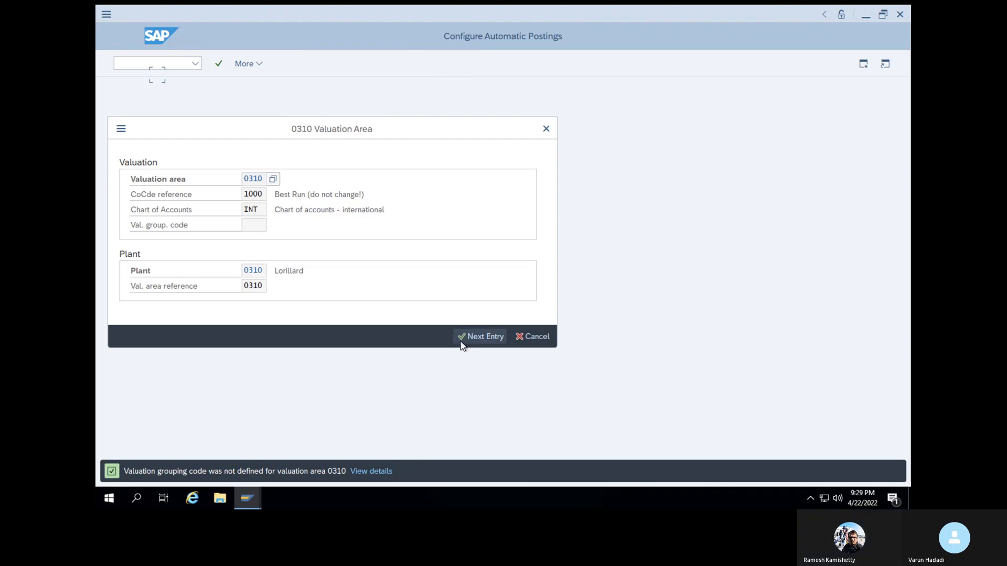
{"action": "left_click", "coordinate": [535, 341]}
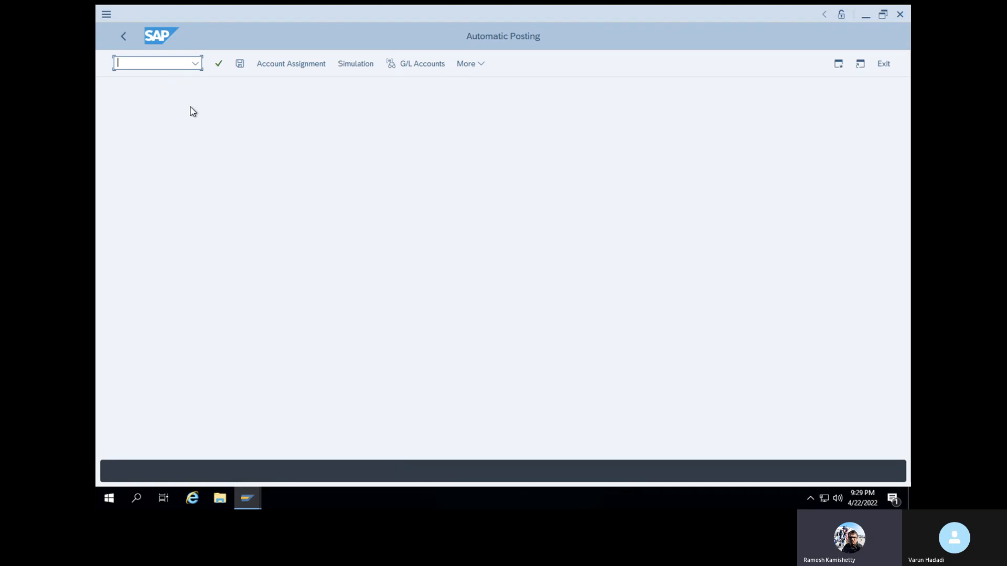
Open the account assignments of posting transaction GBB for chart of accounts INT
{"action": "left_click", "coordinate": [270, 64]}
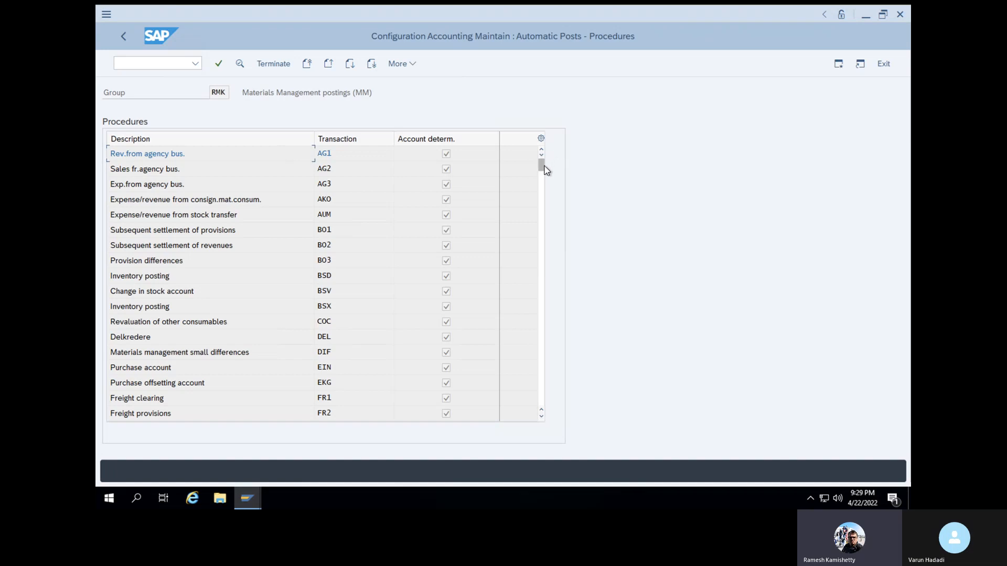
{"action": "left_click_drag", "start_coordinate": [545, 166], "coordinate": [545, 200]}
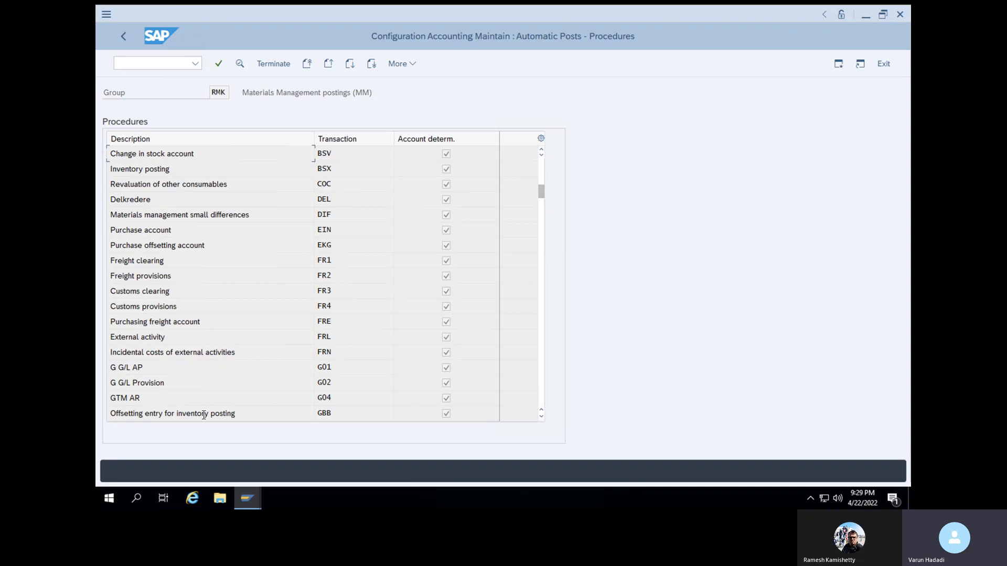
{"action": "double_click", "coordinate": [320, 412]}
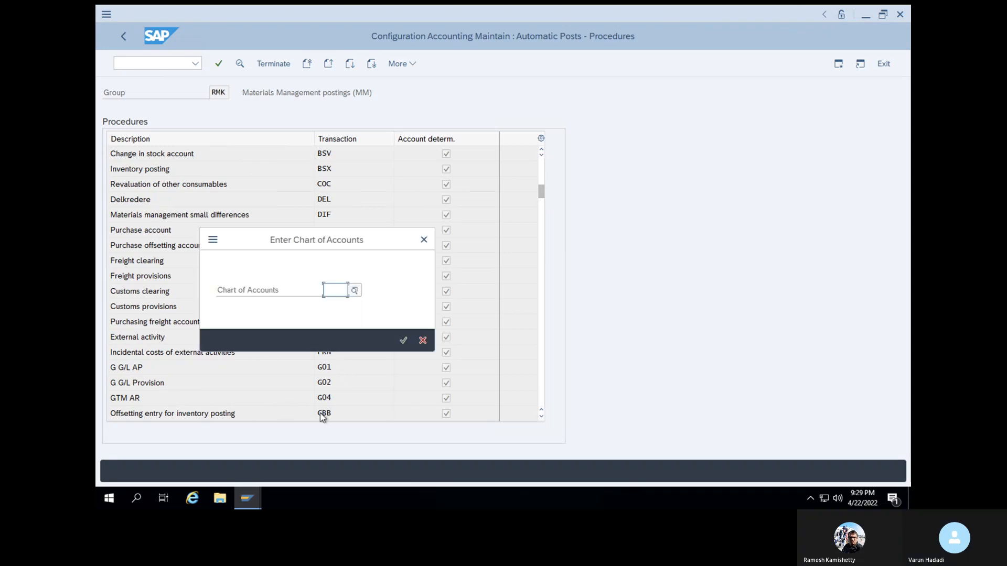
{"action": "type", "text": "I"}
{"action": "left_click", "coordinate": [344, 305]}
{"action": "left_click", "coordinate": [403, 341]}
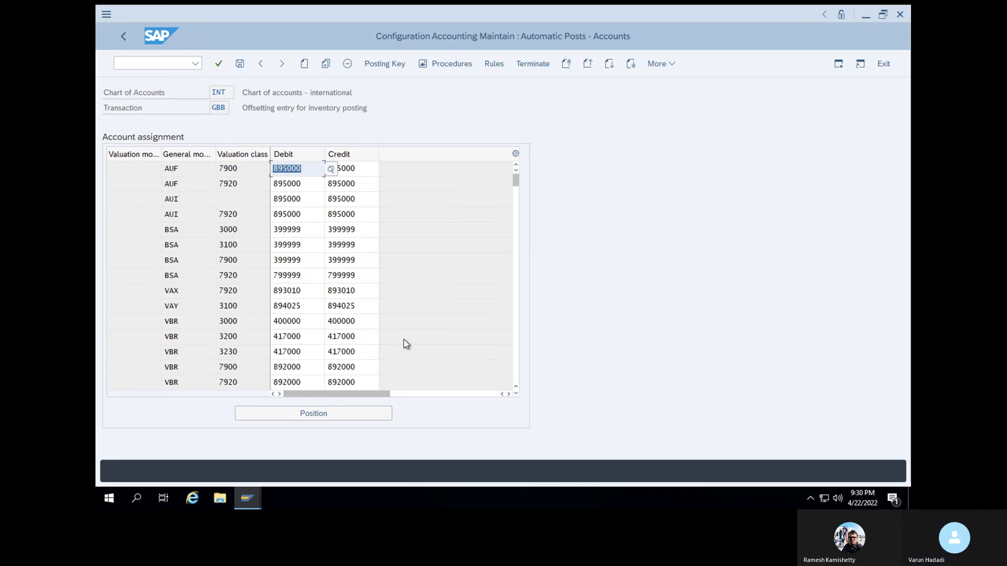
Check the GBB account assignments against the key in the account determination error's explanation, and return to the assignments
{"action": "scroll", "coordinate": [404, 339], "scroll_direction": "down", "scroll_amount": 2}
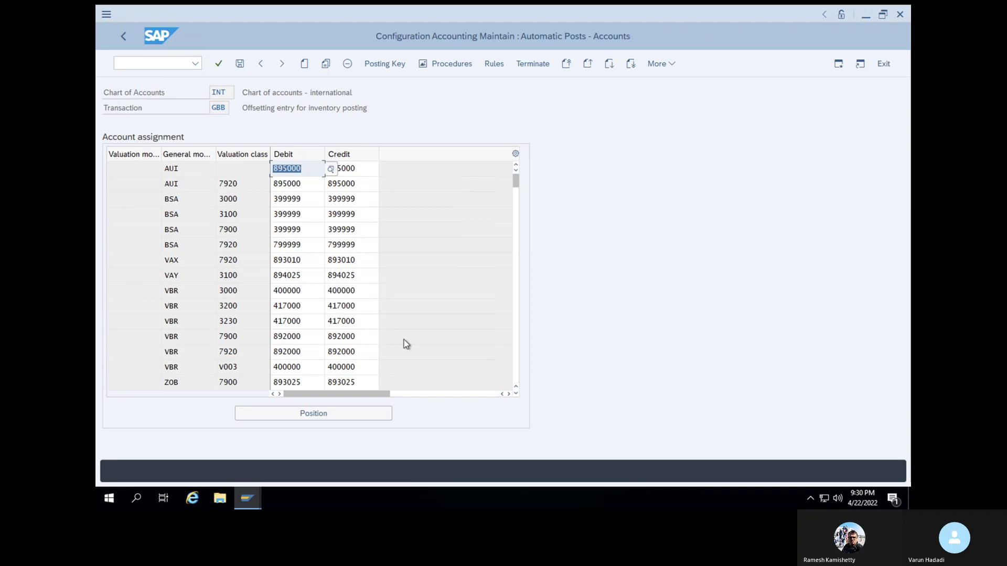
{"action": "scroll", "coordinate": [404, 339], "scroll_direction": "up", "scroll_amount": 2}
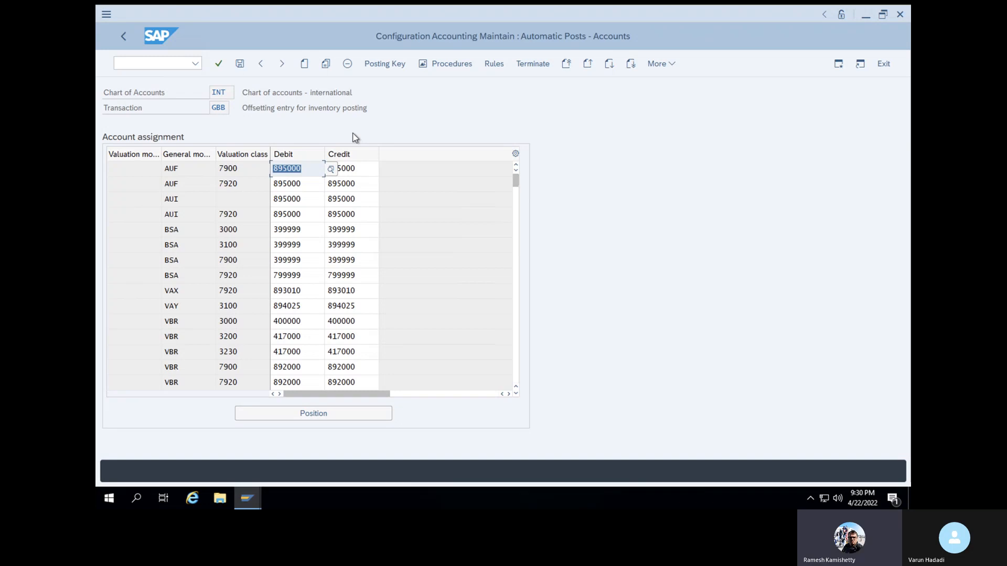
{"action": "mouse_move", "coordinate": [253, 493]}
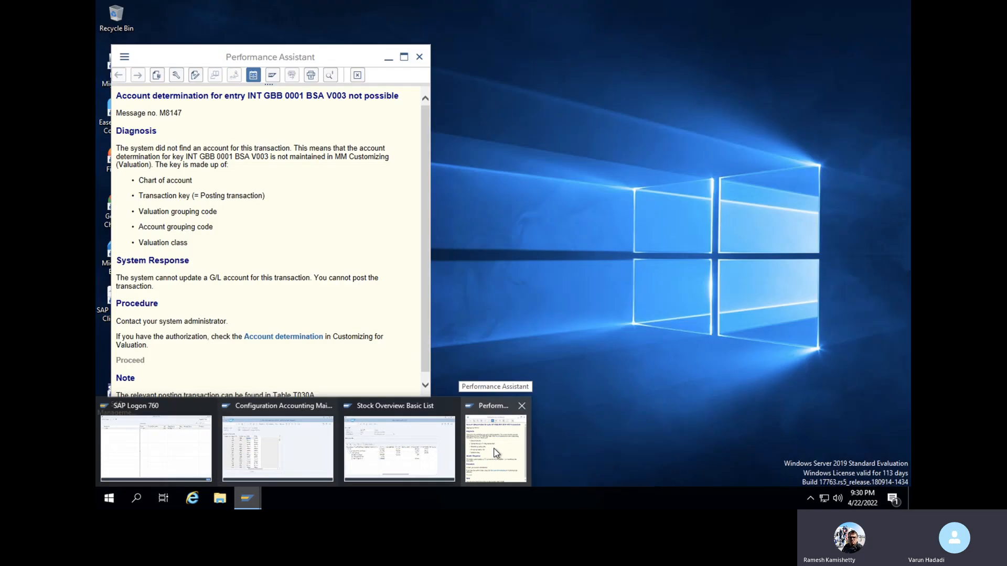
{"action": "left_click", "coordinate": [495, 452]}
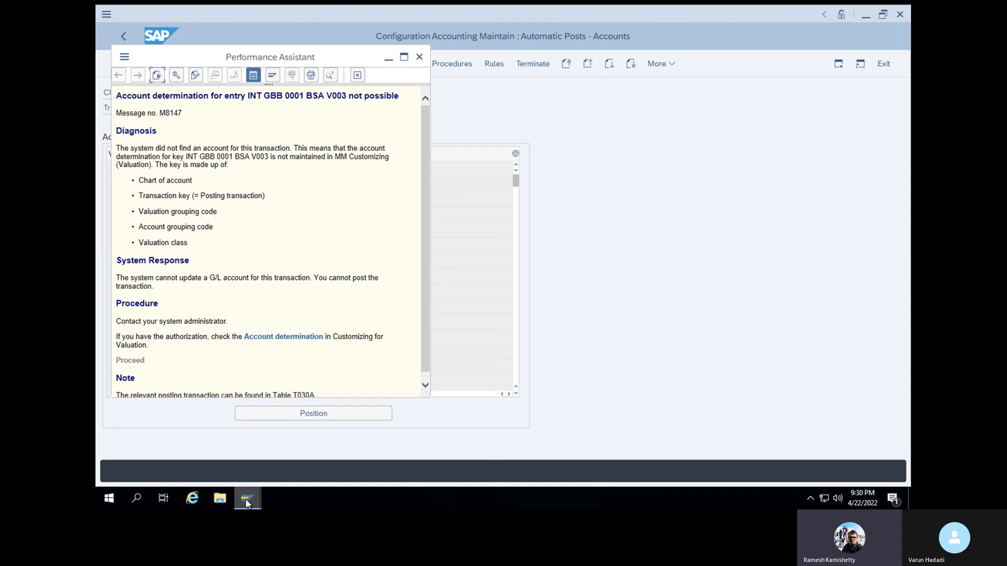
{"action": "mouse_move", "coordinate": [246, 503]}
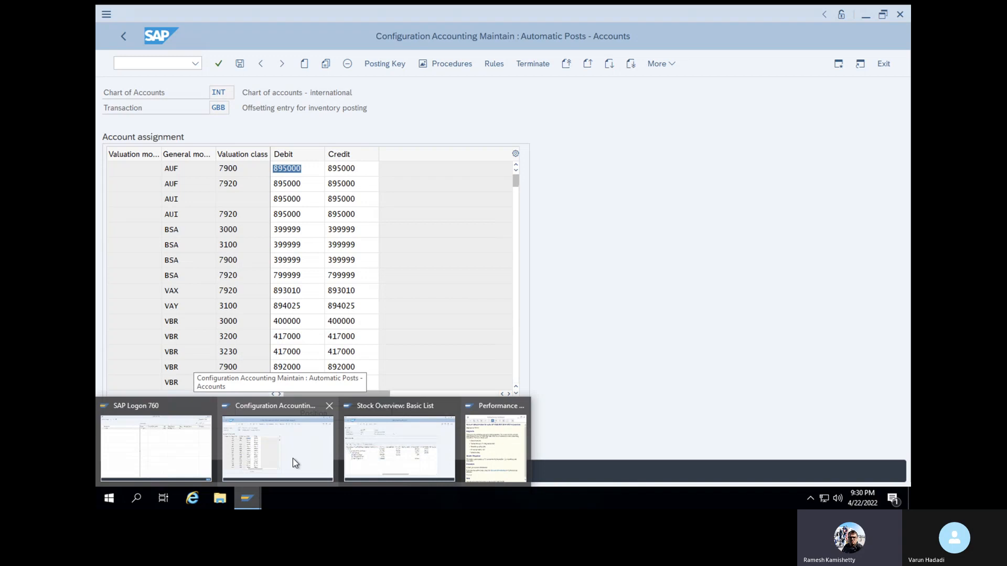
{"action": "left_click", "coordinate": [292, 458]}
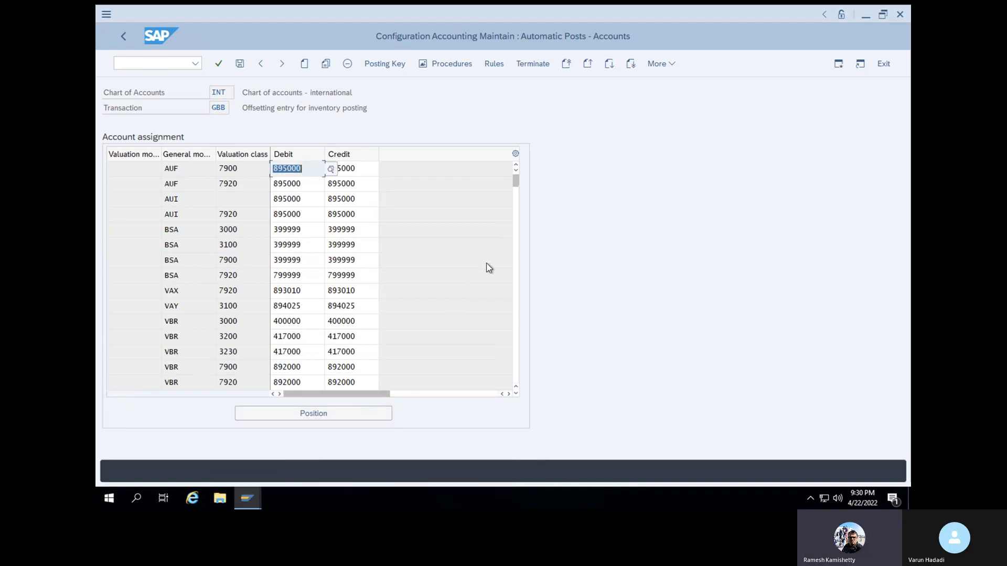
Copy the account assignment row with valuation modifier 0001, general modifier BSA and valuation class 3001
{"action": "left_click", "coordinate": [517, 394]}
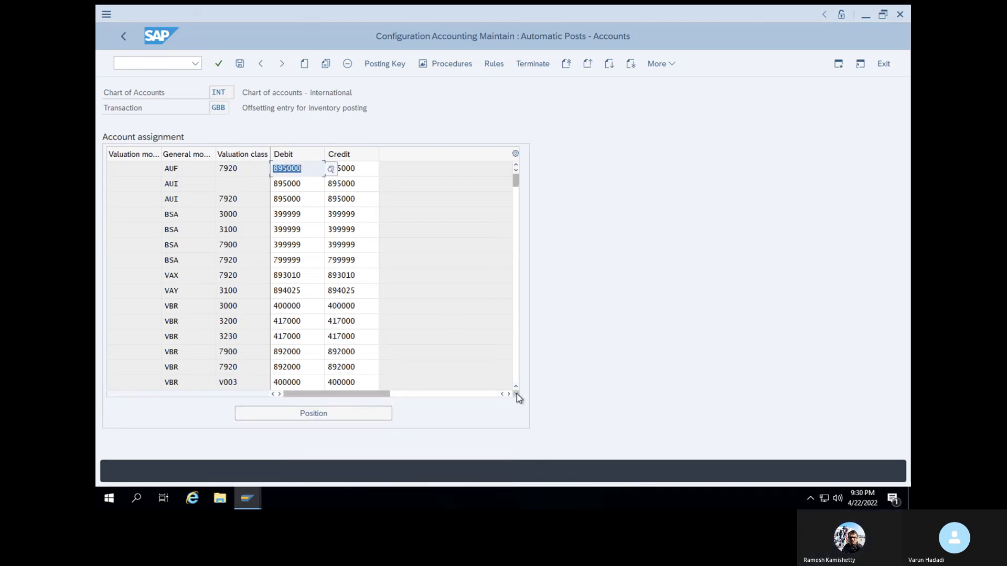
{"action": "left_click_drag", "start_coordinate": [517, 181], "coordinate": [518, 200]}
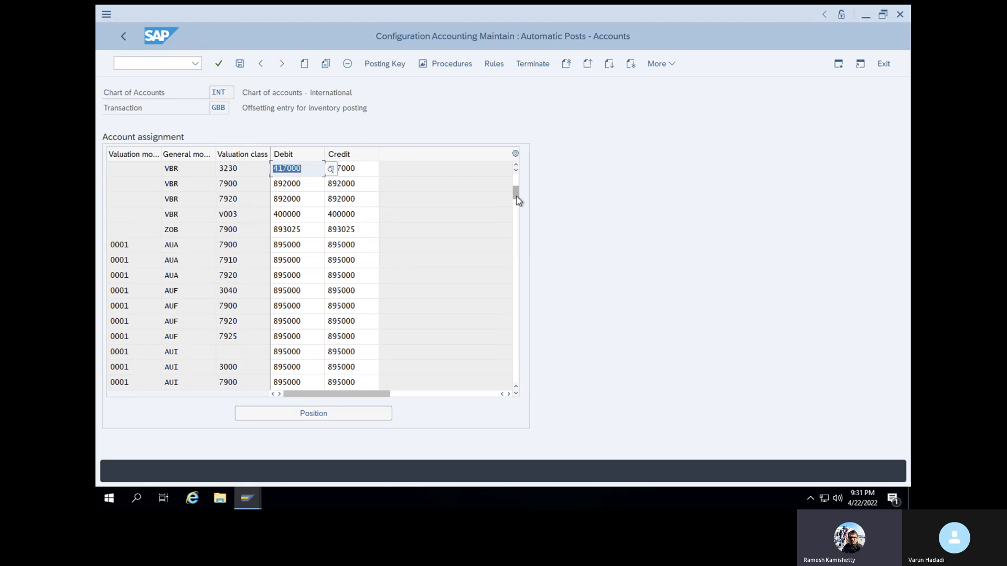
{"action": "left_click_drag", "start_coordinate": [518, 193], "coordinate": [516, 206]}
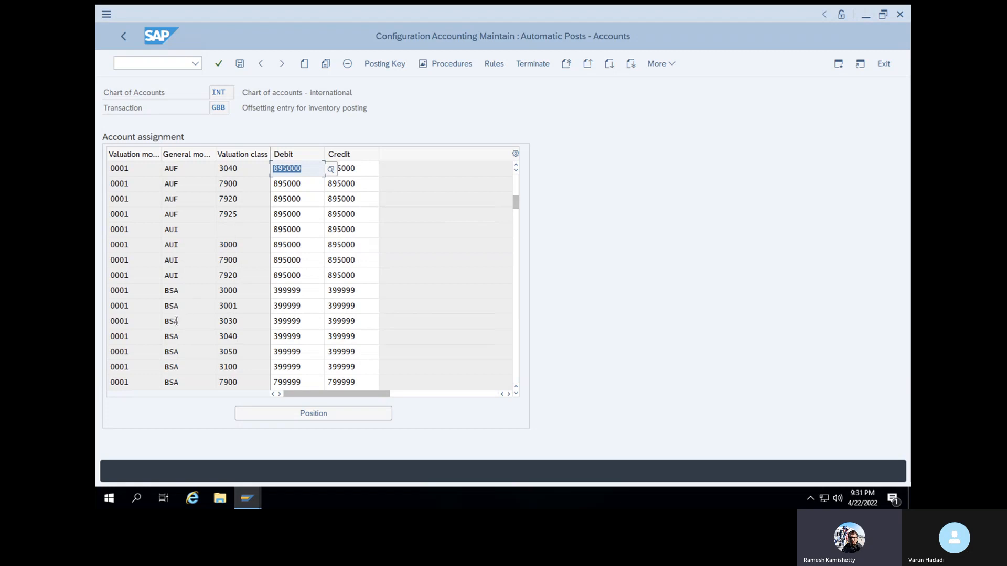
{"action": "left_click", "coordinate": [516, 394]}
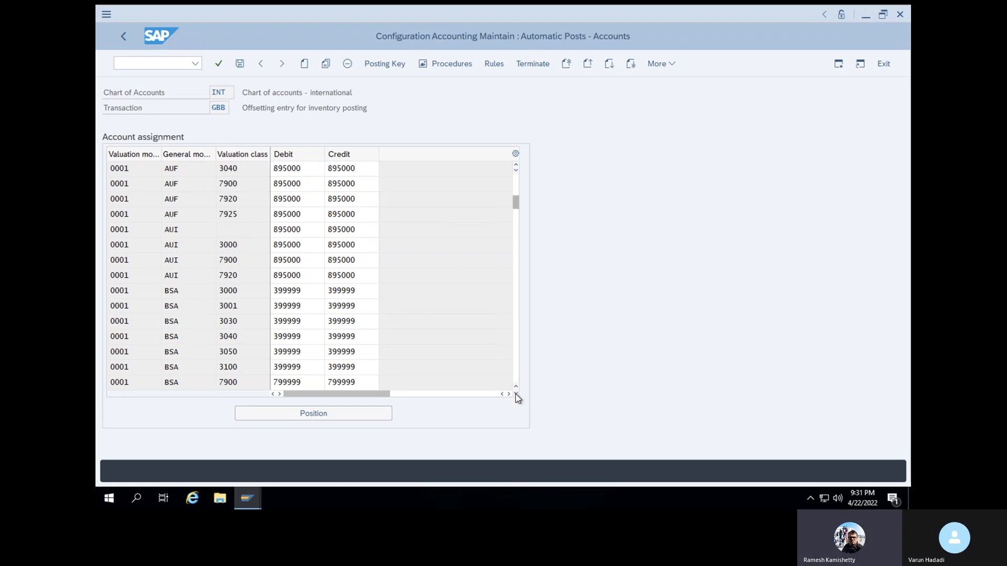
{"action": "left_click", "coordinate": [120, 290]}
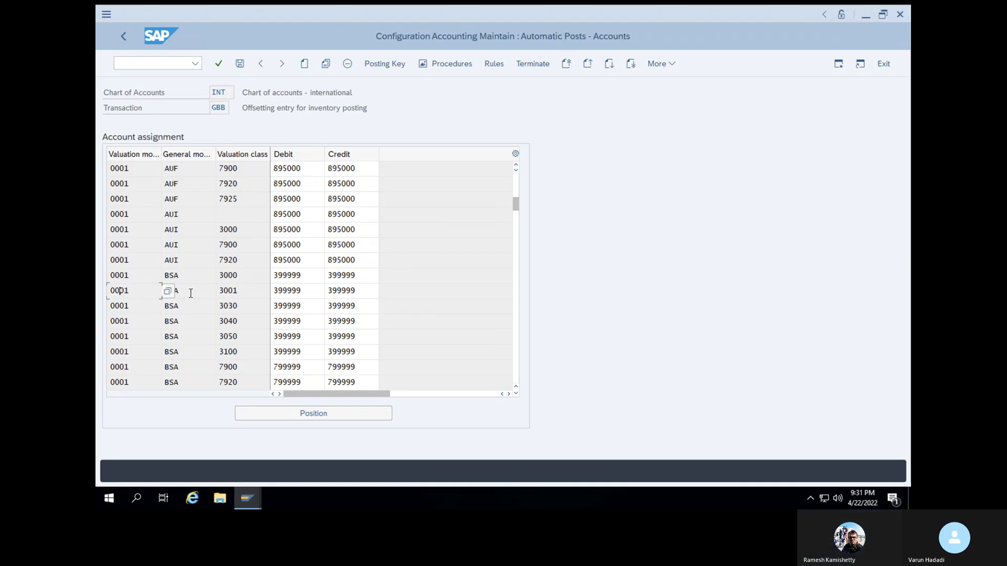
{"action": "left_click", "coordinate": [326, 64]}
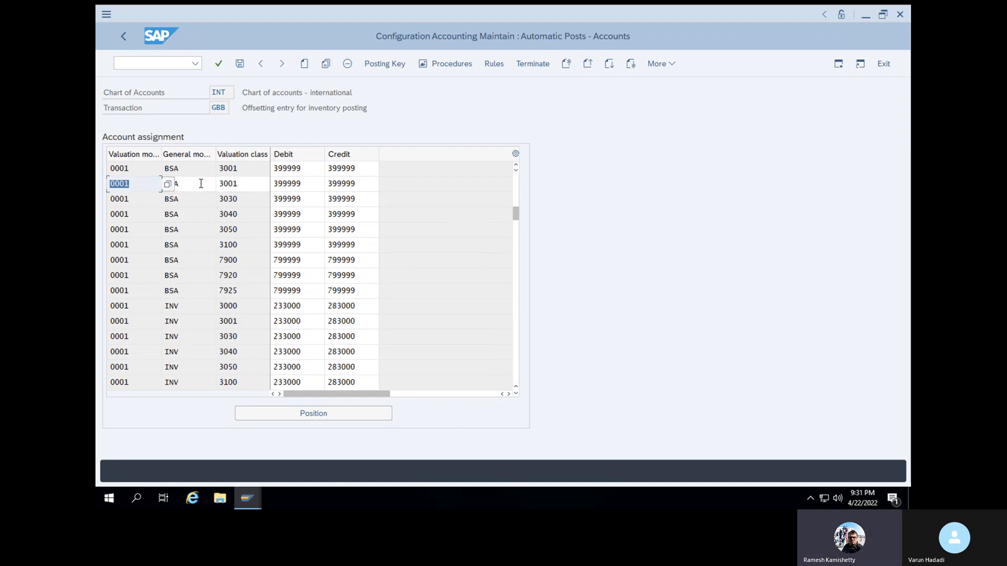
Set the copied row's valuation class to V003 and save the assignments under the customizing request "SAP MM training"
{"action": "left_click", "coordinate": [248, 186]}
{"action": "key", "text": "BackSpace"}
{"action": "key", "text": "BackSpace"}
{"action": "key", "text": "BackSpace"}
{"action": "key", "text": "BackSpace"}
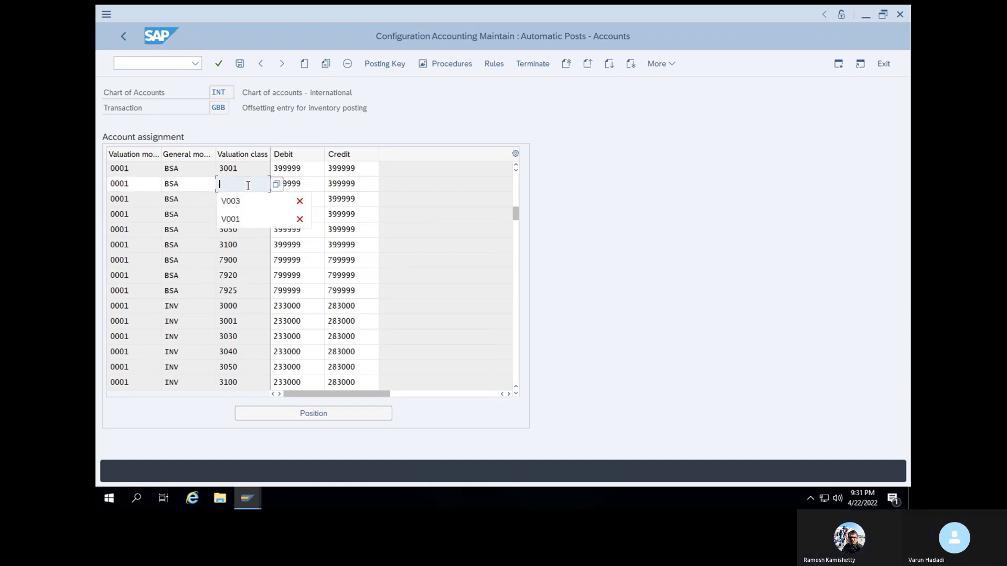
{"action": "left_click", "coordinate": [248, 201]}
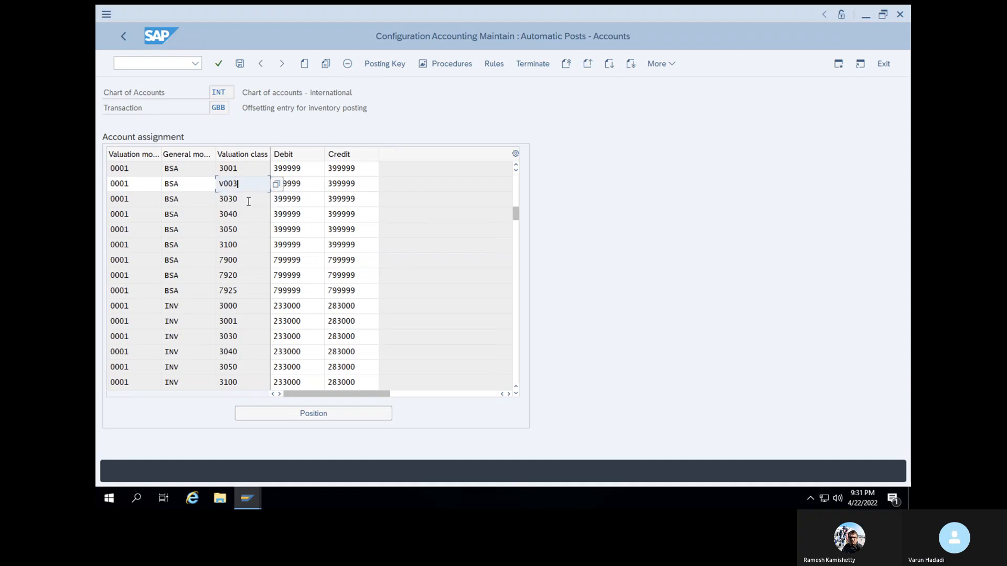
{"action": "left_click", "coordinate": [219, 64]}
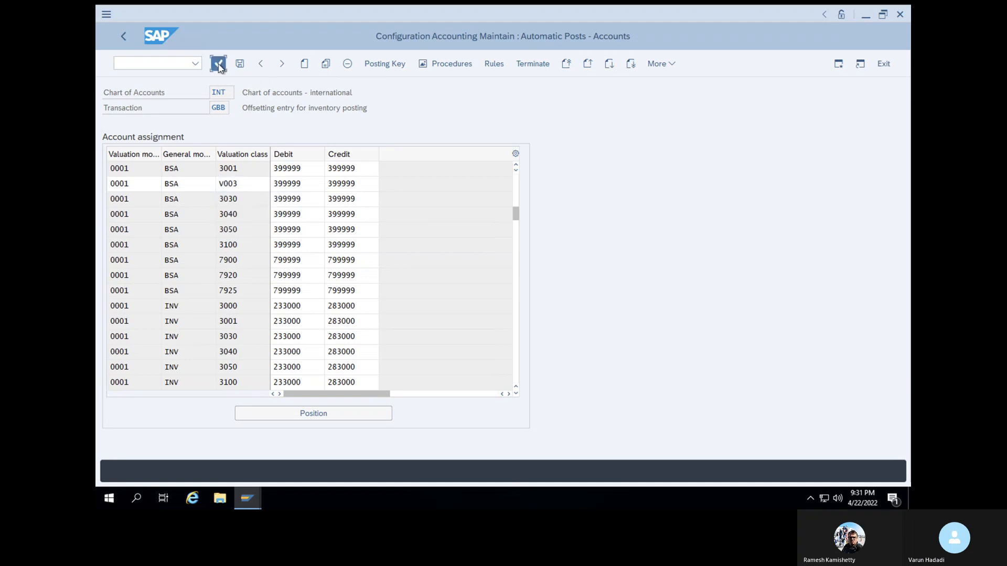
{"action": "left_click", "coordinate": [239, 63]}
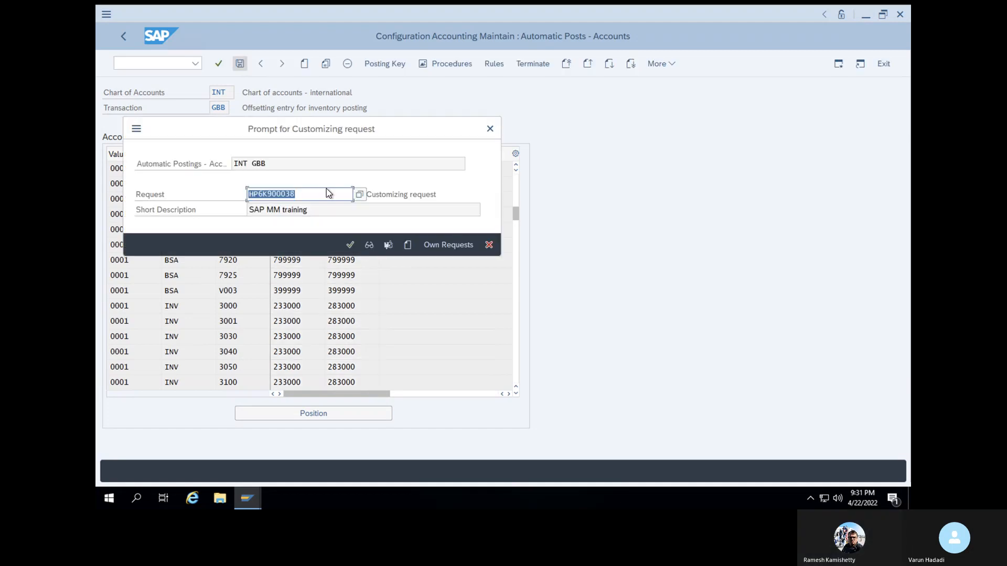
{"action": "left_click", "coordinate": [350, 246]}
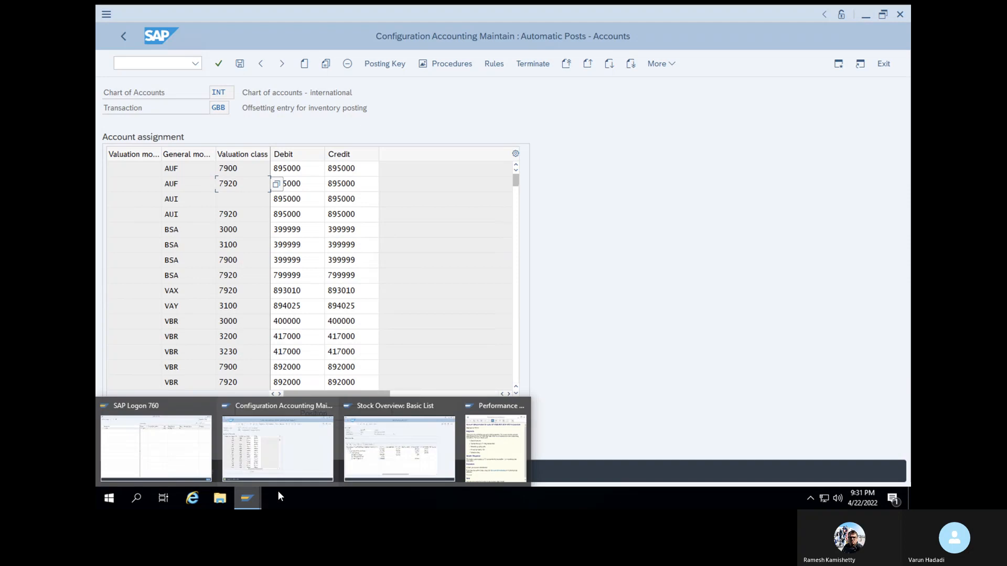
Leave the GBB account assignments and start transaction MB1C
{"action": "mouse_move", "coordinate": [490, 455]}
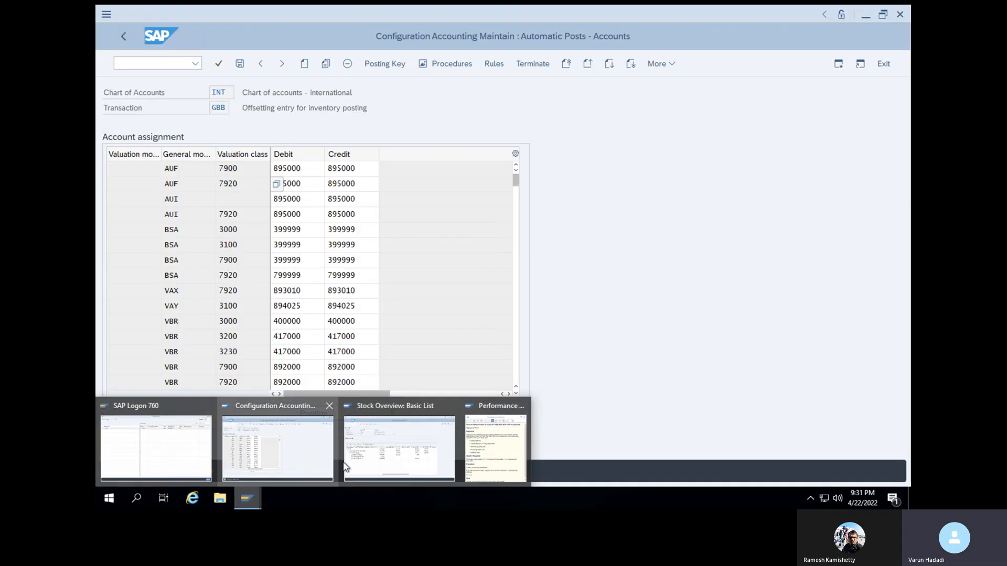
{"action": "mouse_move", "coordinate": [379, 457]}
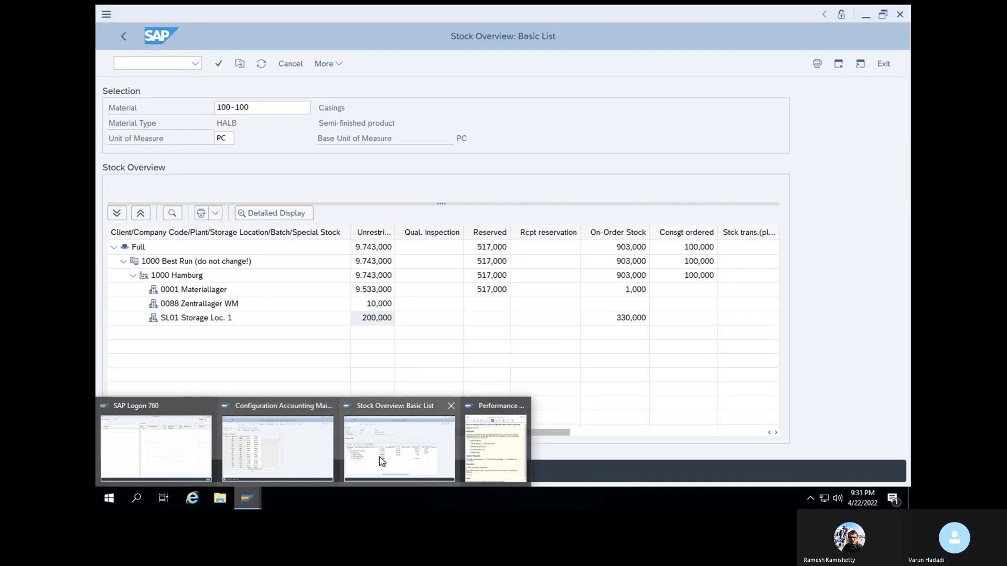
{"action": "left_click", "coordinate": [300, 458]}
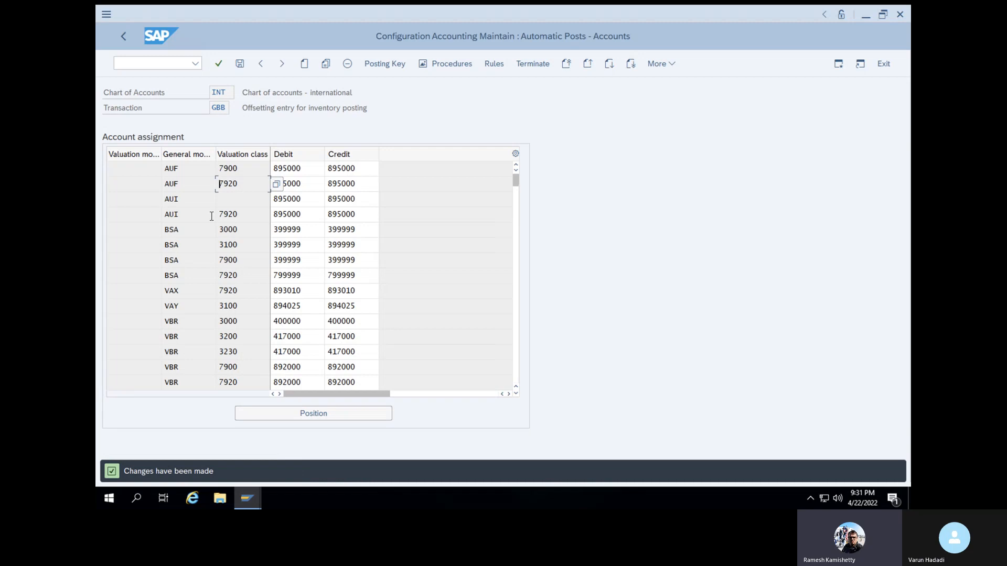
{"action": "left_click", "coordinate": [161, 65]}
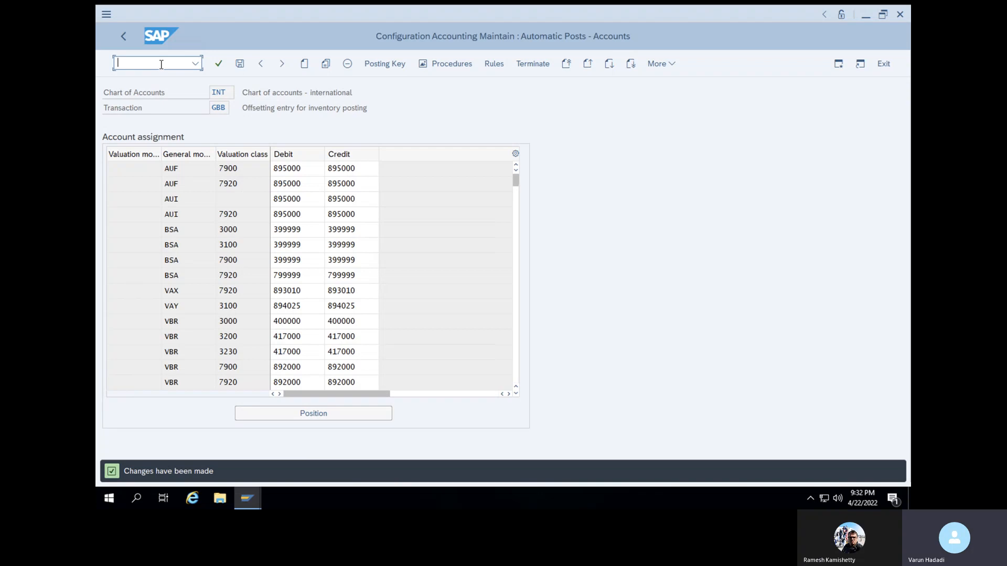
{"action": "type", "text": "M"}
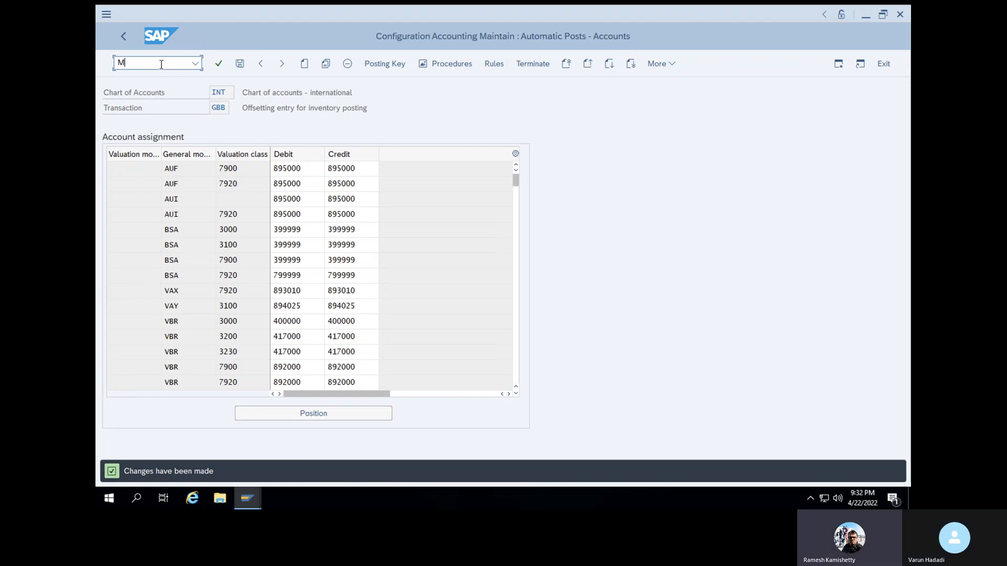
{"action": "key", "text": "BackSpace"}
{"action": "type", "text": "/N"}
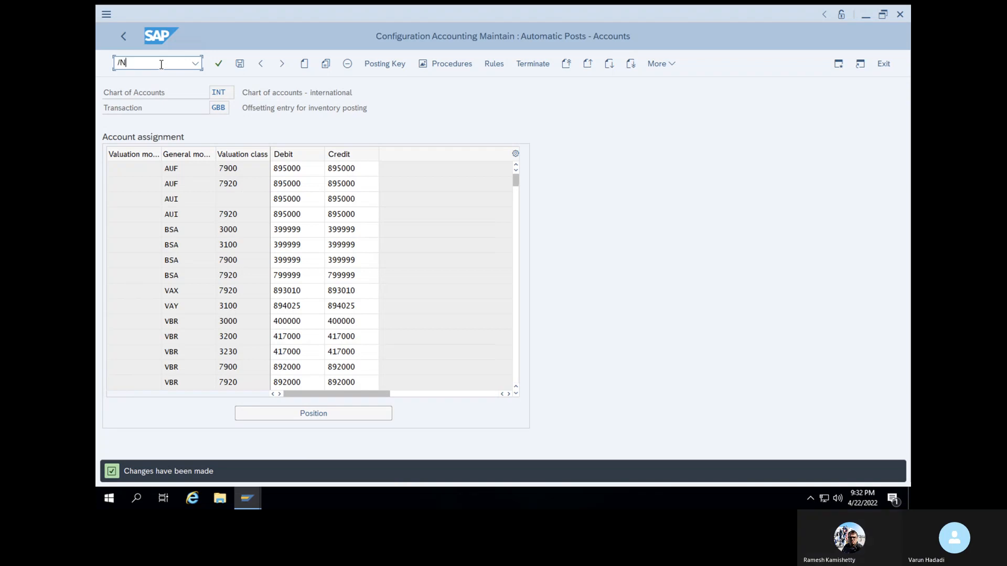
{"action": "type", "text": "MB1C"}
{"action": "key", "text": "Return"}
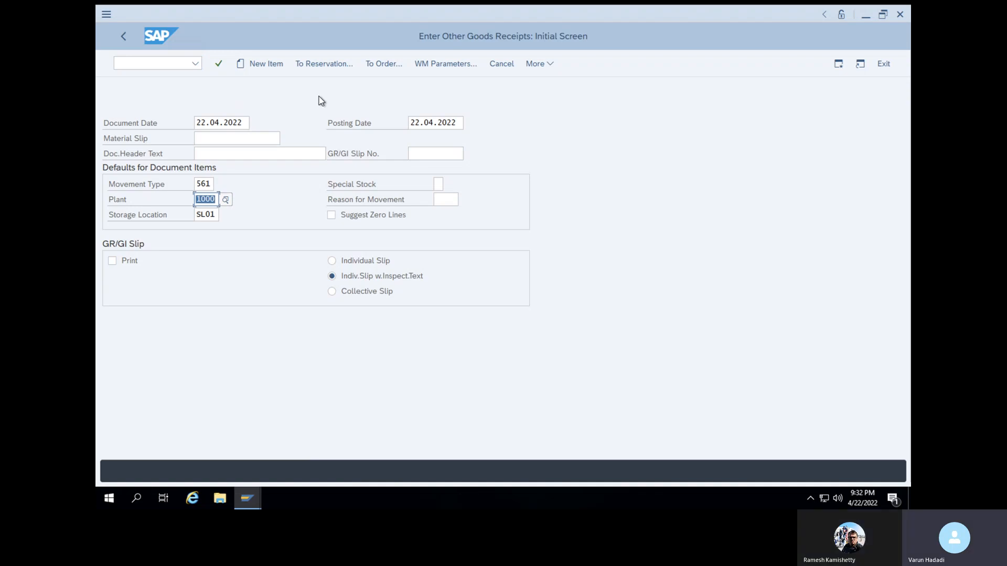
Post an initial stock of 10 KG for material 50066166 with movement type 561 in plant 1000, storage location SL01
{"action": "left_click", "coordinate": [218, 65]}
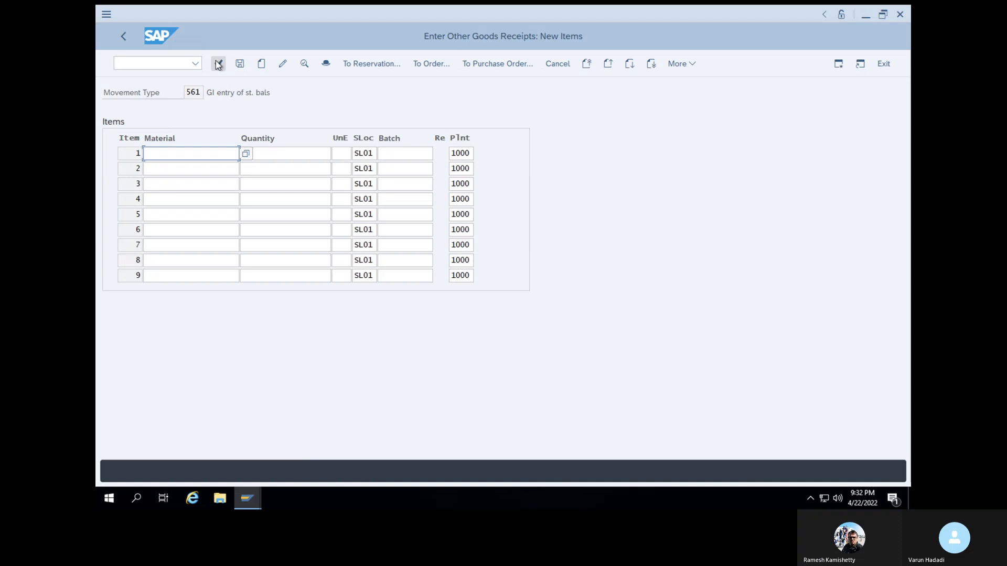
{"action": "type", "text": "5"}
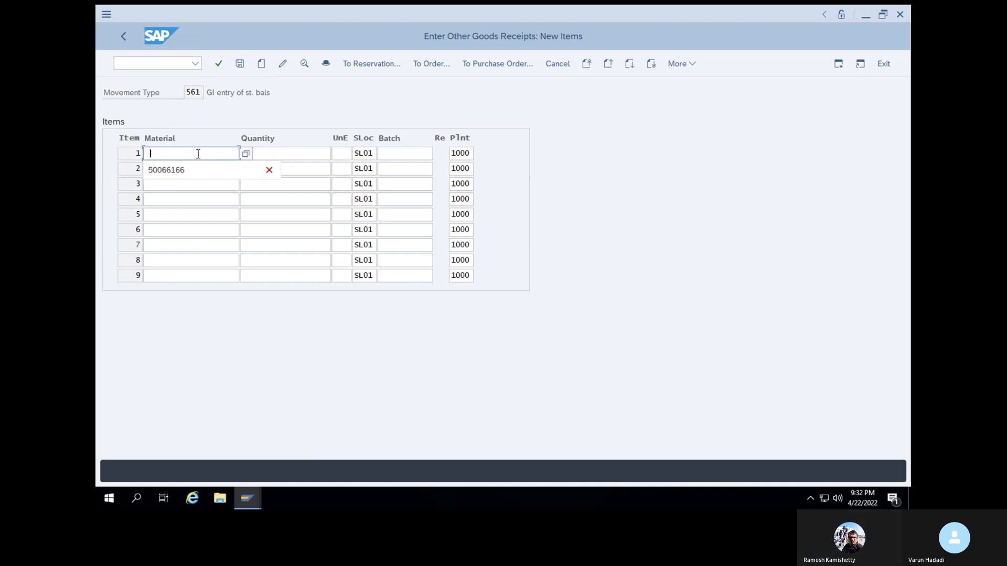
{"action": "left_click", "coordinate": [193, 169]}
{"action": "left_click", "coordinate": [286, 153]}
{"action": "type", "text": "166"}
{"action": "left_click", "coordinate": [284, 172]}
{"action": "left_click", "coordinate": [220, 62]}
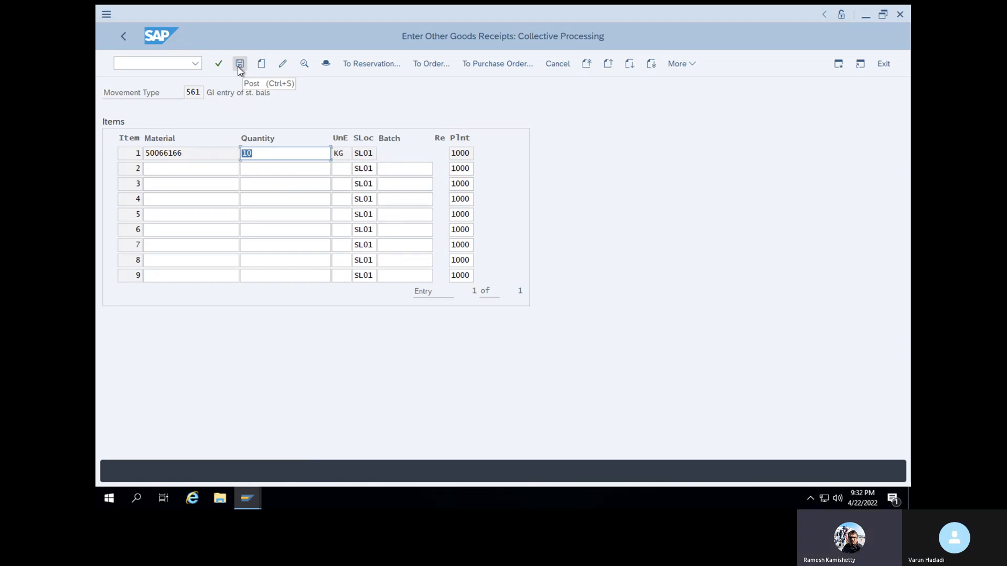
{"action": "left_click", "coordinate": [238, 68]}
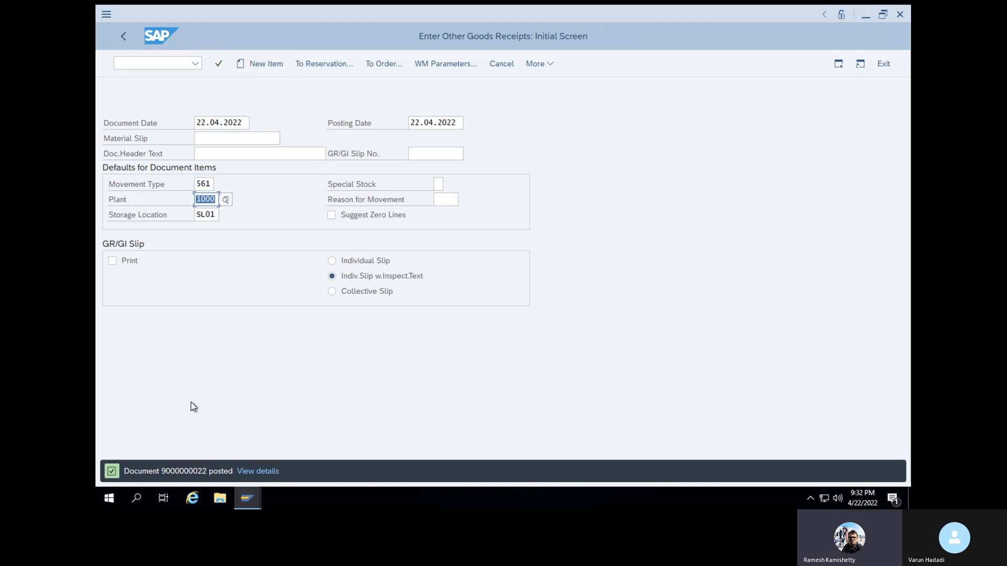
{"action": "left_click", "coordinate": [164, 471]}
{"action": "left_click_drag", "start_coordinate": [165, 472], "coordinate": [209, 475]}
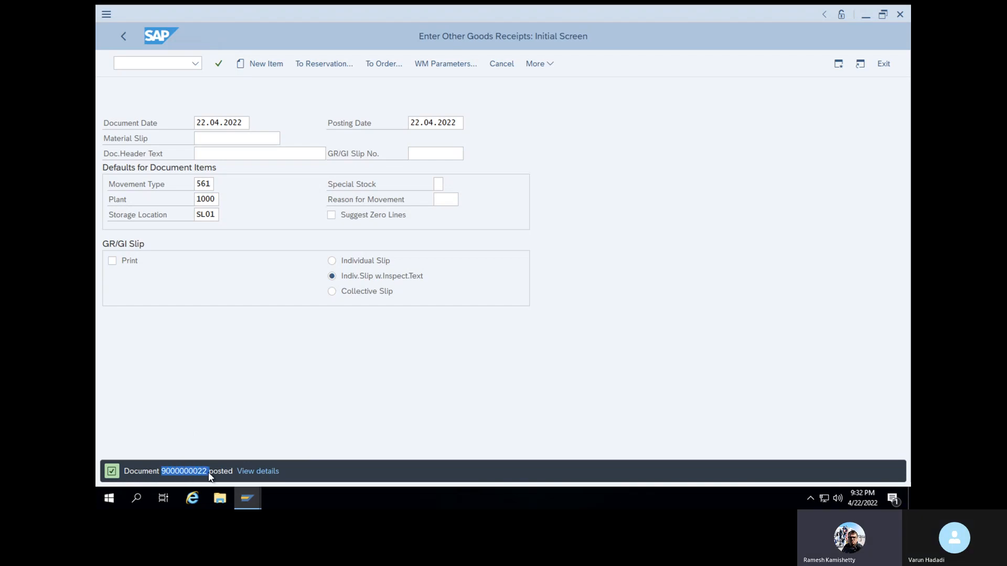
{"action": "left_click", "coordinate": [300, 388]}
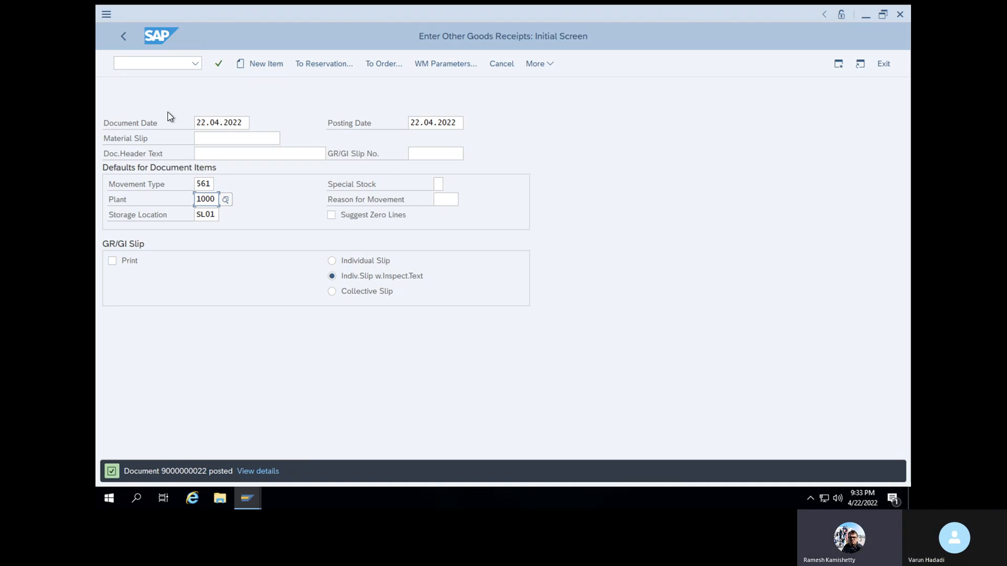
{"action": "left_click", "coordinate": [171, 63]}
{"action": "type", "text": "/NMIGO"}
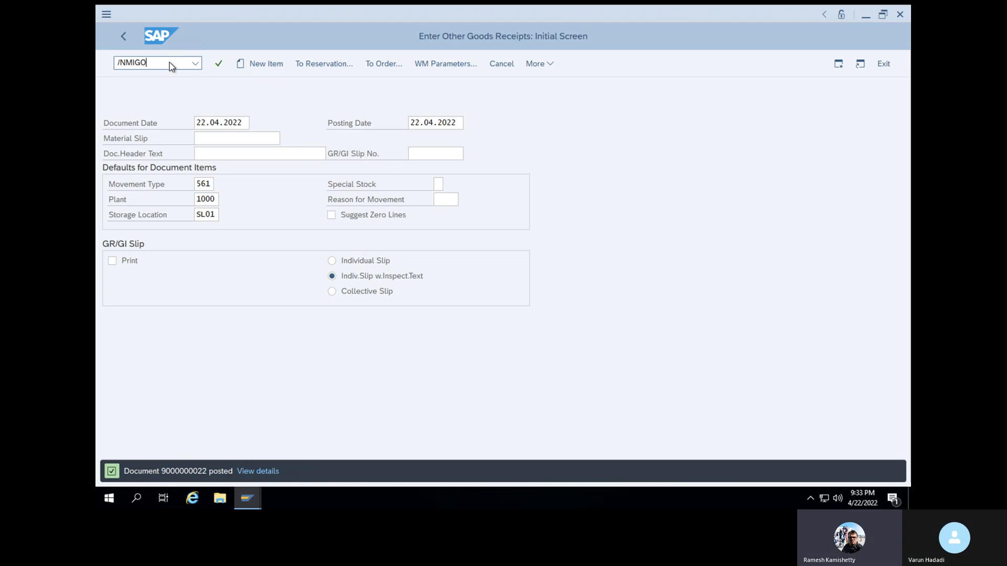
{"action": "key", "text": "Return"}
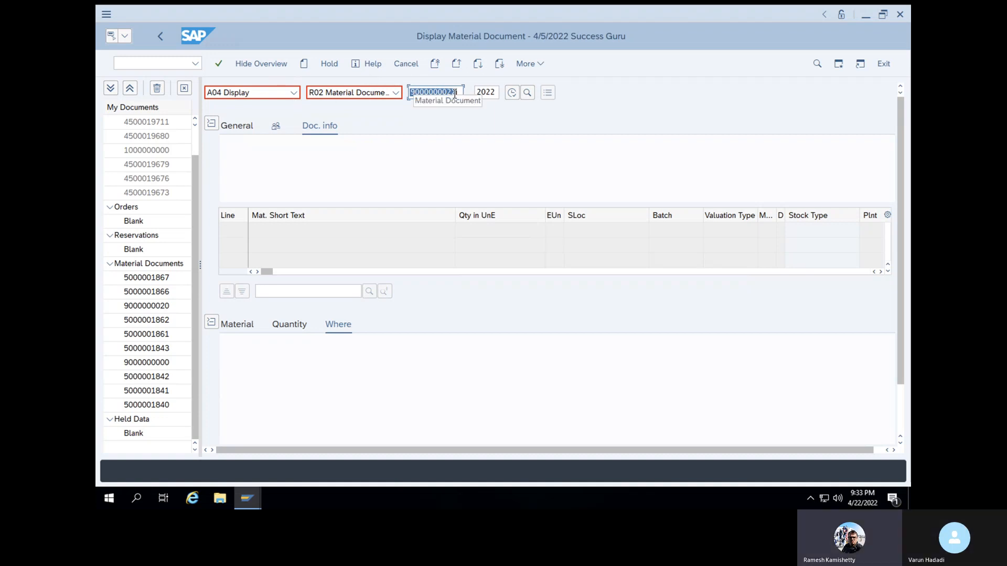
{"action": "key", "text": "BackSpace"}
{"action": "type", "text": "9000000022"}
{"action": "left_click", "coordinate": [224, 65]}
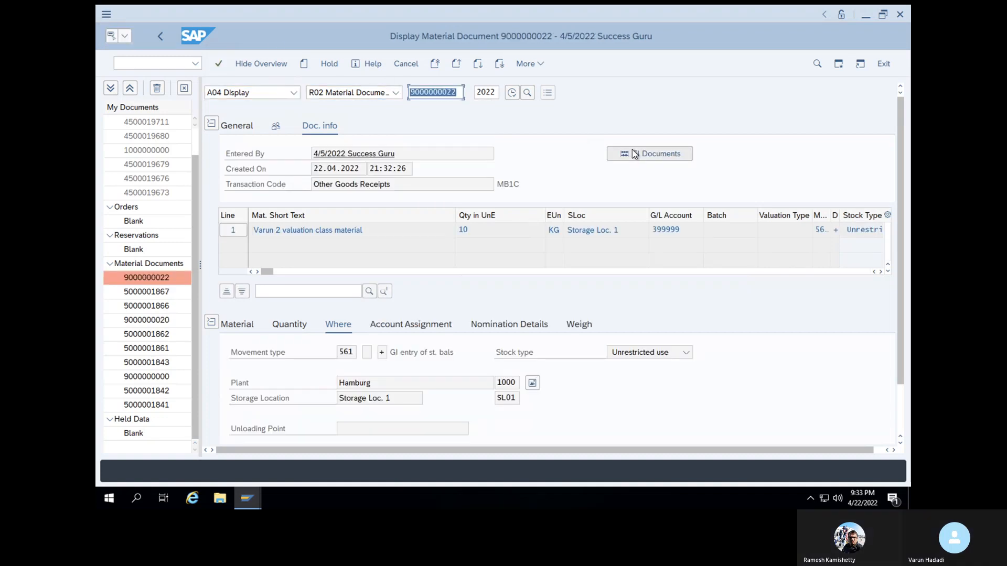
Open the accounting document from the material document's FI documents and examine all columns of its line items
{"action": "left_click", "coordinate": [635, 153]}
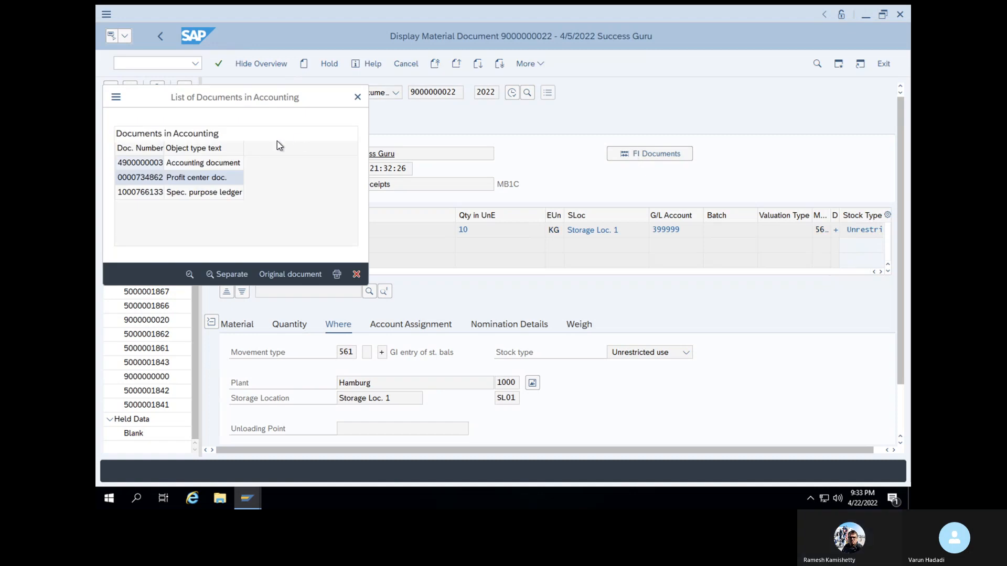
{"action": "double_click", "coordinate": [190, 162]}
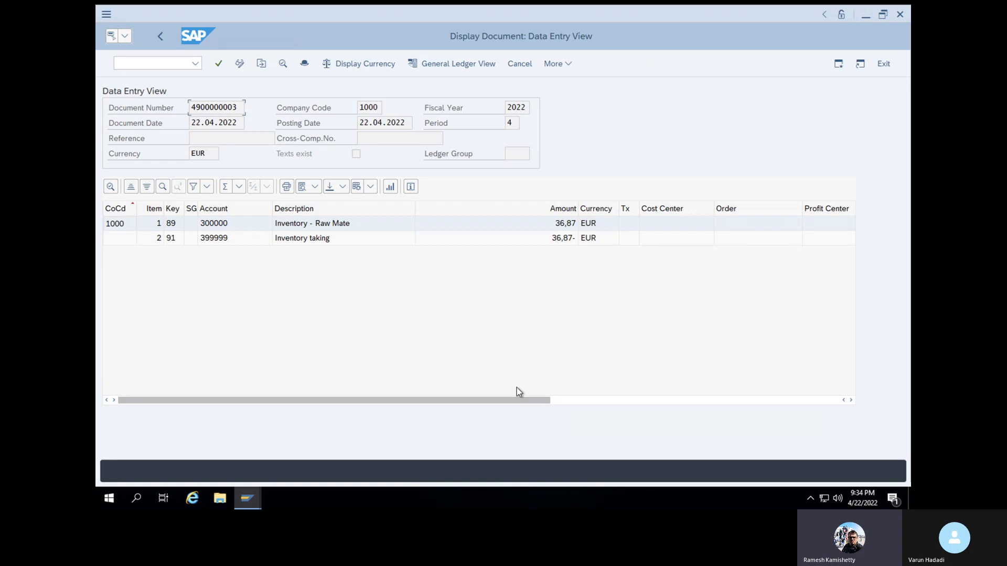
{"action": "left_click", "coordinate": [619, 397]}
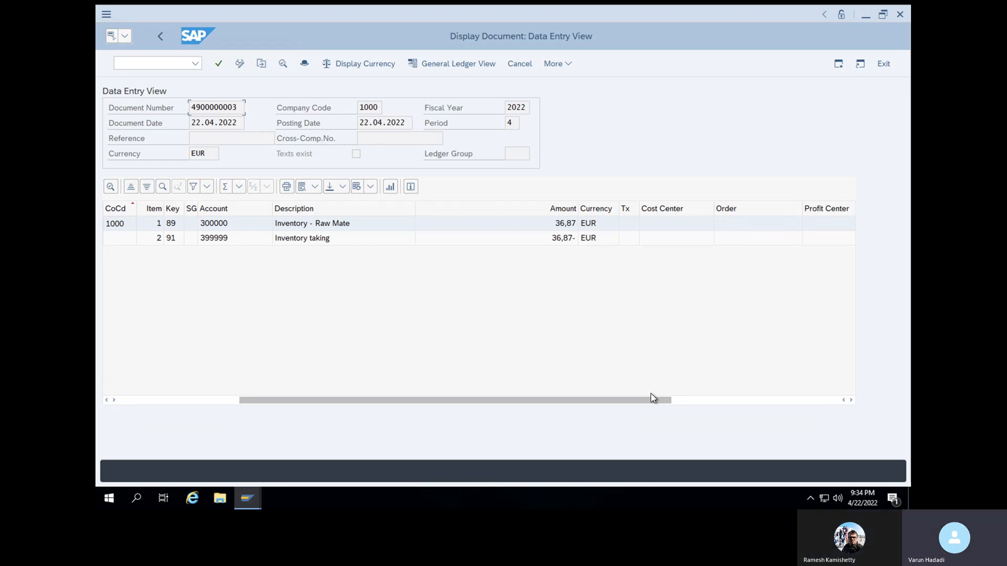
{"action": "left_click_drag", "start_coordinate": [651, 394], "coordinate": [882, 373]}
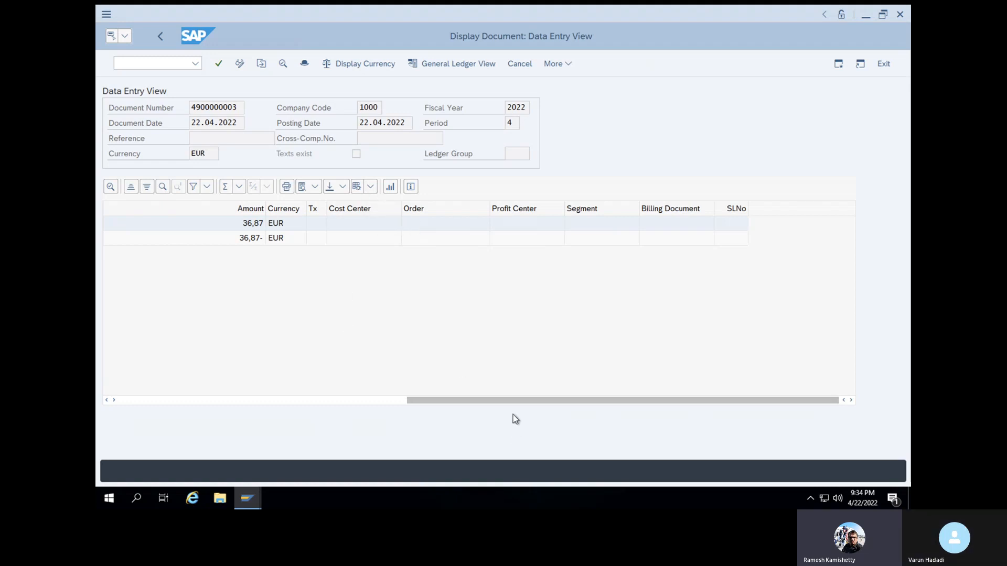
{"action": "left_click_drag", "start_coordinate": [511, 402], "coordinate": [220, 397]}
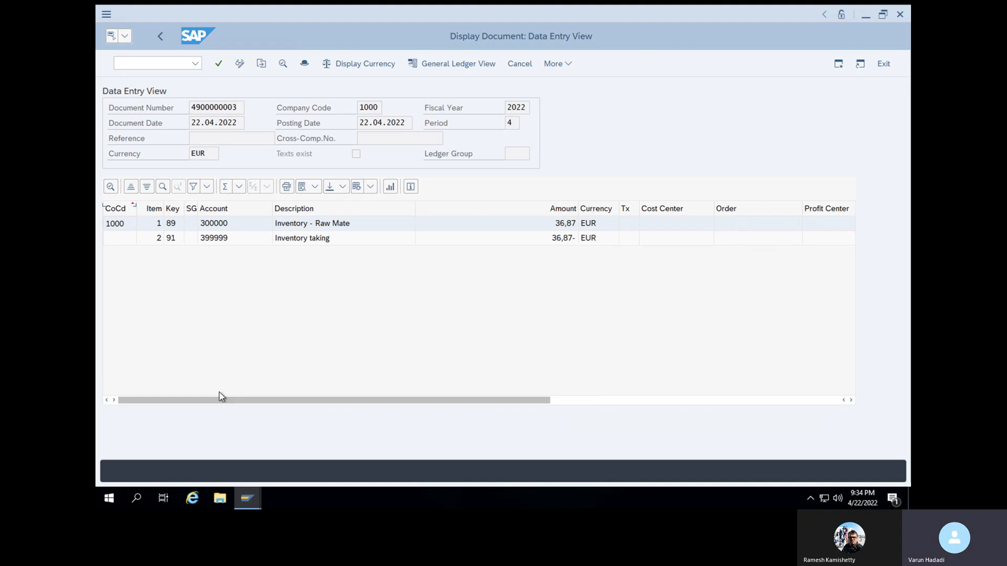
{"action": "left_click", "coordinate": [370, 187]}
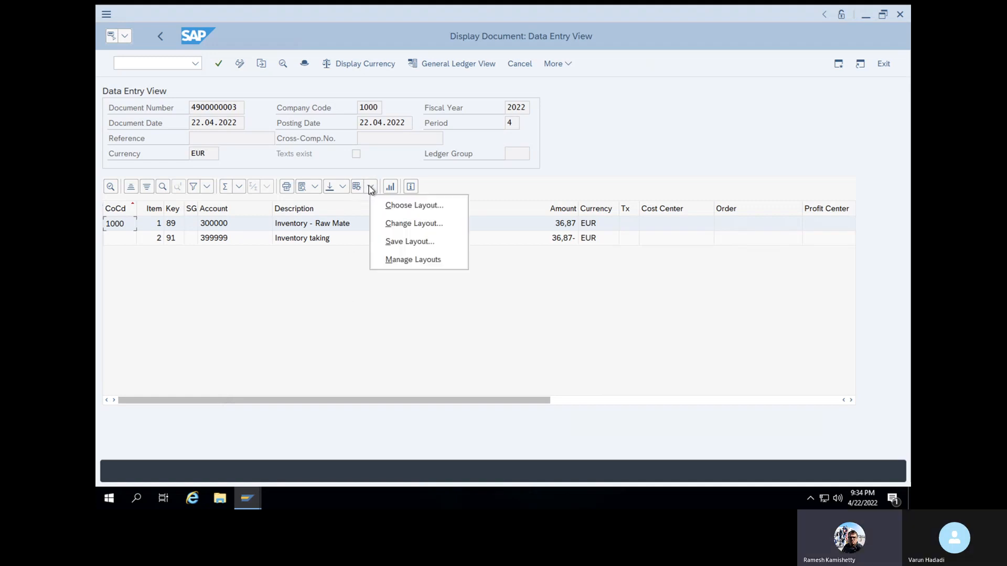
{"action": "left_click", "coordinate": [409, 223]}
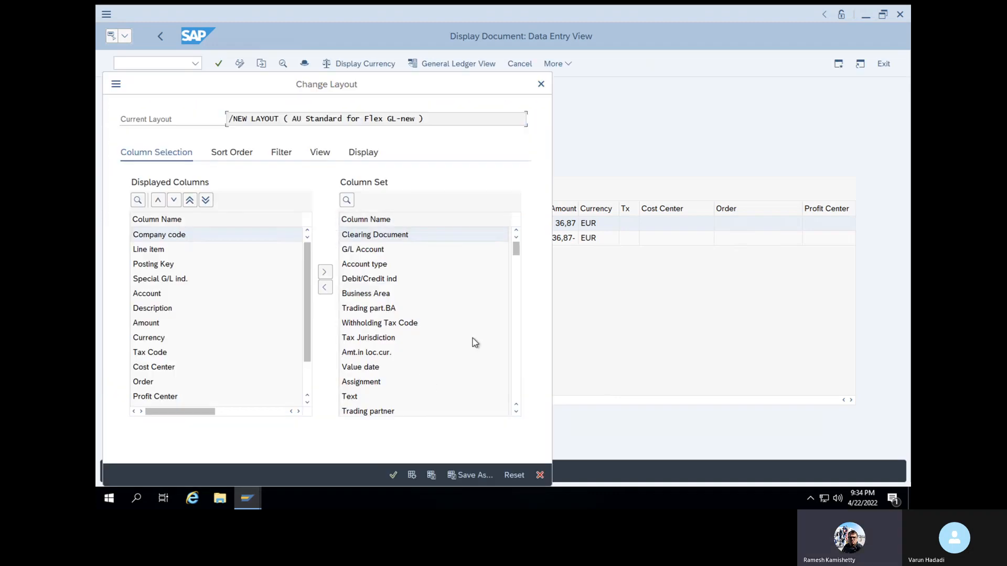
{"action": "left_click", "coordinate": [517, 413]}
{"action": "left_click", "coordinate": [517, 413]}
{"action": "left_click", "coordinate": [517, 413]}
{"action": "left_click", "coordinate": [517, 414]}
{"action": "left_click", "coordinate": [517, 413]}
{"action": "left_click", "coordinate": [517, 413]}
{"action": "left_click", "coordinate": [518, 413]}
{"action": "left_click", "coordinate": [517, 413]}
{"action": "left_click", "coordinate": [517, 413]}
{"action": "left_click", "coordinate": [517, 413]}
{"action": "left_click", "coordinate": [517, 413]}
{"action": "left_click", "coordinate": [517, 413]}
{"action": "left_click", "coordinate": [518, 413]}
{"action": "left_click", "coordinate": [517, 413]}
{"action": "left_click", "coordinate": [517, 413]}
{"action": "left_click", "coordinate": [517, 413]}
{"action": "left_click", "coordinate": [517, 413]}
{"action": "double_click", "coordinate": [517, 414]}
{"action": "left_click", "coordinate": [517, 413]}
{"action": "left_click", "coordinate": [517, 413]}
{"action": "left_click", "coordinate": [517, 413]}
{"action": "left_click", "coordinate": [517, 413]}
{"action": "left_click", "coordinate": [517, 413]}
{"action": "left_click", "coordinate": [517, 413]}
{"action": "left_click", "coordinate": [517, 413]}
{"action": "left_click", "coordinate": [517, 413]}
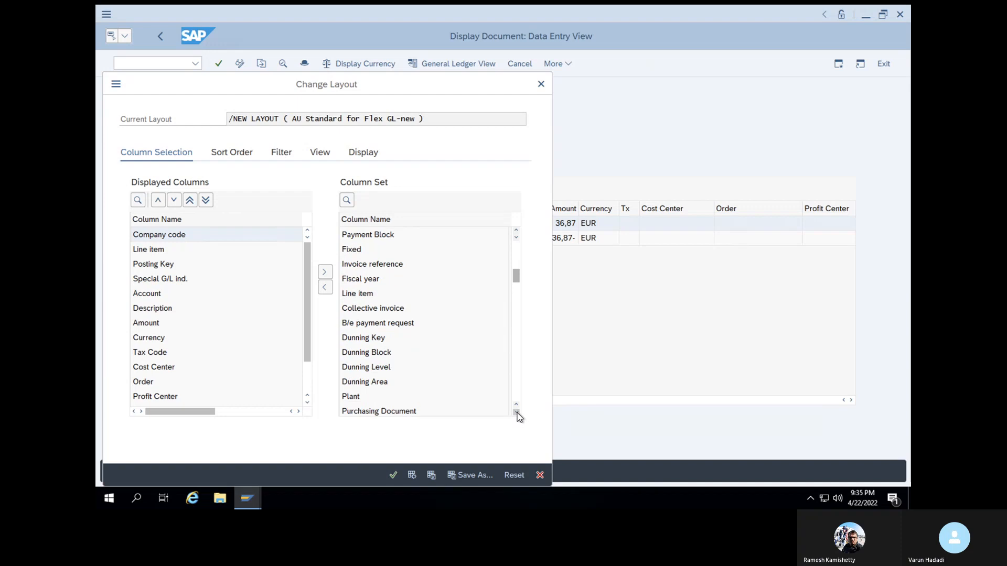
{"action": "left_click", "coordinate": [517, 414]}
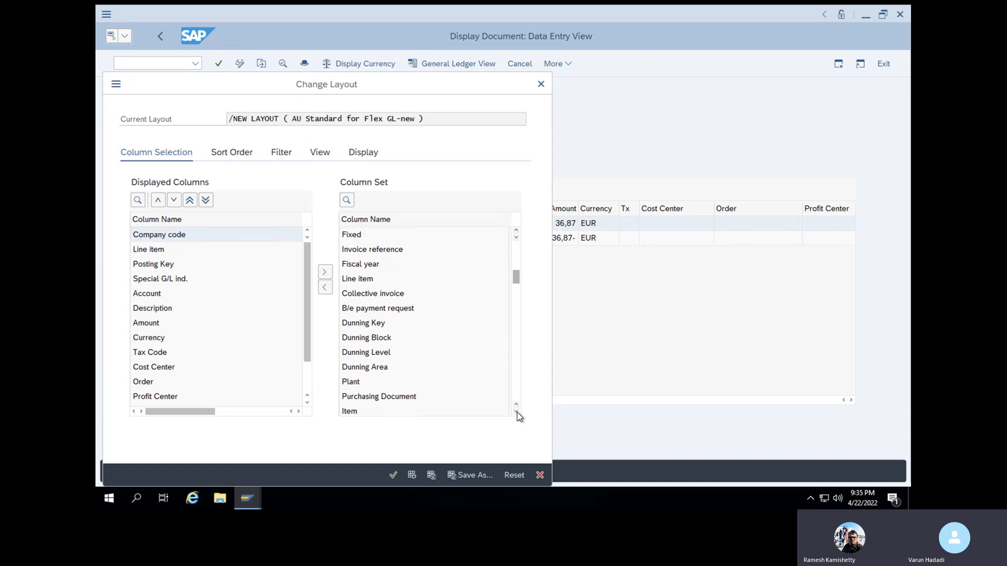
{"action": "left_click", "coordinate": [518, 413]}
{"action": "left_click", "coordinate": [517, 413]}
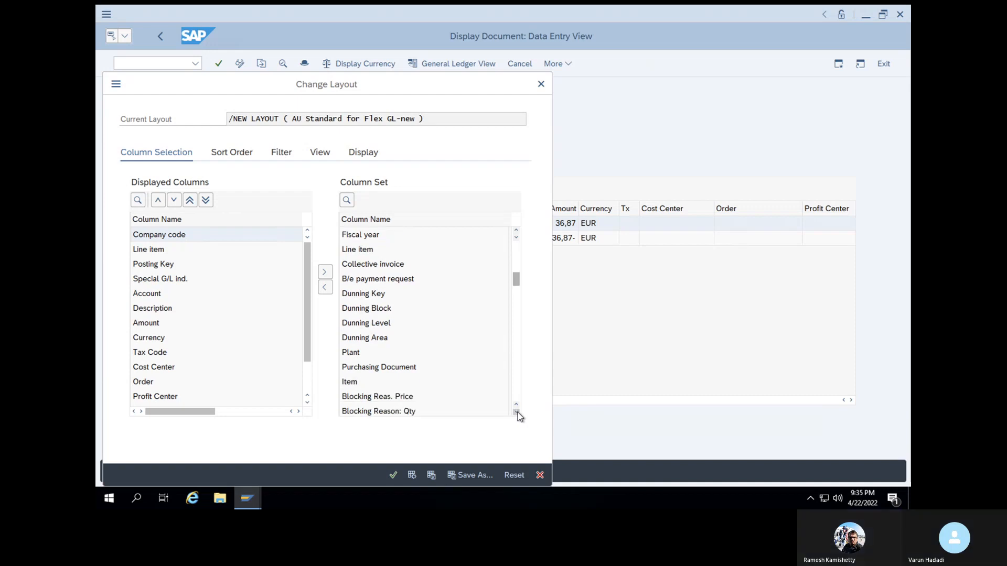
{"action": "left_click", "coordinate": [517, 413]}
{"action": "left_click", "coordinate": [517, 412]}
{"action": "left_click", "coordinate": [517, 413]}
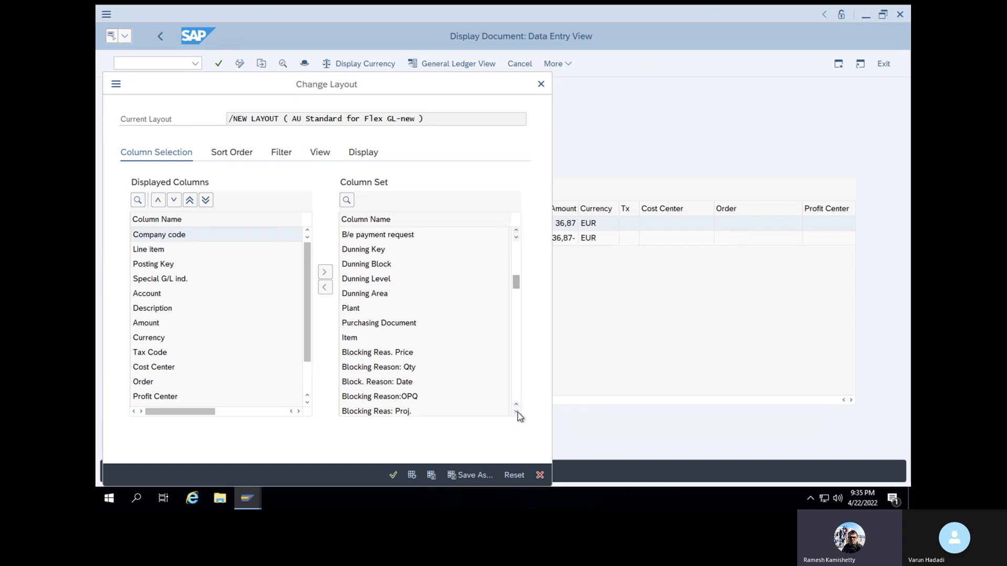
{"action": "left_click", "coordinate": [518, 413]}
{"action": "left_click", "coordinate": [517, 413]}
{"action": "left_click", "coordinate": [517, 413]}
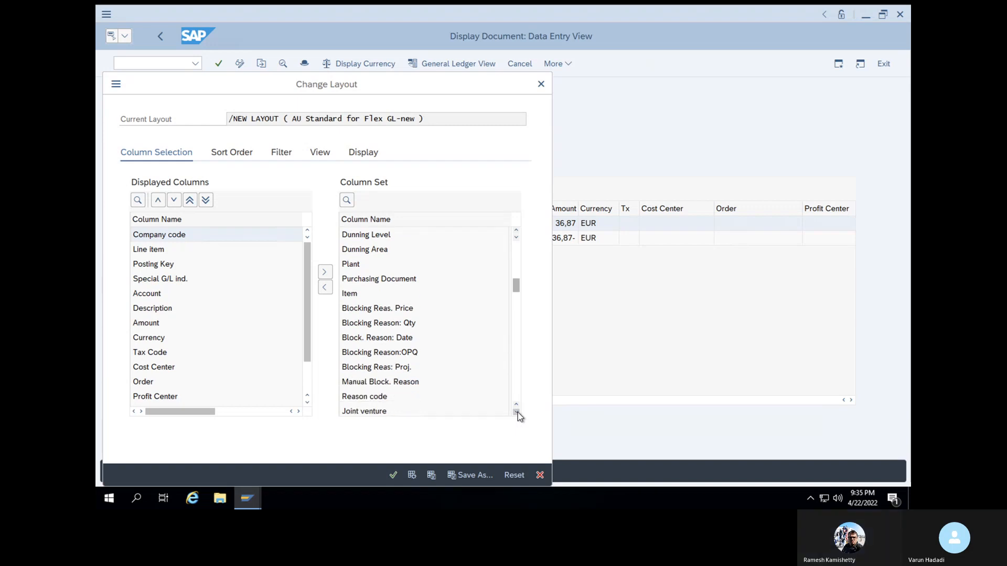
{"action": "left_click", "coordinate": [517, 413]}
{"action": "left_click", "coordinate": [517, 413]}
{"action": "left_click", "coordinate": [518, 413]}
{"action": "left_click", "coordinate": [517, 413]}
{"action": "left_click", "coordinate": [517, 412]}
{"action": "left_click", "coordinate": [517, 413]}
{"action": "left_click", "coordinate": [517, 413]}
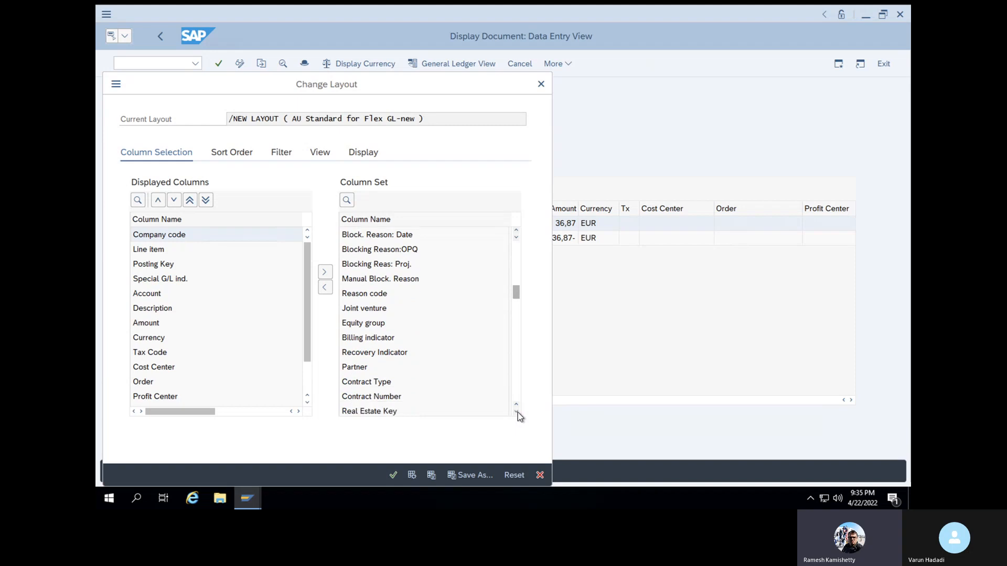
{"action": "left_click", "coordinate": [543, 84]}
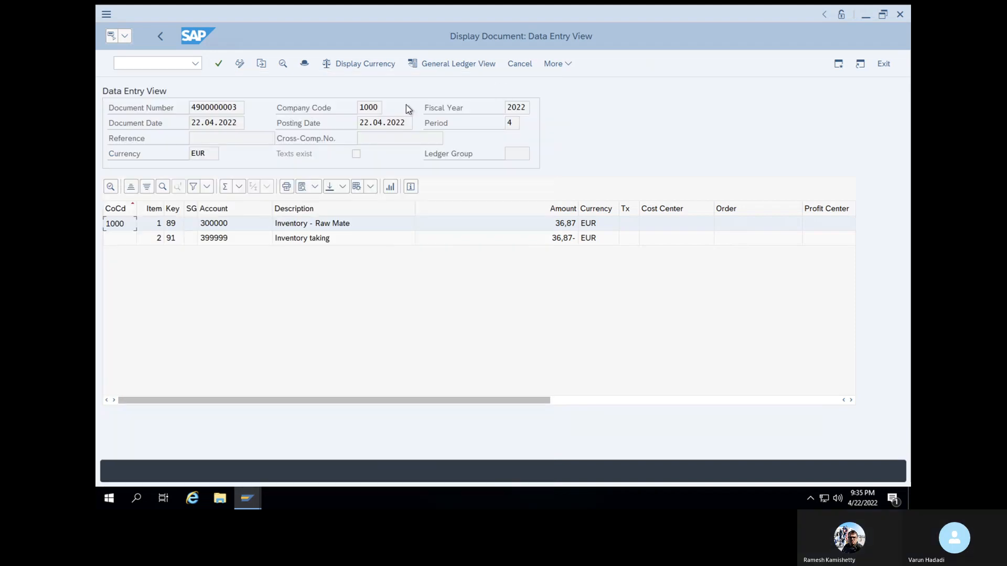
{"action": "left_click", "coordinate": [178, 64]}
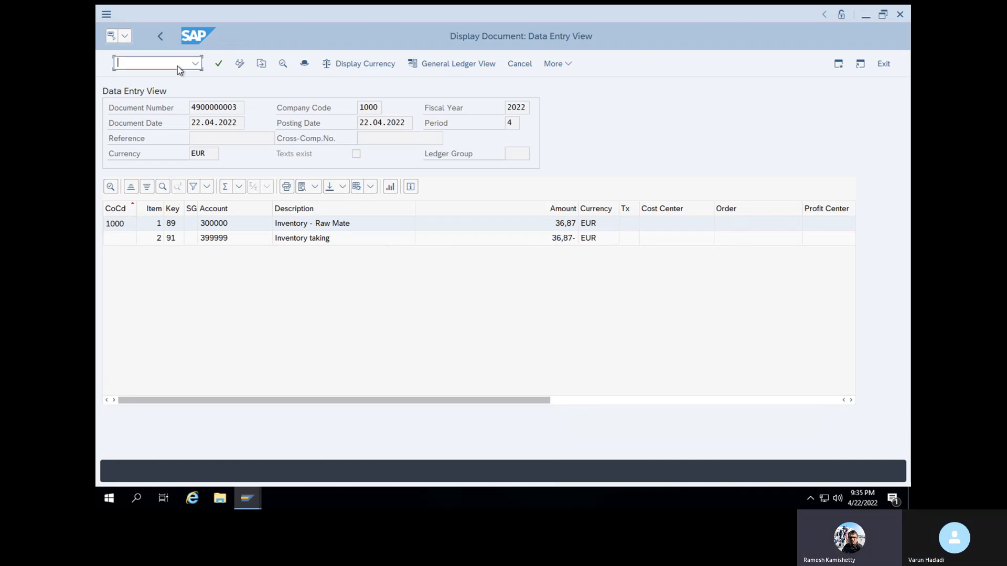
{"action": "type", "text": "/"}
{"action": "key", "text": "BackSpace"}
Add the Transaction column to the displayed columns of the accounting document's line item layout and apply the layout
{"action": "left_click", "coordinate": [371, 187]}
{"action": "left_click", "coordinate": [420, 230]}
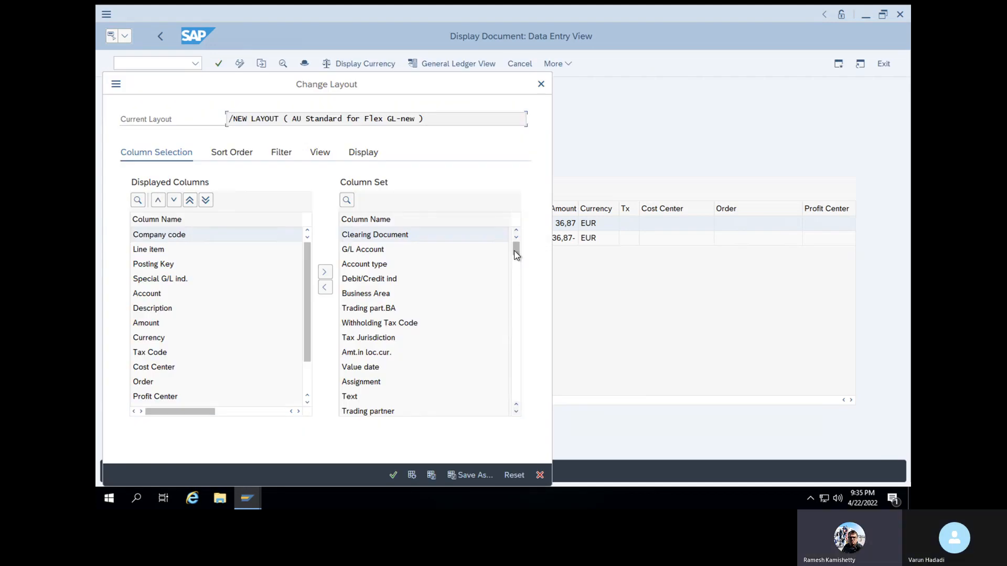
{"action": "left_click", "coordinate": [515, 372]}
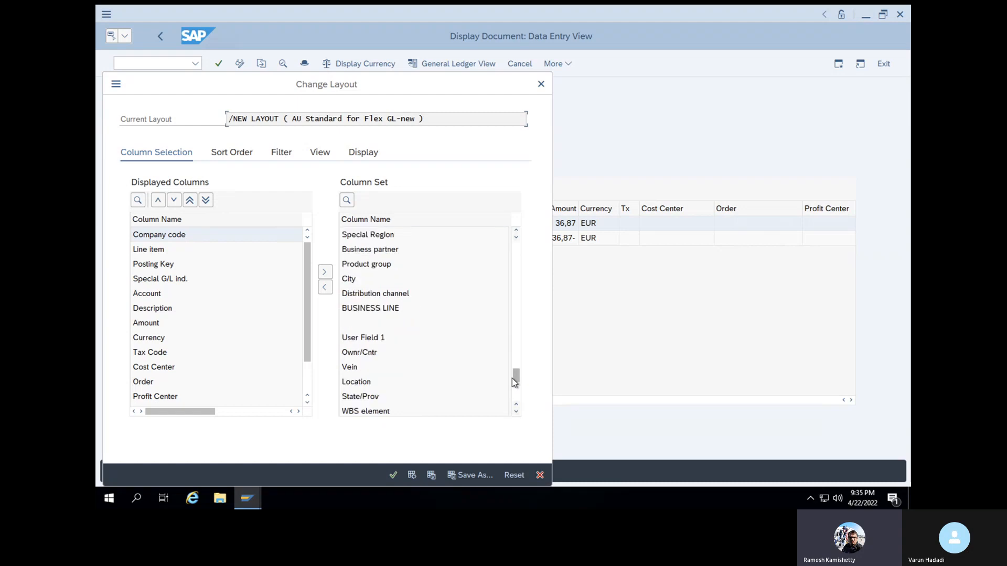
{"action": "left_click", "coordinate": [517, 412]}
{"action": "left_click", "coordinate": [516, 412]}
{"action": "left_click", "coordinate": [517, 412]}
{"action": "left_click", "coordinate": [359, 352]}
{"action": "left_click", "coordinate": [325, 287]}
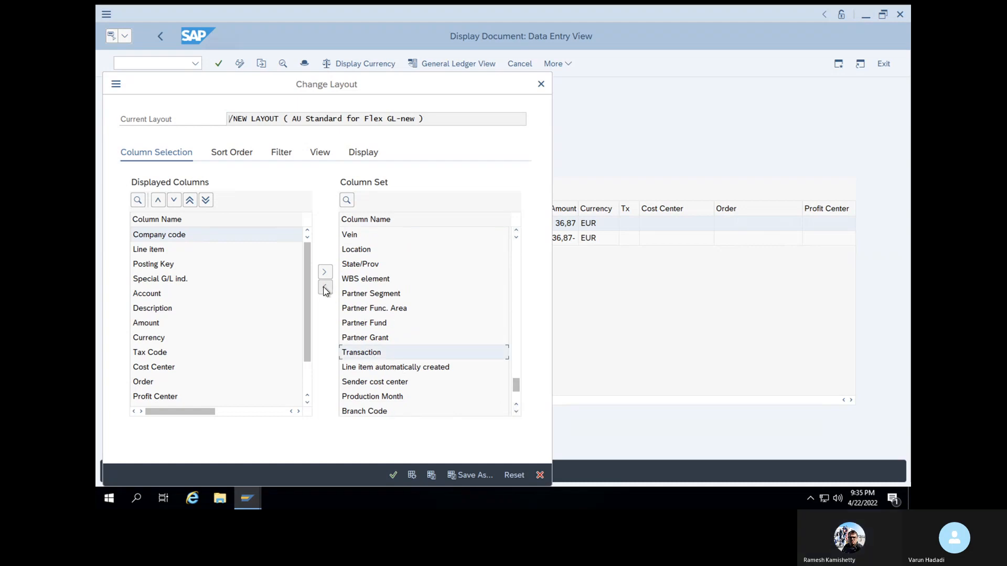
{"action": "left_click", "coordinate": [393, 474]}
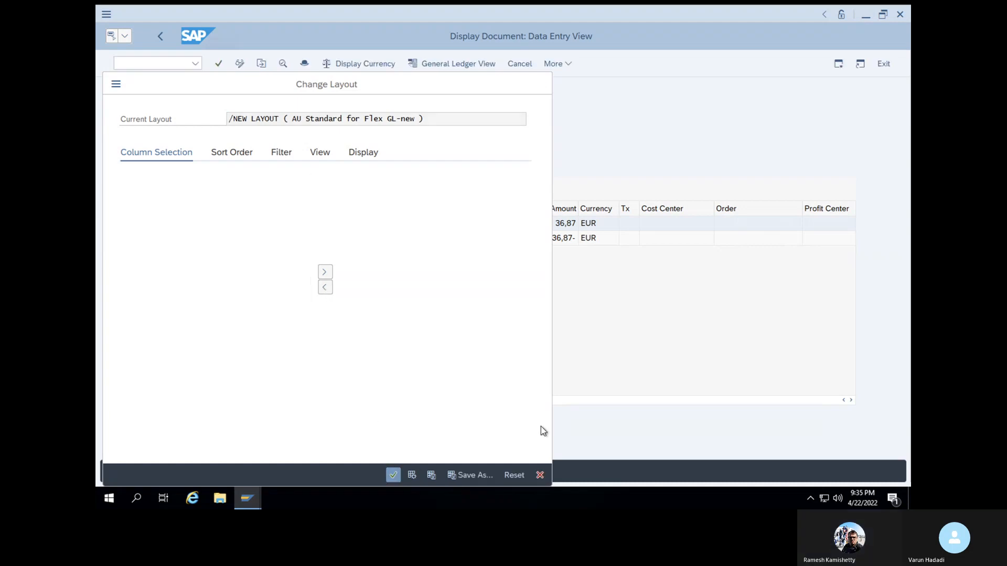
Examine the Transaction column of the accounting document's line items
{"action": "left_click_drag", "start_coordinate": [512, 404], "coordinate": [853, 388]}
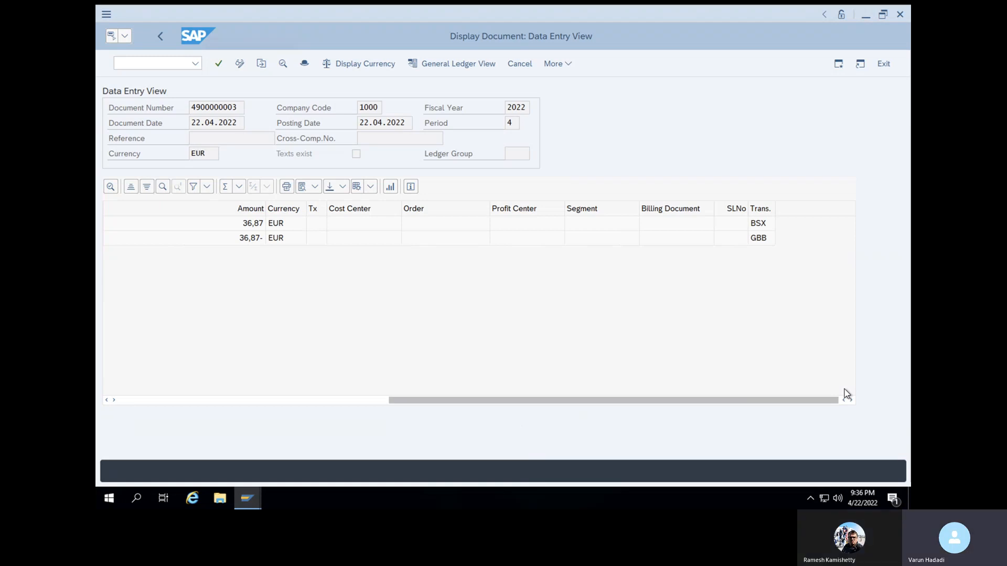
Display the stock overview of material 50066166 for plant 1000 and storage location SL01 in transaction MMBE
{"action": "left_click", "coordinate": [148, 64]}
{"action": "type", "text": "/NMMBE"}
{"action": "key", "text": "Return"}
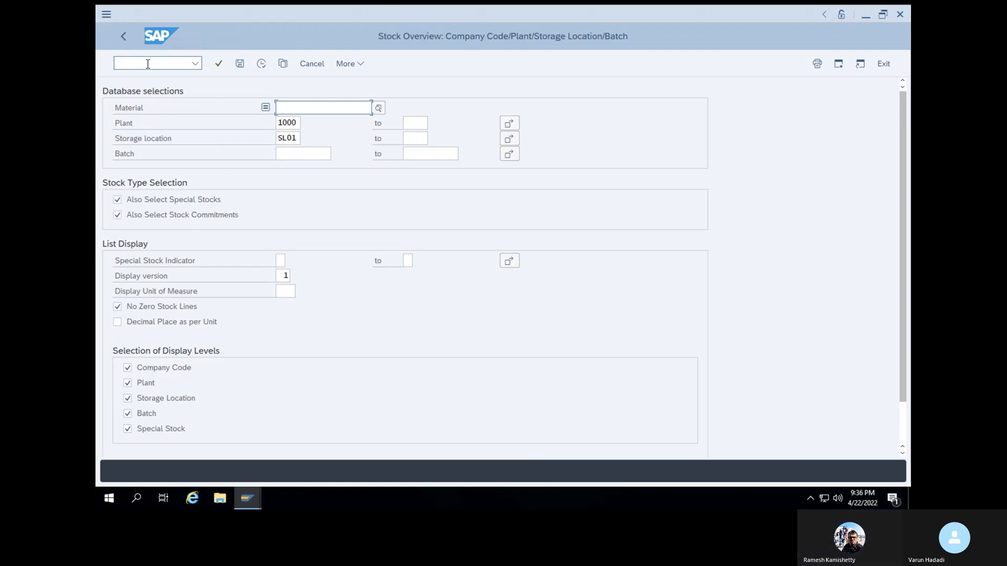
{"action": "left_click", "coordinate": [341, 109]}
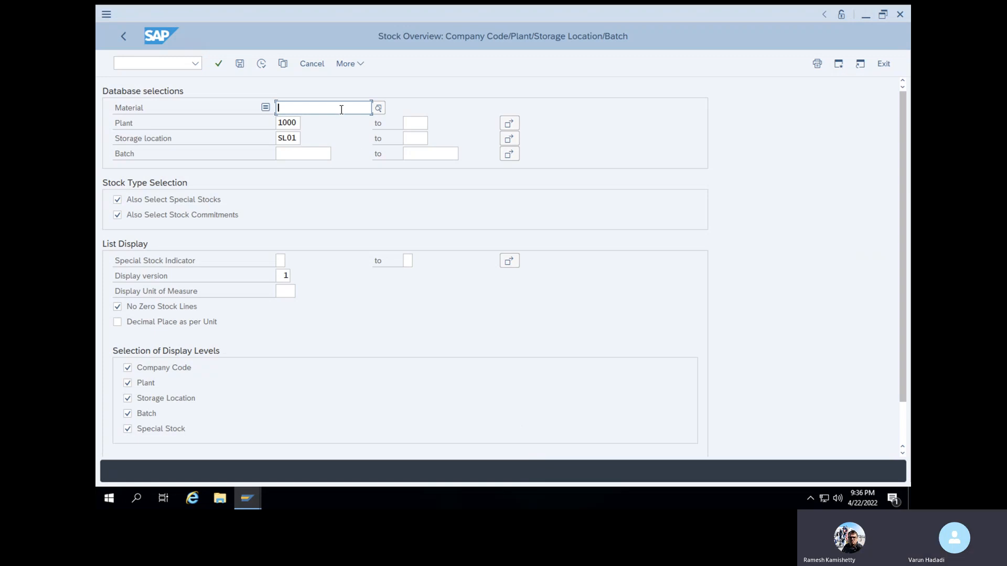
{"action": "left_click", "coordinate": [320, 148]}
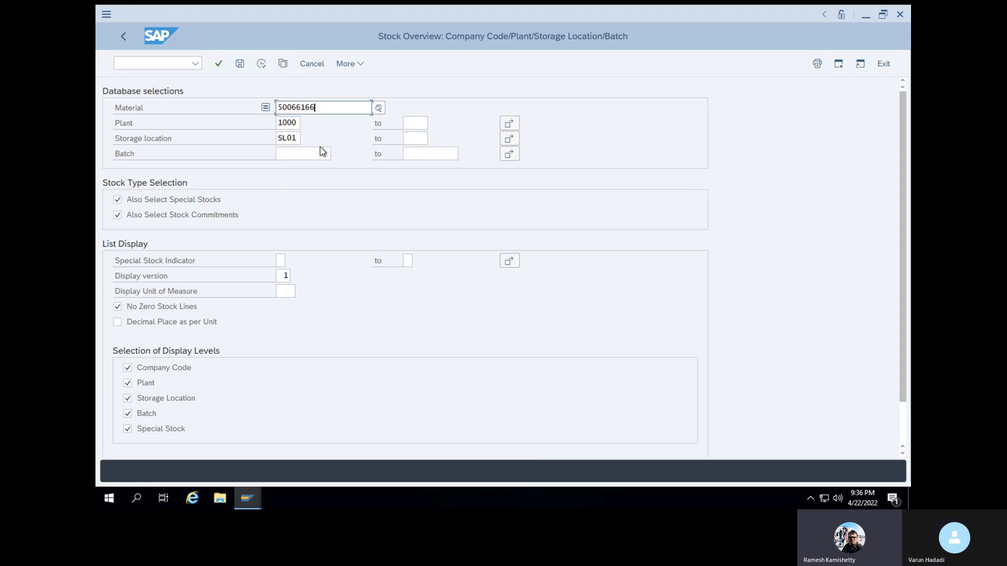
{"action": "left_click", "coordinate": [218, 65]}
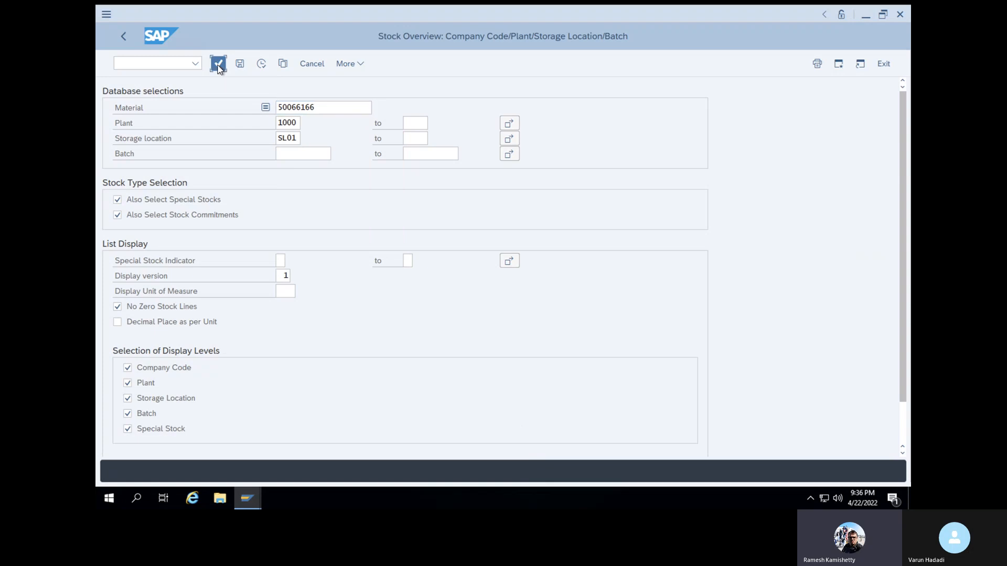
{"action": "left_click", "coordinate": [262, 64]}
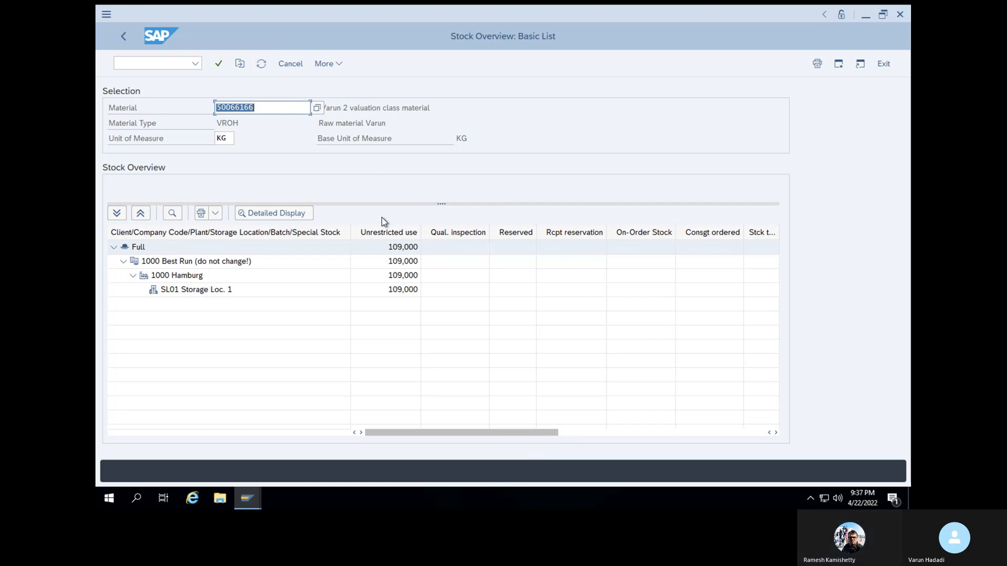
Open the detailed stock type list for storage location SL01 in the stock overview and close it again
{"action": "left_click", "coordinate": [395, 290]}
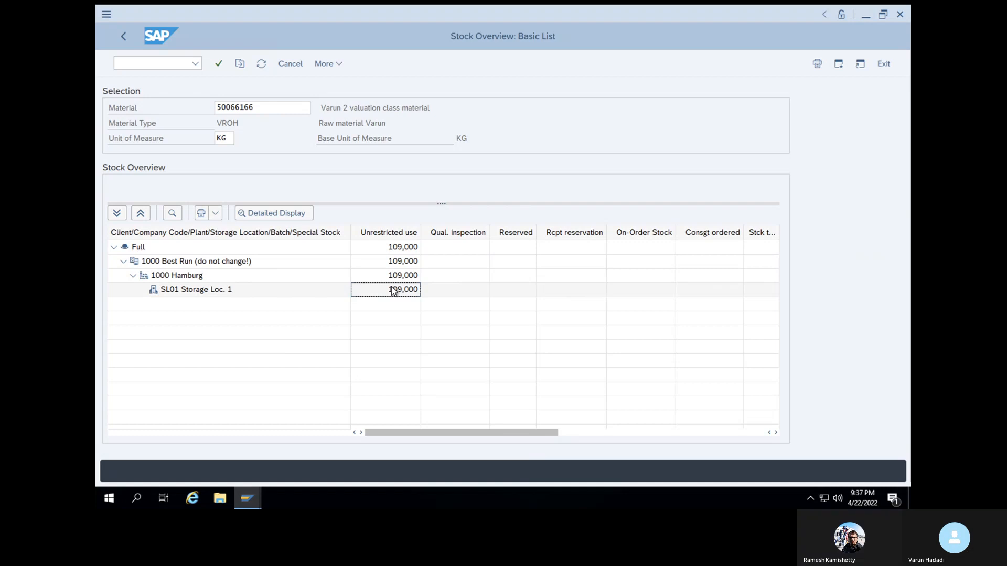
{"action": "double_click", "coordinate": [393, 291]}
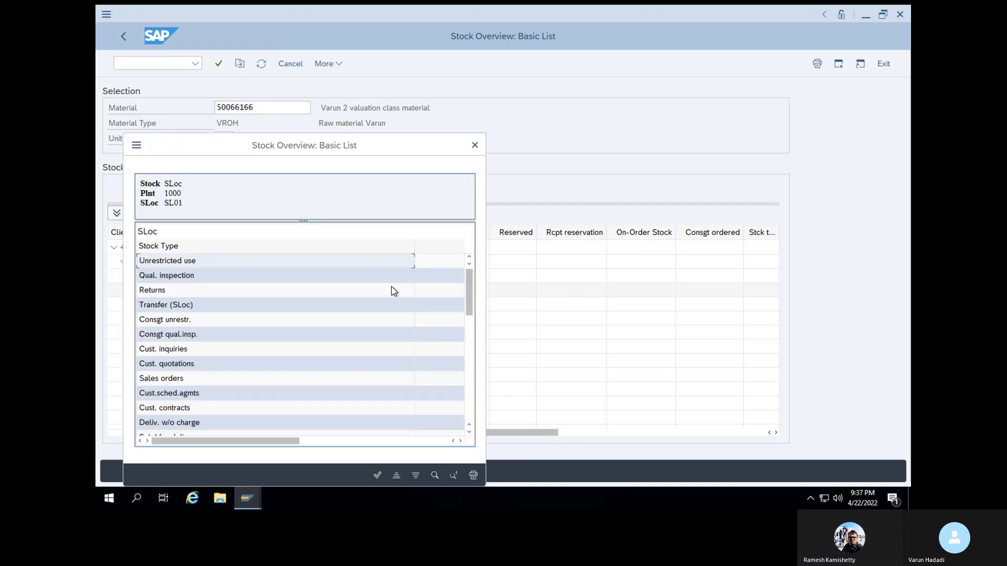
{"action": "left_click", "coordinate": [476, 146]}
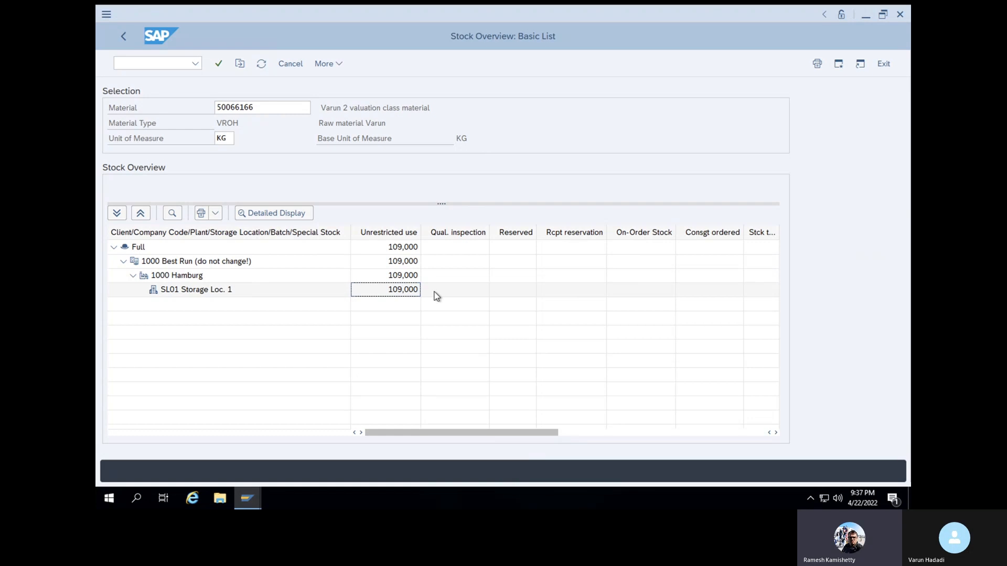
Run the Material Document List for material 50066166 in plant 1000, storage location SL01, with the vendor and movement type filters cleared
{"action": "left_click", "coordinate": [179, 63]}
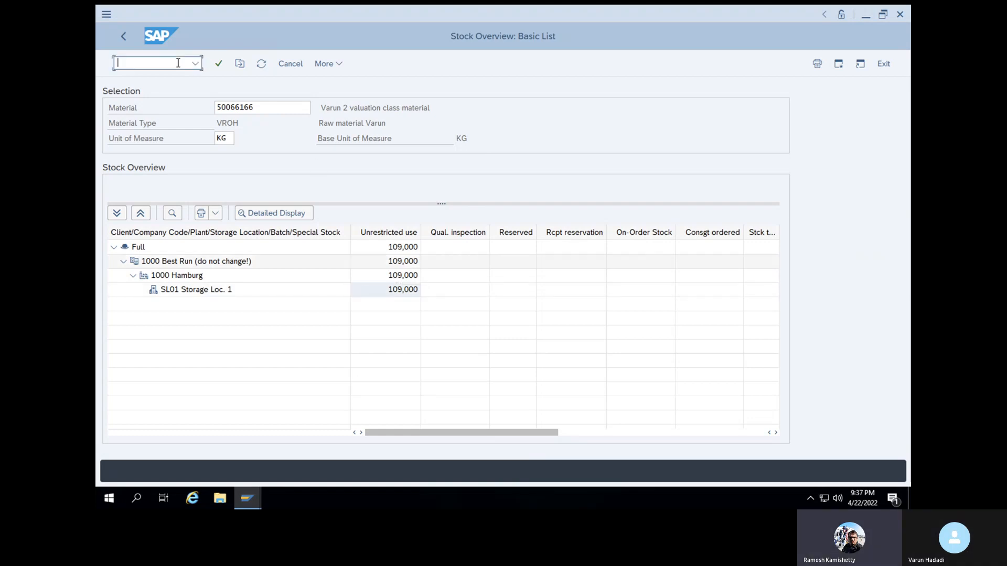
{"action": "type", "text": "/NM"}
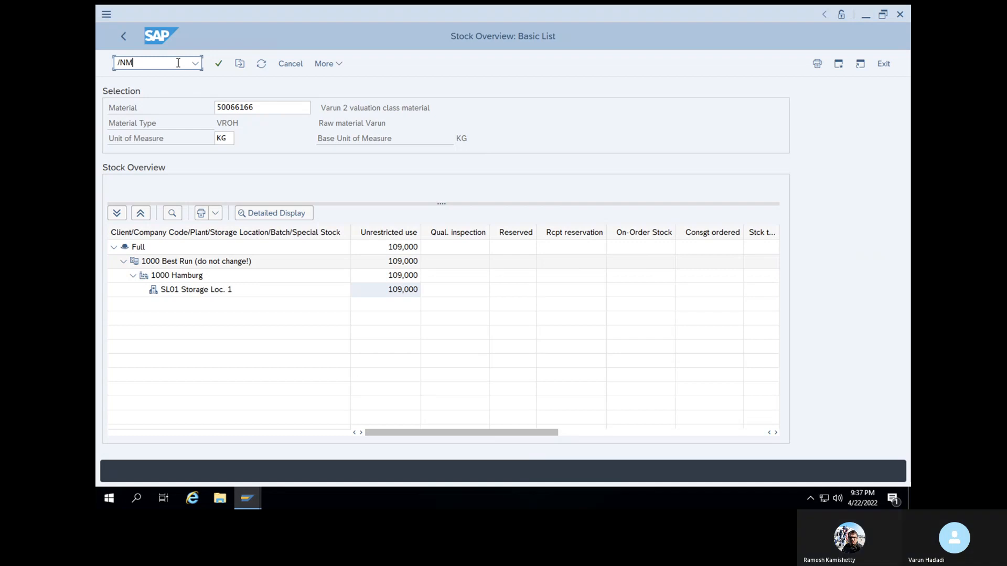
{"action": "type", "text": "B5"}
{"action": "key", "text": "Return"}
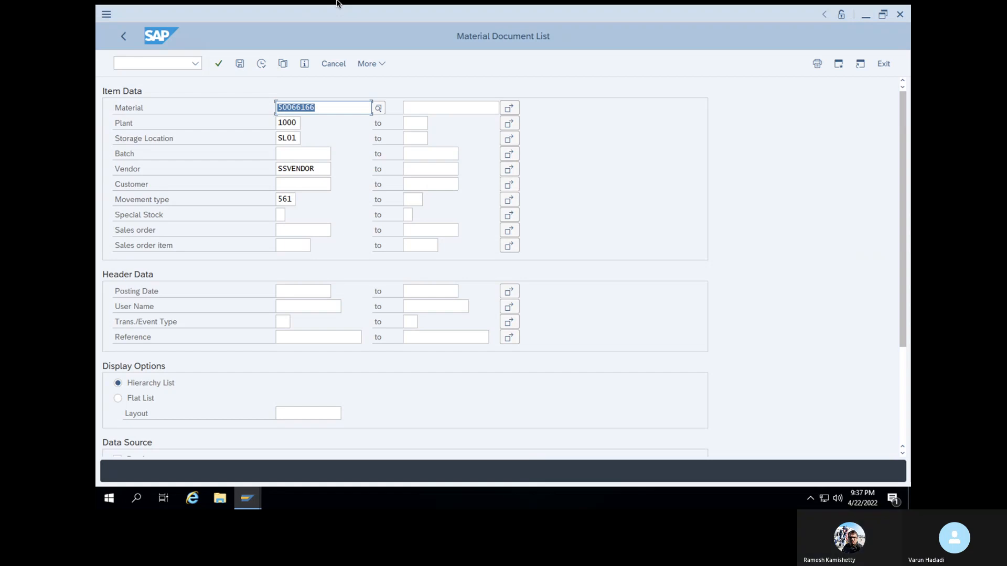
{"action": "left_click", "coordinate": [320, 168]}
{"action": "key", "text": "shift+Home"}
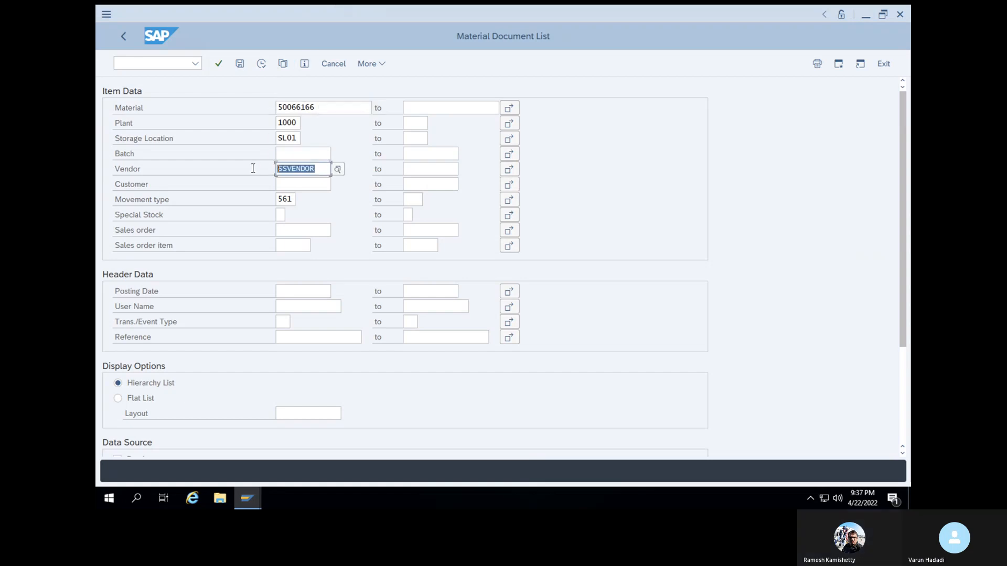
{"action": "key", "text": "BackSpace"}
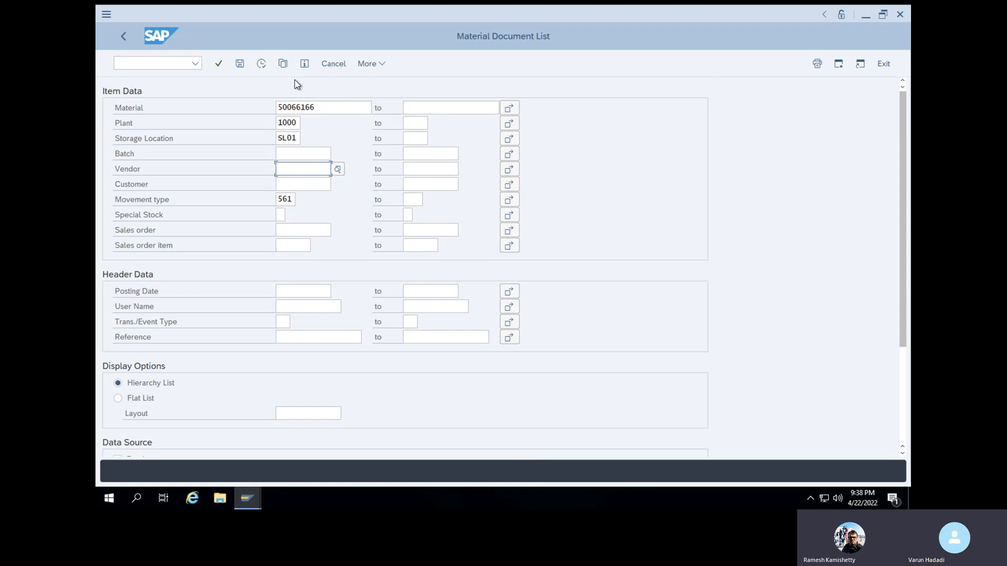
{"action": "left_click", "coordinate": [279, 200]}
{"action": "left_click_drag", "start_coordinate": [270, 198], "coordinate": [261, 195]}
{"action": "key", "text": "BackSpace"}
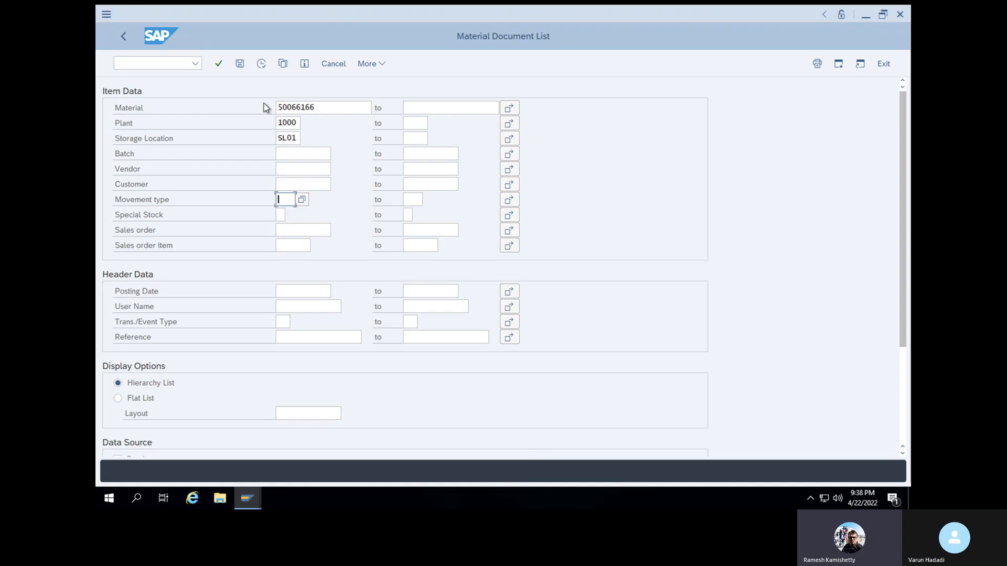
{"action": "left_click", "coordinate": [260, 63]}
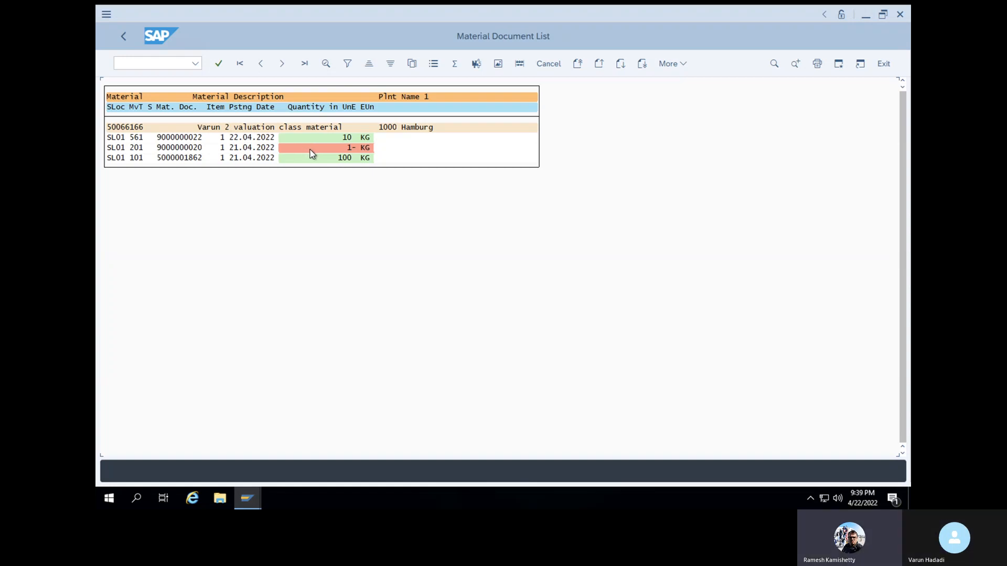
Display the movement type 201 material document from the list, return, and open the movement type 561 document
{"action": "double_click", "coordinate": [311, 150]}
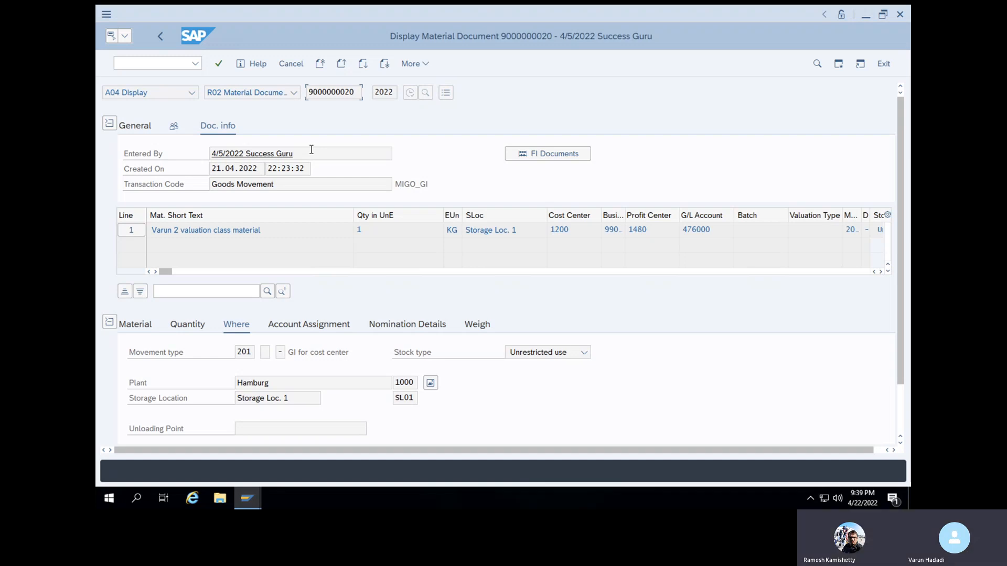
{"action": "left_click", "coordinate": [159, 36]}
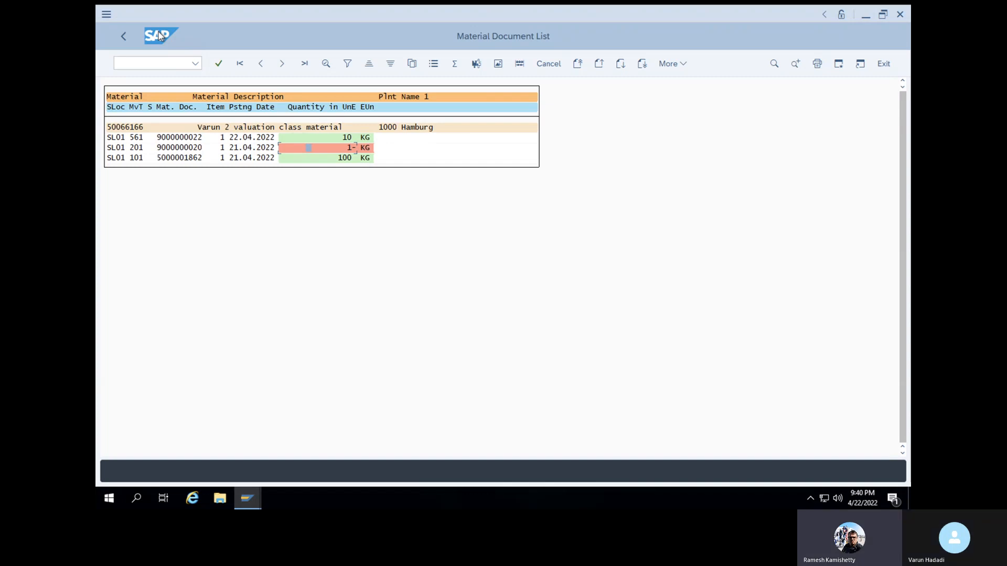
{"action": "left_click", "coordinate": [136, 138]}
{"action": "double_click", "coordinate": [137, 138]}
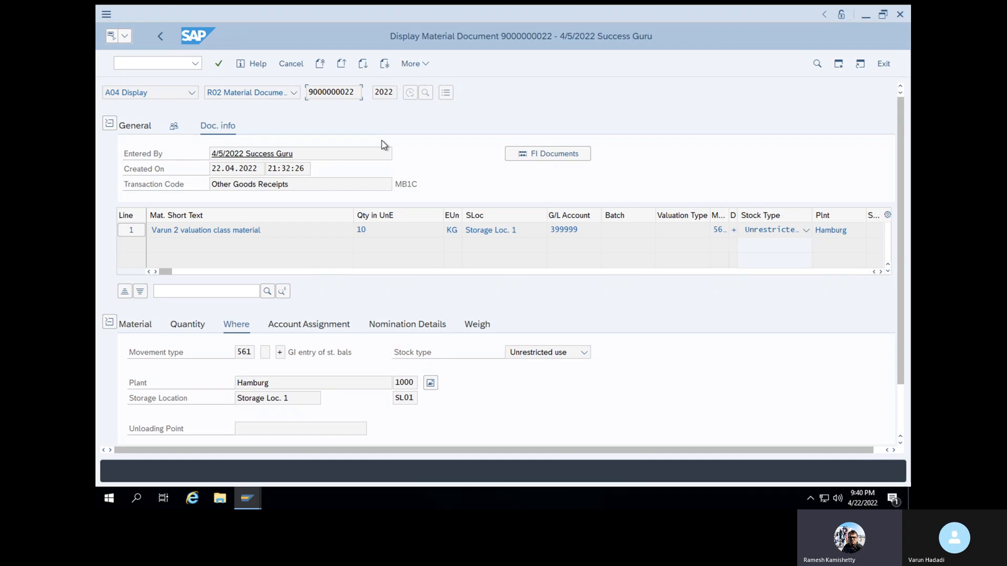
{"action": "left_click_drag", "start_coordinate": [356, 92], "coordinate": [287, 97]}
{"action": "key", "text": "ctrl+c"}
{"action": "left_click", "coordinate": [178, 67]}
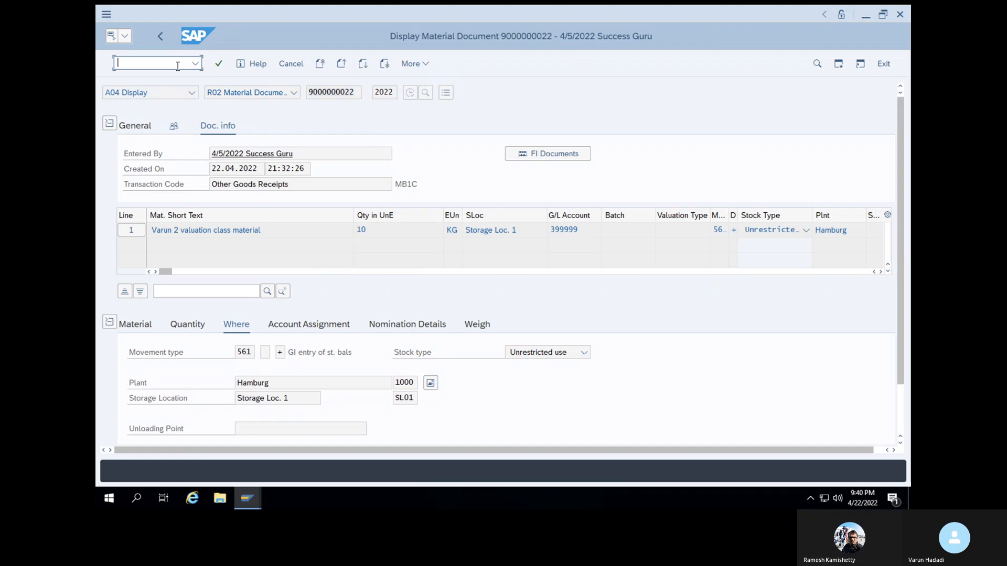
{"action": "type", "text": "/NMIGO"}
{"action": "key", "text": "Return"}
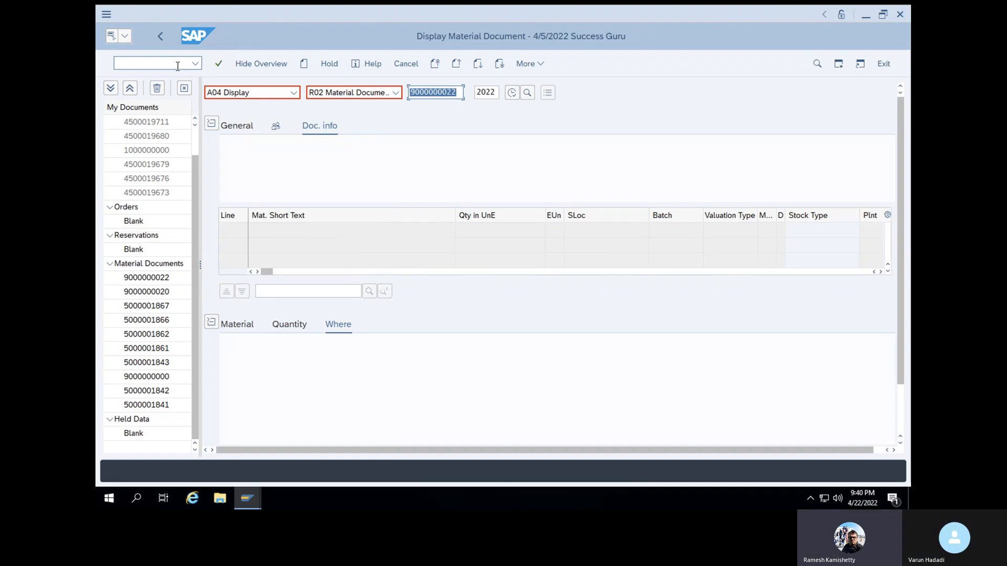
{"action": "left_click", "coordinate": [294, 93]}
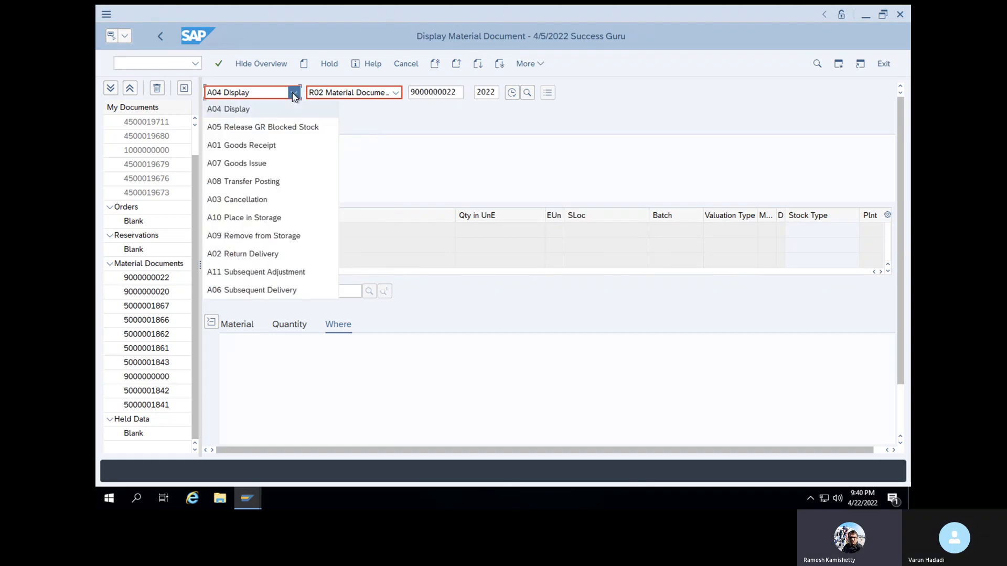
{"action": "left_click", "coordinate": [241, 200]}
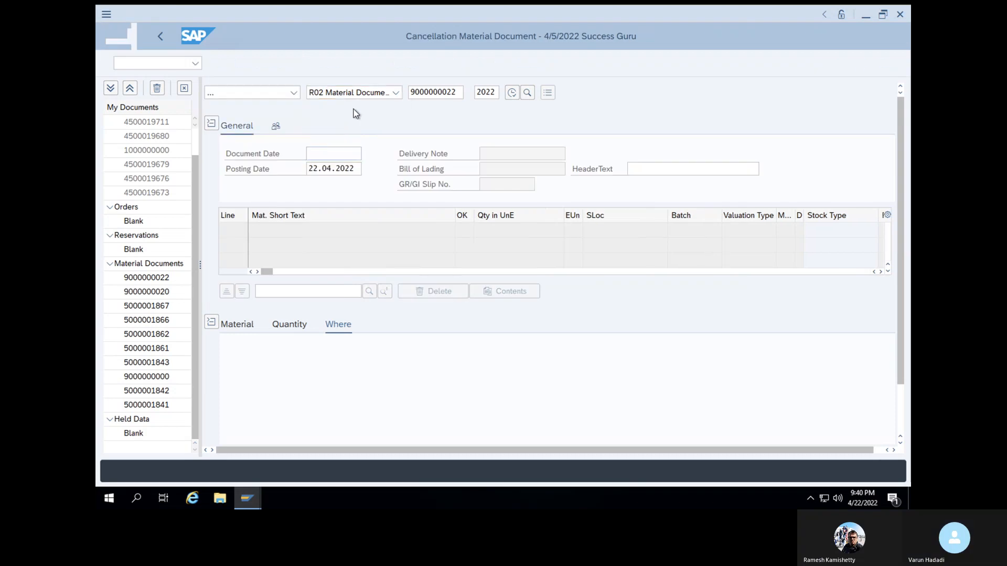
{"action": "left_click", "coordinate": [454, 99]}
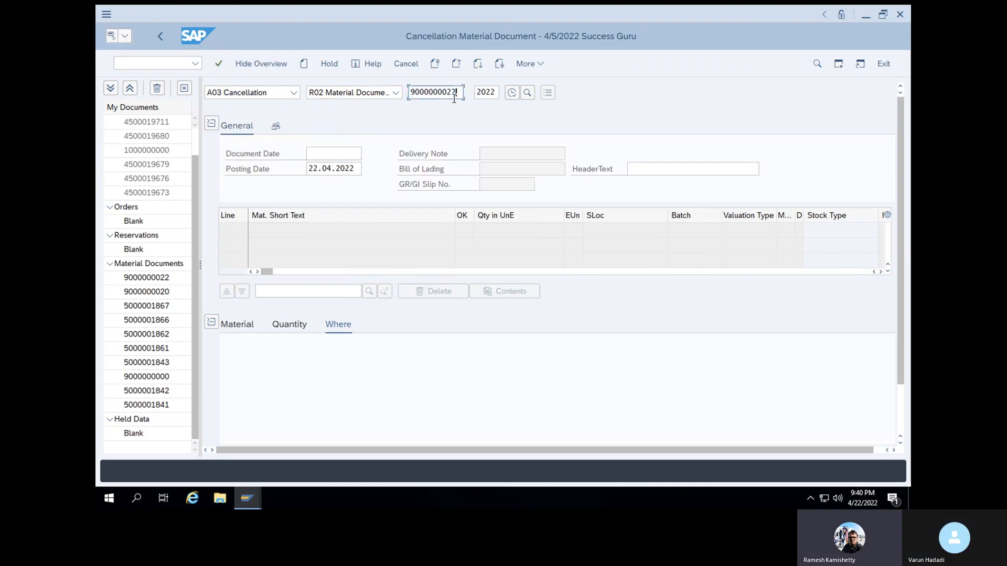
{"action": "key", "text": "Return"}
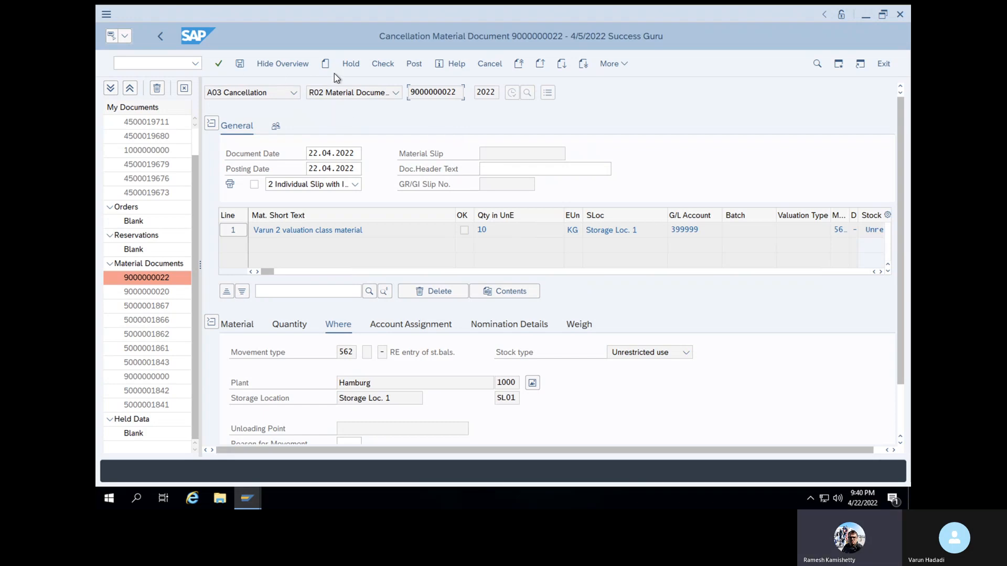
Check the cancellation document and flag its item on line 1 as OK
{"action": "left_click", "coordinate": [219, 64]}
{"action": "left_click", "coordinate": [386, 64]}
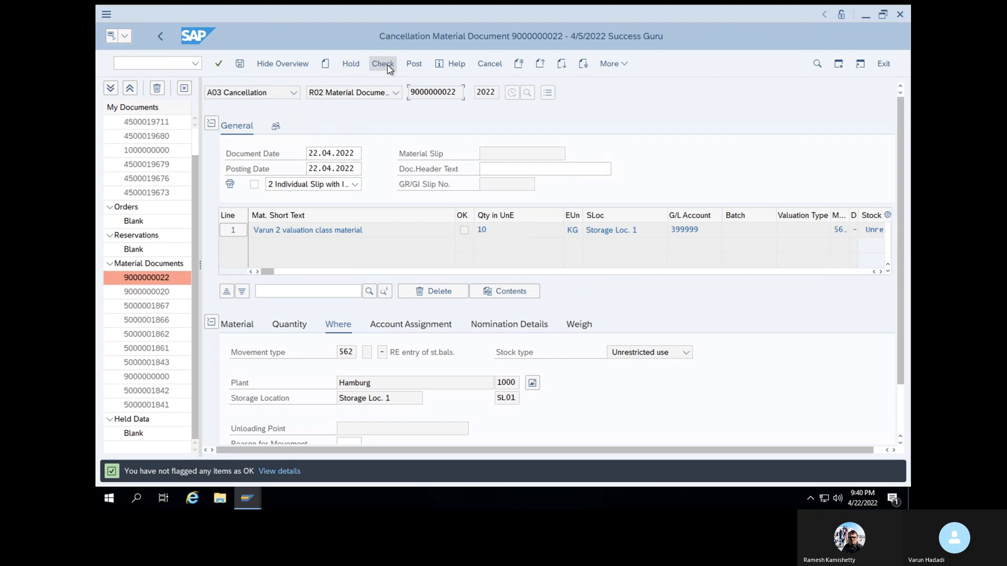
{"action": "scroll", "coordinate": [367, 412], "scroll_direction": "down", "scroll_amount": 3}
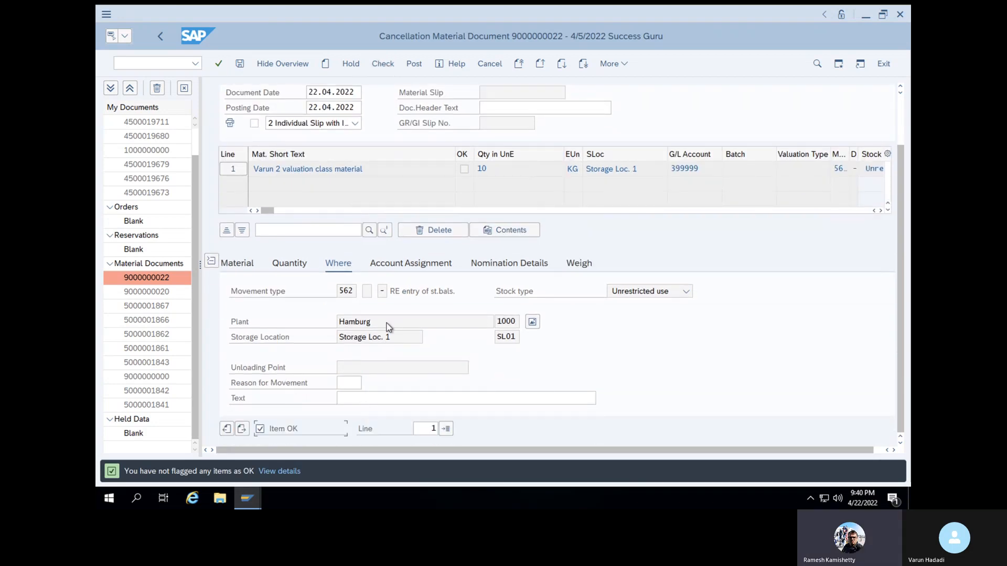
{"action": "scroll", "coordinate": [388, 328], "scroll_direction": "up", "scroll_amount": 3}
Examine the quantity and the movement type details of the cancellation item
{"action": "left_click", "coordinate": [487, 232]}
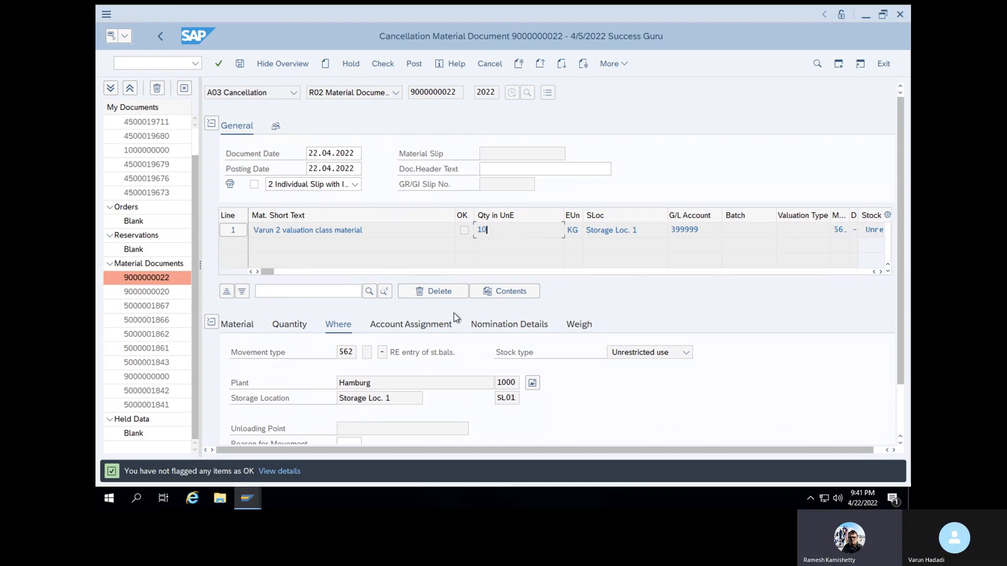
{"action": "left_click", "coordinate": [301, 325]}
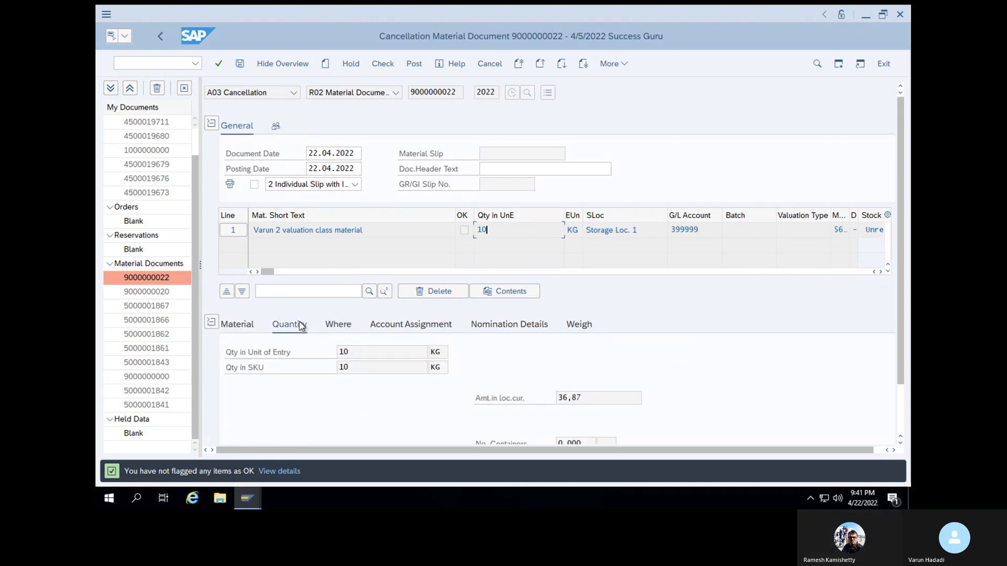
{"action": "left_click", "coordinate": [401, 352]}
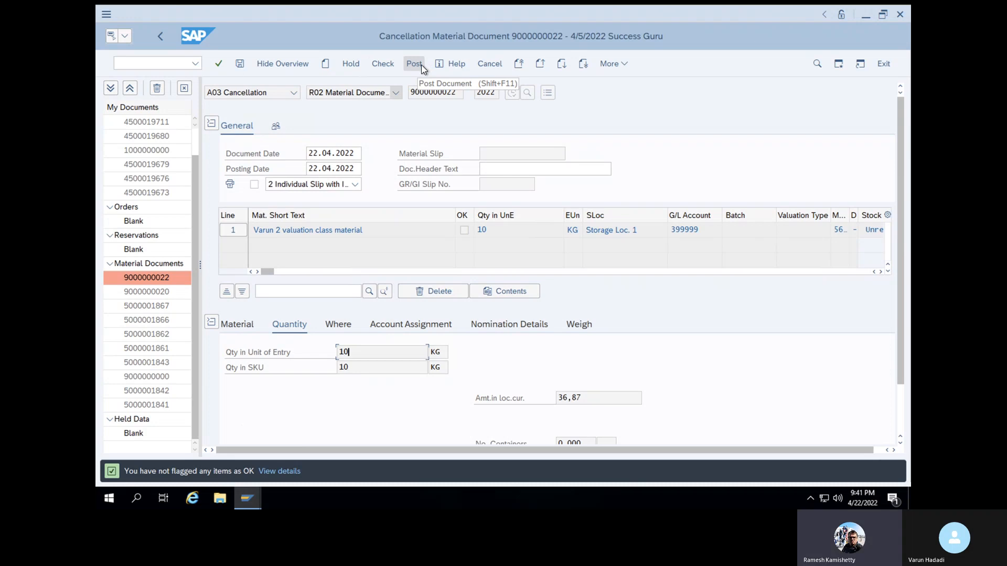
{"action": "left_click", "coordinate": [342, 324]}
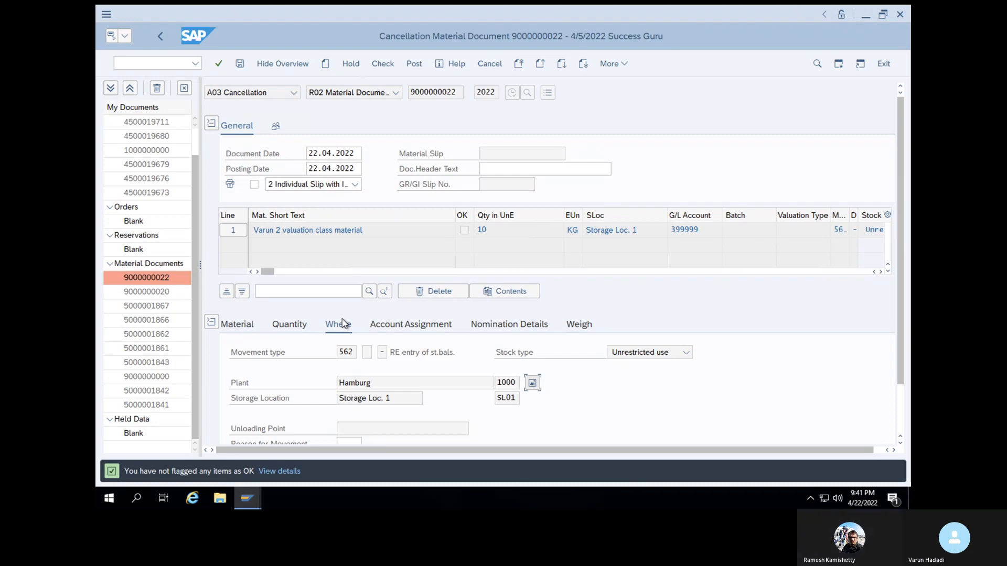
{"action": "left_click", "coordinate": [381, 62]}
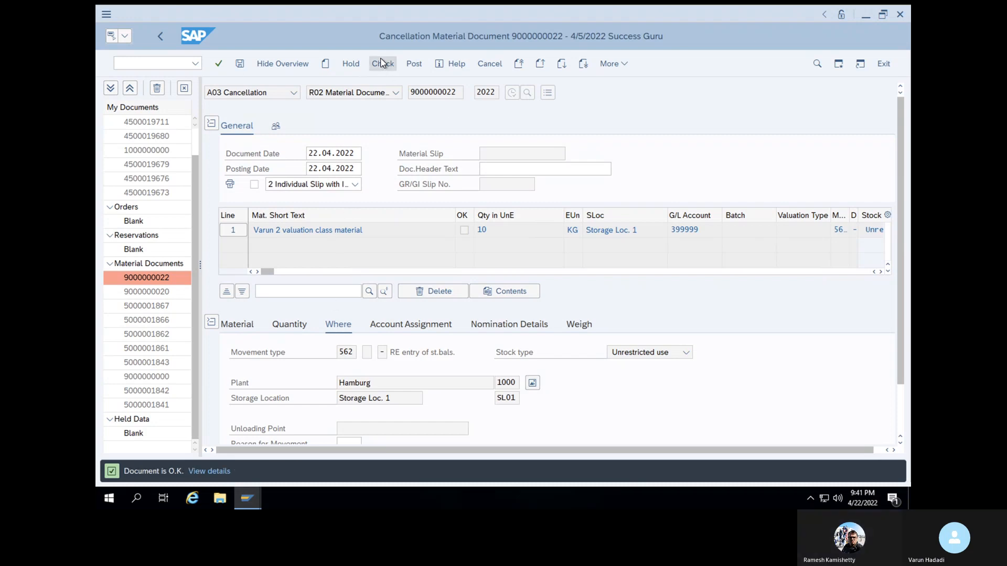
{"action": "left_click", "coordinate": [411, 64]}
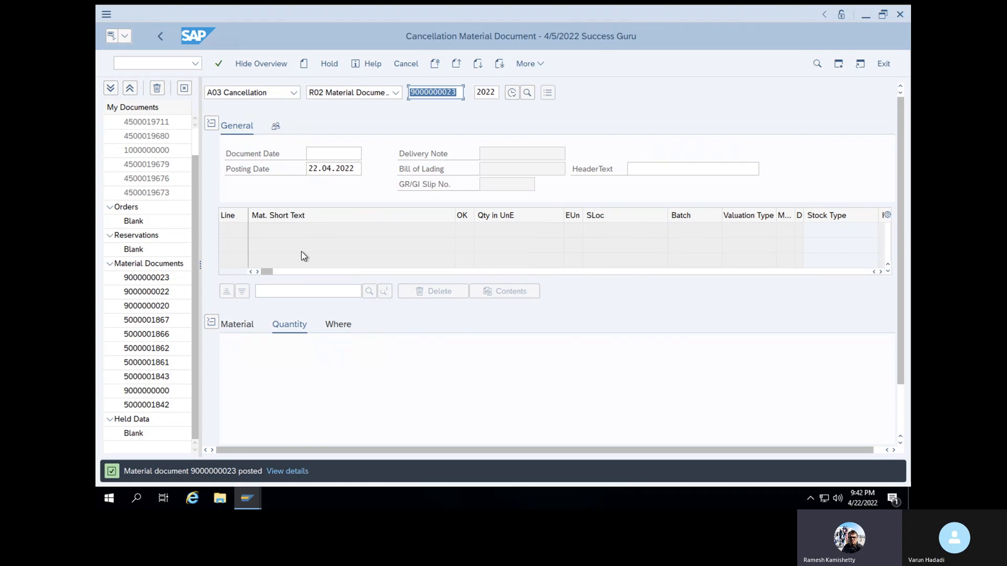
{"action": "left_click", "coordinate": [192, 475]}
{"action": "left_click_drag", "start_coordinate": [207, 476], "coordinate": [235, 481]}
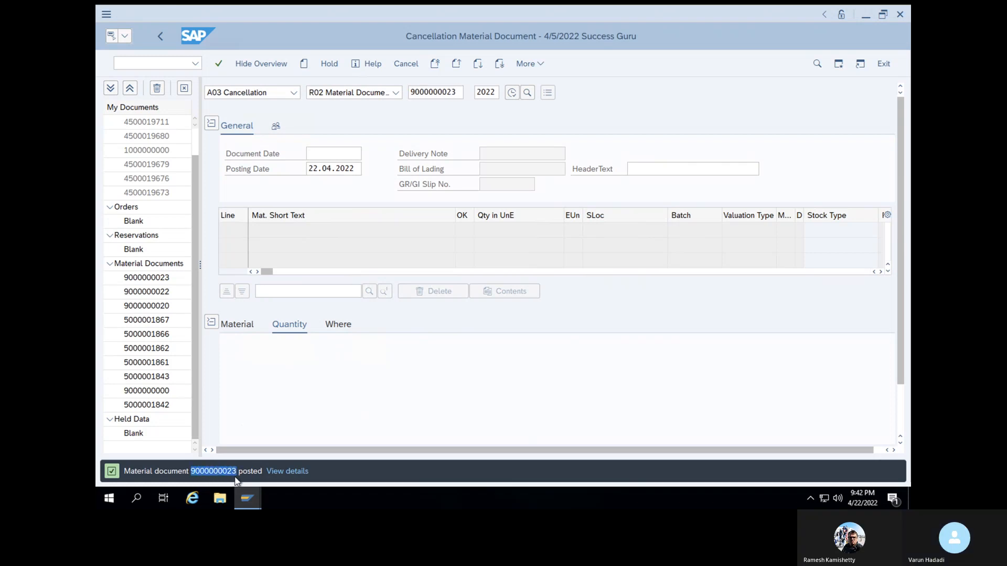
{"action": "key", "text": "ctrl+c"}
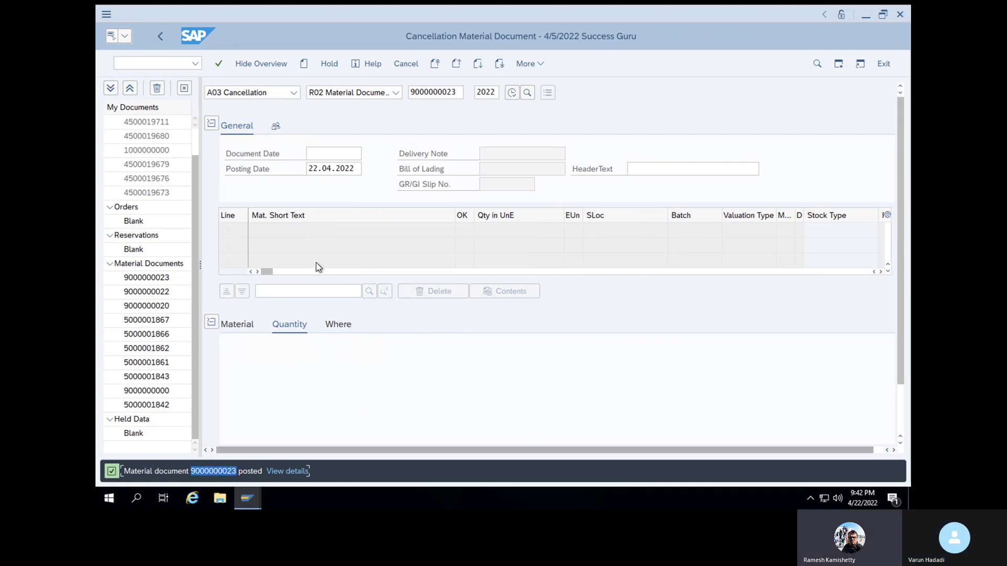
{"action": "left_click", "coordinate": [152, 65]}
{"action": "type", "text": "/NMIGO"}
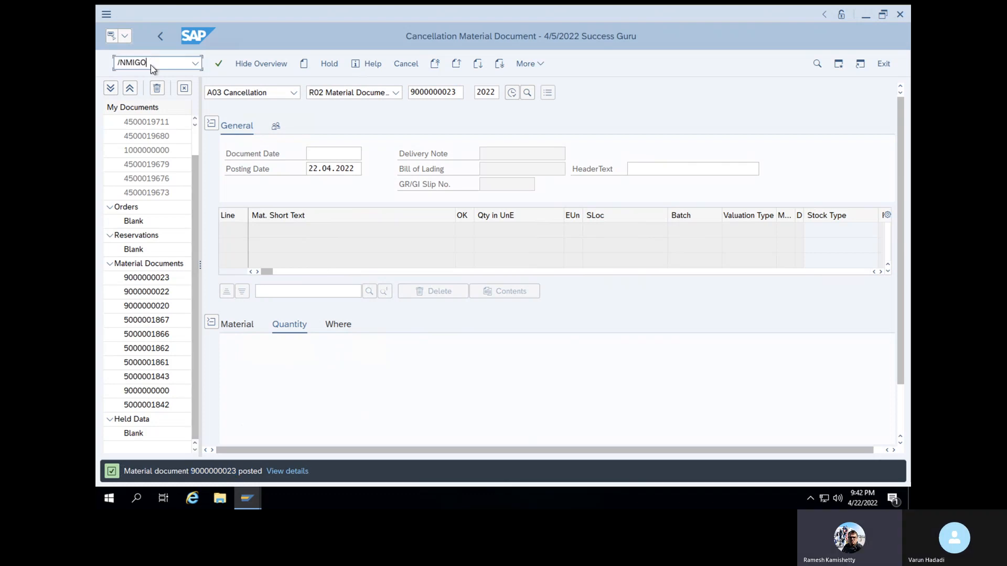
{"action": "key", "text": "Return"}
{"action": "left_click", "coordinate": [282, 99]}
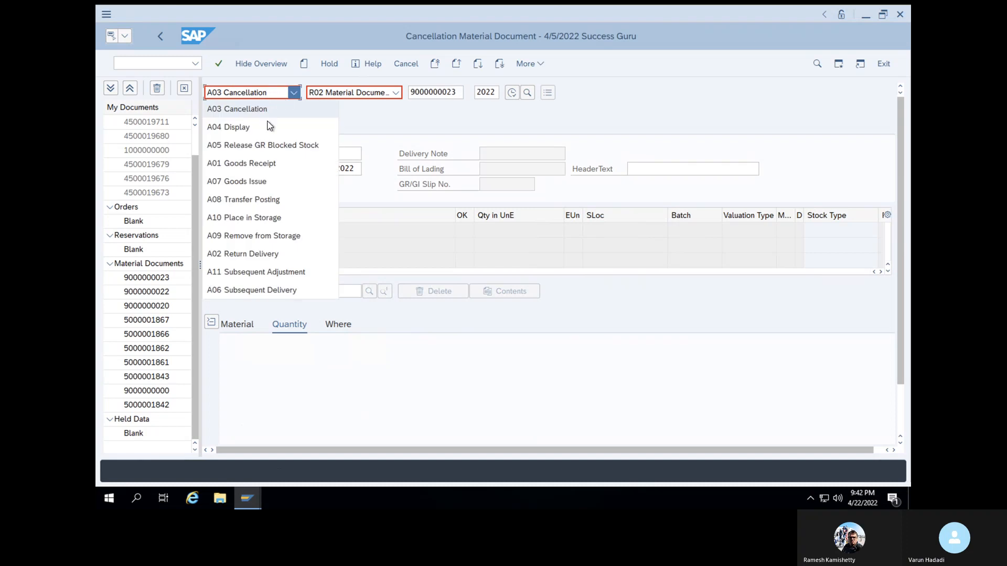
{"action": "left_click", "coordinate": [264, 128]}
{"action": "key", "text": "Return"}
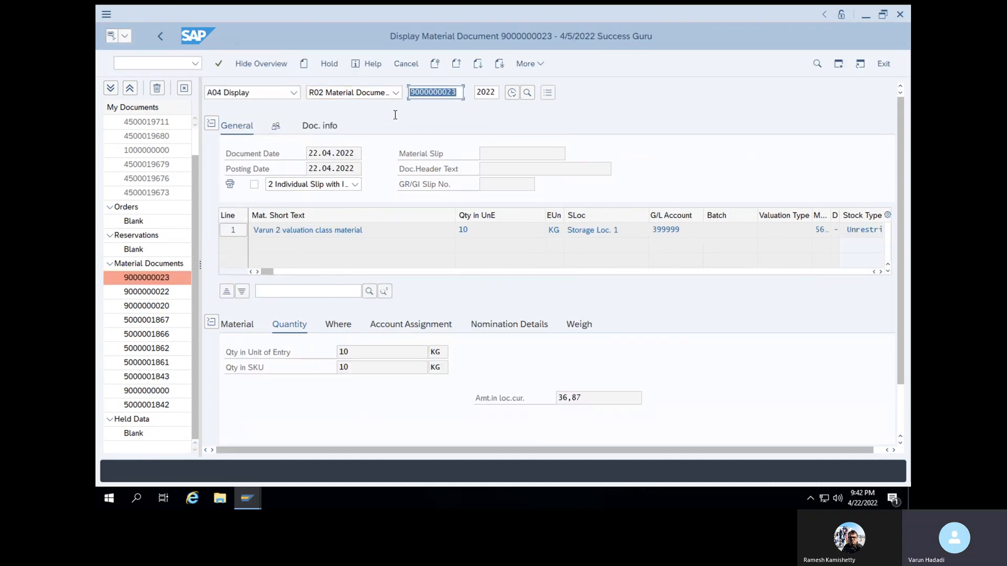
{"action": "left_click", "coordinate": [334, 127]}
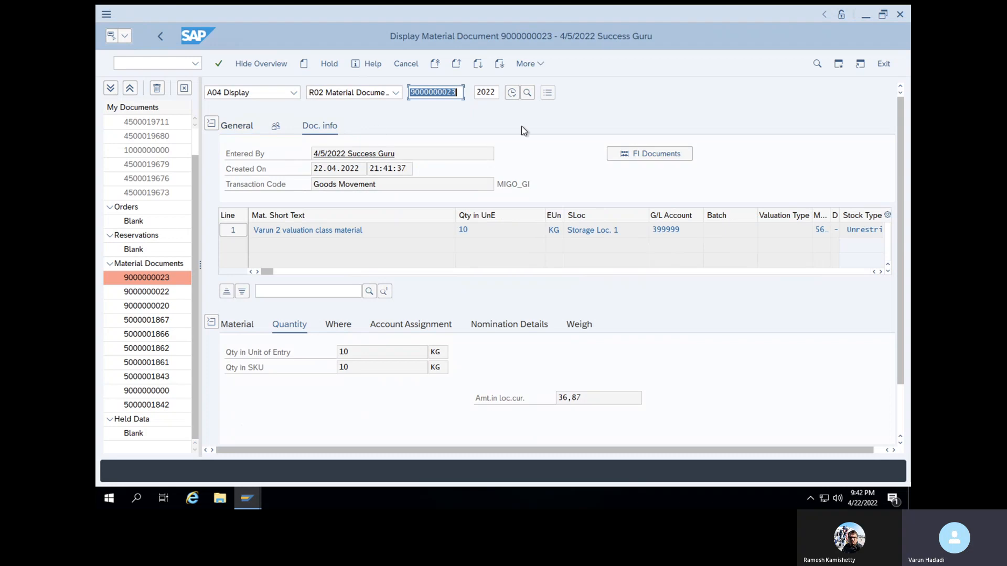
{"action": "left_click", "coordinate": [662, 155]}
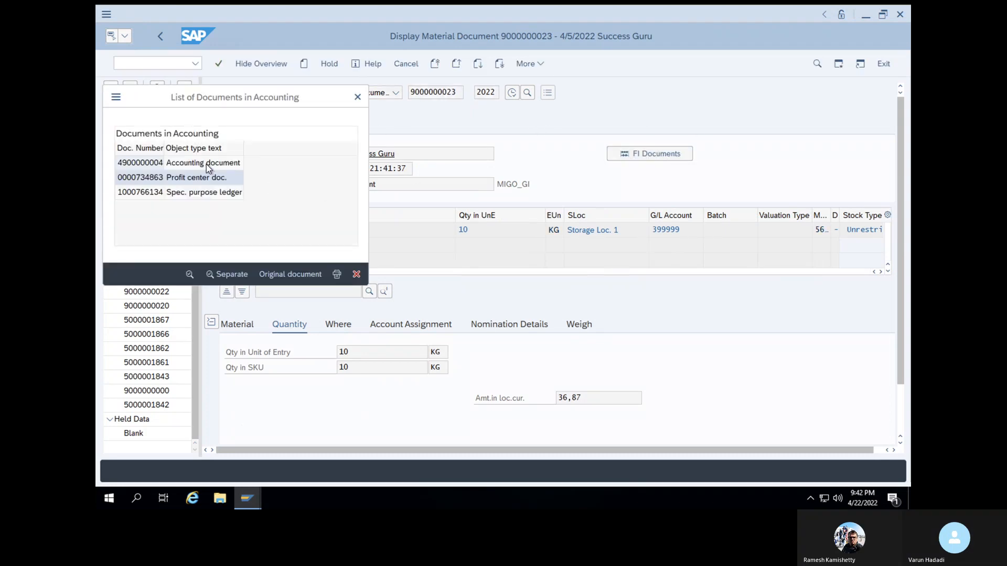
{"action": "double_click", "coordinate": [206, 165]}
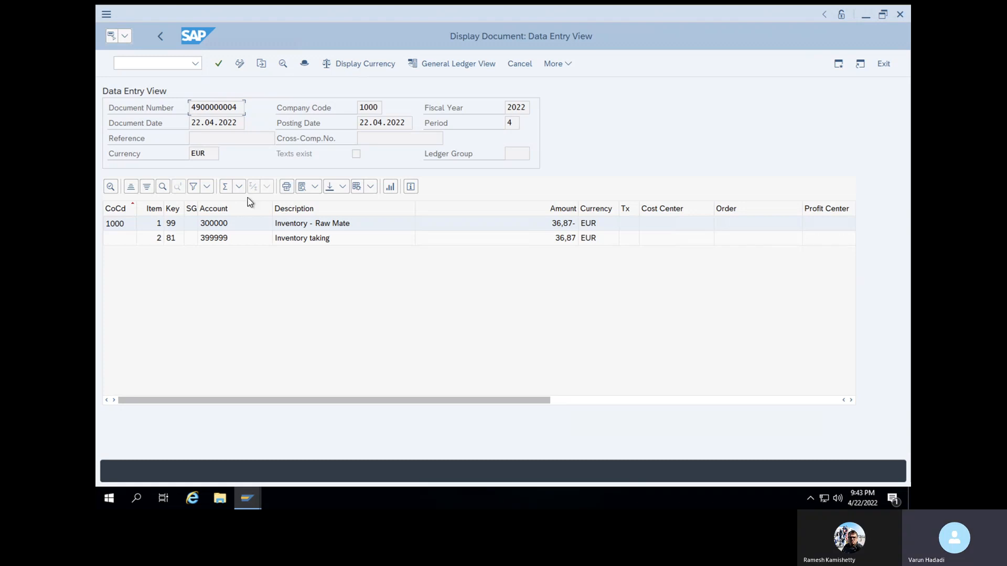
Run the MB51 material document list for material 50066166, plant 1000 and storage location SL01
{"action": "left_click", "coordinate": [129, 62]}
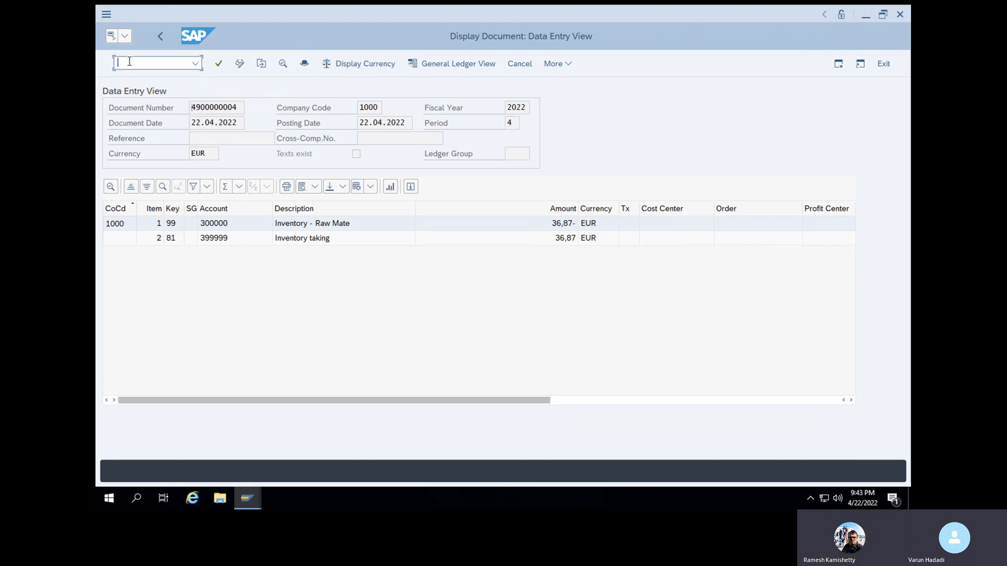
{"action": "type", "text": "/NMB51"}
{"action": "key", "text": "Return"}
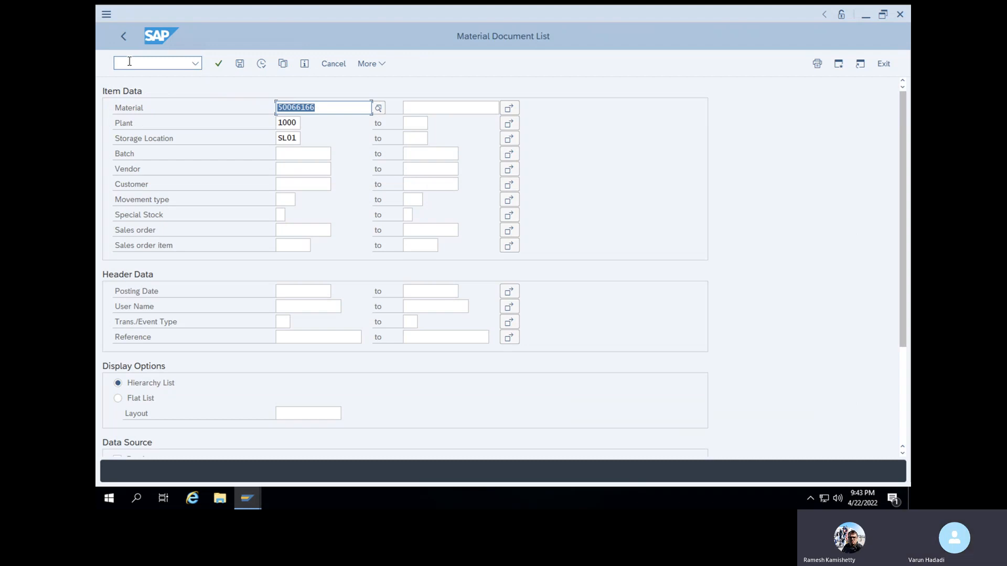
{"action": "left_click", "coordinate": [260, 64]}
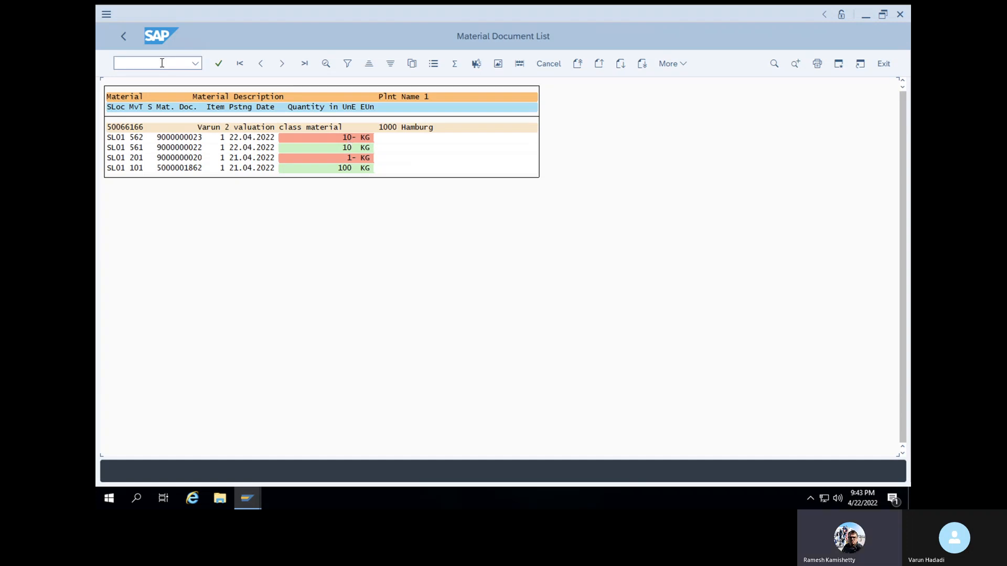
{"action": "double_click", "coordinate": [136, 169]}
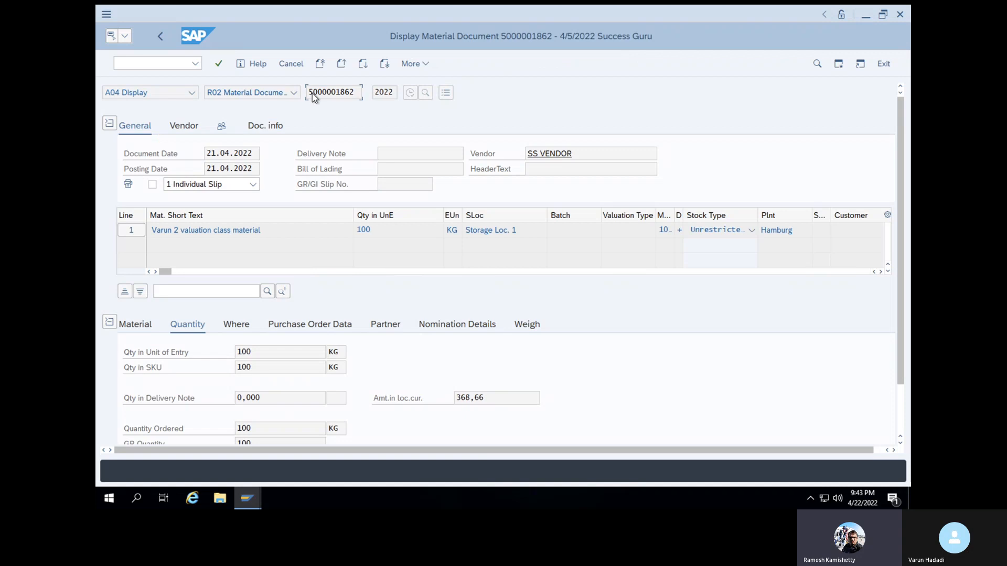
{"action": "left_click_drag", "start_coordinate": [309, 93], "coordinate": [358, 91]}
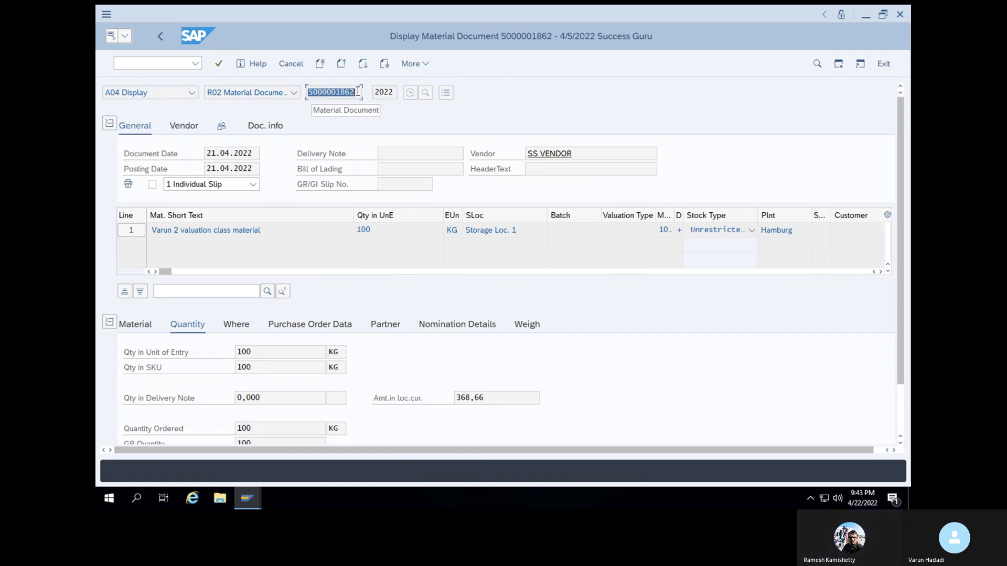
{"action": "left_click", "coordinate": [153, 61]}
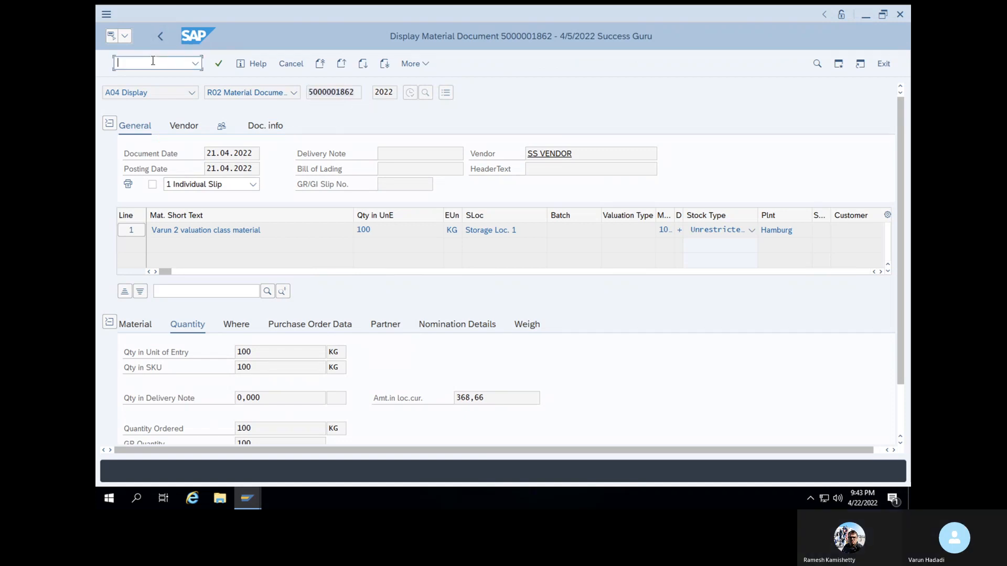
{"action": "type", "text": "/NMIGO"}
{"action": "key", "text": "Return"}
{"action": "left_click", "coordinate": [243, 93]}
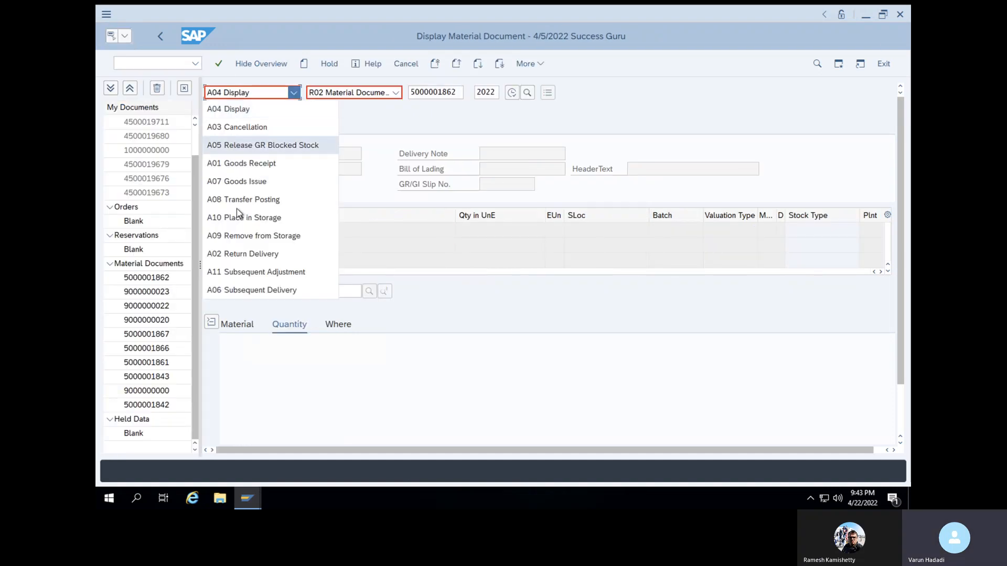
{"action": "left_click", "coordinate": [248, 128]}
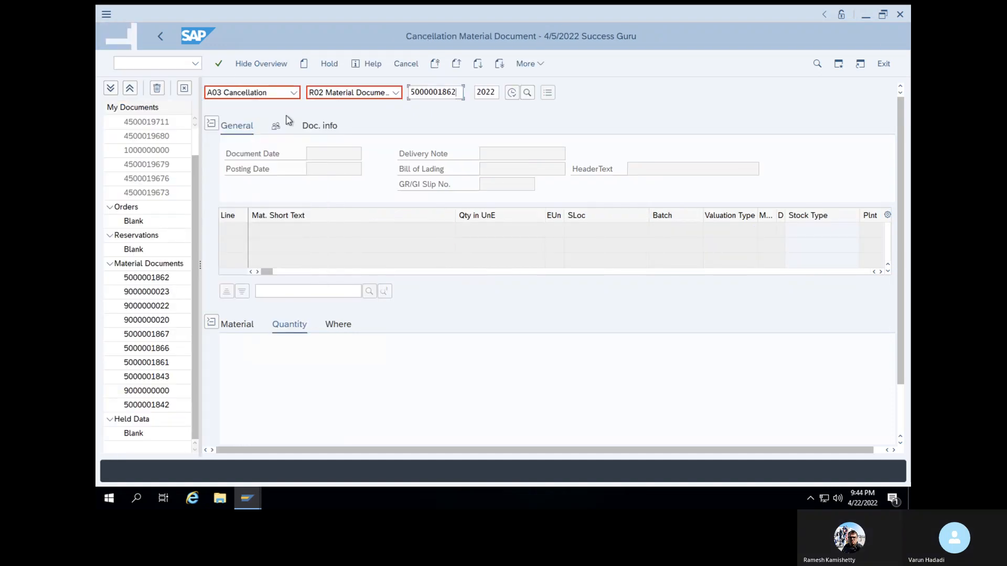
{"action": "key", "text": "BackSpace"}
{"action": "key", "text": "ctrl+v"}
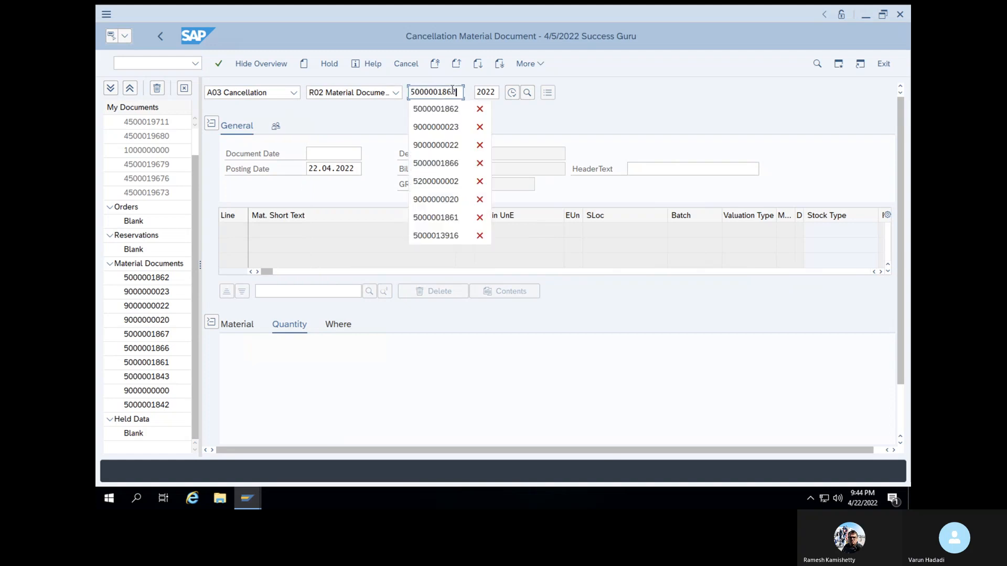
{"action": "key", "text": "Return"}
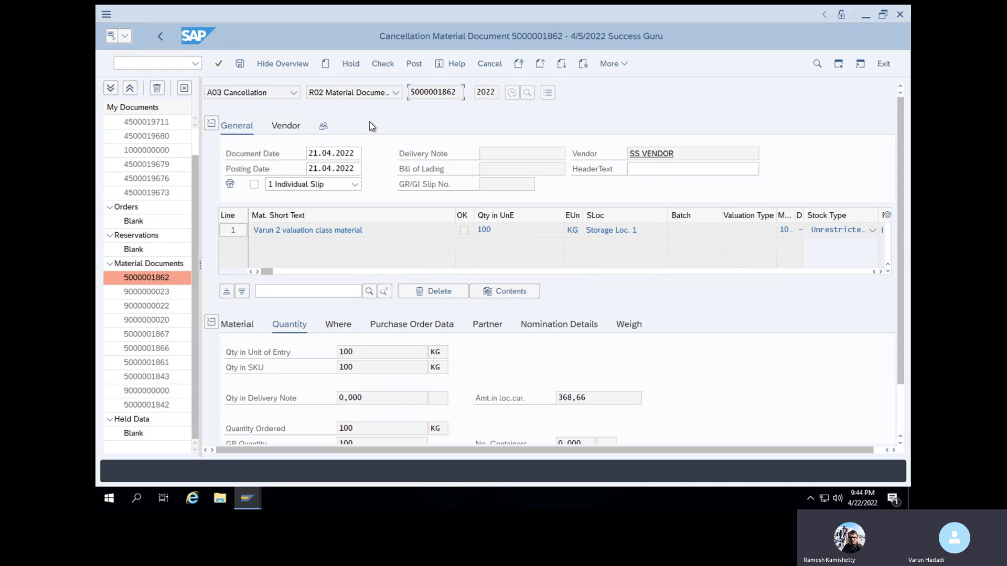
{"action": "scroll", "coordinate": [378, 338], "scroll_direction": "down", "scroll_amount": 1}
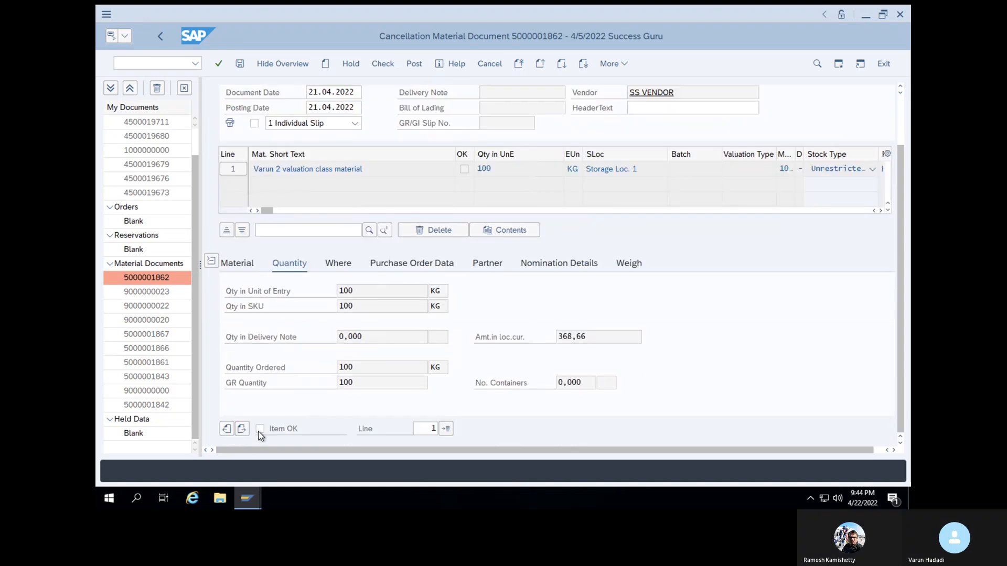
{"action": "left_click", "coordinate": [383, 64]}
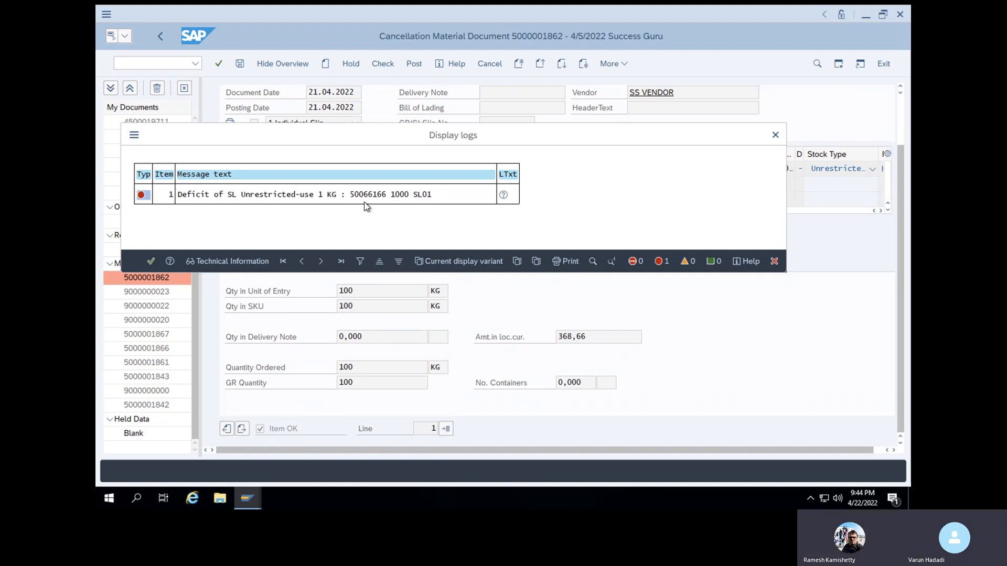
{"action": "left_click", "coordinate": [297, 195]}
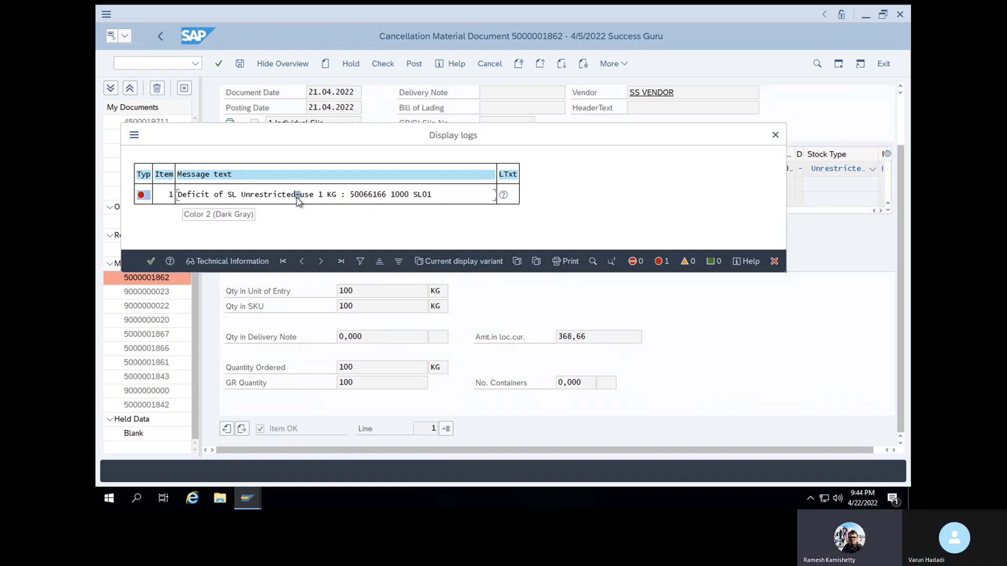
{"action": "left_click", "coordinate": [151, 262]}
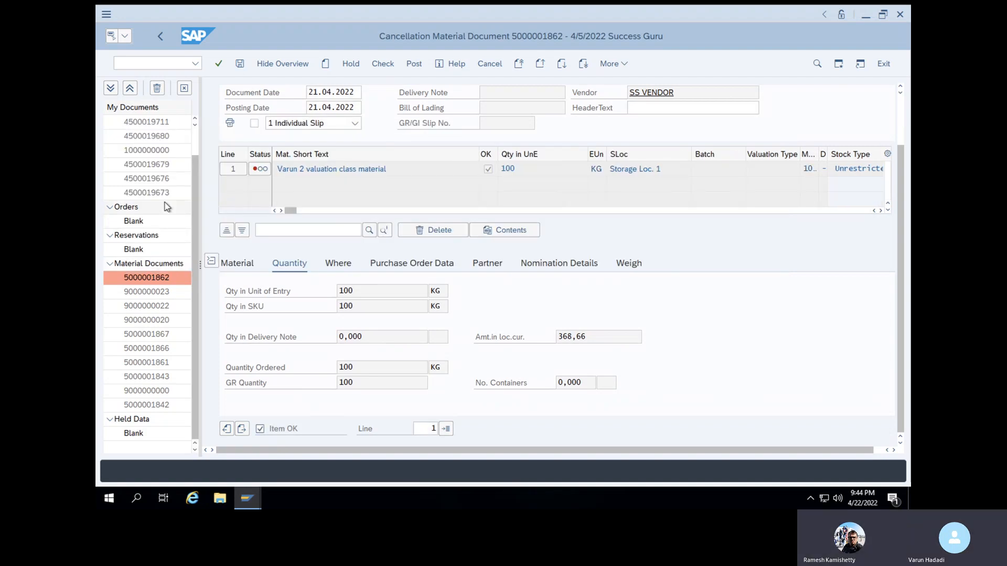
Display the MMBE stock overview of material 50066166 for plant 1000 and storage location SL01
{"action": "left_click", "coordinate": [149, 64]}
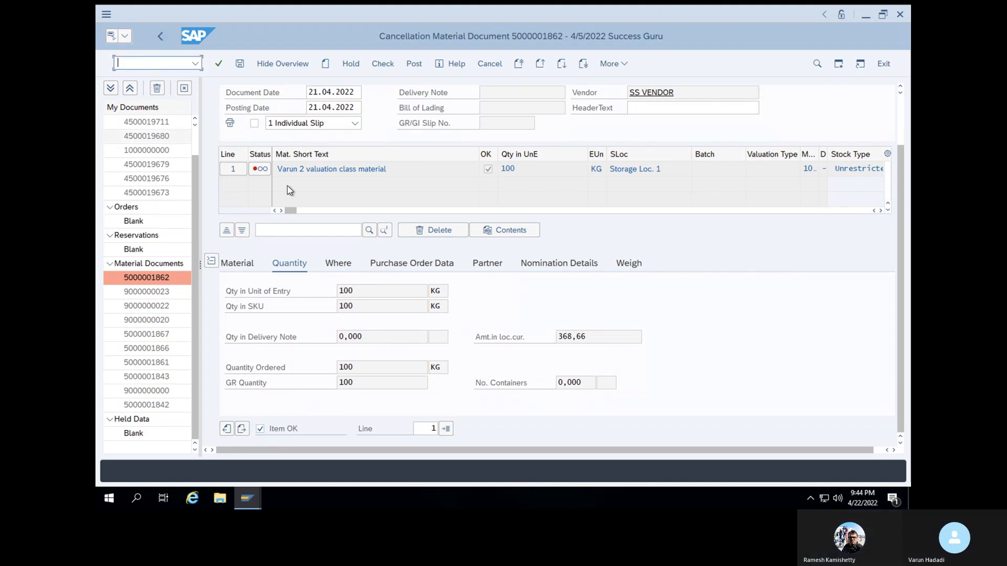
{"action": "type", "text": "/NMMBE"}
{"action": "key", "text": "Return"}
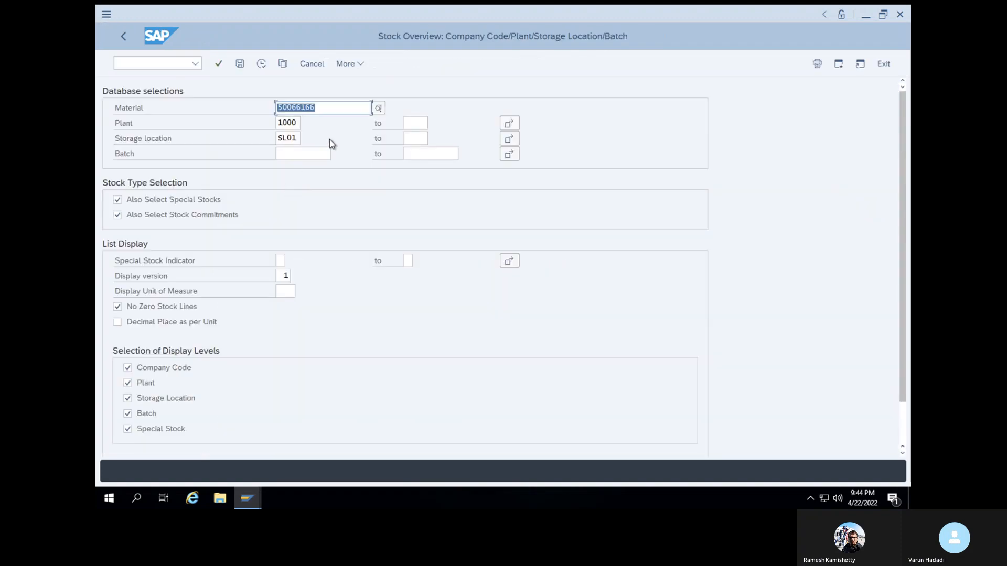
{"action": "left_click", "coordinate": [266, 64]}
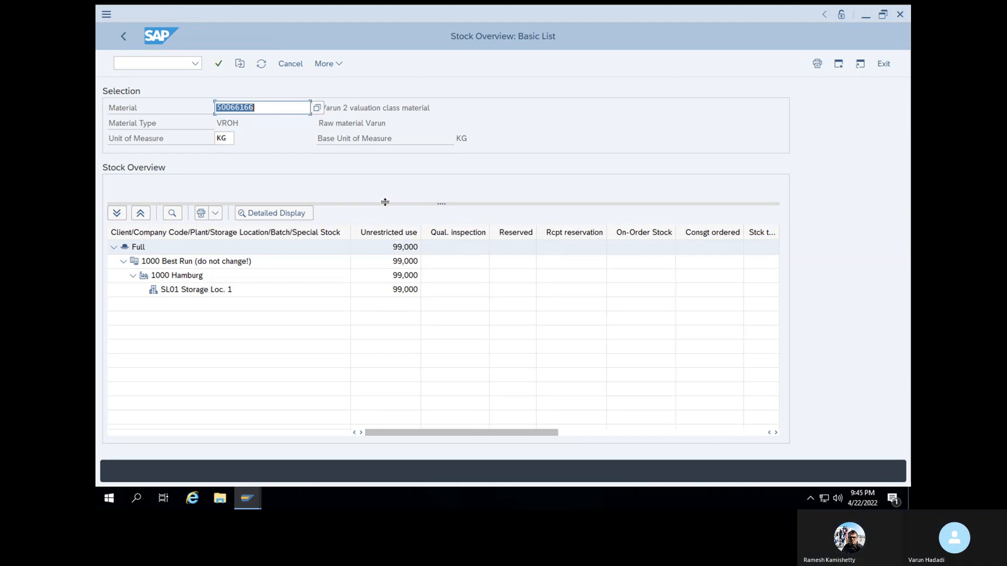
Run the MB51 material document list again for material 50066166 in plant 1000, storage location SL01
{"action": "left_click", "coordinate": [174, 64]}
{"action": "type", "text": "/NMB51"}
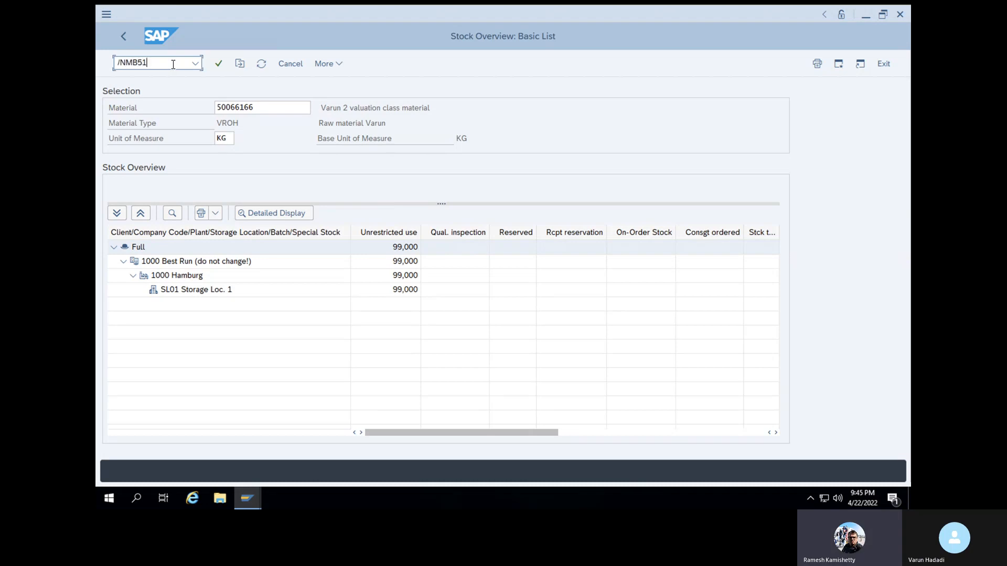
{"action": "key", "text": "Return"}
{"action": "left_click", "coordinate": [262, 64]}
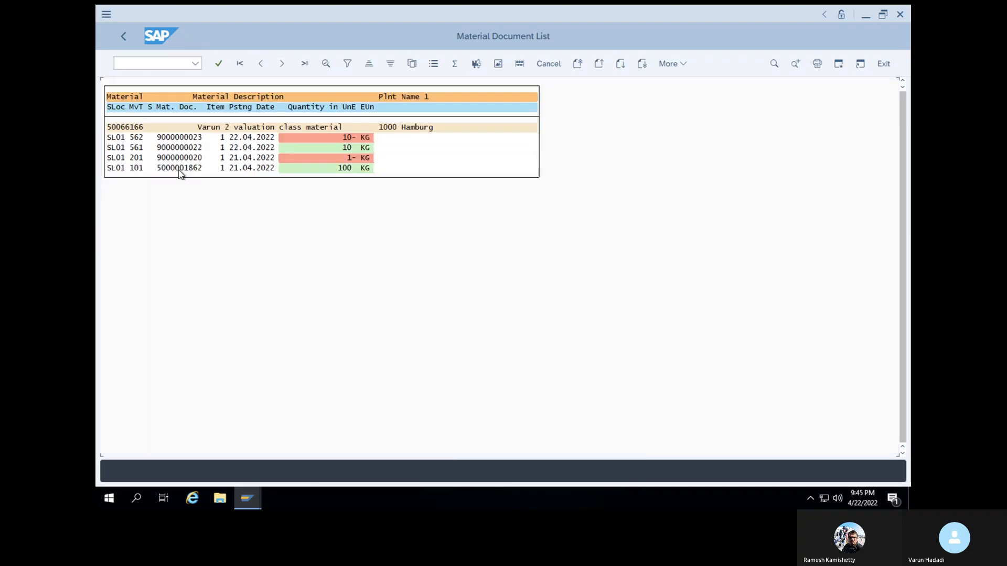
{"action": "double_click", "coordinate": [135, 159]}
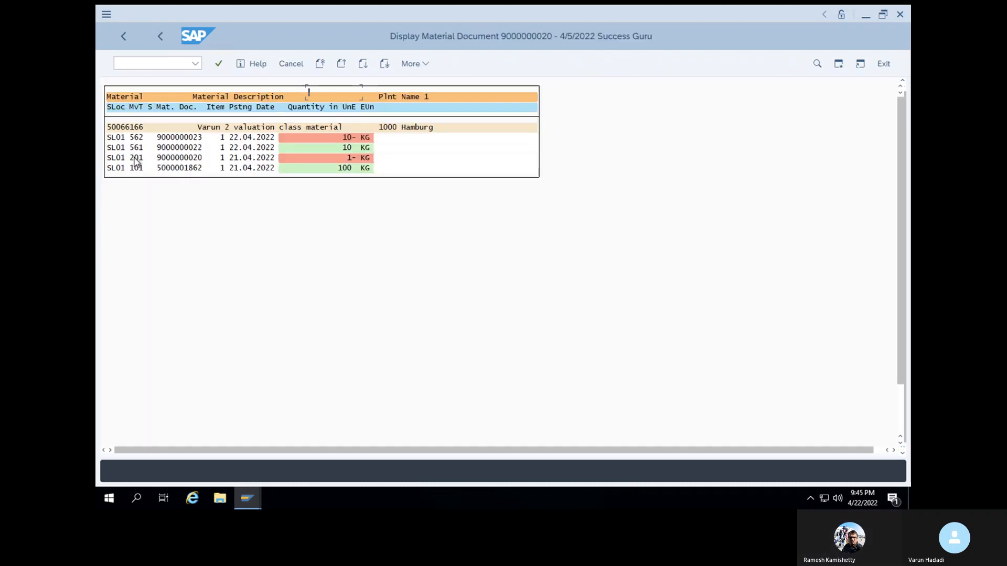
{"action": "left_click_drag", "start_coordinate": [355, 92], "coordinate": [307, 96]}
{"action": "key", "text": "ctrl+c"}
{"action": "left_click", "coordinate": [164, 63]}
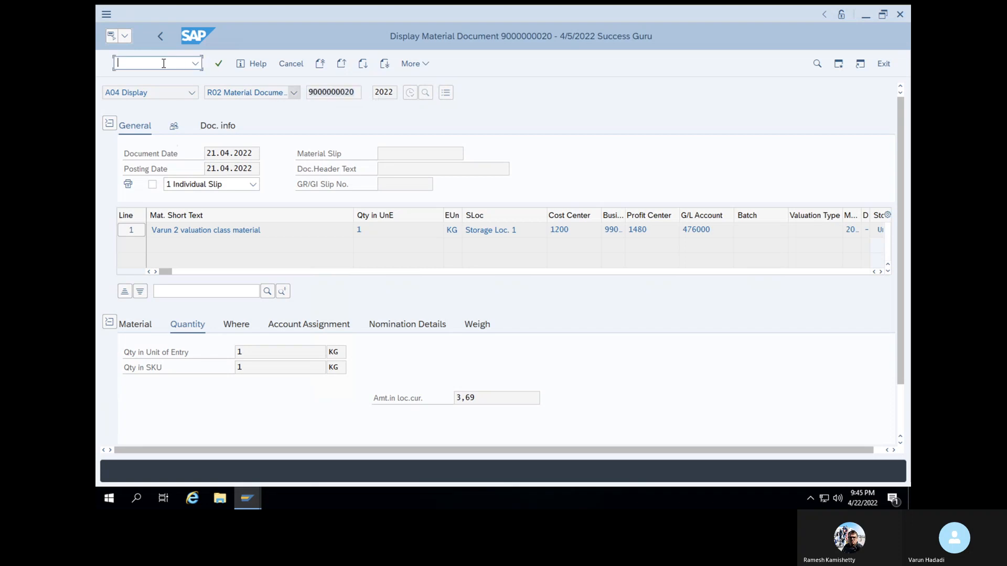
{"action": "type", "text": "/nmigo"}
{"action": "key", "text": "Return"}
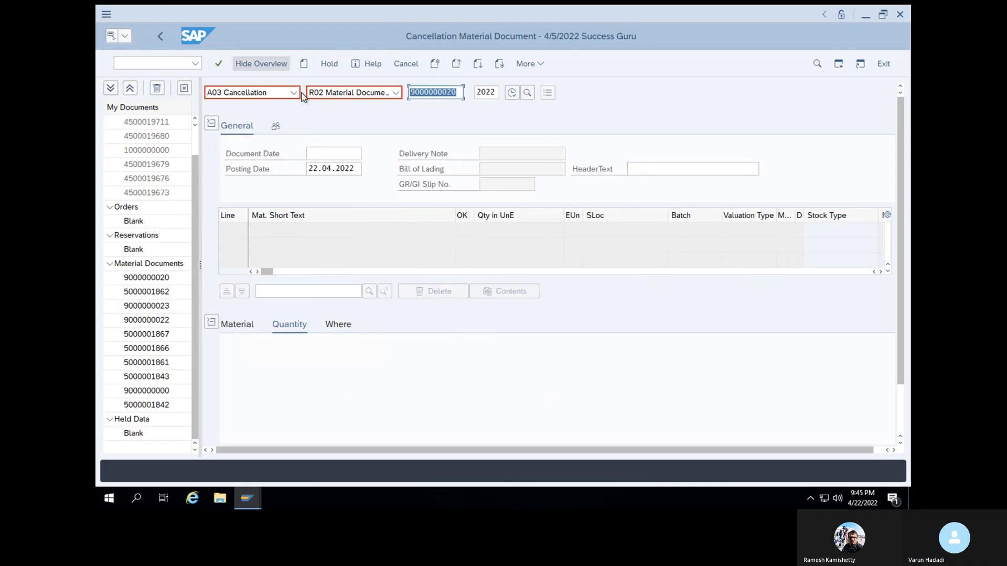
{"action": "key", "text": "BackSpace"}
{"action": "key", "text": "ctrl+v"}
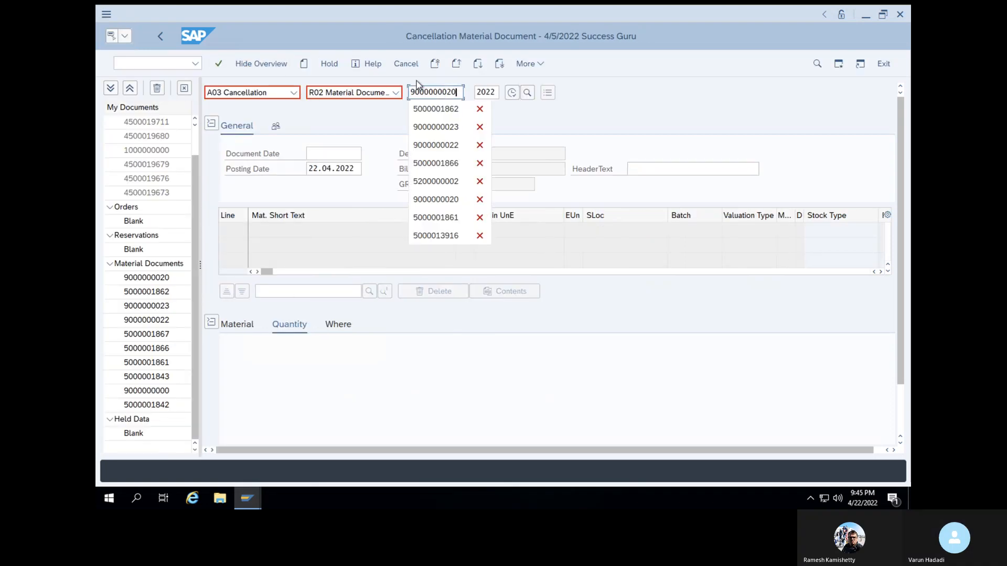
{"action": "key", "text": "Return"}
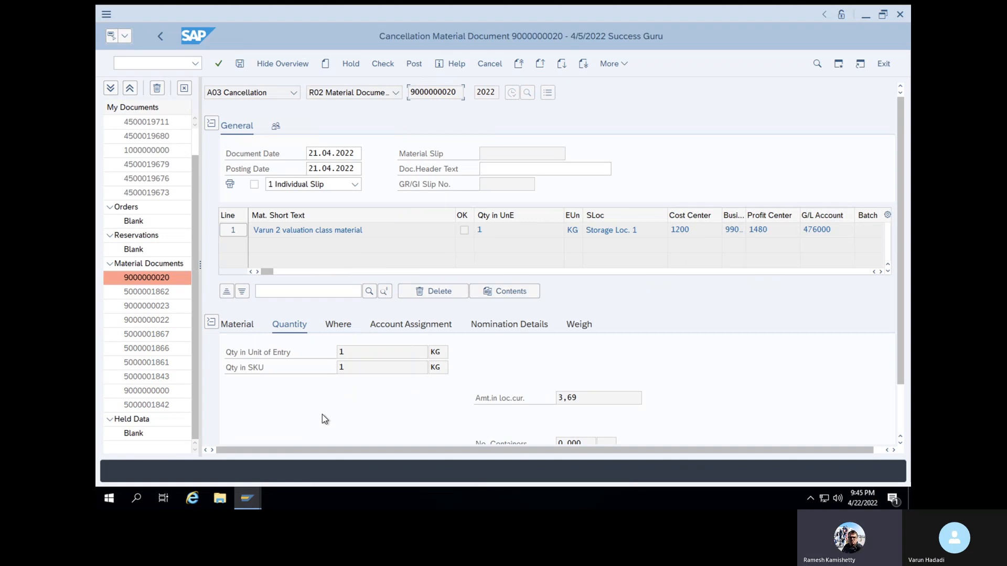
{"action": "scroll", "coordinate": [322, 414], "scroll_direction": "down", "scroll_amount": 2}
{"action": "left_click", "coordinate": [261, 429]}
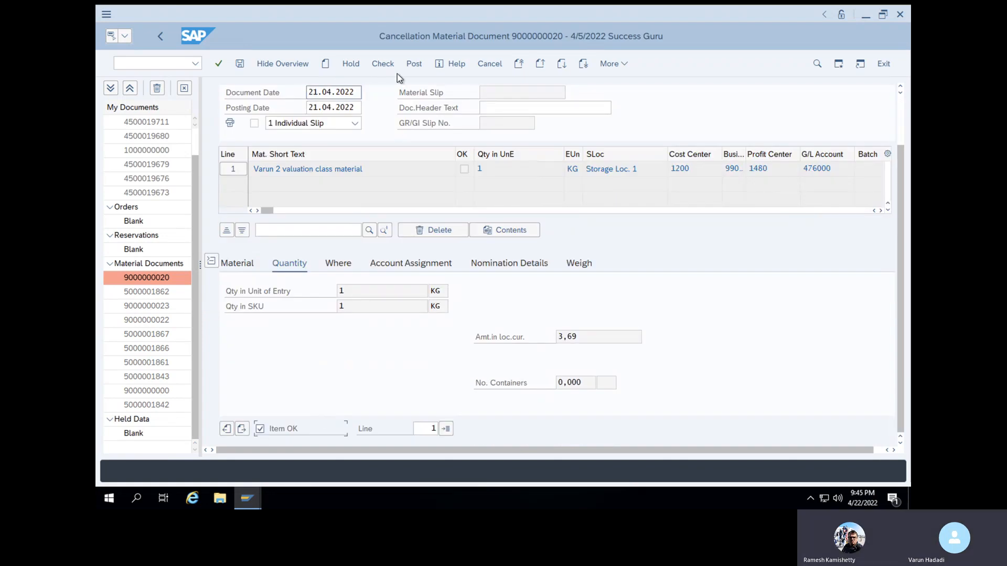
{"action": "left_click", "coordinate": [381, 68]}
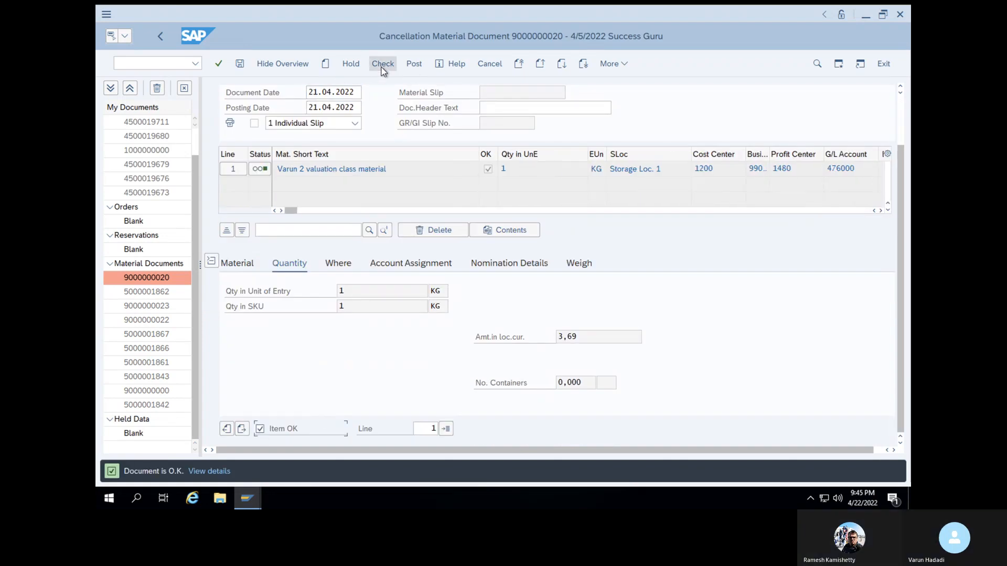
{"action": "left_click", "coordinate": [413, 64]}
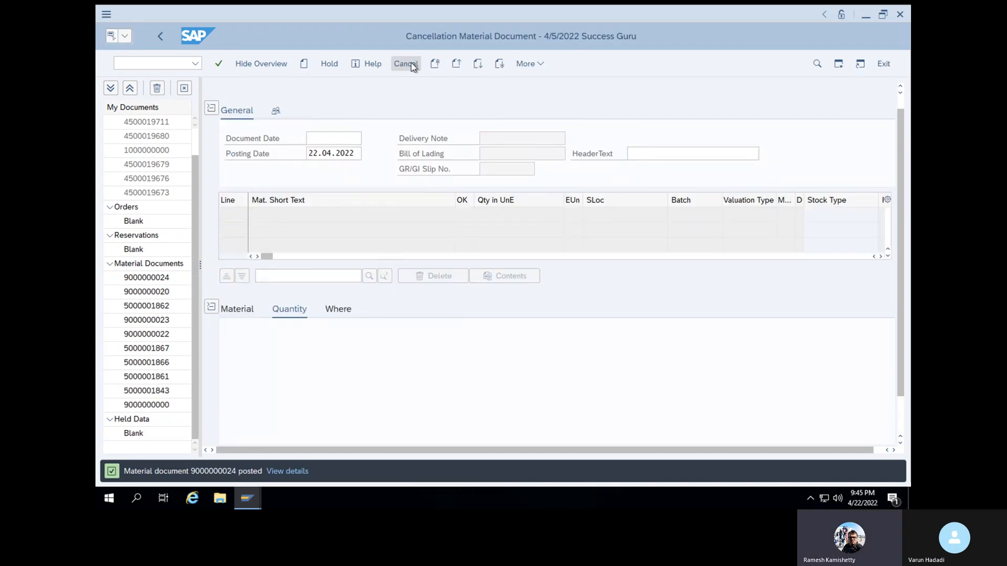
Run the MB51 material document list for material 50066166 in plant 1000, storage location SL01
{"action": "left_click", "coordinate": [144, 68]}
{"action": "type", "text": "/NMBV"}
{"action": "key", "text": "BackSpace"}
{"action": "type", "text": "51"}
{"action": "key", "text": "Return"}
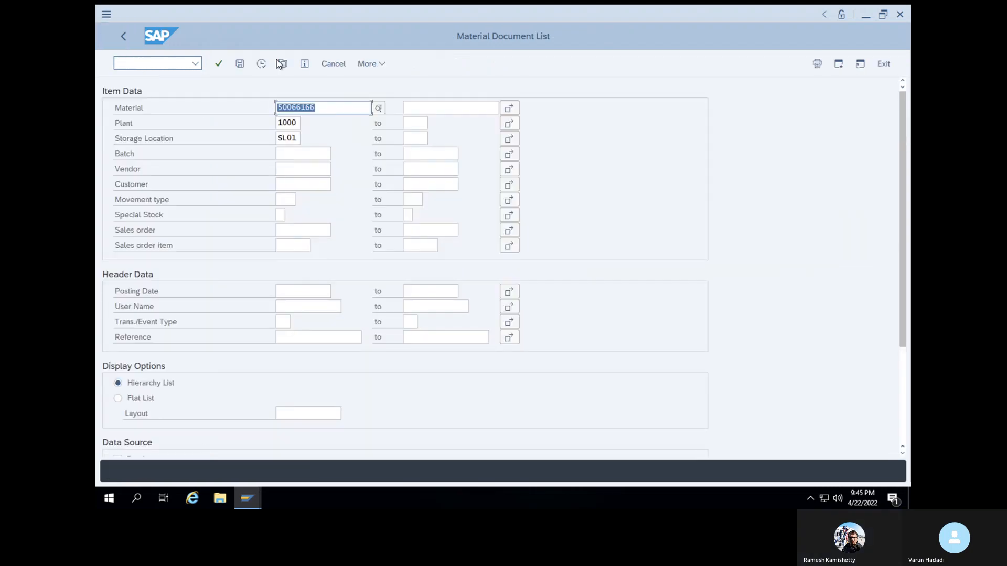
{"action": "left_click", "coordinate": [263, 65]}
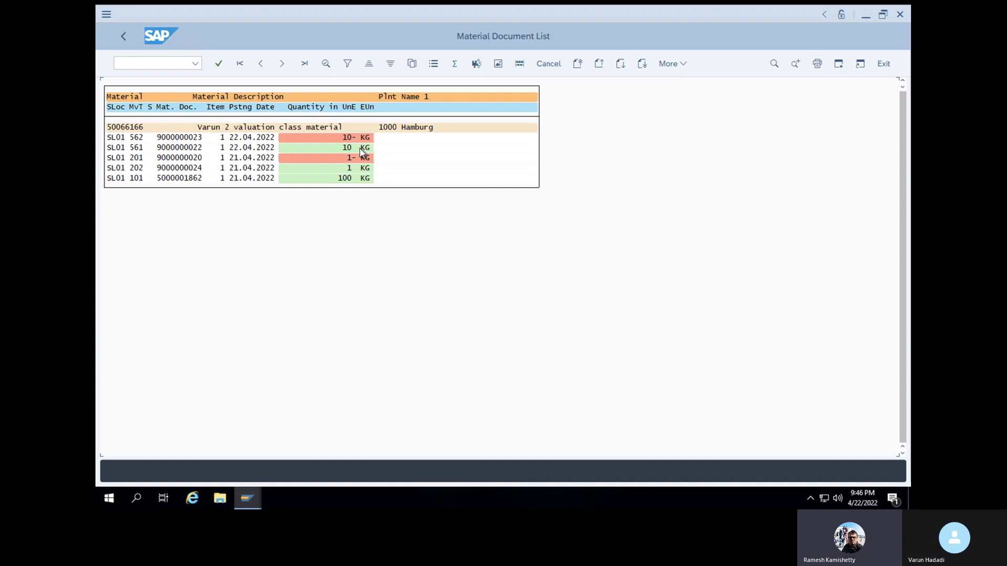
Display the MMBE stock overview of material 50066166 in plant 1000, storage location SL01
{"action": "left_click", "coordinate": [130, 59]}
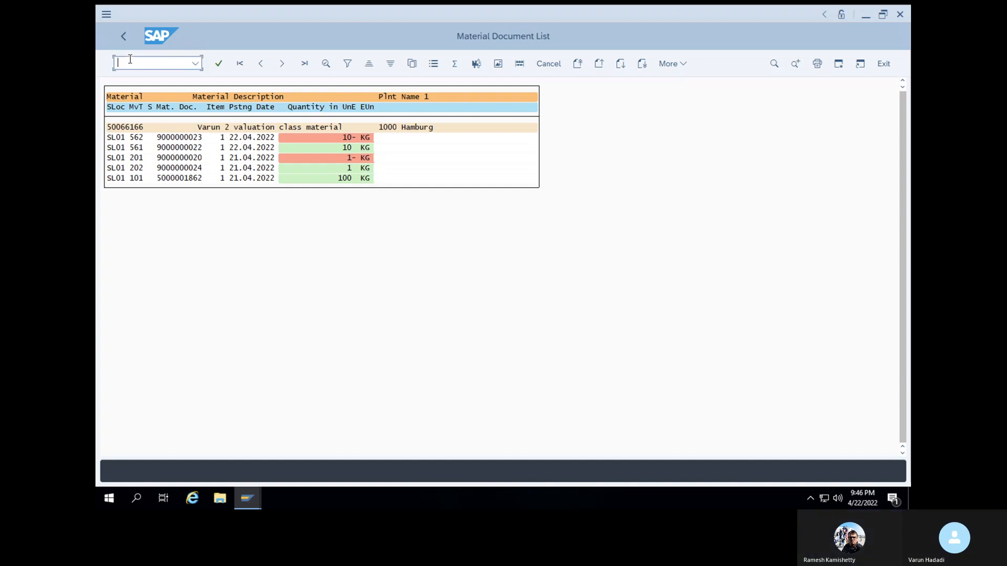
{"action": "type", "text": "/N"}
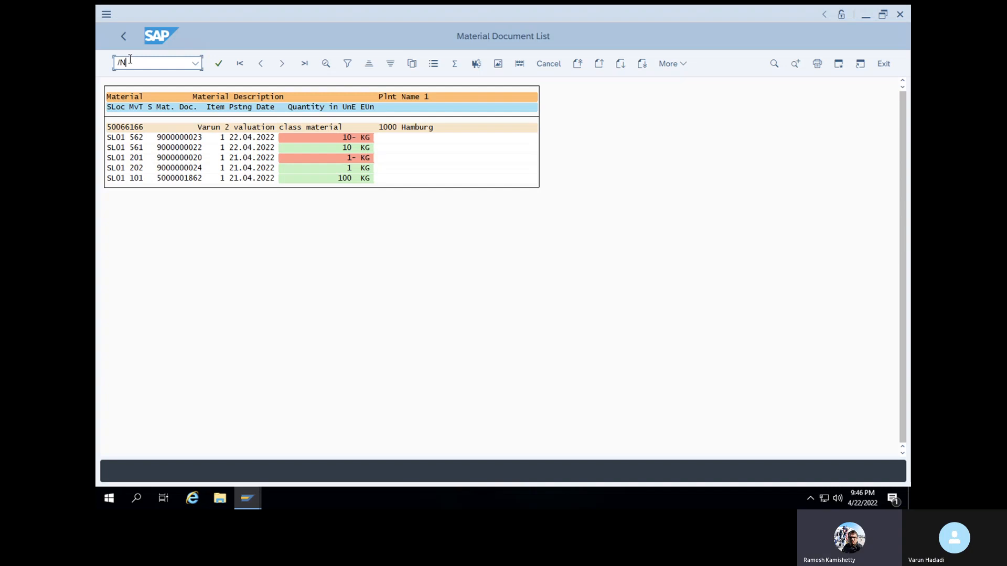
{"action": "type", "text": "MMBE"}
{"action": "key", "text": "Return"}
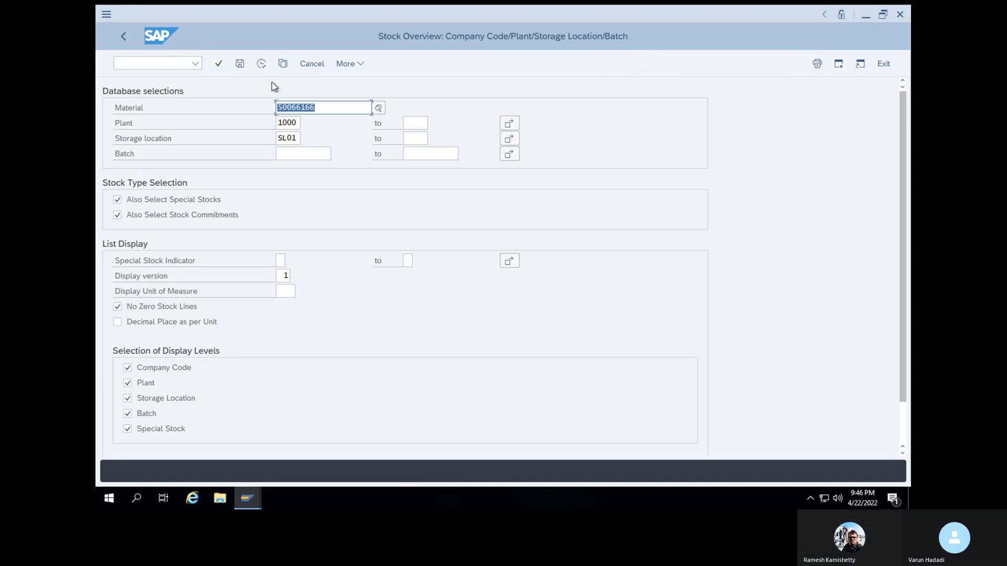
{"action": "left_click", "coordinate": [262, 65]}
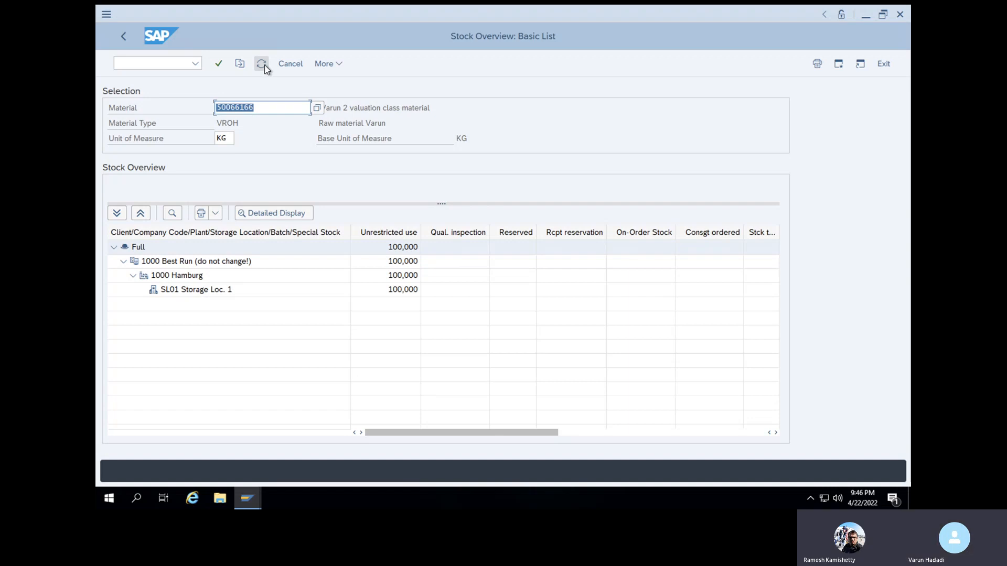
Return to transaction MB51 and list the material documents of 50066166 for plant 1000 and storage location SL01 again
{"action": "left_click", "coordinate": [179, 65]}
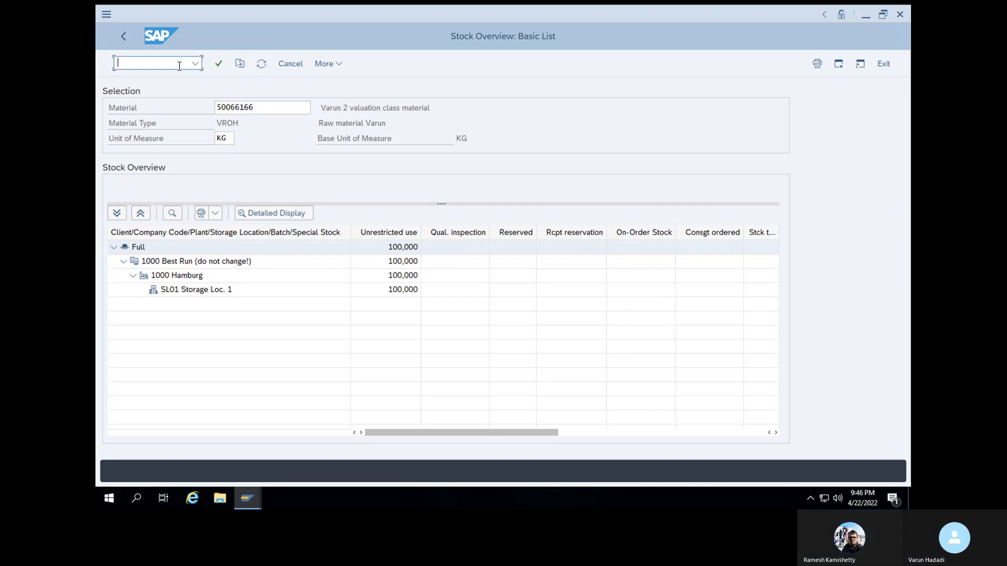
{"action": "type", "text": "/NMM"}
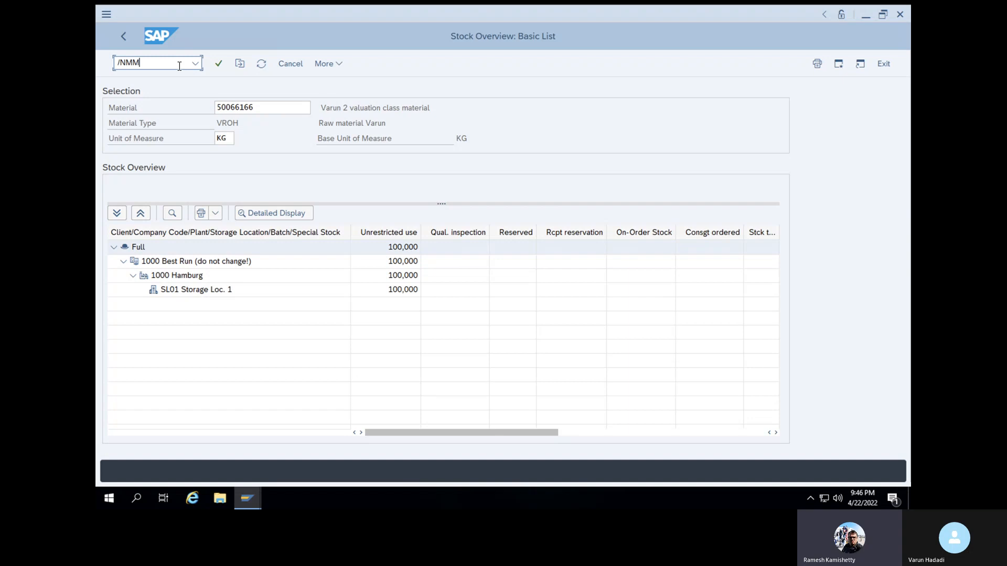
{"action": "key", "text": "BackSpace"}
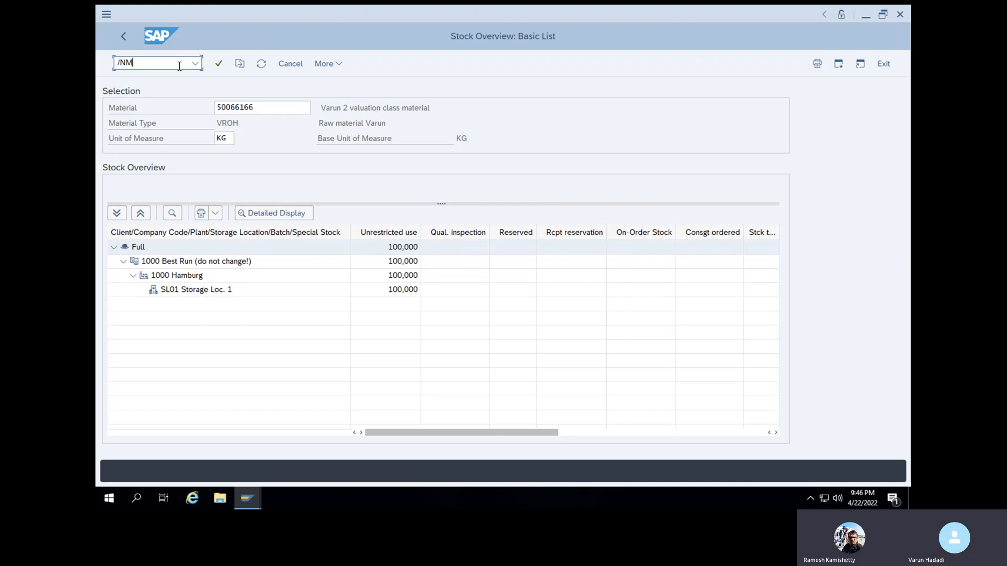
{"action": "type", "text": "B51"}
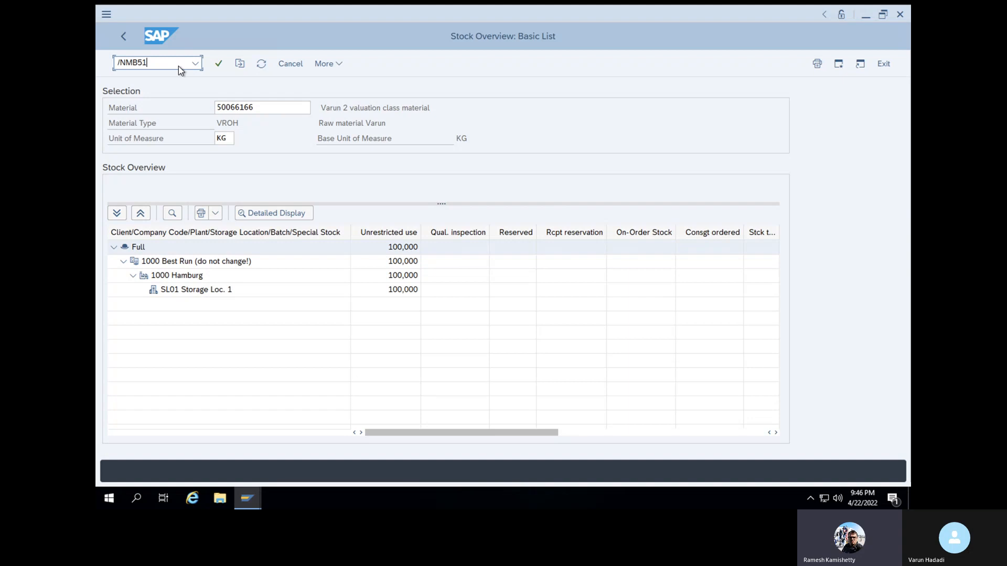
{"action": "key", "text": "Return"}
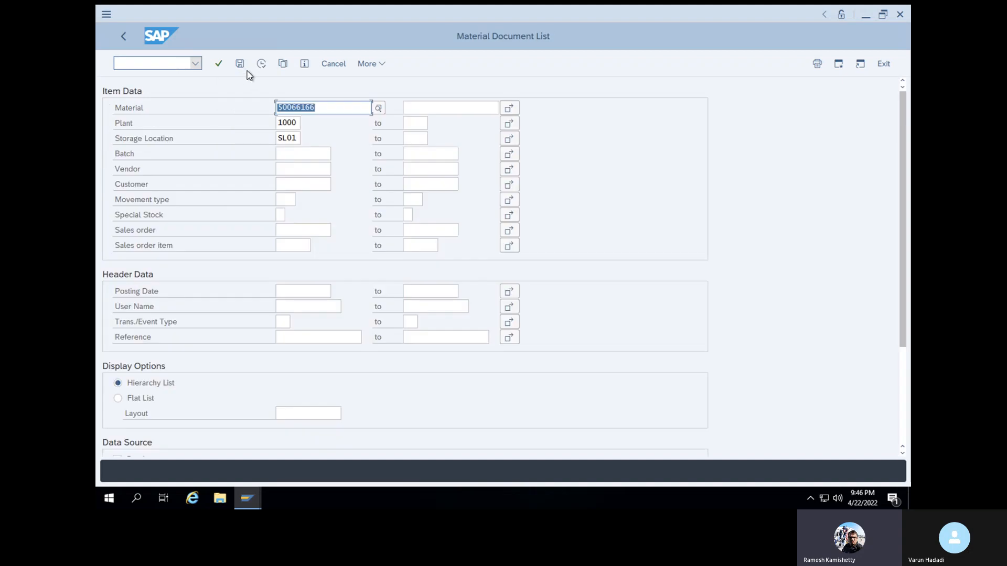
{"action": "left_click", "coordinate": [260, 64]}
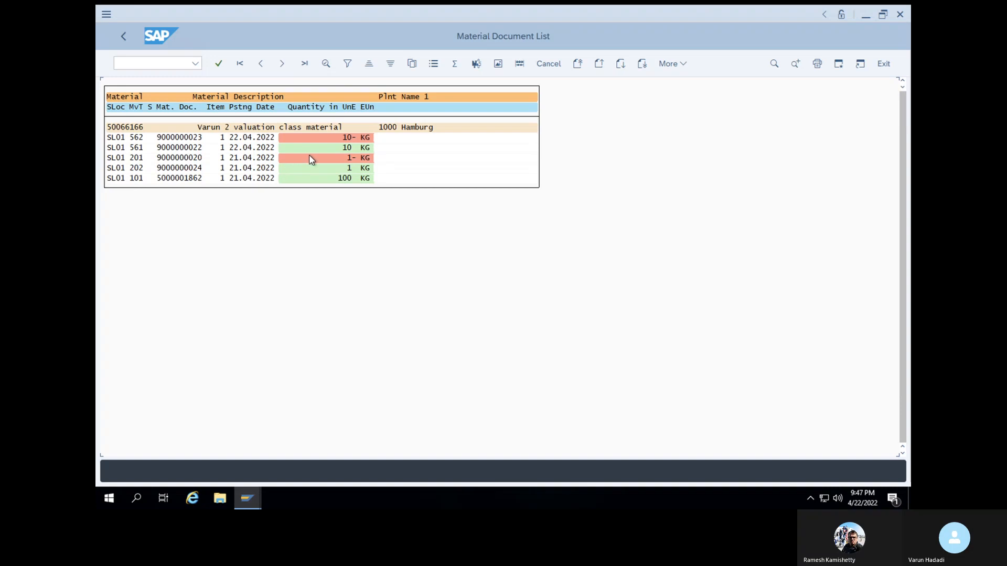
{"action": "double_click", "coordinate": [137, 179]}
{"action": "left_click", "coordinate": [351, 92]}
{"action": "left_click_drag", "start_coordinate": [355, 93], "coordinate": [293, 94]}
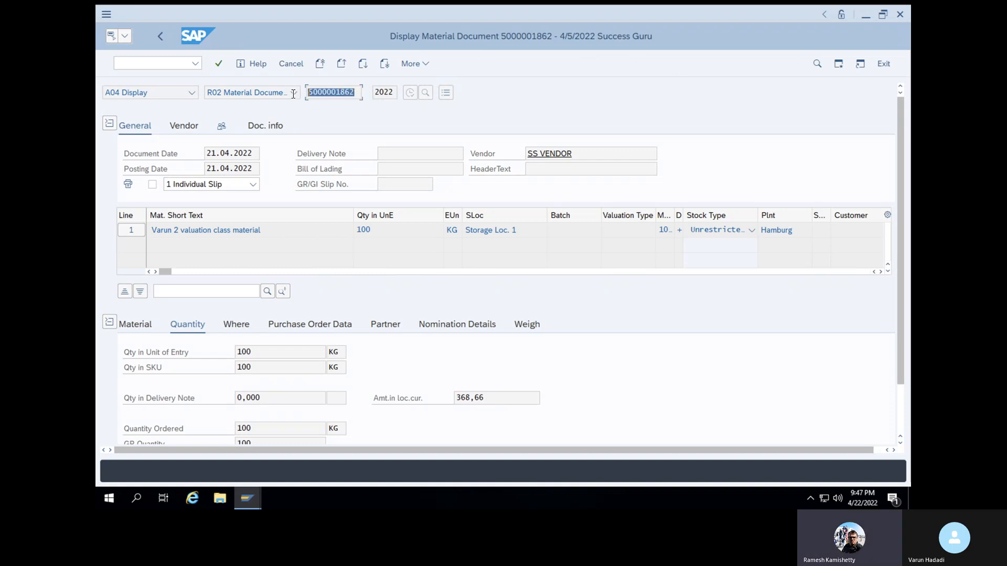
{"action": "key", "text": "ctrl+c"}
{"action": "left_click", "coordinate": [167, 64]}
{"action": "type", "text": "/nmigo"}
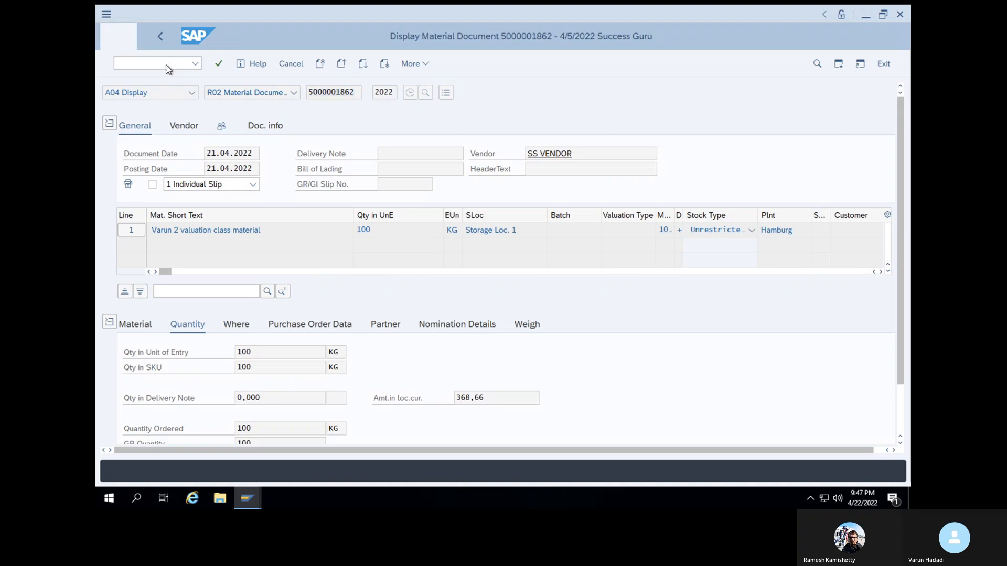
{"action": "key", "text": "Return"}
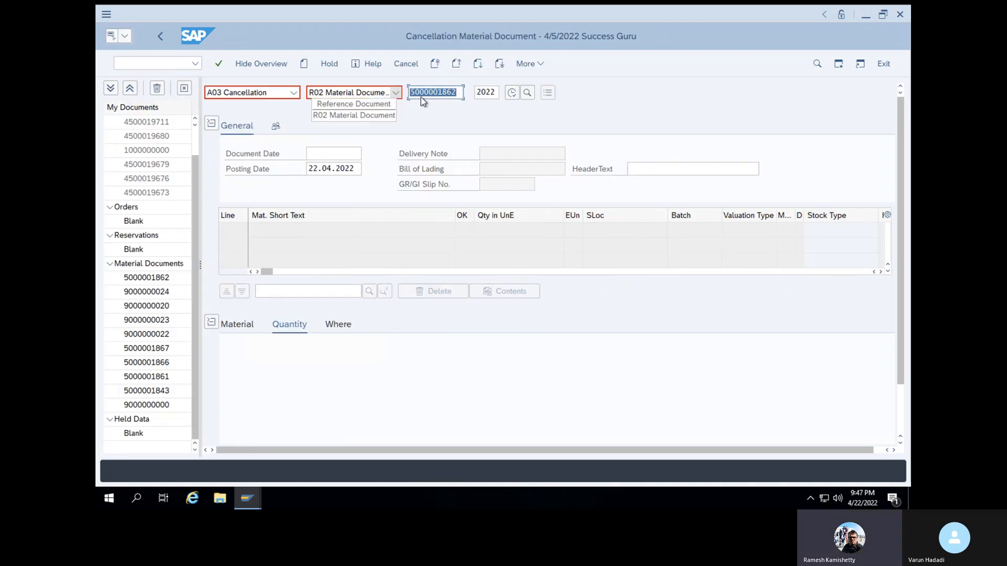
{"action": "left_click", "coordinate": [422, 97]}
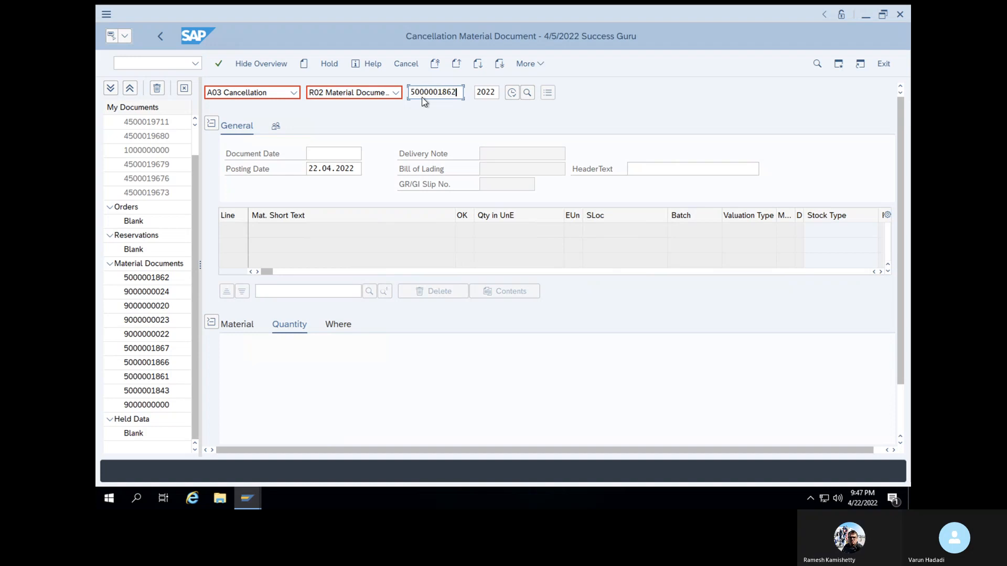
{"action": "key", "text": "Return"}
{"action": "scroll", "coordinate": [276, 362], "scroll_direction": "down", "scroll_amount": 3}
{"action": "left_click", "coordinate": [259, 429]}
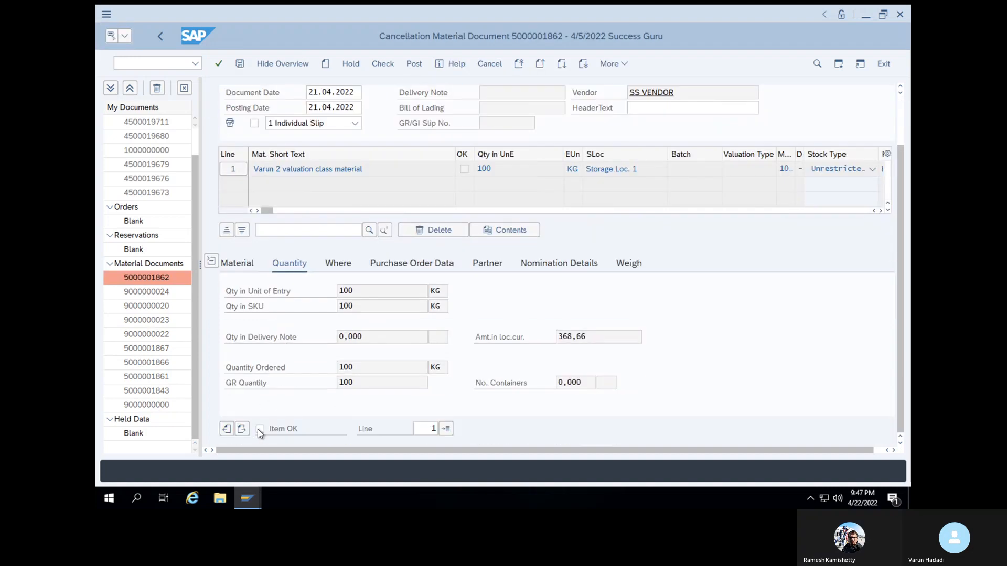
{"action": "left_click", "coordinate": [383, 64]}
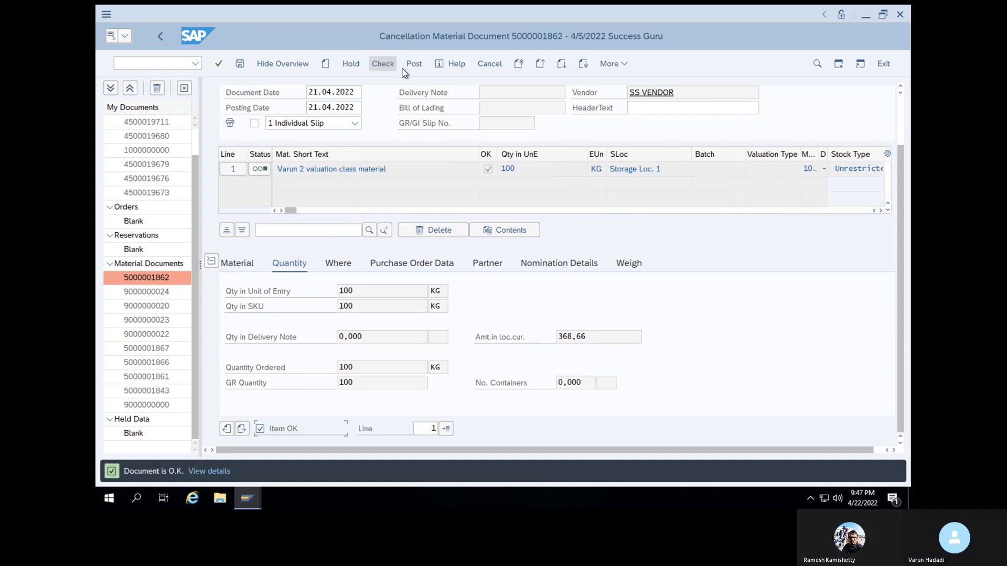
{"action": "left_click", "coordinate": [412, 65]}
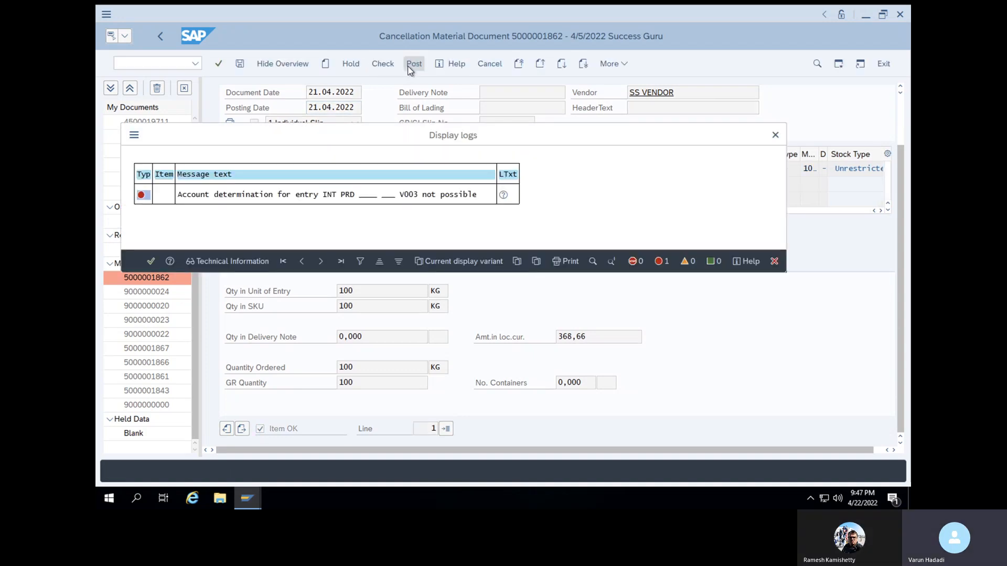
Open the account determination error's long text and proceed from it to the account assignment of automatic postings, skipping the valuation area dialog
{"action": "double_click", "coordinate": [331, 197]}
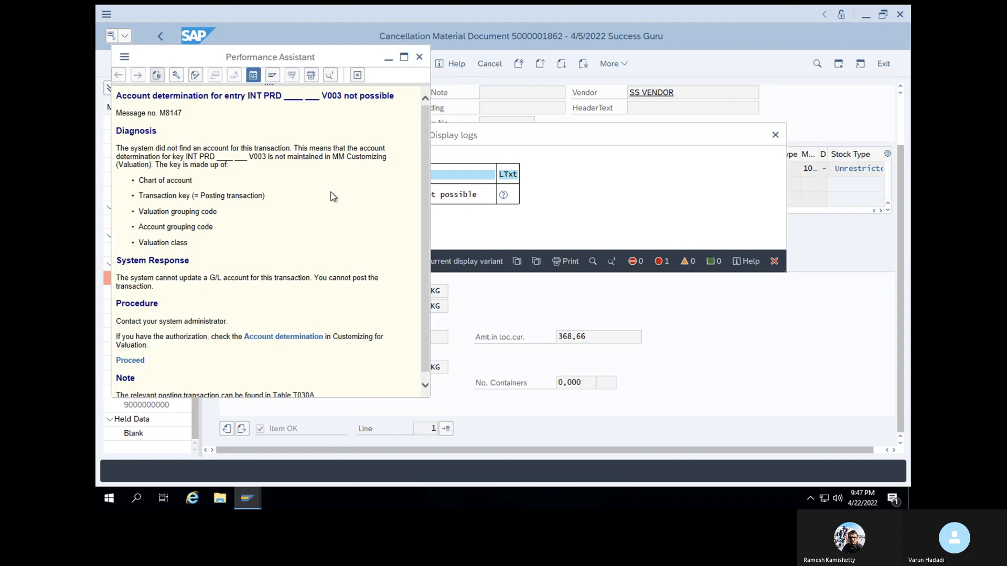
{"action": "left_click", "coordinate": [131, 361]}
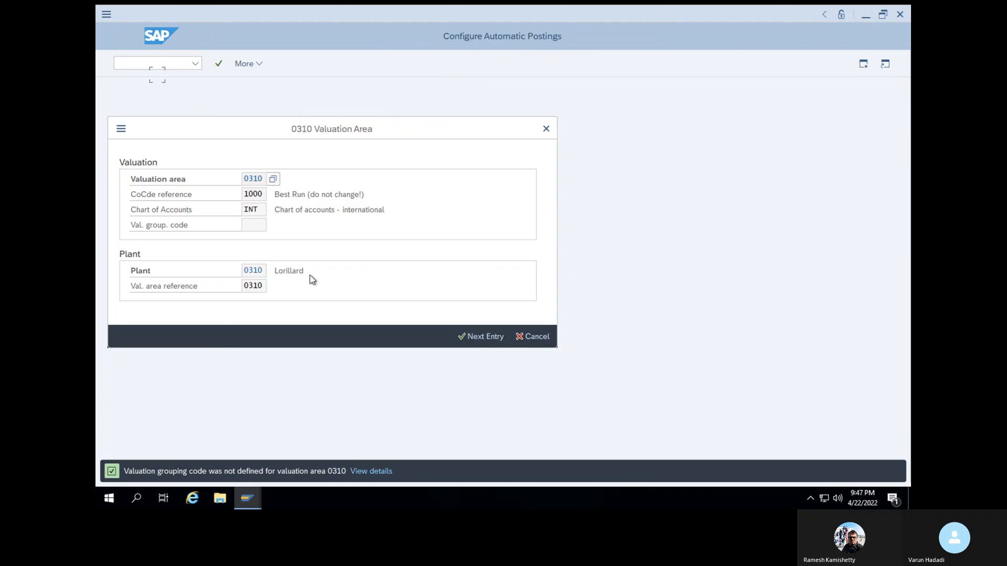
{"action": "left_click", "coordinate": [530, 336]}
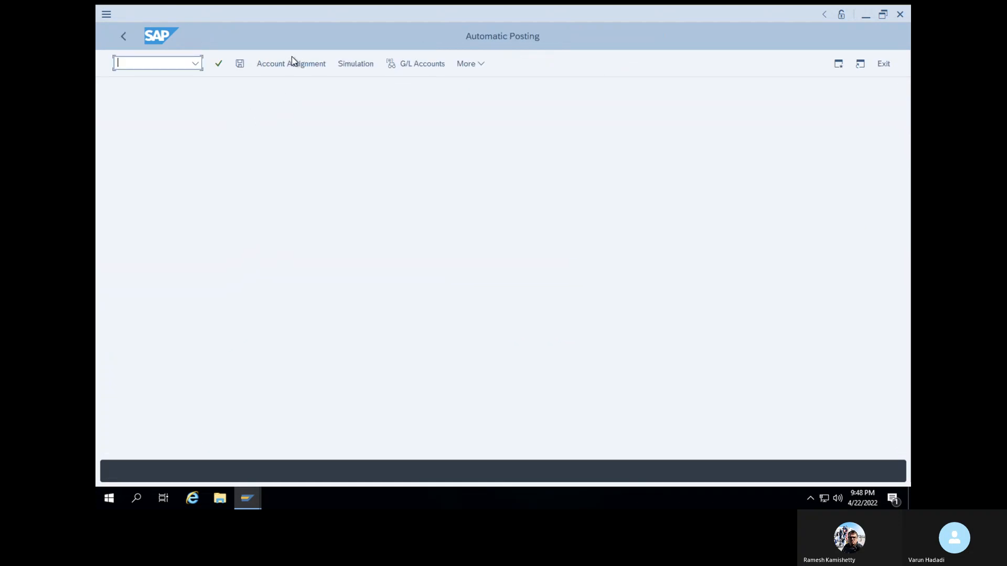
{"action": "left_click", "coordinate": [291, 71]}
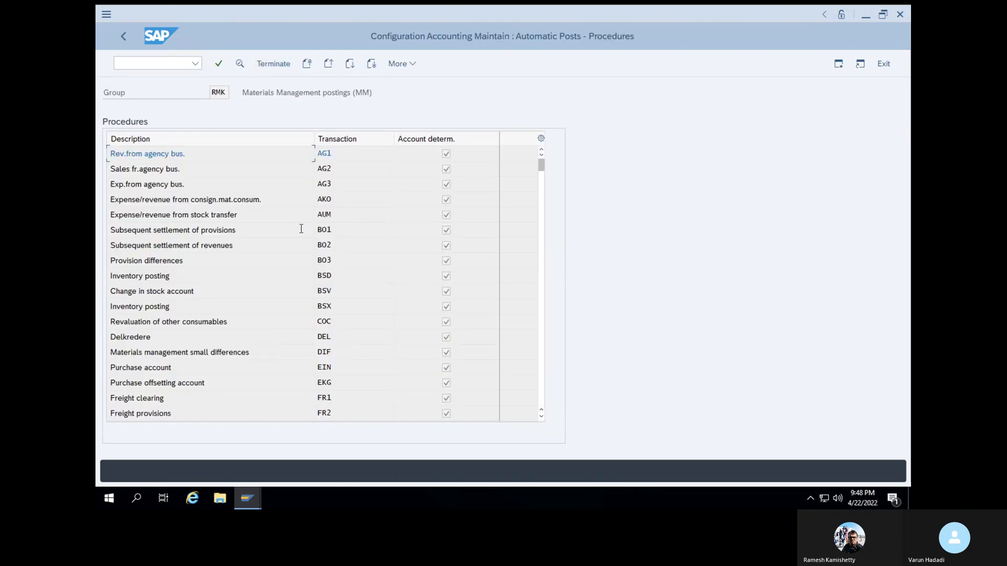
Open the Cost (price) differences procedure PRD for chart of accounts INT
{"action": "scroll", "coordinate": [301, 279], "scroll_direction": "down", "scroll_amount": 4}
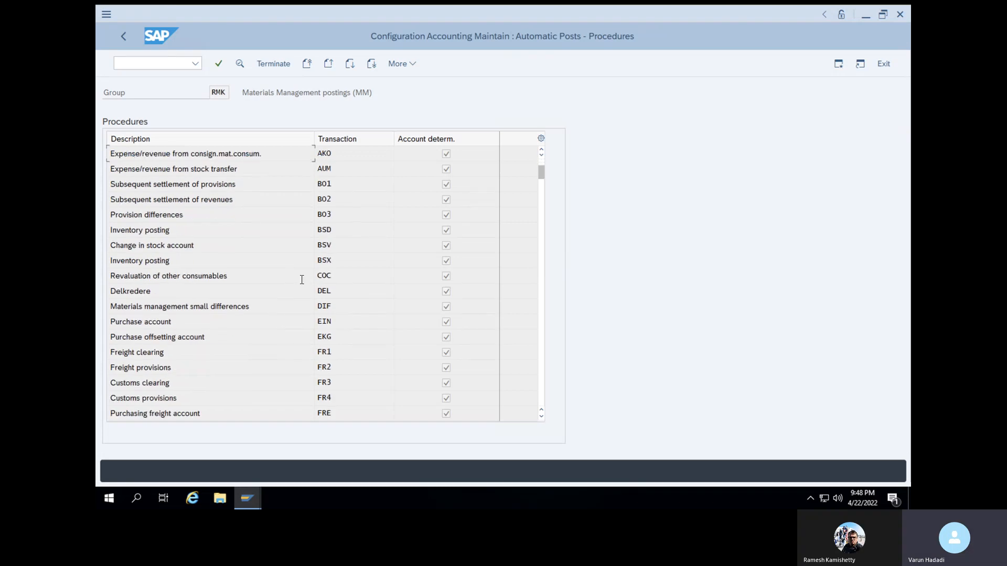
{"action": "scroll", "coordinate": [303, 284], "scroll_direction": "down", "scroll_amount": 4}
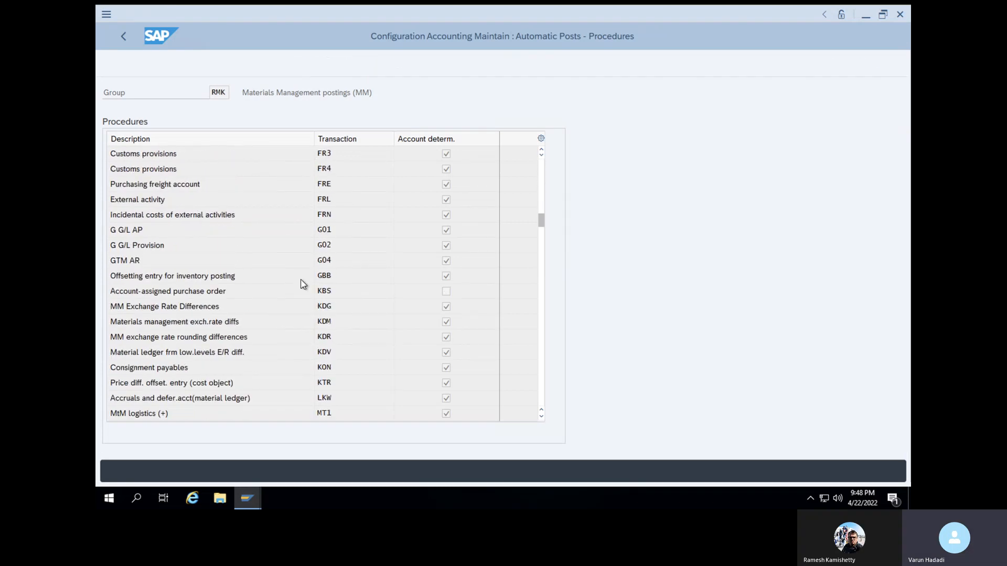
{"action": "scroll", "coordinate": [302, 279], "scroll_direction": "down", "scroll_amount": 2}
{"action": "scroll", "coordinate": [302, 280], "scroll_direction": "down", "scroll_amount": 5}
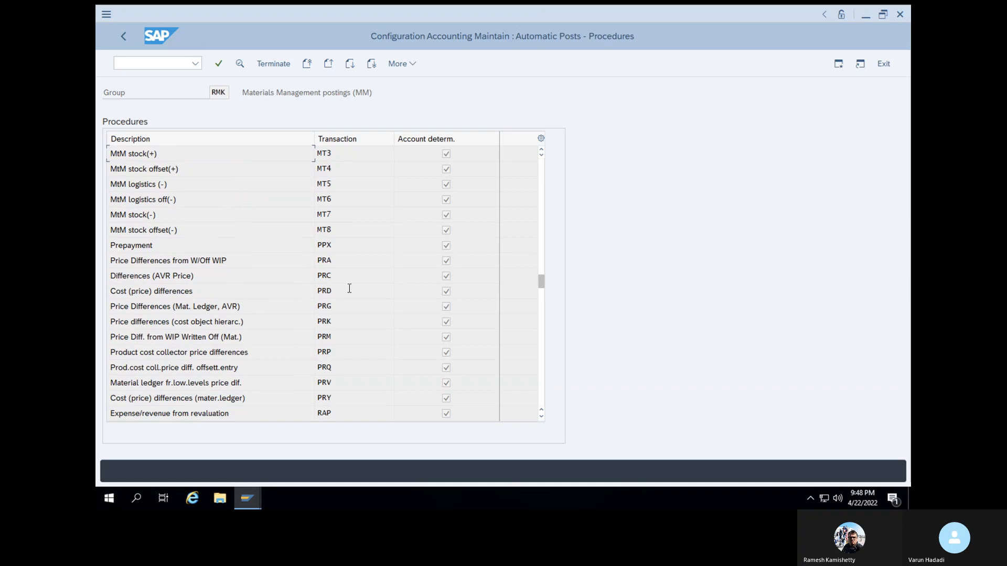
{"action": "double_click", "coordinate": [324, 289]}
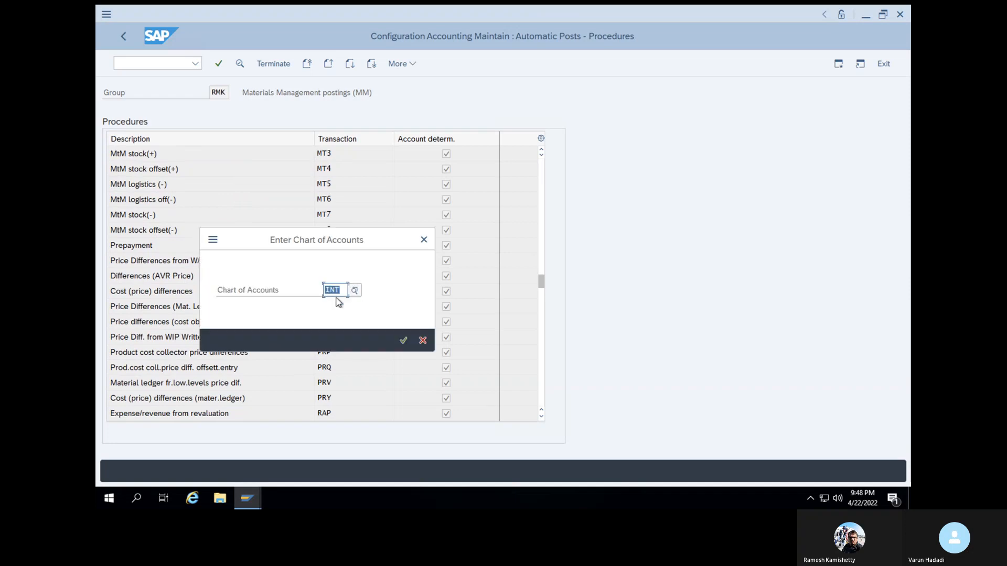
{"action": "left_click", "coordinate": [403, 340]}
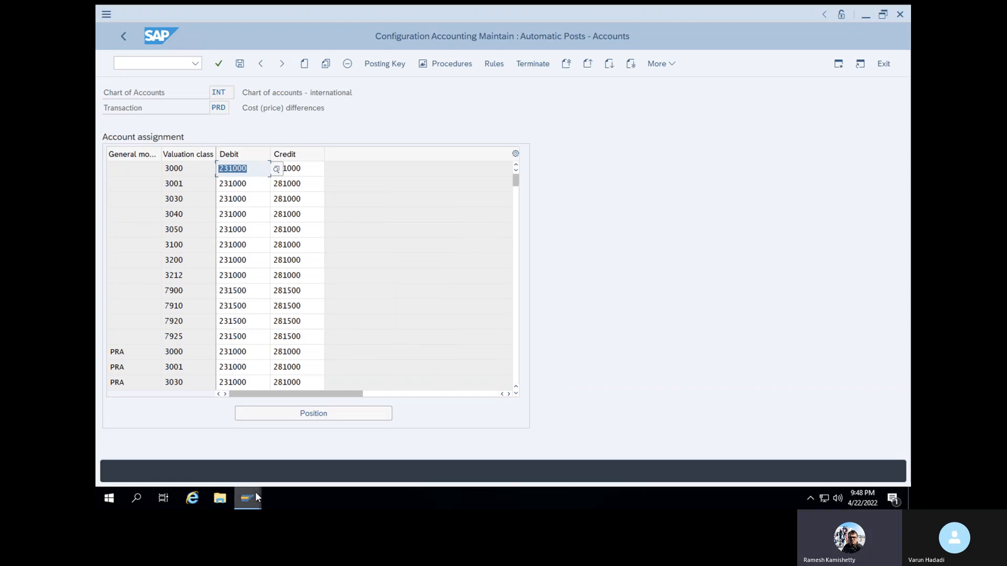
Review the PRD account assignments and copy the entry with general modification PRA and valuation class 3000
{"action": "mouse_move", "coordinate": [256, 497]}
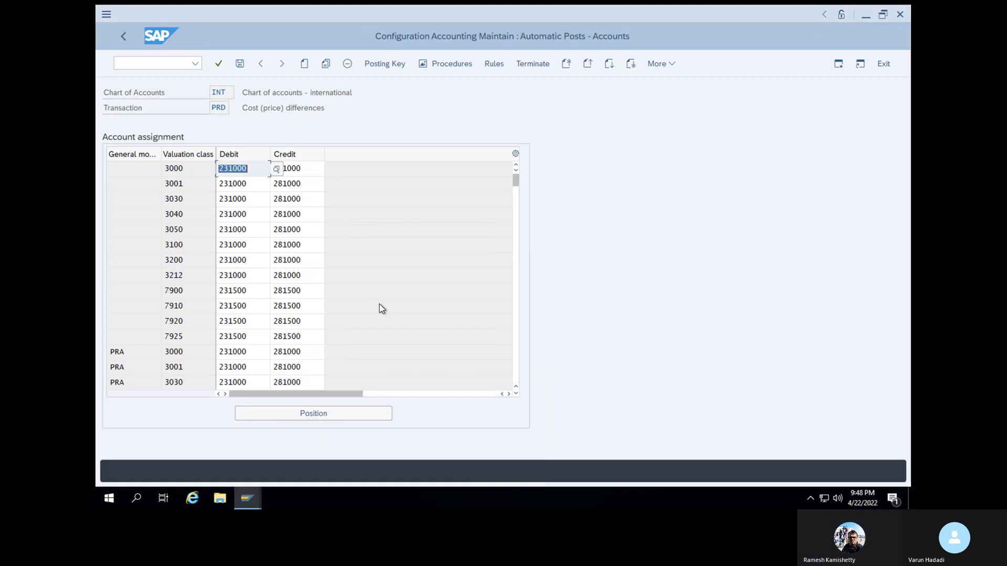
{"action": "scroll", "coordinate": [379, 308], "scroll_direction": "down", "scroll_amount": 5}
{"action": "scroll", "coordinate": [379, 304], "scroll_direction": "down", "scroll_amount": 6}
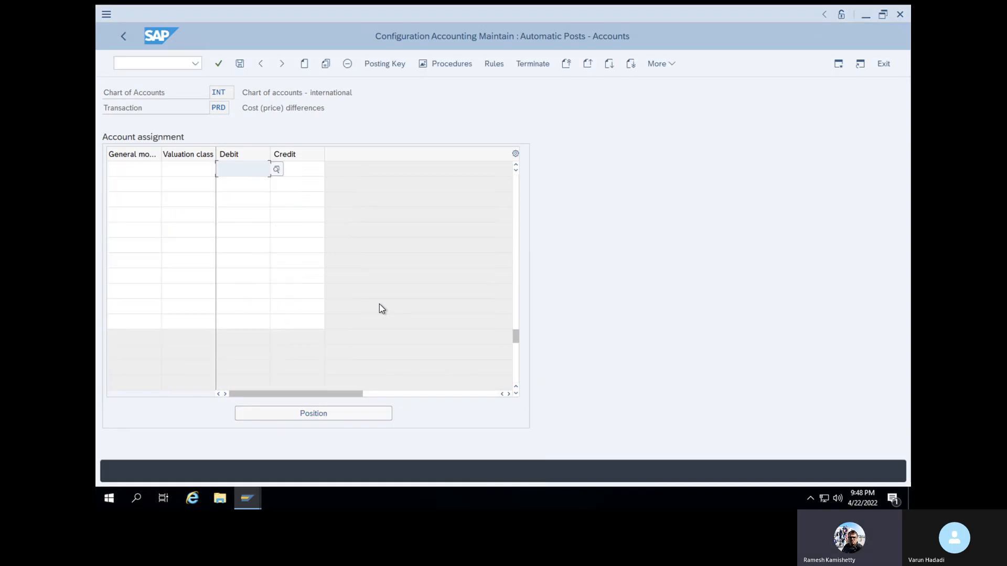
{"action": "scroll", "coordinate": [379, 304], "scroll_direction": "up", "scroll_amount": 3}
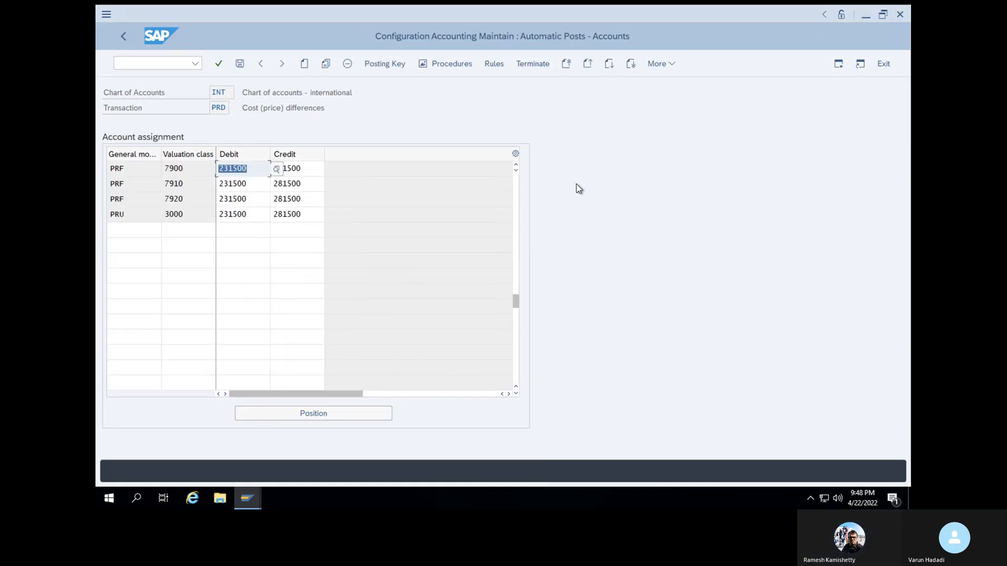
{"action": "left_click_drag", "start_coordinate": [517, 167], "coordinate": [518, 168]}
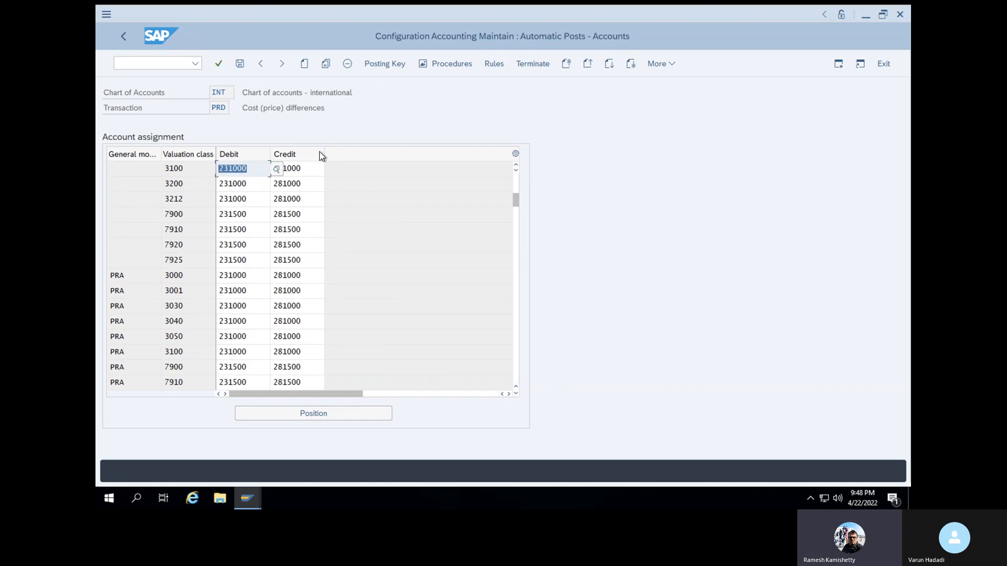
{"action": "left_click", "coordinate": [111, 278]}
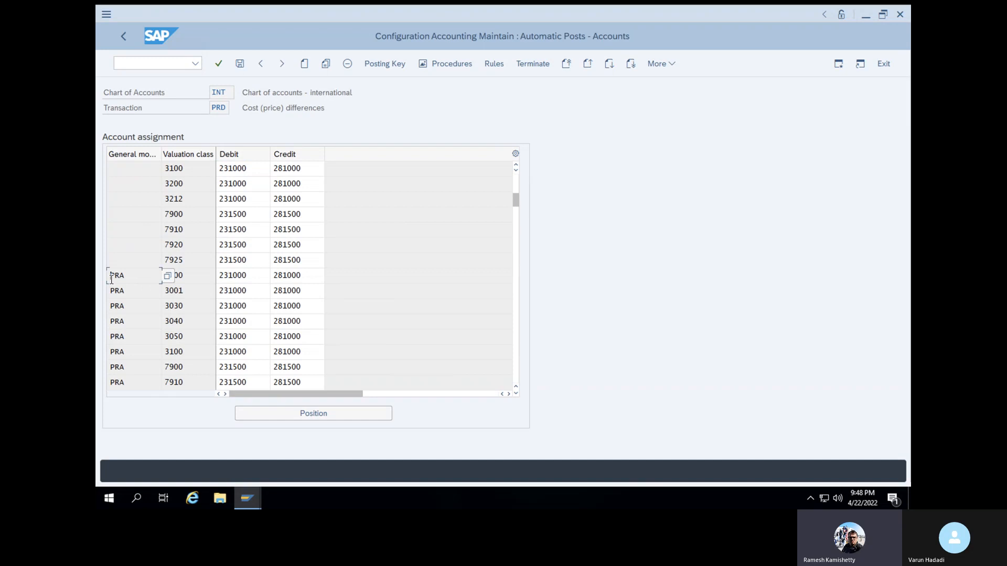
{"action": "left_click", "coordinate": [325, 64]}
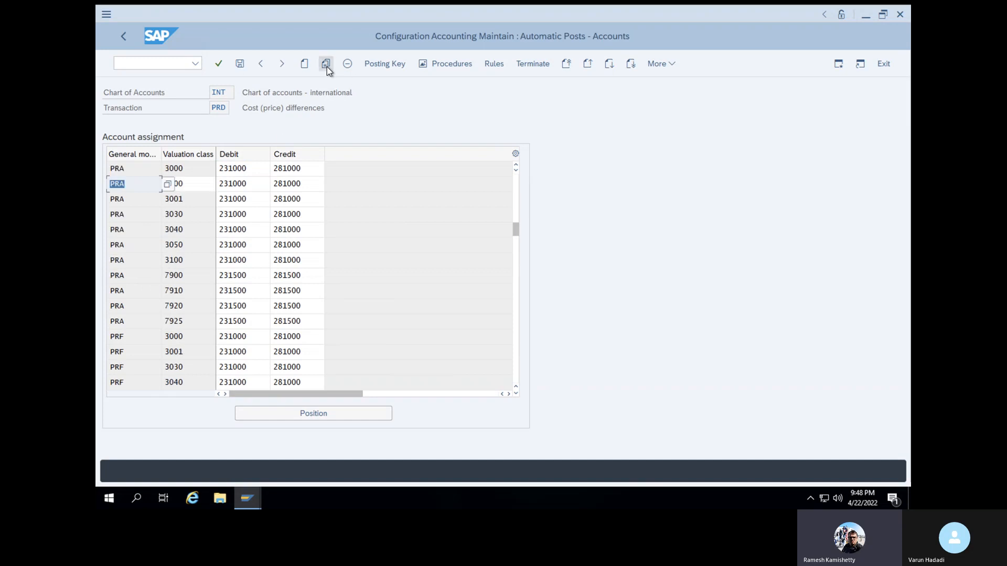
Change the copied entry to general modification PRD and valuation class V003, and save it under customizing request HP6K900038
{"action": "left_click", "coordinate": [141, 188]}
{"action": "key", "text": "BackSpace"}
{"action": "type", "text": "D"}
{"action": "left_click", "coordinate": [207, 187]}
{"action": "key", "text": "BackSpace"}
{"action": "key", "text": "BackSpace"}
{"action": "key", "text": "BackSpace"}
{"action": "key", "text": "BackSpace"}
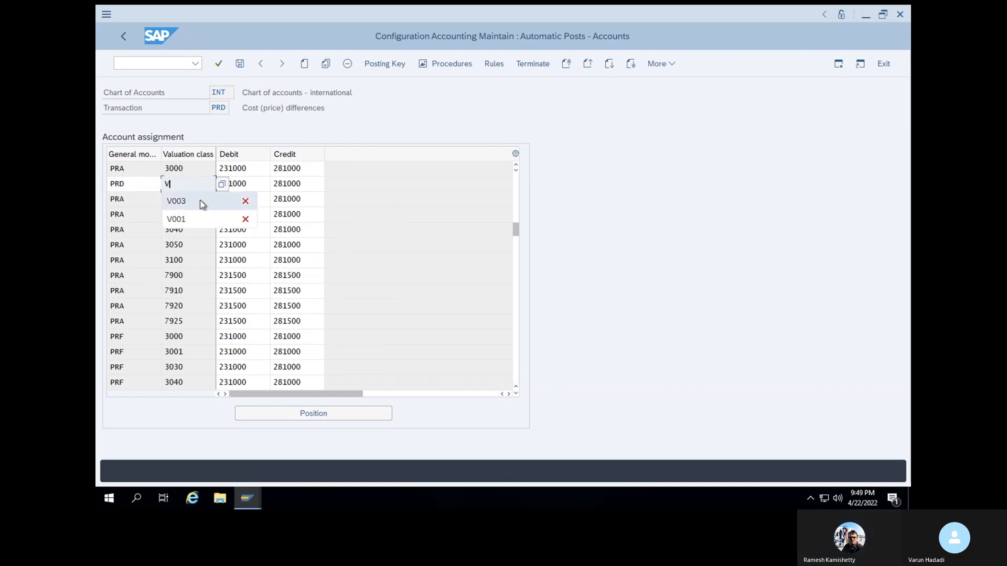
{"action": "left_click", "coordinate": [200, 202]}
{"action": "left_click", "coordinate": [219, 63]}
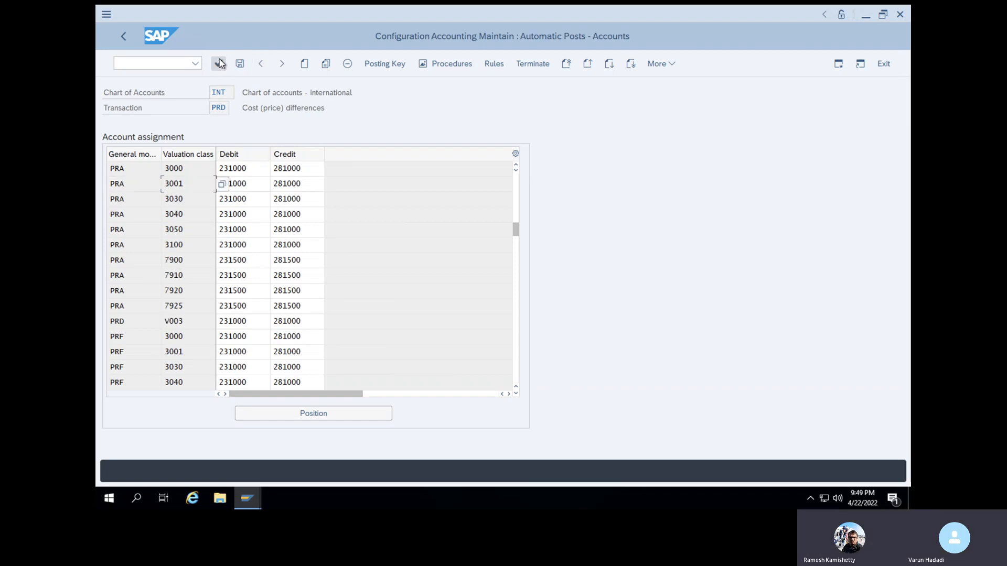
{"action": "left_click", "coordinate": [241, 65]}
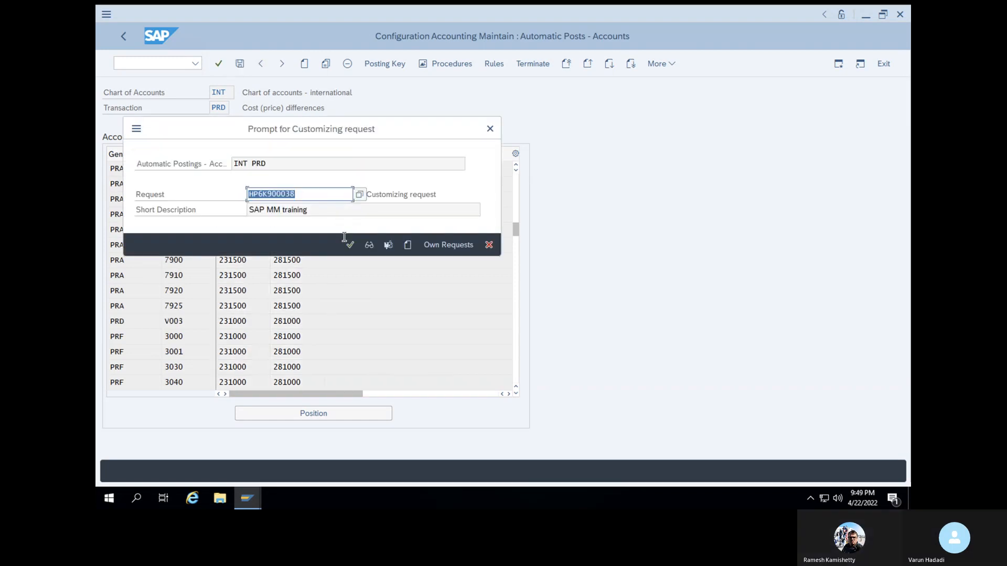
{"action": "left_click", "coordinate": [350, 245]}
{"action": "left_click", "coordinate": [158, 63]}
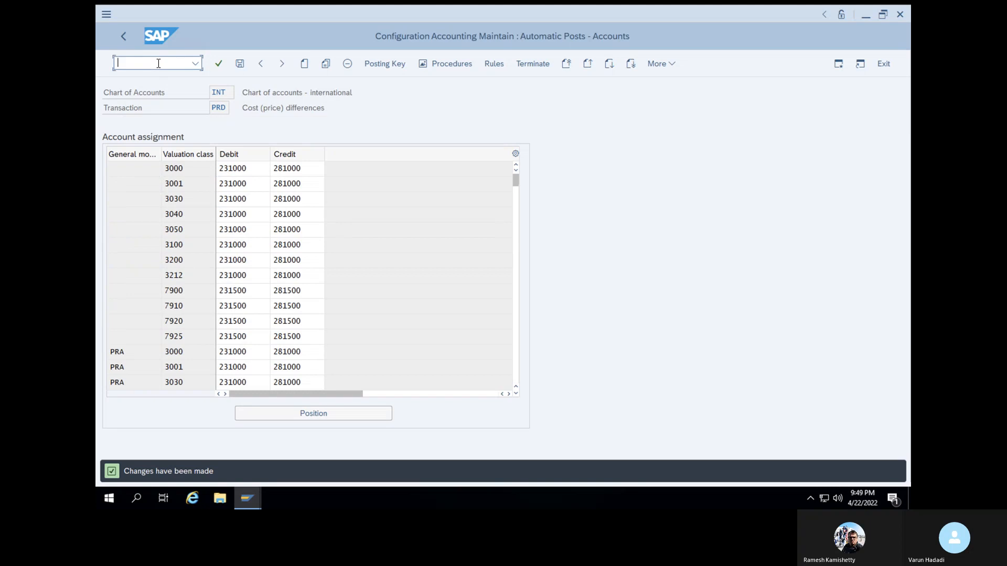
{"action": "type", "text": "/NMIGO"}
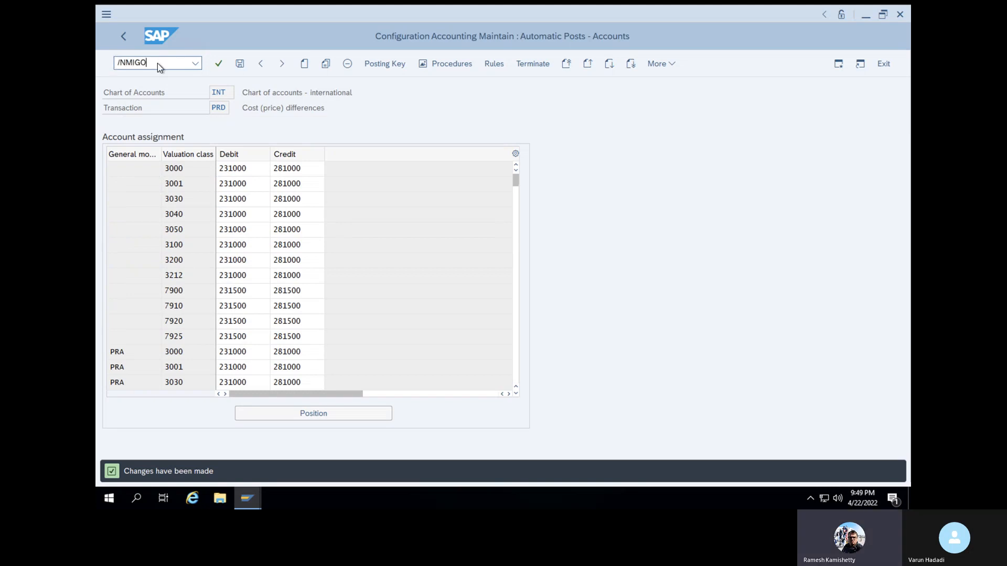
{"action": "key", "text": "Return"}
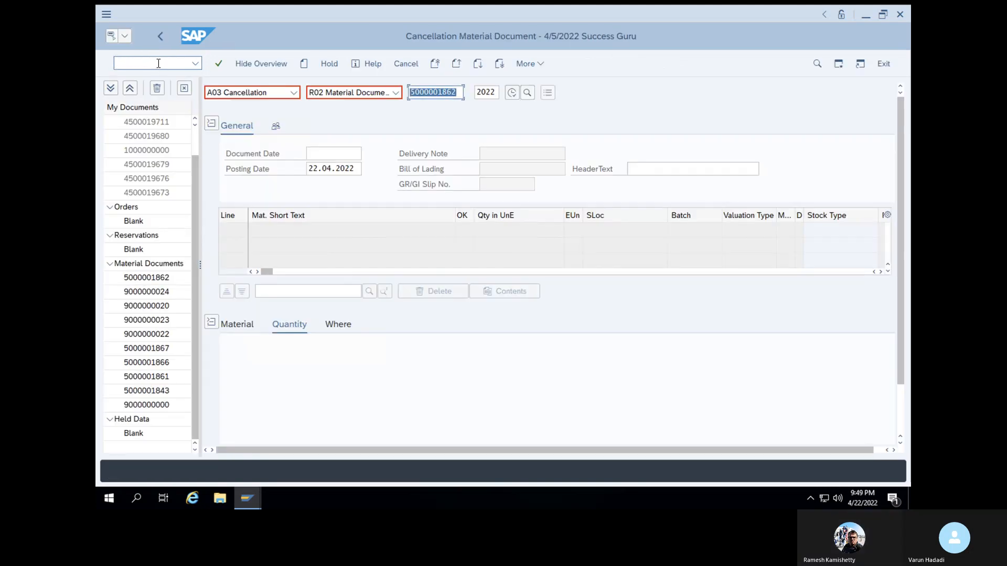
{"action": "key", "text": "Return"}
Flag the line 1 item as OK, check the document, and try to post the cancellation
{"action": "left_click", "coordinate": [383, 67]}
{"action": "scroll", "coordinate": [288, 400], "scroll_direction": "down", "scroll_amount": 2}
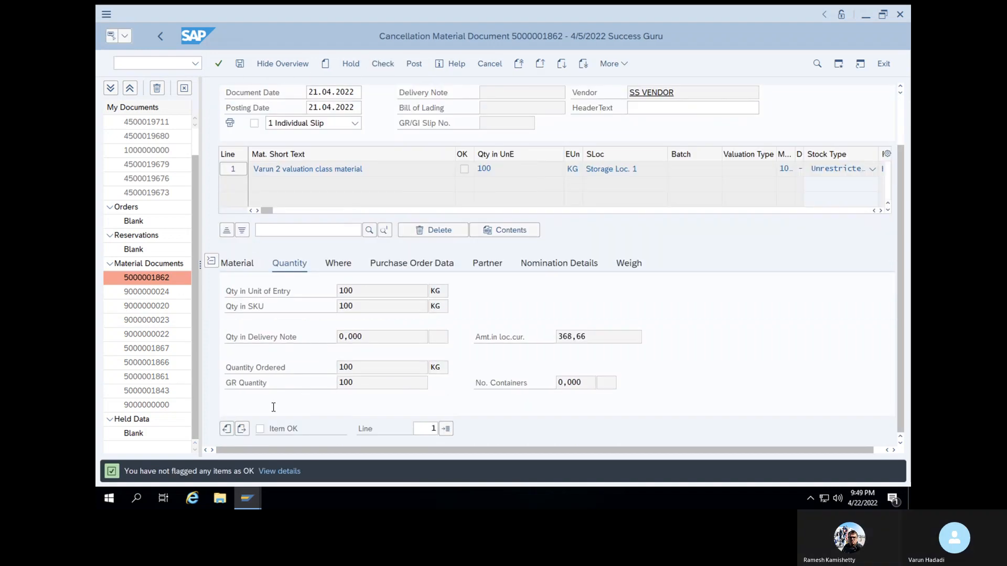
{"action": "left_click", "coordinate": [384, 68]}
{"action": "left_click", "coordinate": [418, 66]}
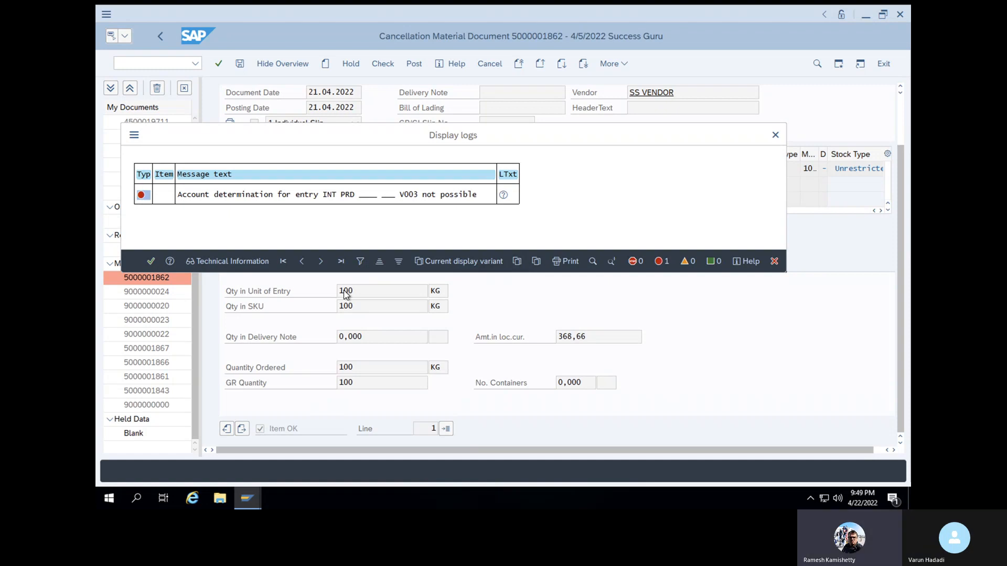
Proceed from the account determination error's long text to the account assignment procedures, cancelling the valuation area dialog
{"action": "double_click", "coordinate": [327, 195]}
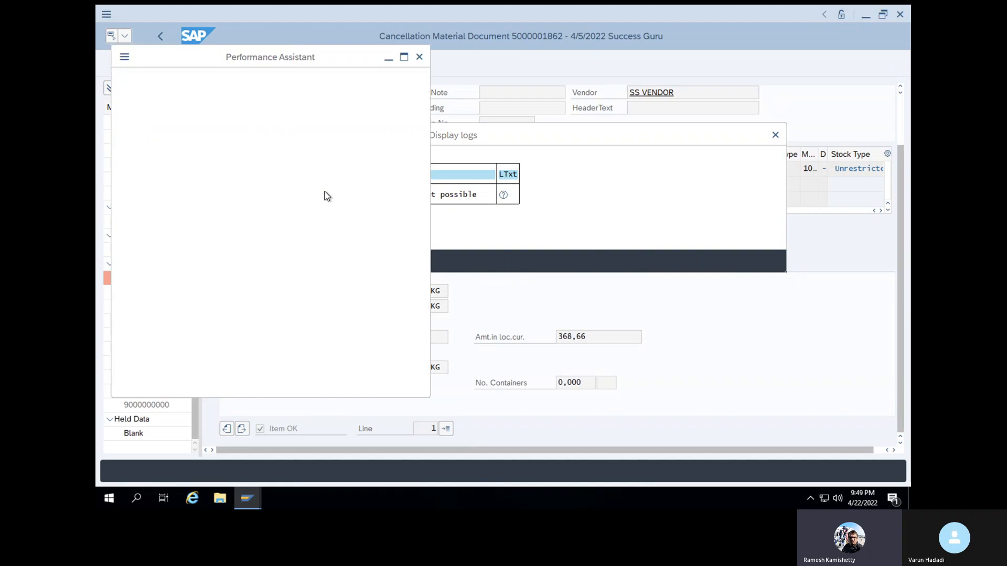
{"action": "left_click", "coordinate": [137, 360]}
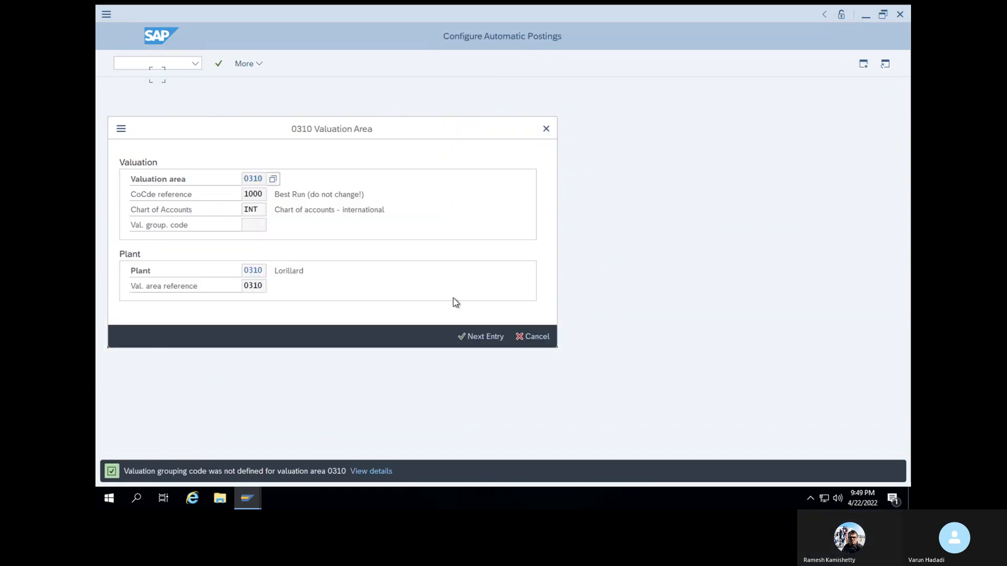
{"action": "left_click", "coordinate": [531, 337]}
{"action": "left_click", "coordinate": [283, 66]}
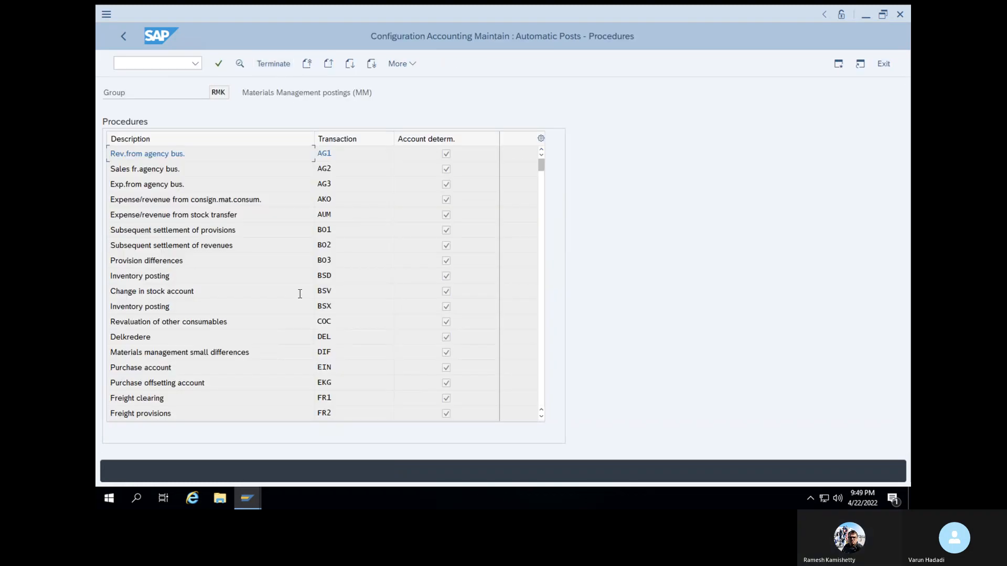
Open the Cost (price) differences procedure PRD for chart of accounts INT
{"action": "scroll", "coordinate": [300, 294], "scroll_direction": "down", "scroll_amount": 4}
{"action": "scroll", "coordinate": [299, 294], "scroll_direction": "down", "scroll_amount": 4}
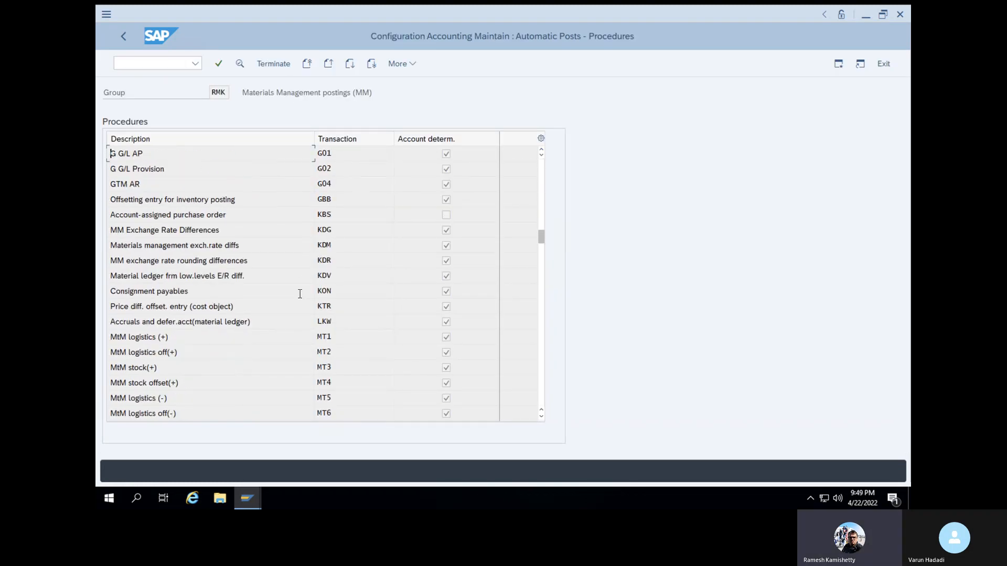
{"action": "scroll", "coordinate": [300, 295], "scroll_direction": "down", "scroll_amount": 3}
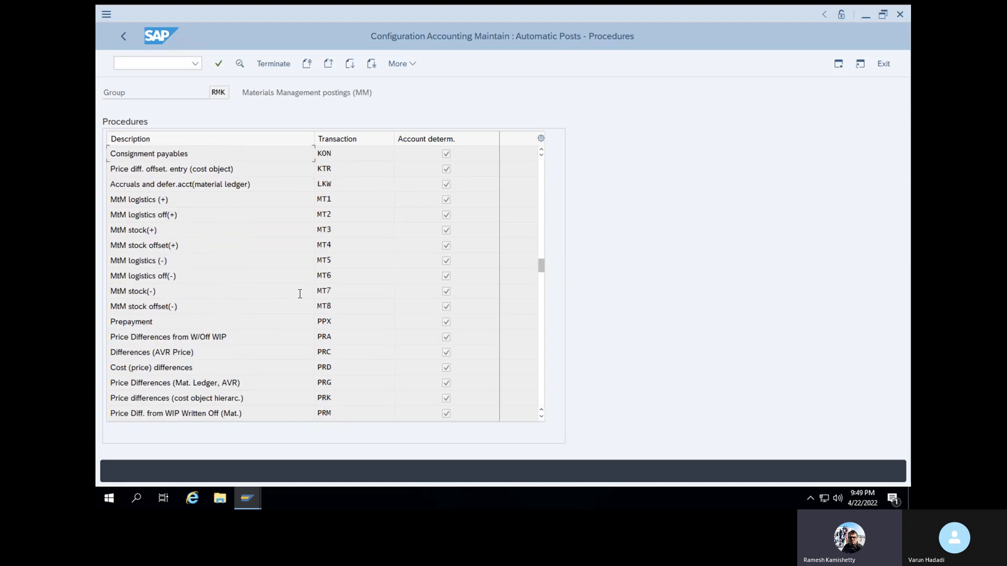
{"action": "double_click", "coordinate": [324, 366]}
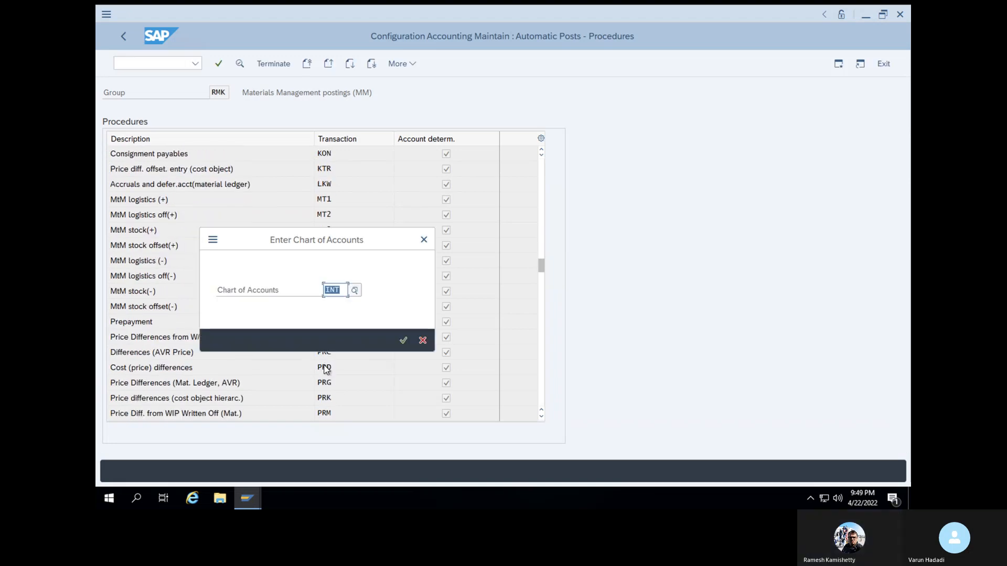
{"action": "left_click", "coordinate": [408, 341]}
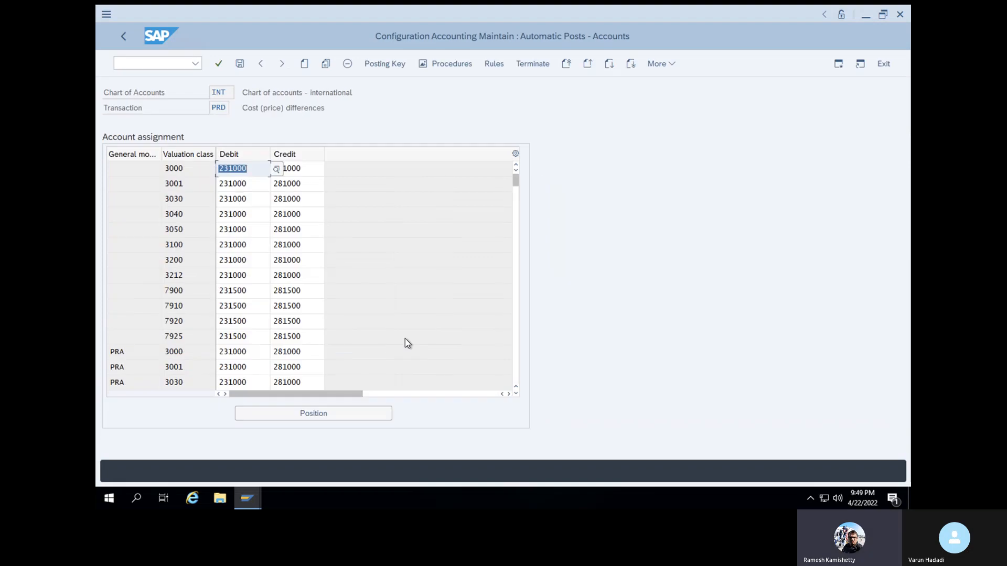
Copy the PRA entry with valuation class 3000, look at the PRD V003 row, and try to save the account assignments
{"action": "left_click", "coordinate": [116, 351]}
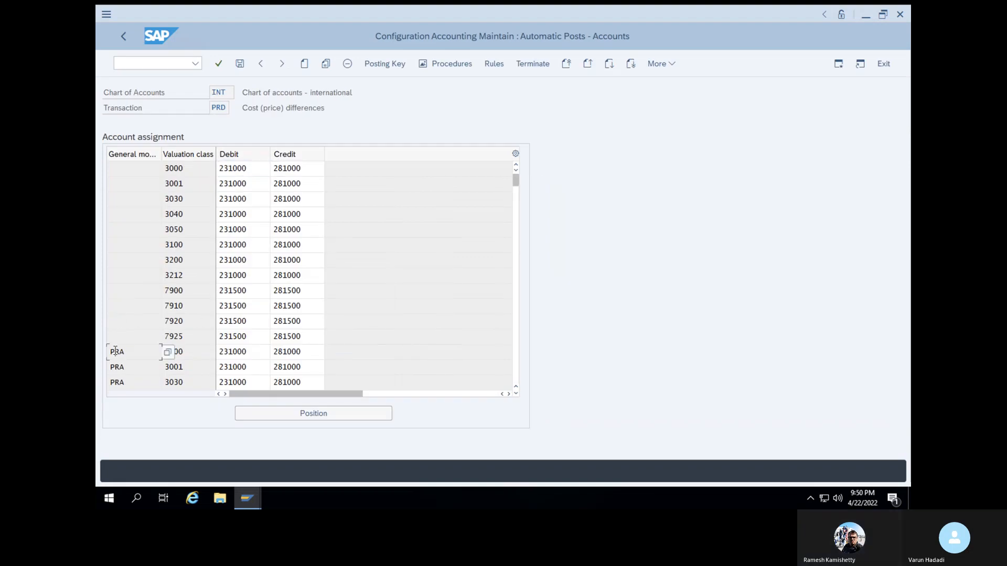
{"action": "left_click", "coordinate": [326, 64]}
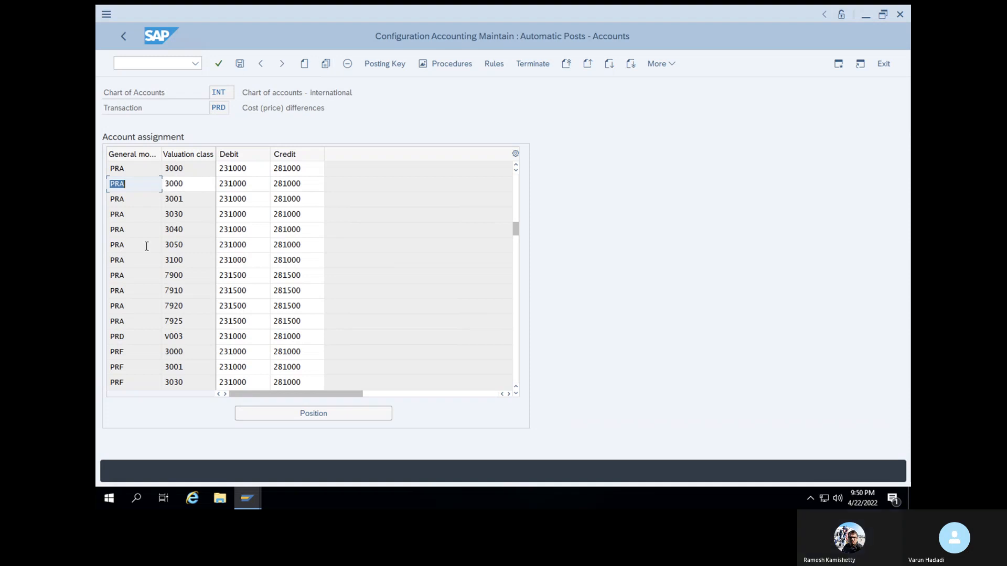
{"action": "left_click", "coordinate": [141, 337]}
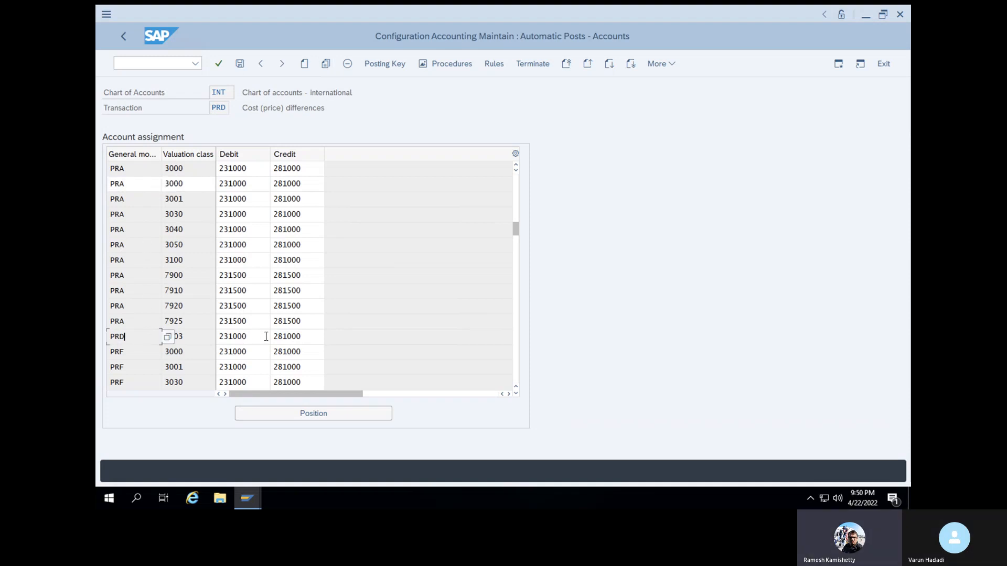
{"action": "left_click", "coordinate": [240, 64]}
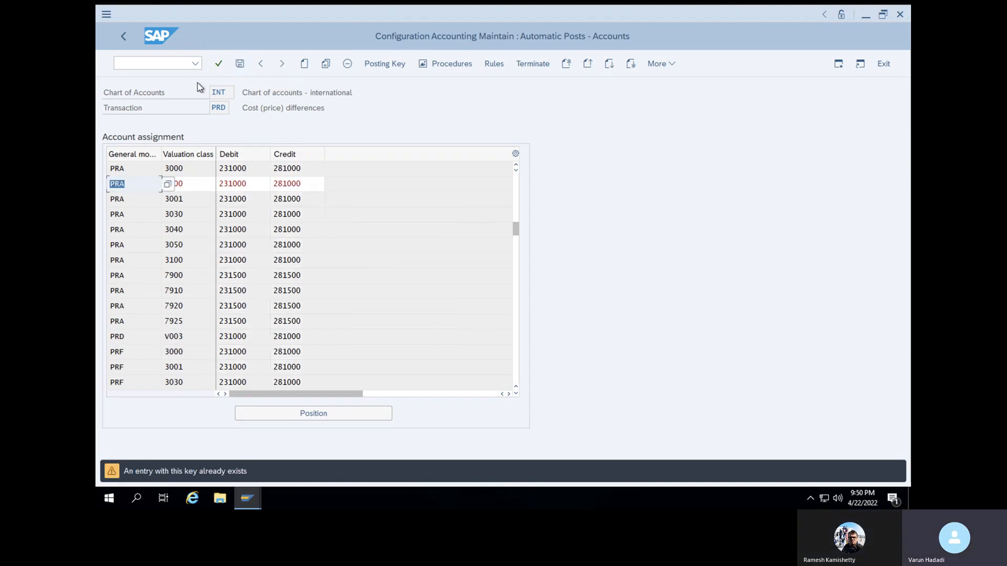
{"action": "left_click", "coordinate": [239, 65]}
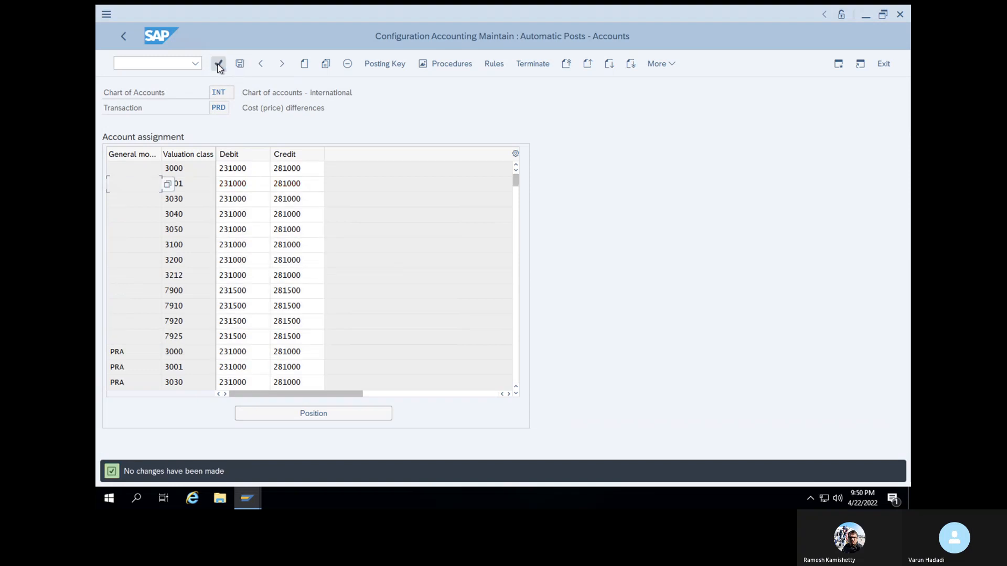
{"action": "left_click", "coordinate": [161, 64]}
{"action": "type", "text": "/NM"}
{"action": "type", "text": "BST"}
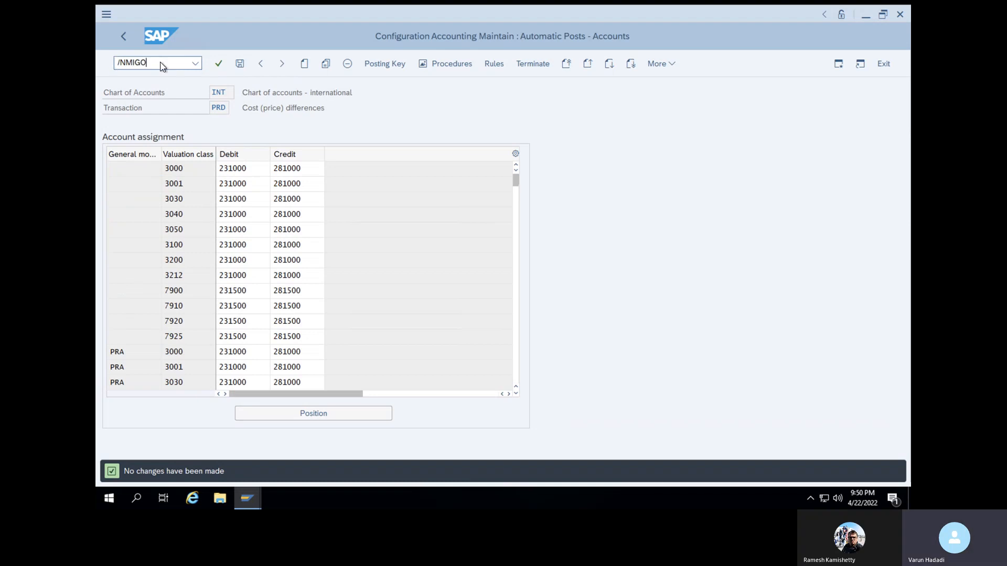
{"action": "key", "text": "Return"}
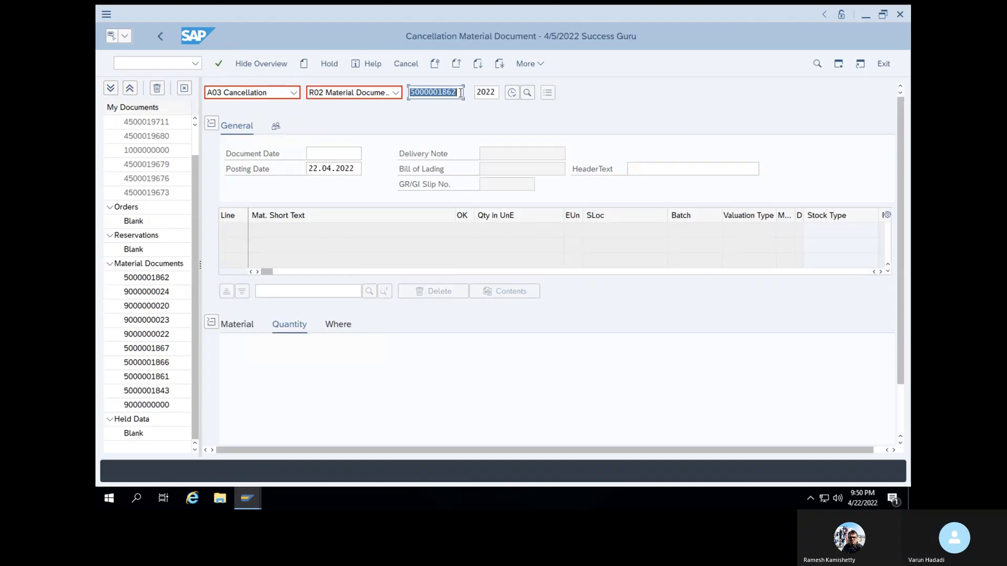
{"action": "key", "text": "Return"}
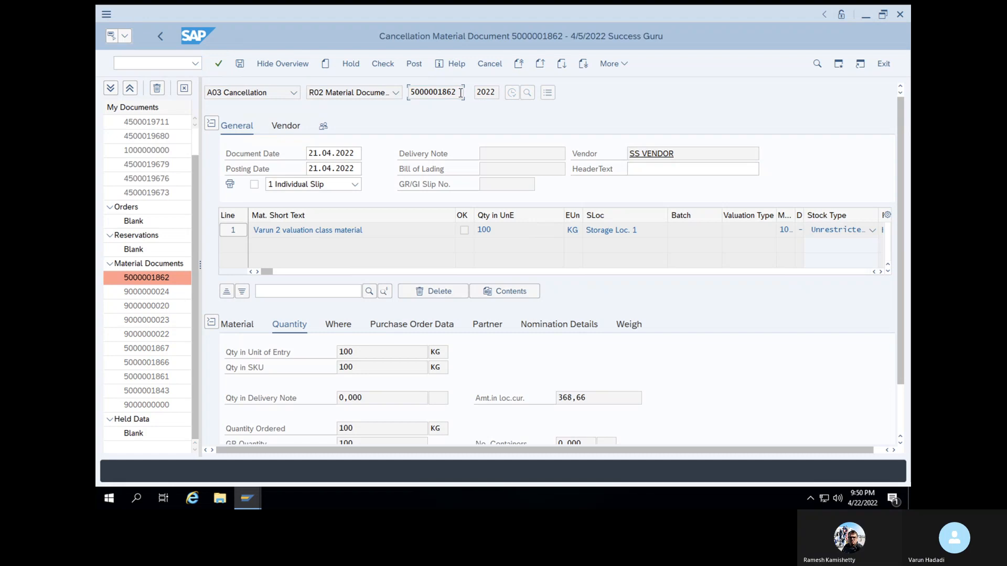
{"action": "scroll", "coordinate": [330, 352], "scroll_direction": "down", "scroll_amount": 2}
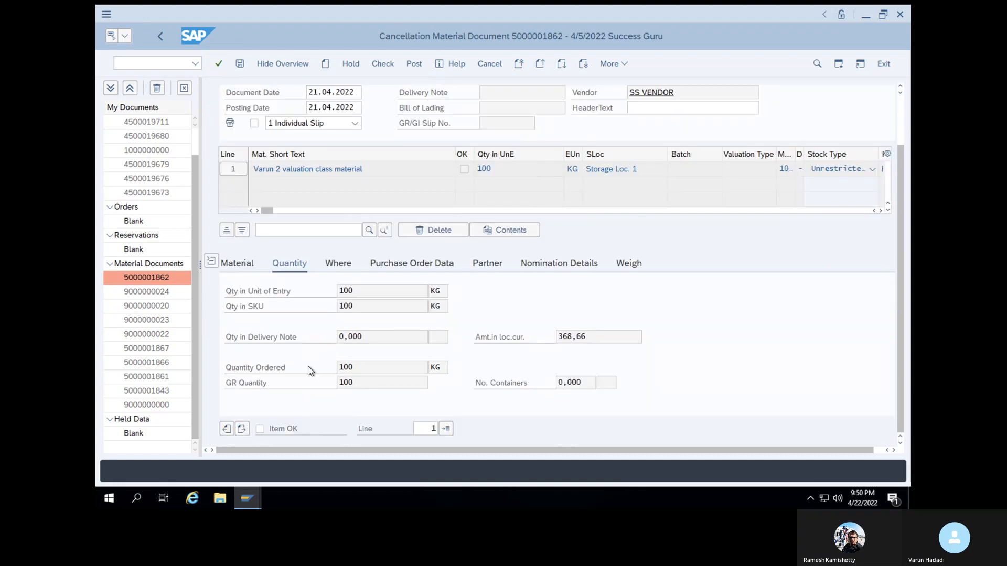
{"action": "left_click", "coordinate": [260, 430]}
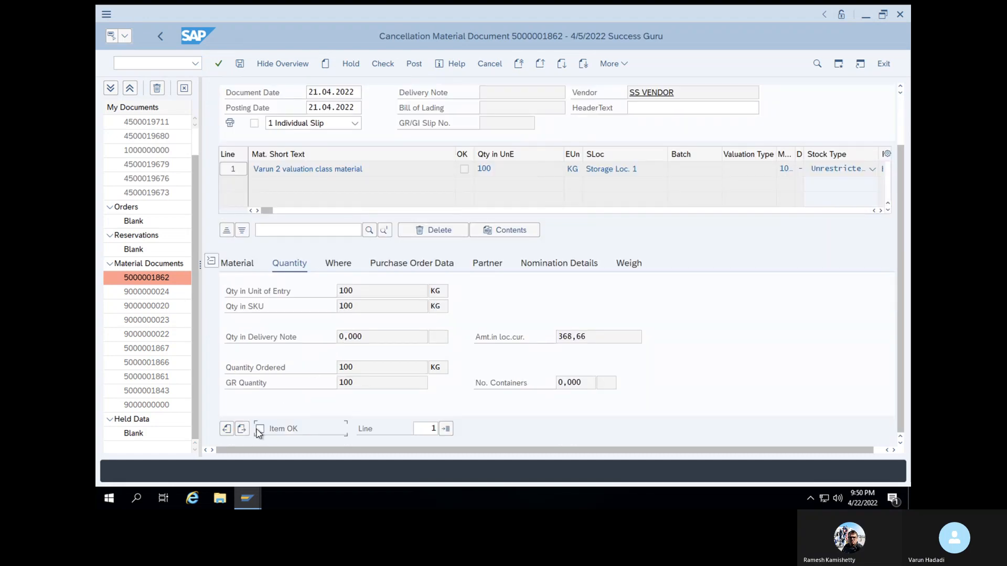
{"action": "left_click", "coordinate": [382, 68]}
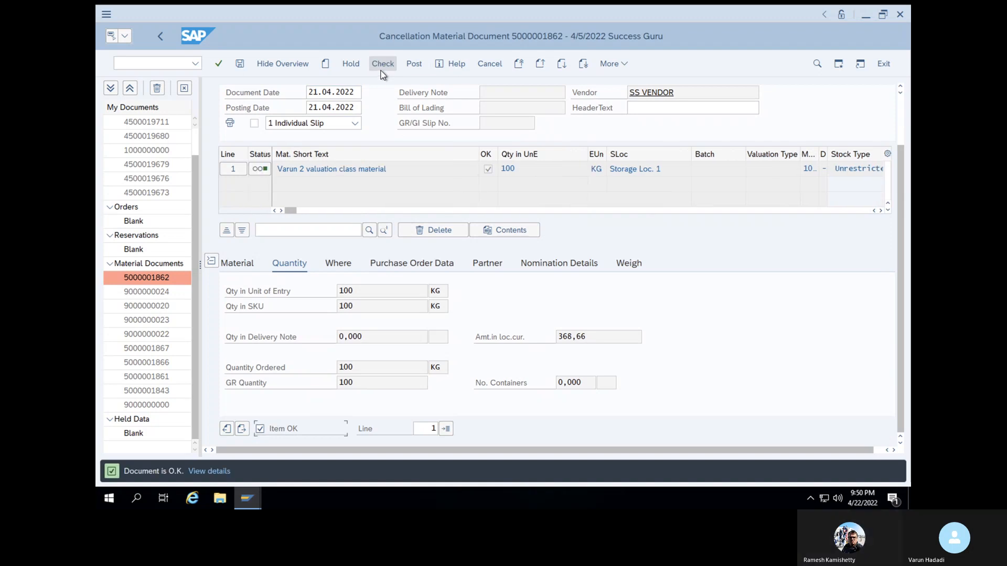
{"action": "left_click", "coordinate": [421, 69]}
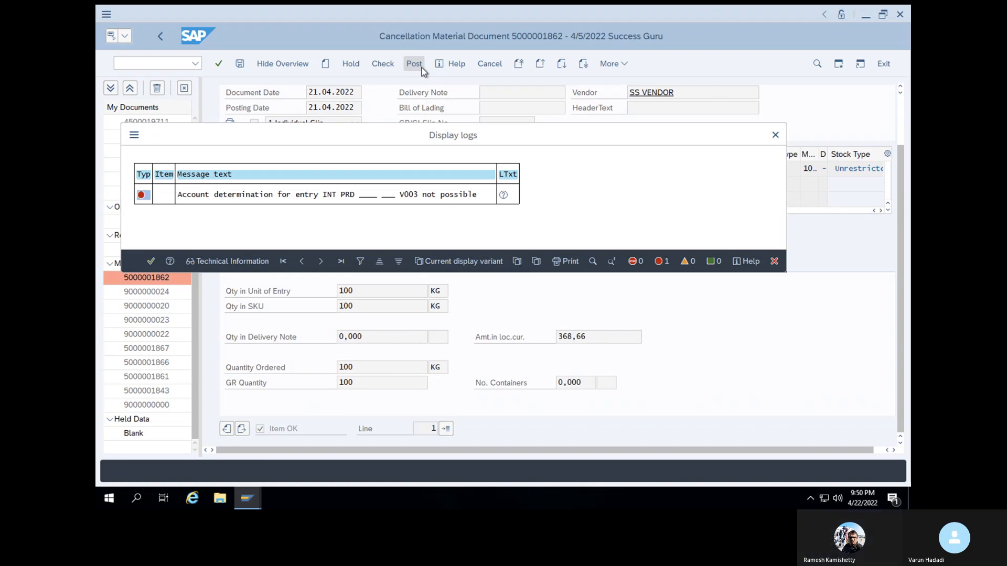
Open the error's long text and proceed to the account assignment of automatic postings, skipping the valuation area dialog
{"action": "left_click", "coordinate": [504, 195]}
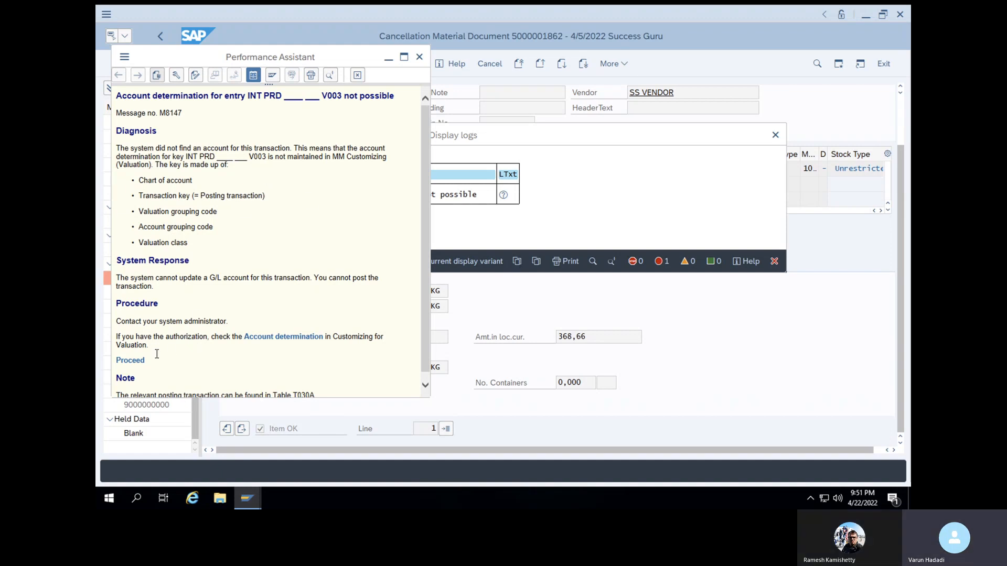
{"action": "left_click", "coordinate": [143, 361]}
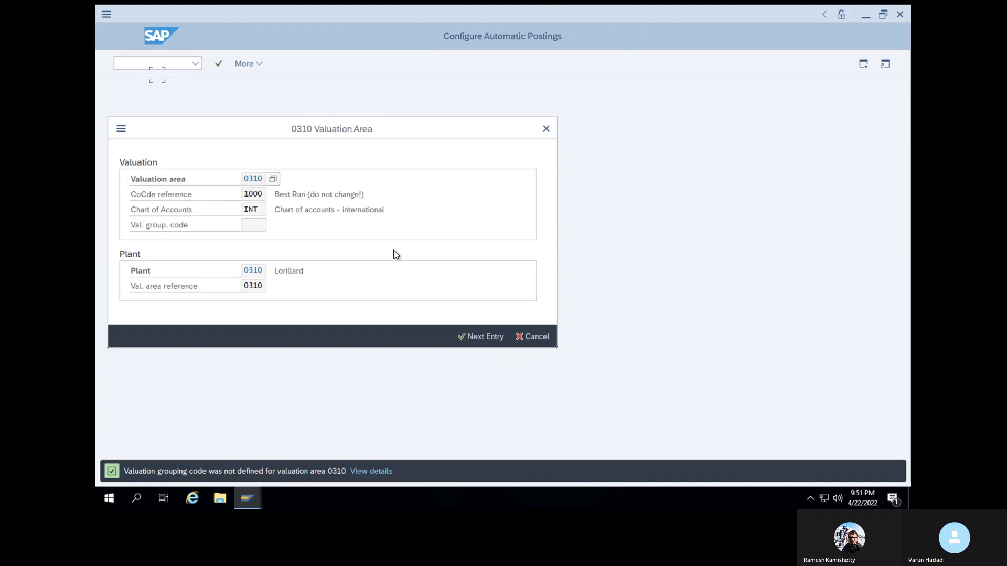
{"action": "left_click", "coordinate": [536, 335]}
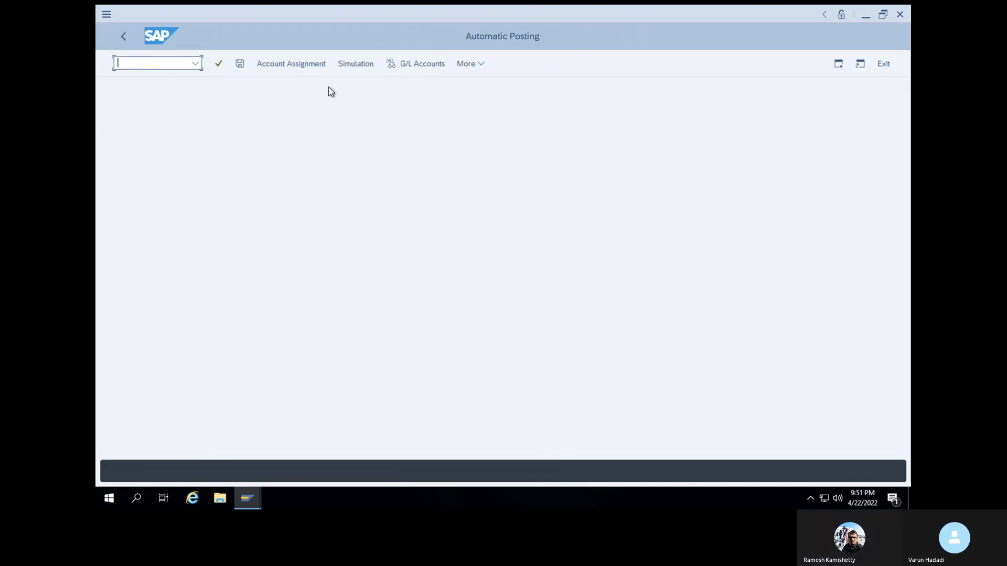
{"action": "left_click", "coordinate": [286, 64]}
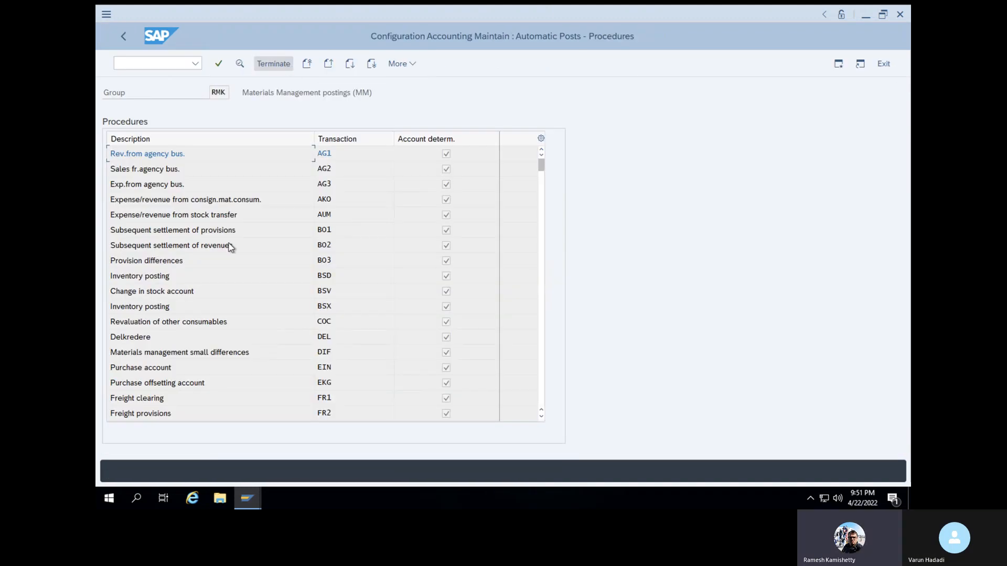
Open the account assignments of transaction PRD, Cost (price) differences, for chart of accounts INT
{"action": "scroll", "coordinate": [228, 248], "scroll_direction": "down", "scroll_amount": 3}
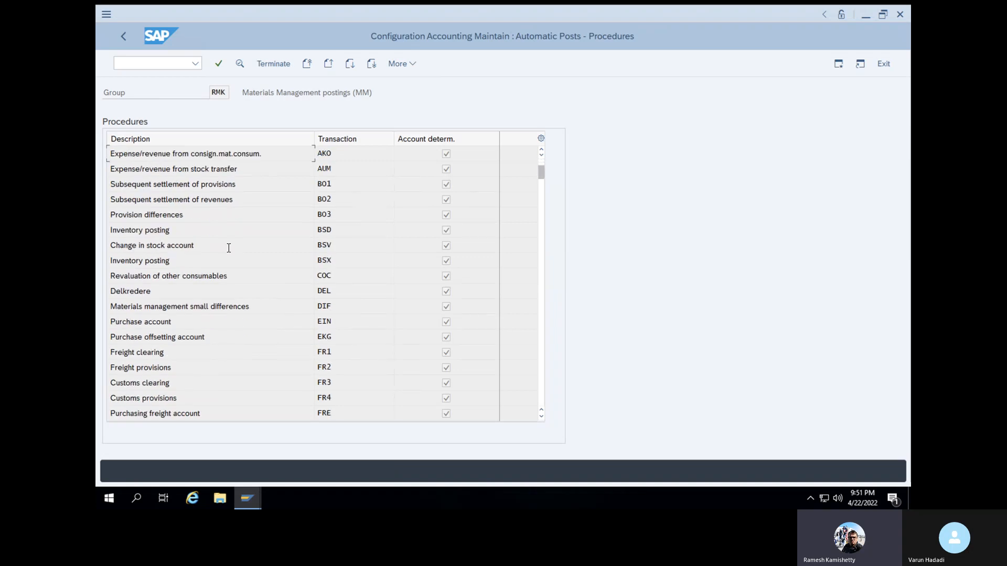
{"action": "scroll", "coordinate": [228, 248], "scroll_direction": "down", "scroll_amount": 4}
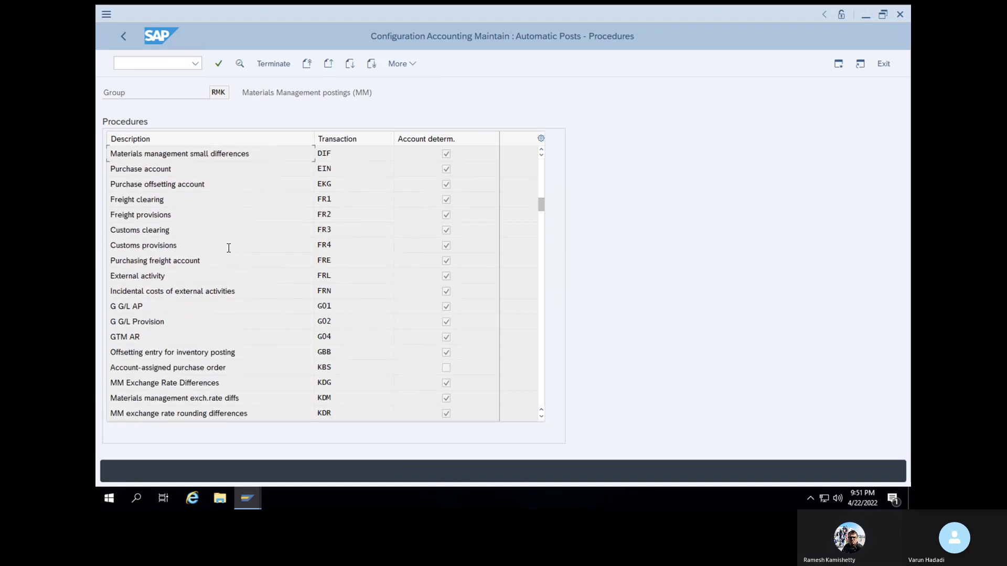
{"action": "scroll", "coordinate": [228, 247], "scroll_direction": "down", "scroll_amount": 10}
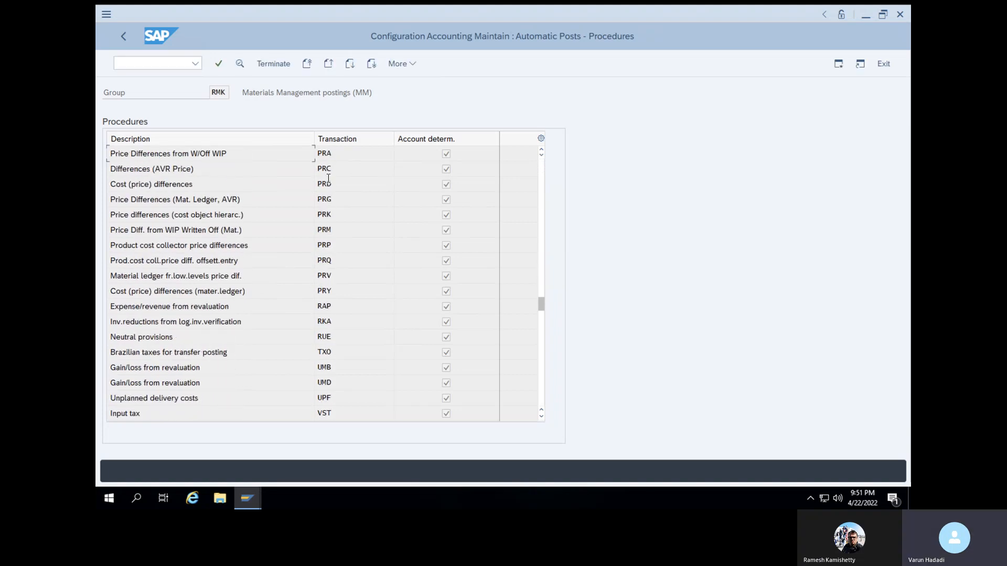
{"action": "left_click", "coordinate": [326, 182]}
{"action": "double_click", "coordinate": [326, 181]}
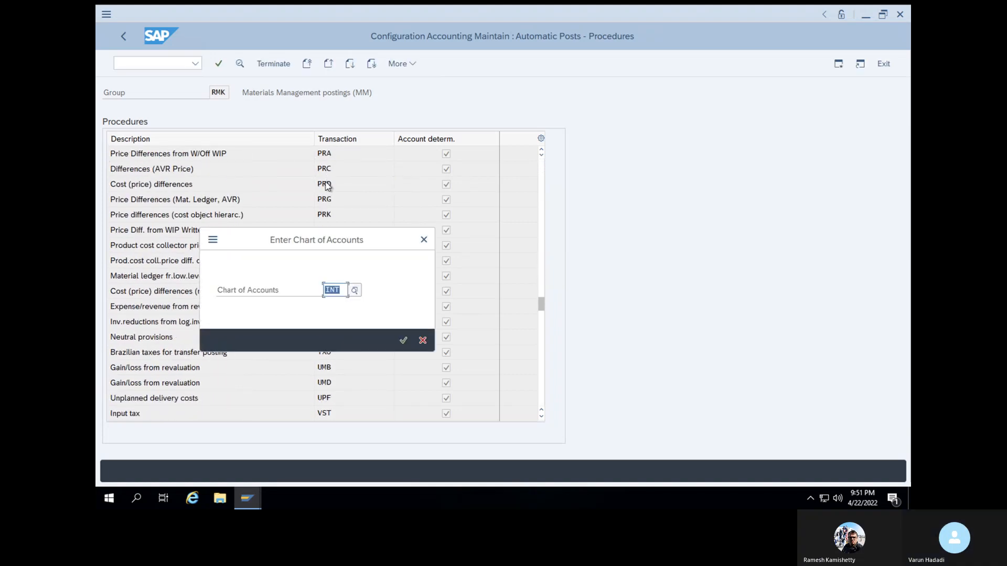
{"action": "left_click", "coordinate": [403, 340]}
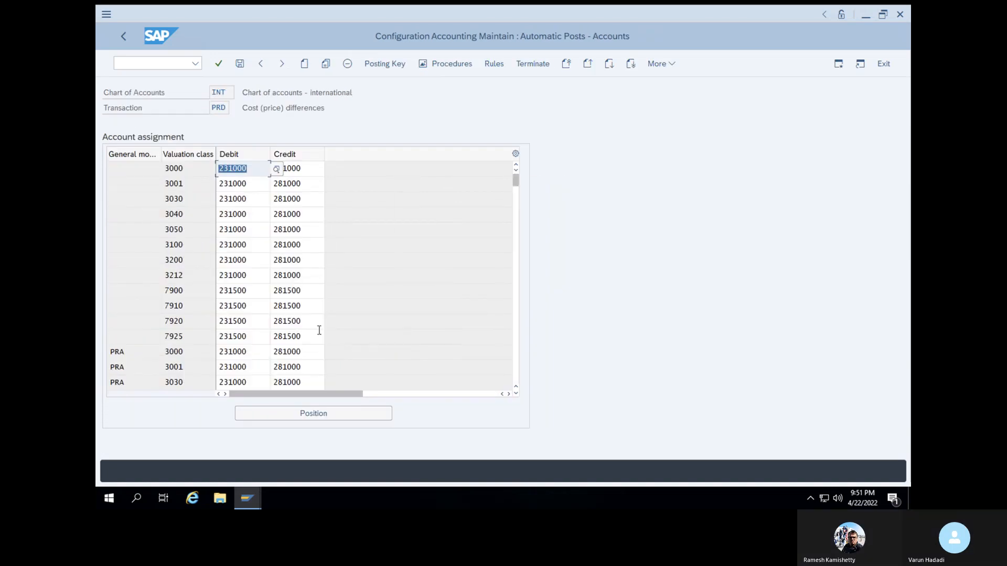
Look through the PRD account assignments and position the list at the entries with general modification PRD
{"action": "scroll", "coordinate": [319, 330], "scroll_direction": "down", "scroll_amount": 4}
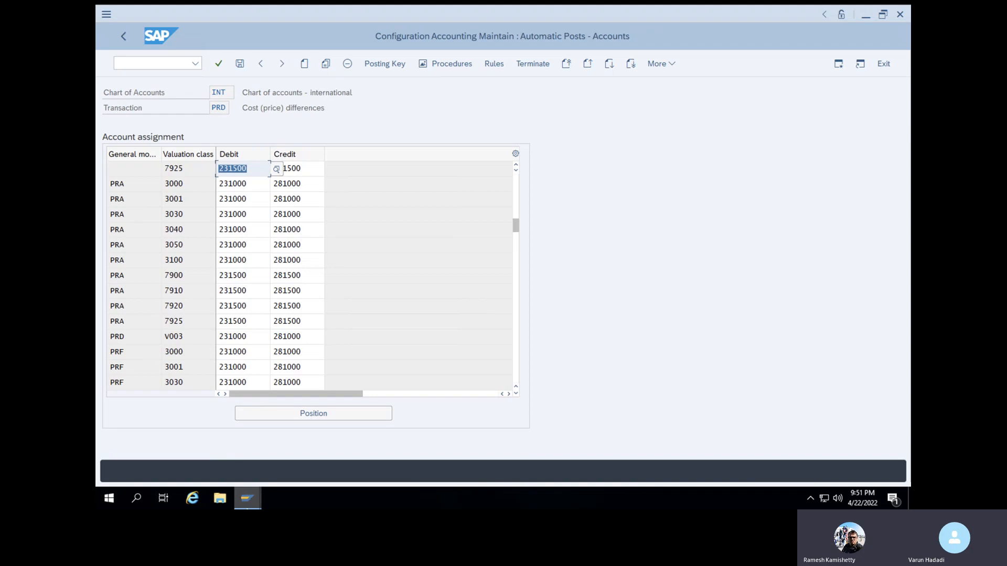
{"action": "mouse_move", "coordinate": [247, 499]}
{"action": "mouse_move", "coordinate": [471, 466]}
{"action": "left_click_drag", "start_coordinate": [517, 222], "coordinate": [515, 288]}
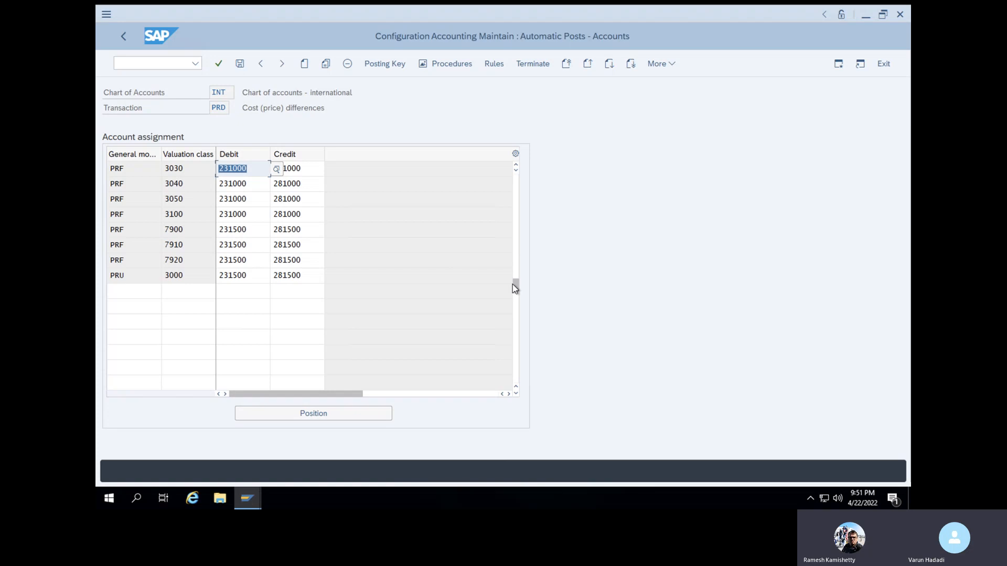
{"action": "left_click", "coordinate": [354, 411]}
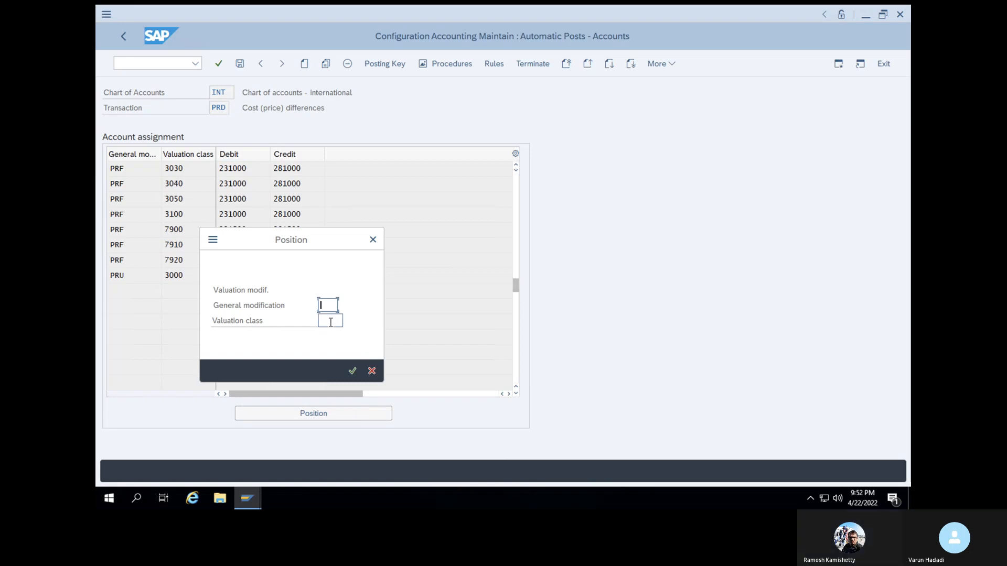
{"action": "type", "text": "PRD"}
{"action": "left_click", "coordinate": [351, 373]}
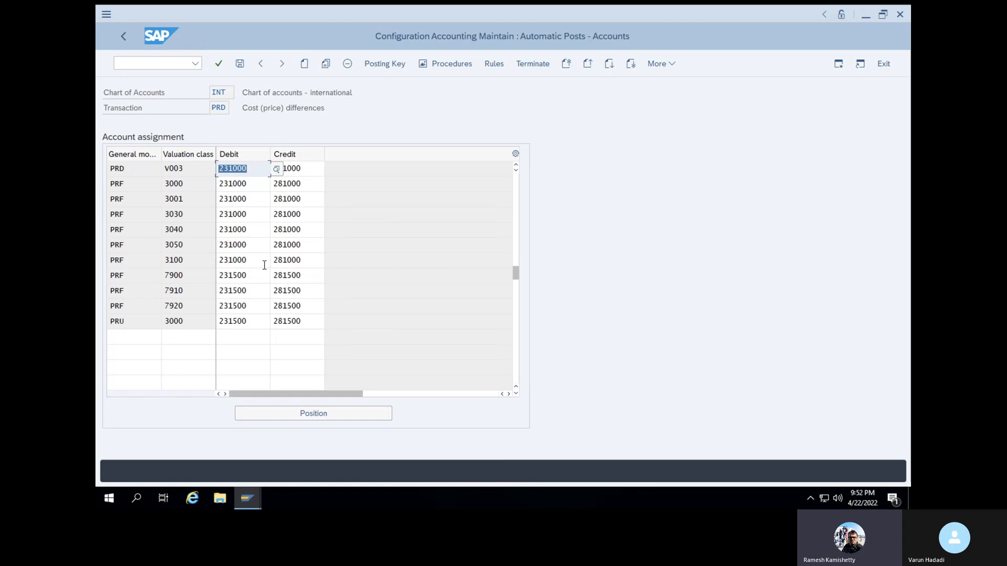
Return to the procedures overview and reopen the account assignments of transaction PRD, Cost (price) differences
{"action": "left_click", "coordinate": [449, 65]}
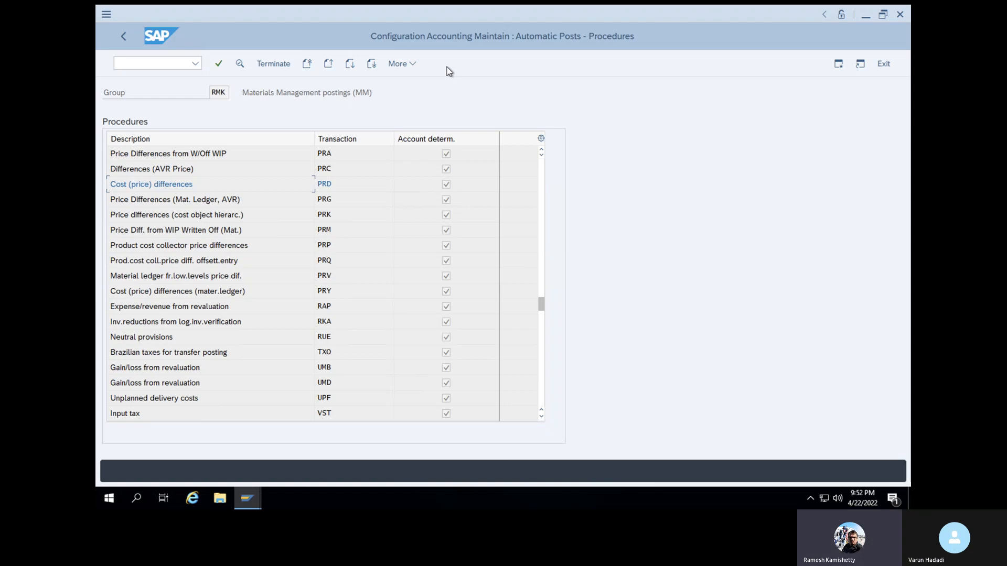
{"action": "left_click", "coordinate": [401, 65]}
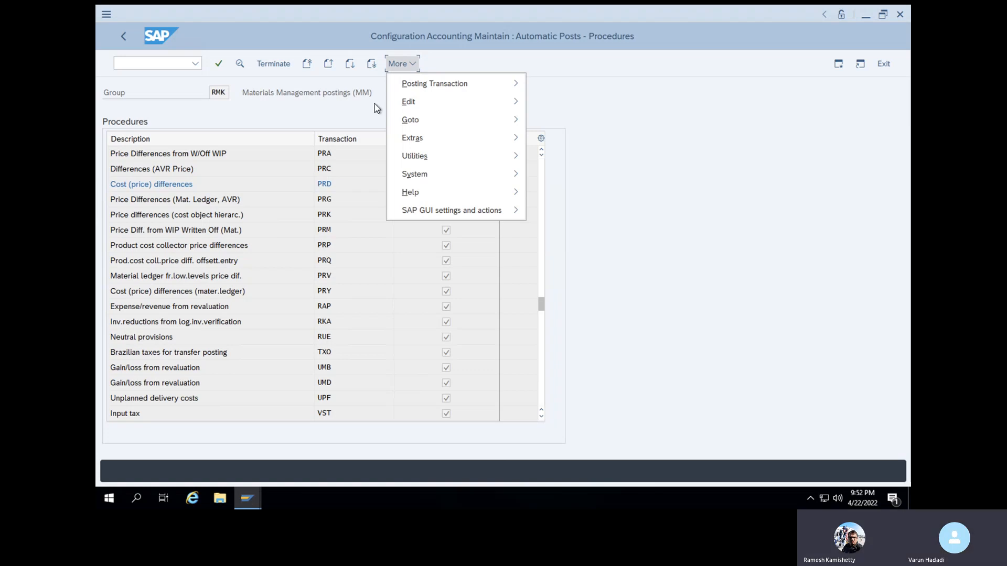
{"action": "double_click", "coordinate": [325, 187]}
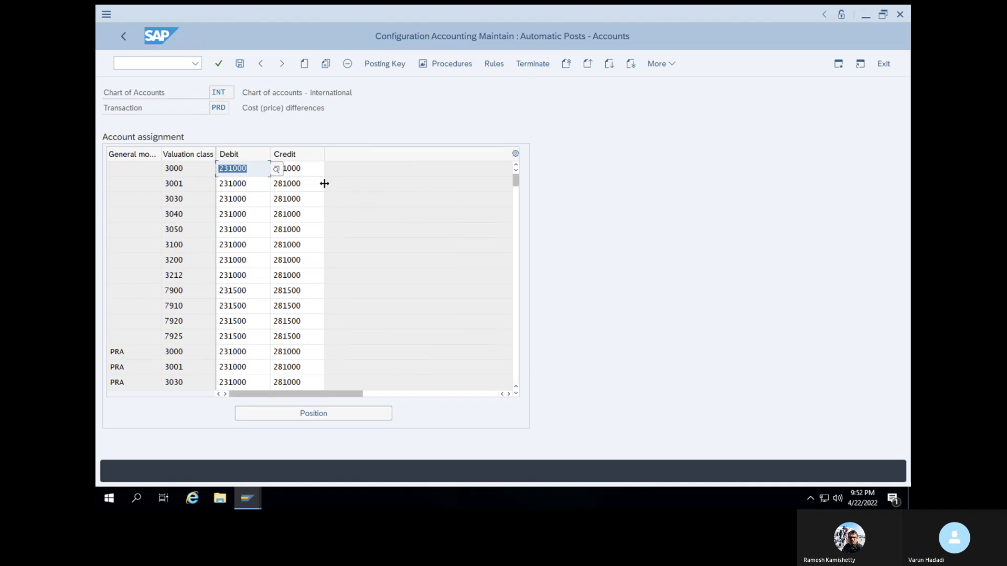
Widen the General modification and Valuation class columns of the account assignment table so their headings are fully readable
{"action": "left_click", "coordinate": [516, 393]}
{"action": "left_click", "coordinate": [517, 392]}
{"action": "left_click", "coordinate": [517, 392]}
{"action": "left_click", "coordinate": [517, 392]}
{"action": "left_click", "coordinate": [517, 392]}
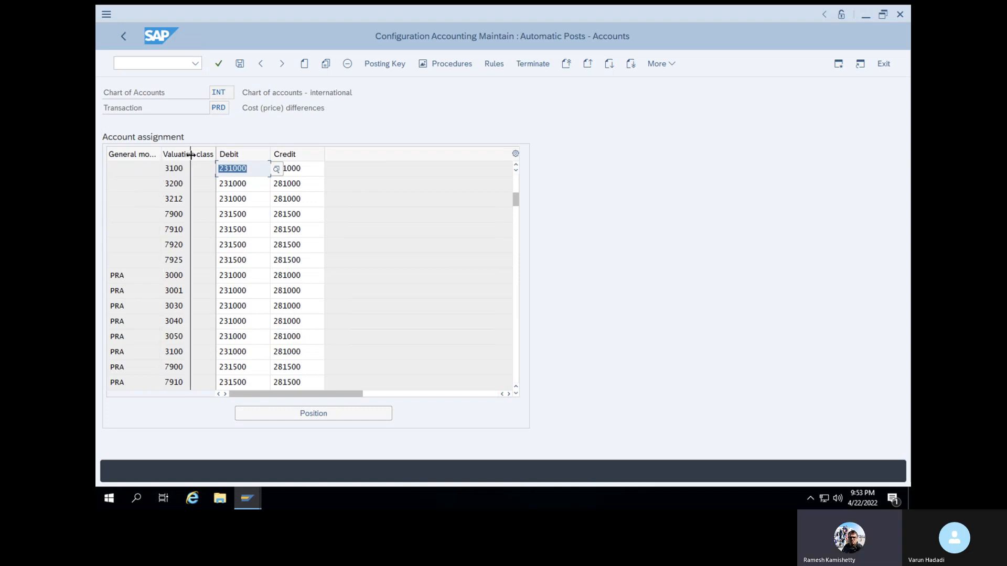
{"action": "double_click", "coordinate": [160, 155]}
{"action": "left_click_drag", "start_coordinate": [241, 156], "coordinate": [287, 157]}
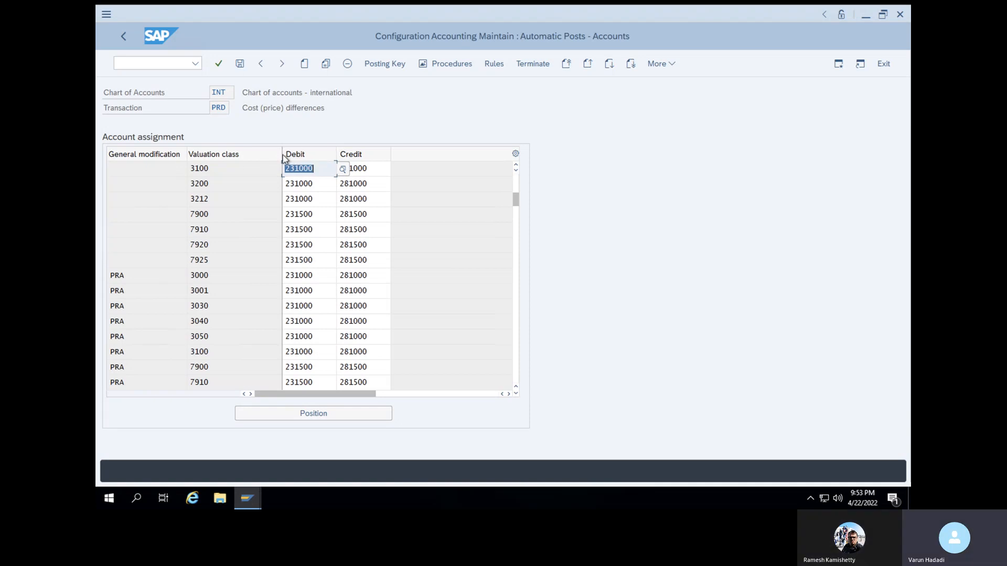
{"action": "left_click_drag", "start_coordinate": [282, 155], "coordinate": [288, 154]}
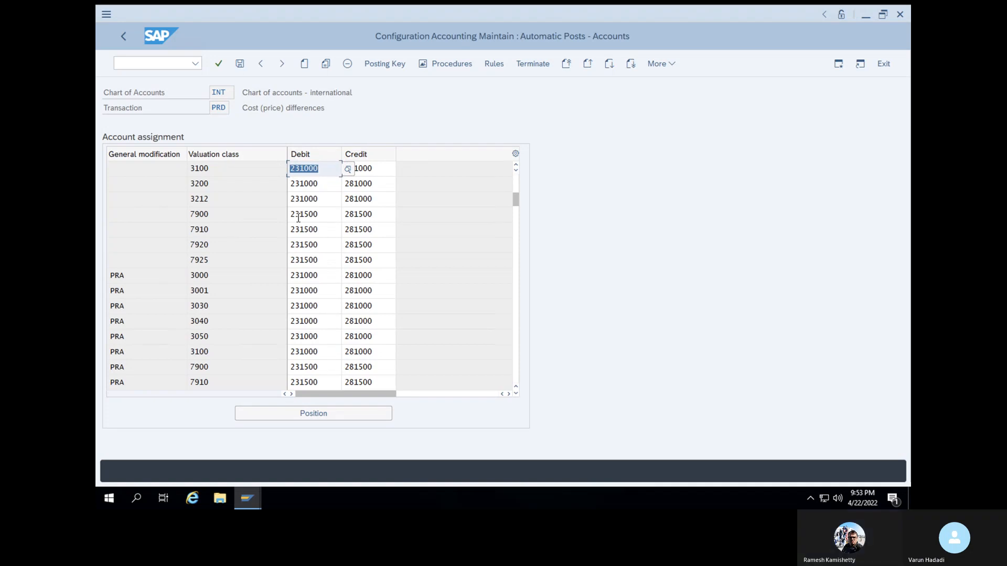
Start creating new account assignment entries for transaction PRD in chart of accounts INT
{"action": "left_click", "coordinate": [301, 64]}
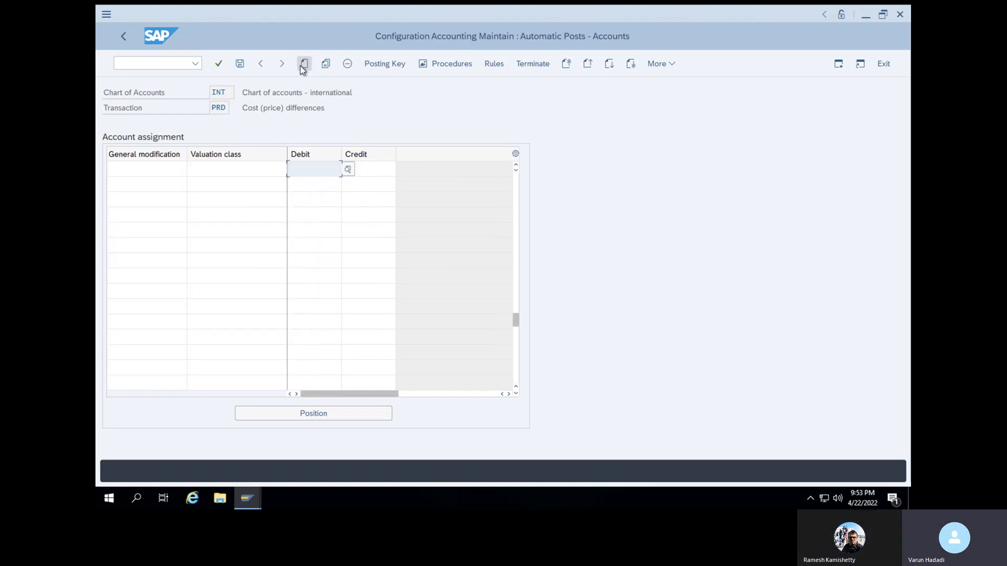
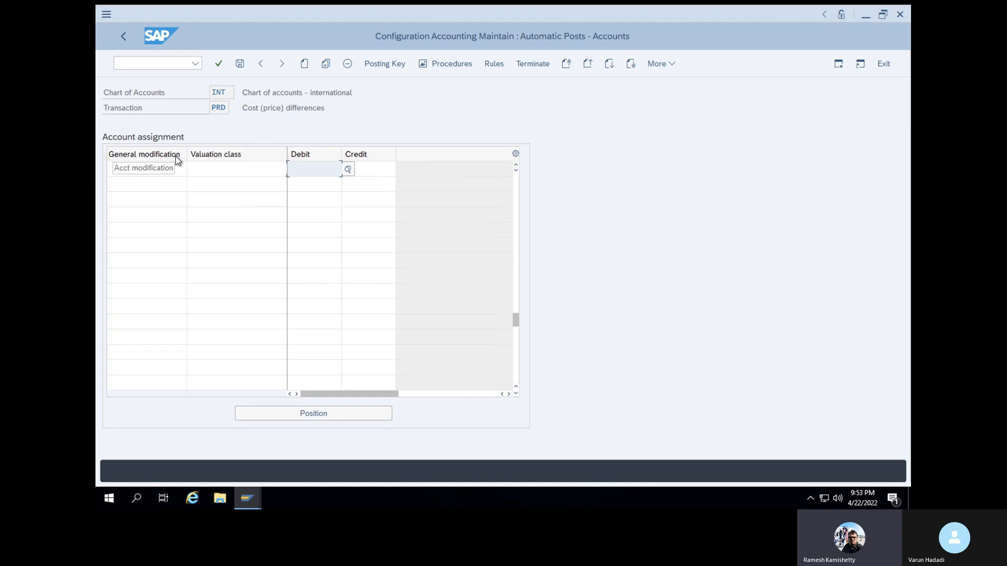
{"action": "left_click", "coordinate": [157, 64]}
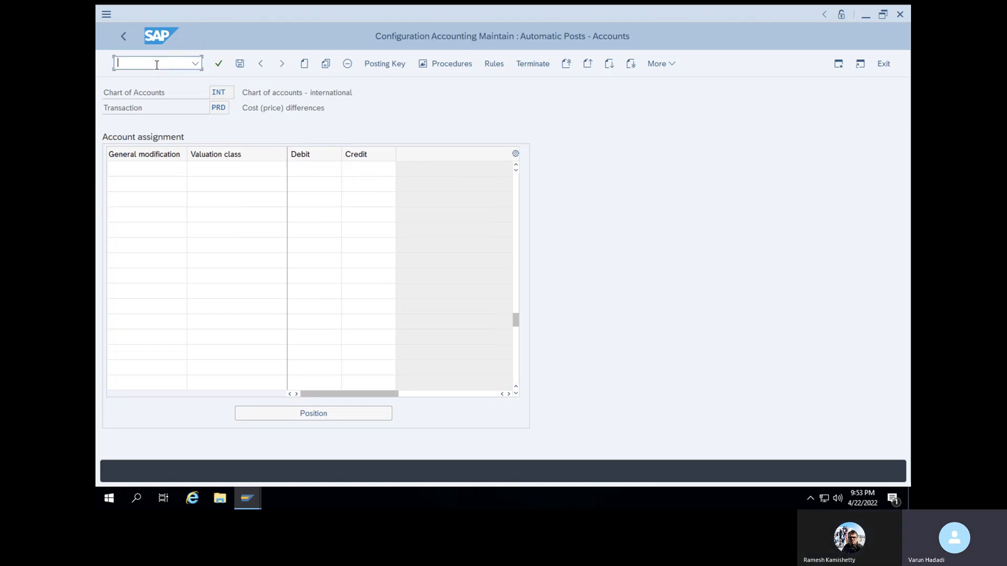
{"action": "type", "text": "/NMIGO"}
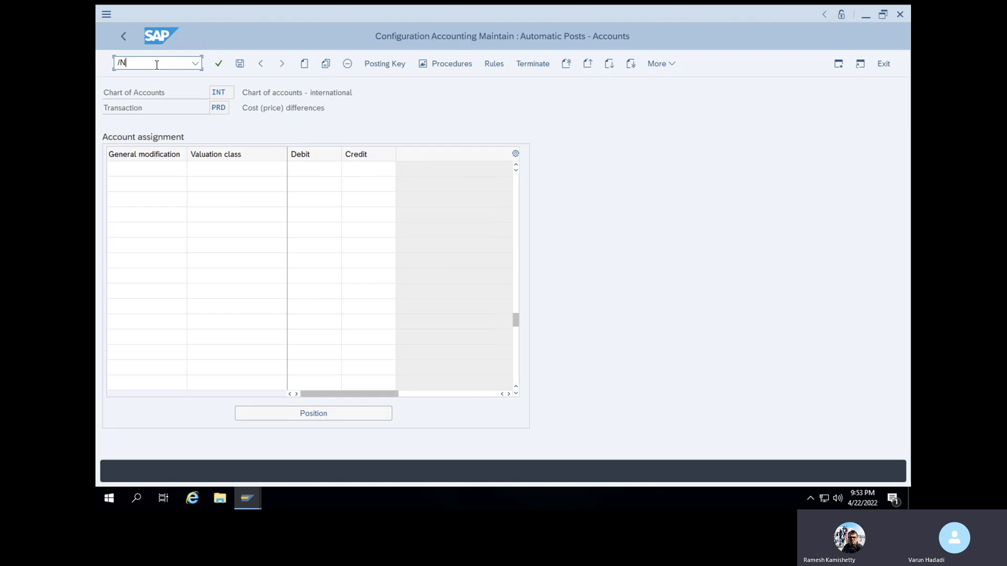
{"action": "key", "text": "Return"}
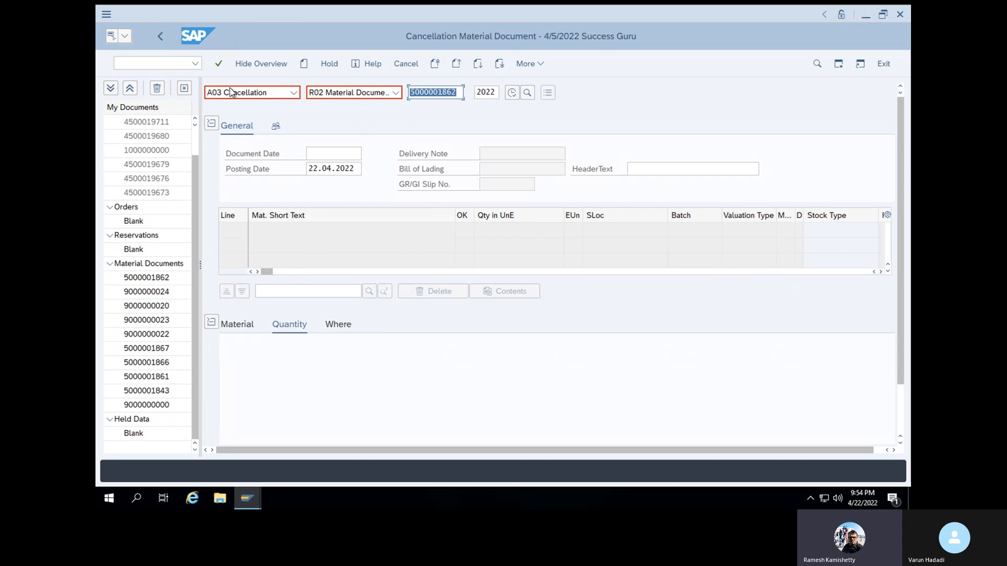
{"action": "left_click", "coordinate": [218, 63]}
Mark the item of 100 KG as OK, check the document and try to post its cancellation, closing the log
{"action": "scroll", "coordinate": [298, 363], "scroll_direction": "down", "scroll_amount": 2}
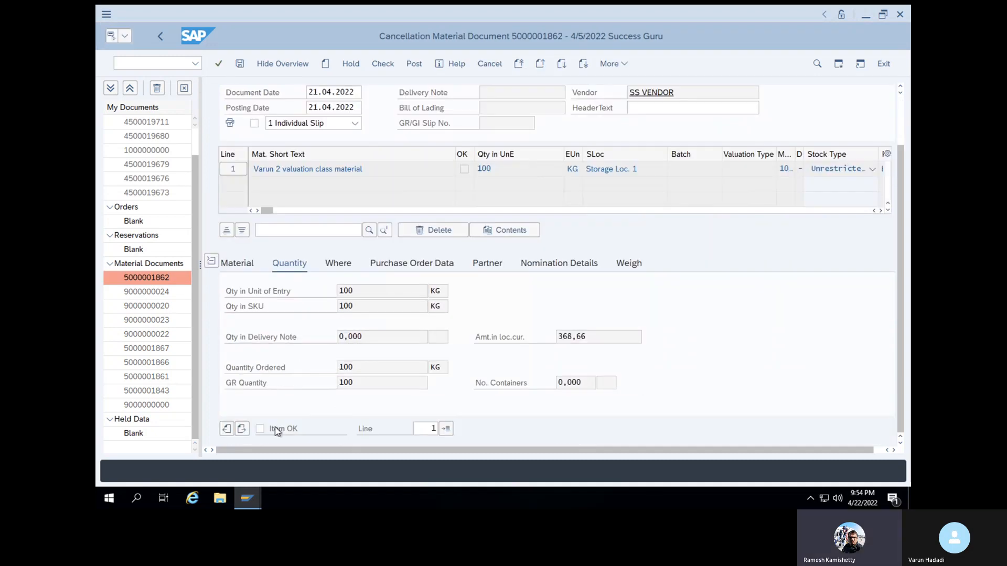
{"action": "left_click", "coordinate": [260, 430]}
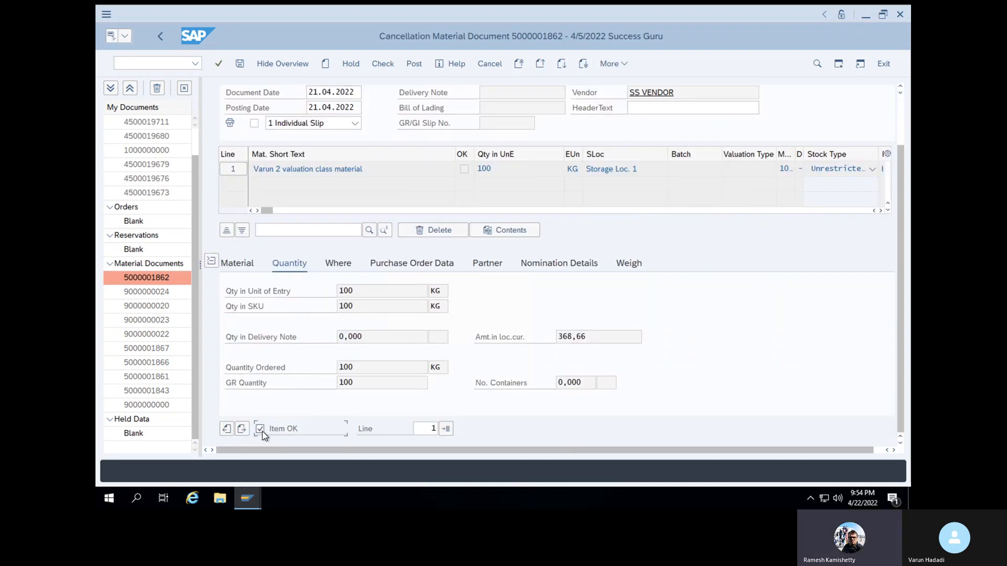
{"action": "left_click", "coordinate": [382, 64]}
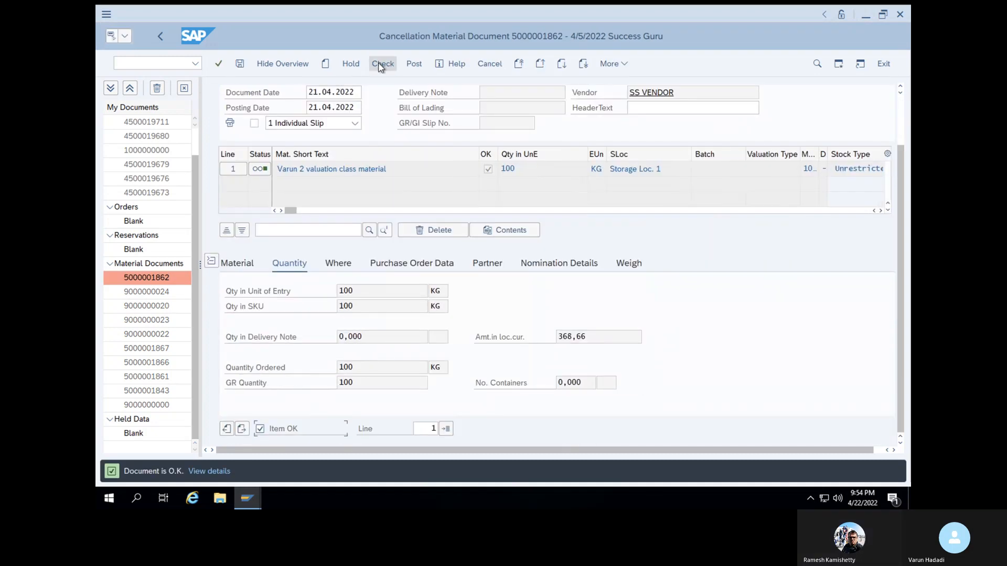
{"action": "left_click", "coordinate": [415, 64]}
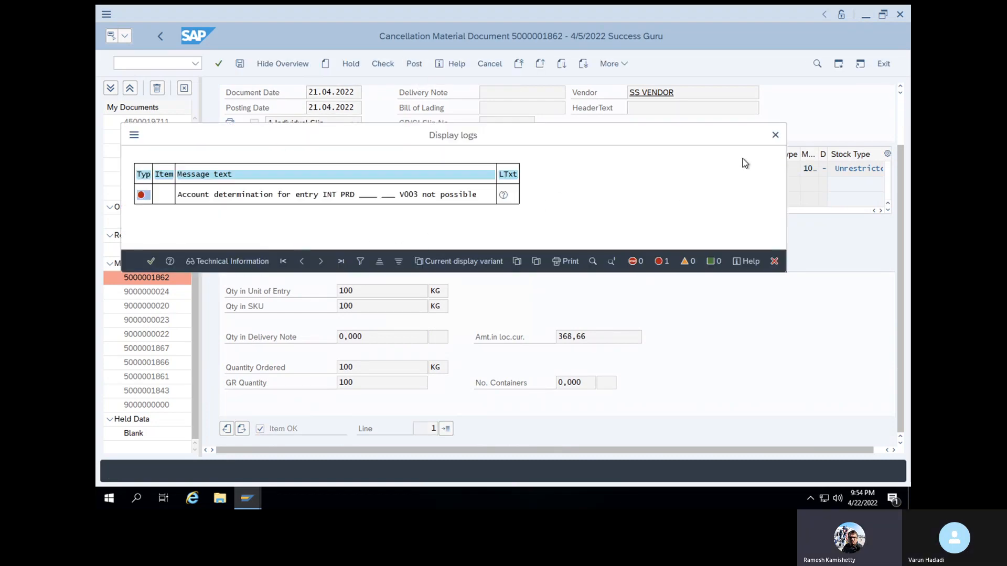
{"action": "left_click", "coordinate": [775, 136]}
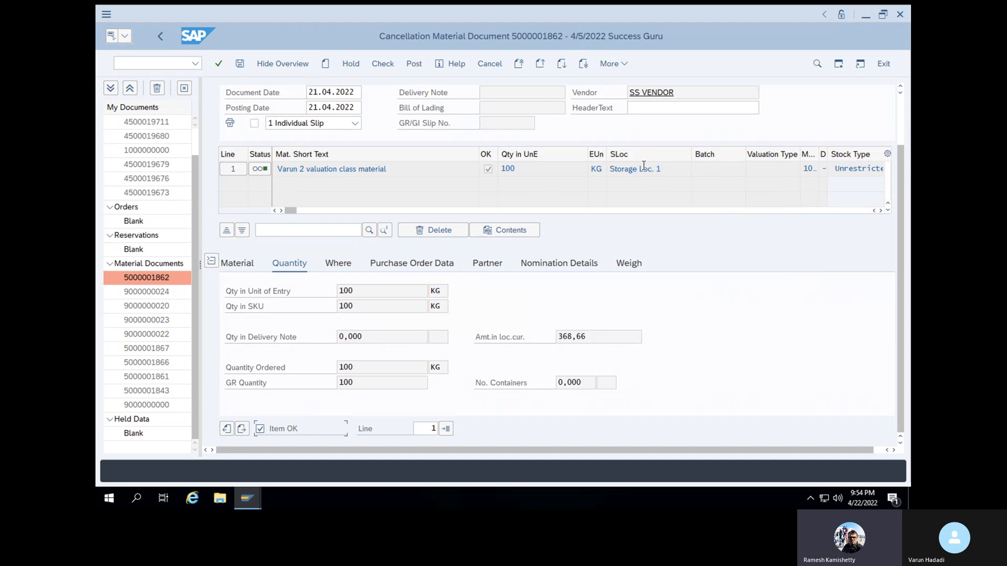
Try to post the cancellation again and open the long text of the account determination error
{"action": "left_click", "coordinate": [414, 62]}
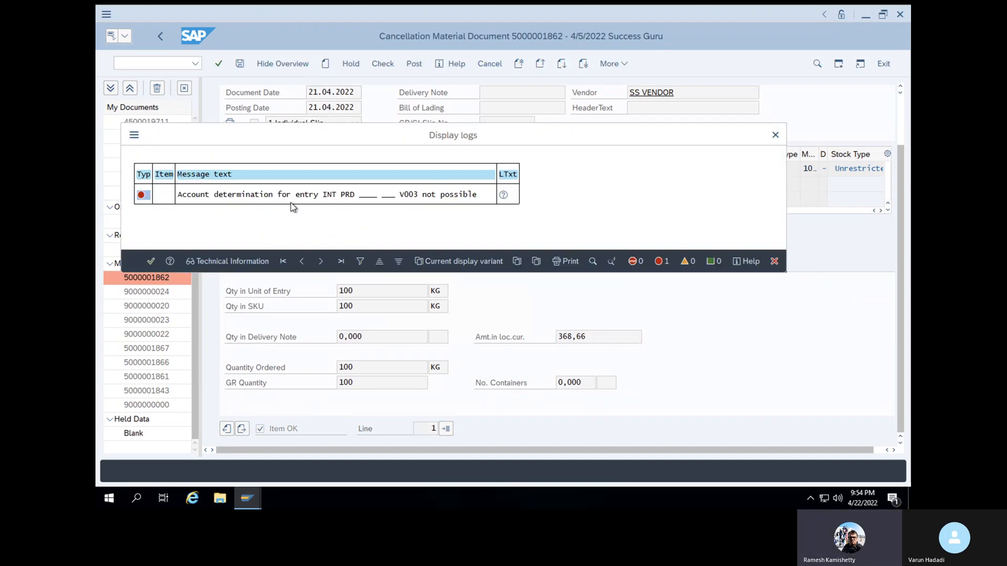
{"action": "left_click", "coordinate": [180, 196]}
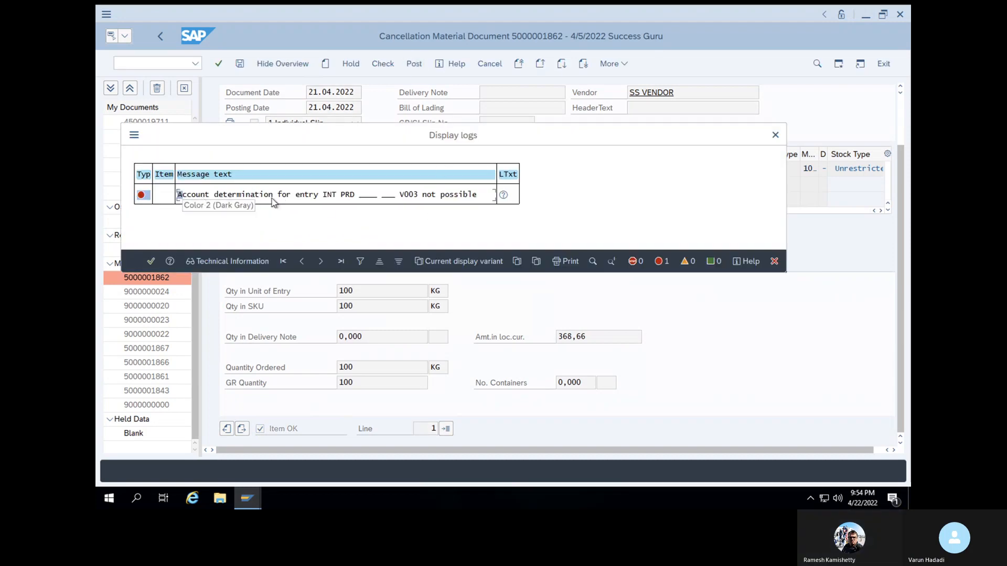
{"action": "left_click", "coordinate": [475, 196]}
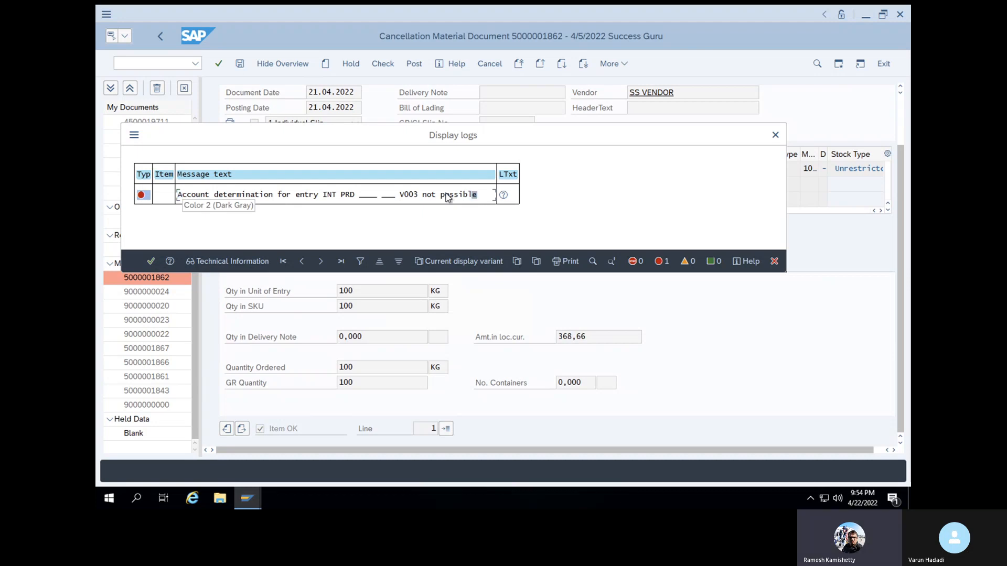
{"action": "left_click", "coordinate": [180, 197]}
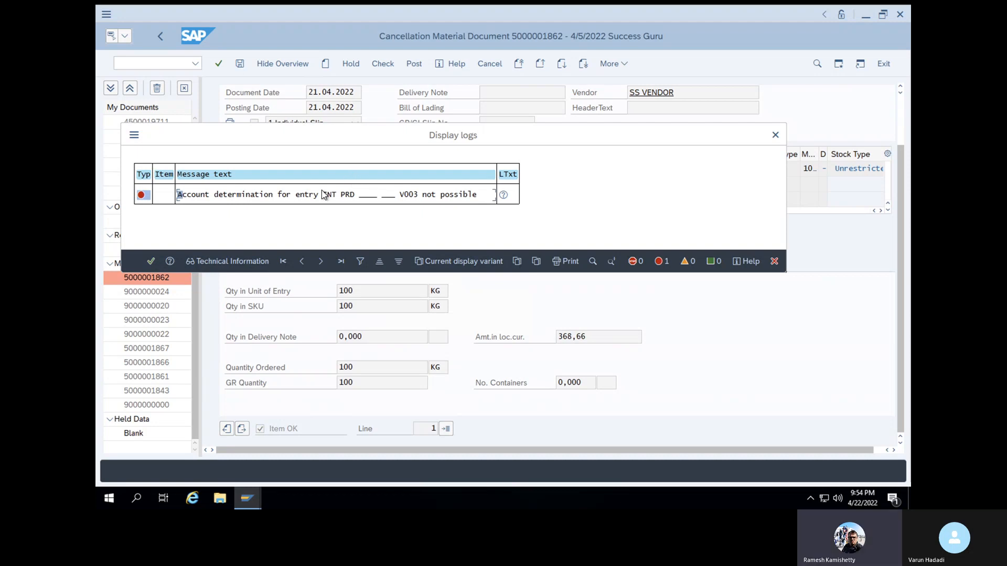
{"action": "double_click", "coordinate": [226, 196]}
{"action": "double_click", "coordinate": [226, 197]}
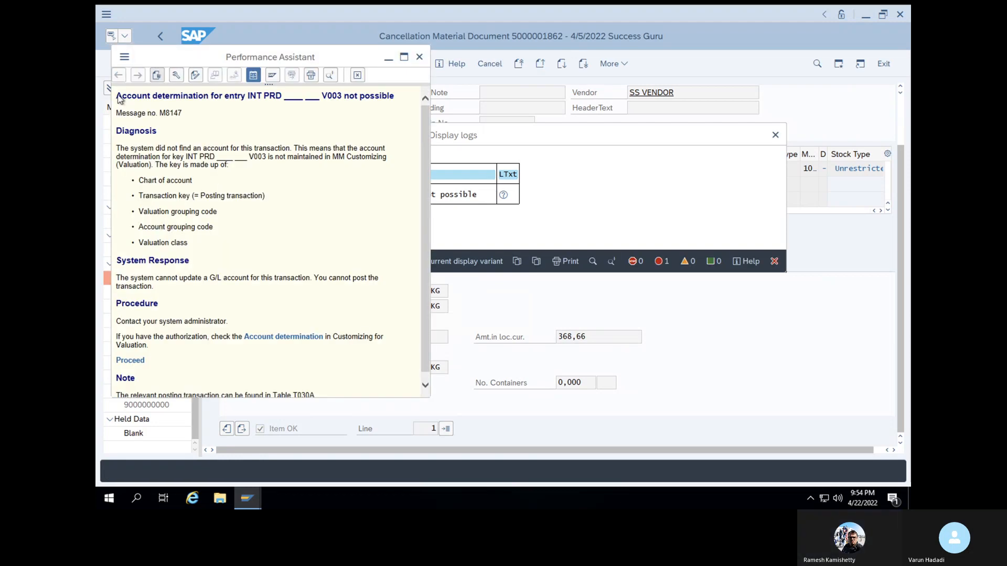
Select the message title in the error's long text, and close the long text and the log
{"action": "left_click_drag", "start_coordinate": [116, 96], "coordinate": [387, 98]}
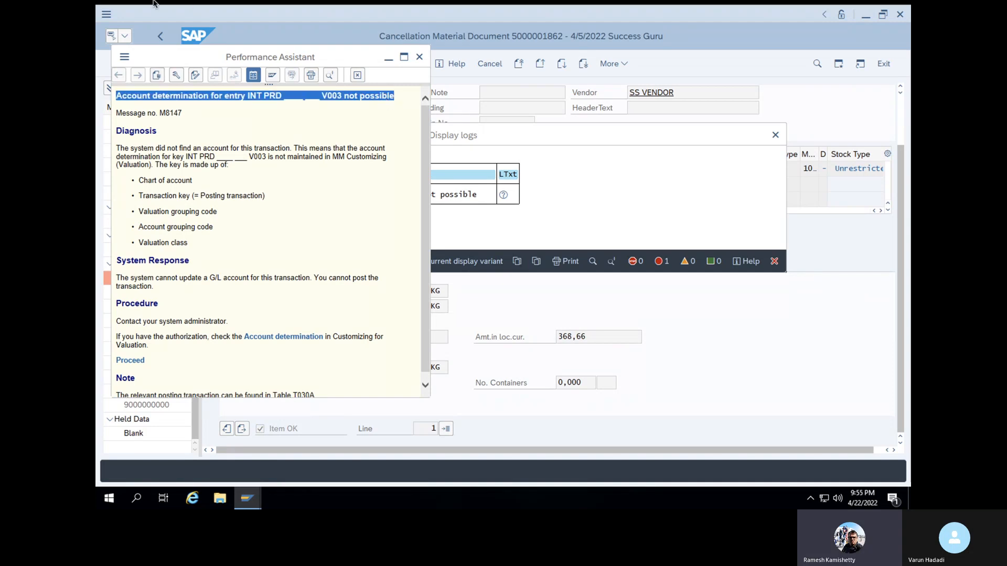
{"action": "left_click", "coordinate": [128, 20]}
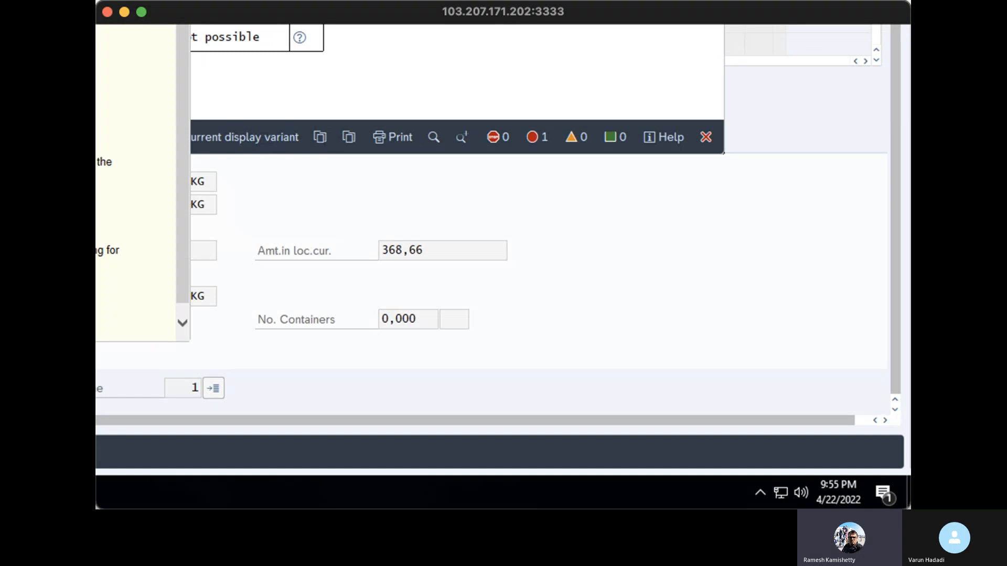
{"action": "left_click", "coordinate": [118, 290]}
{"action": "left_click", "coordinate": [142, 13]}
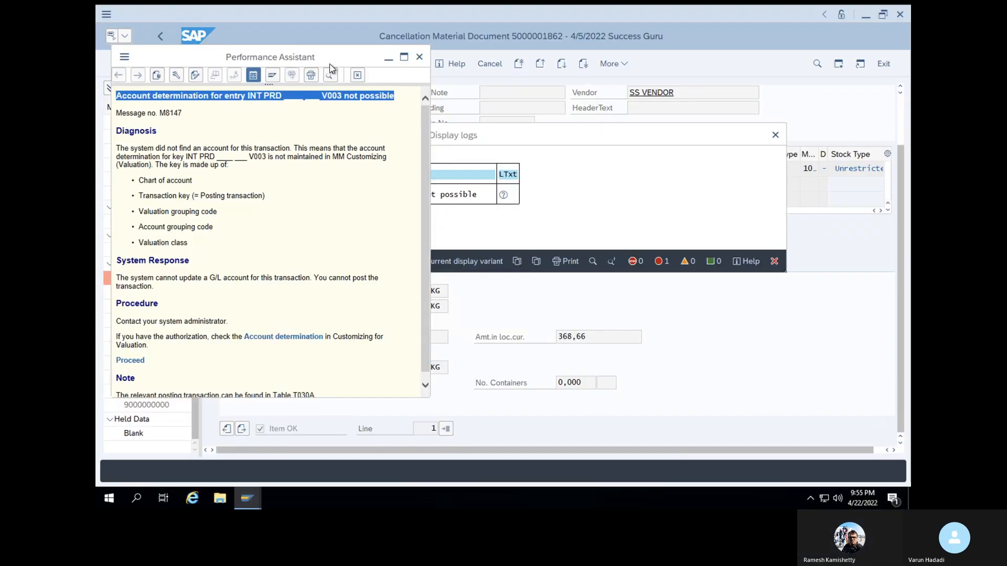
{"action": "left_click", "coordinate": [420, 60]}
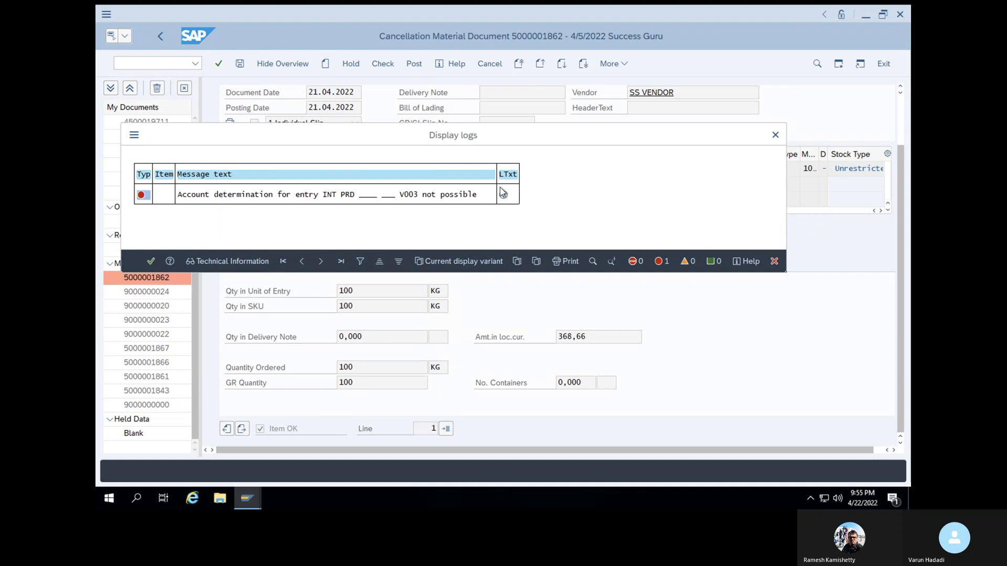
{"action": "left_click", "coordinate": [775, 135]}
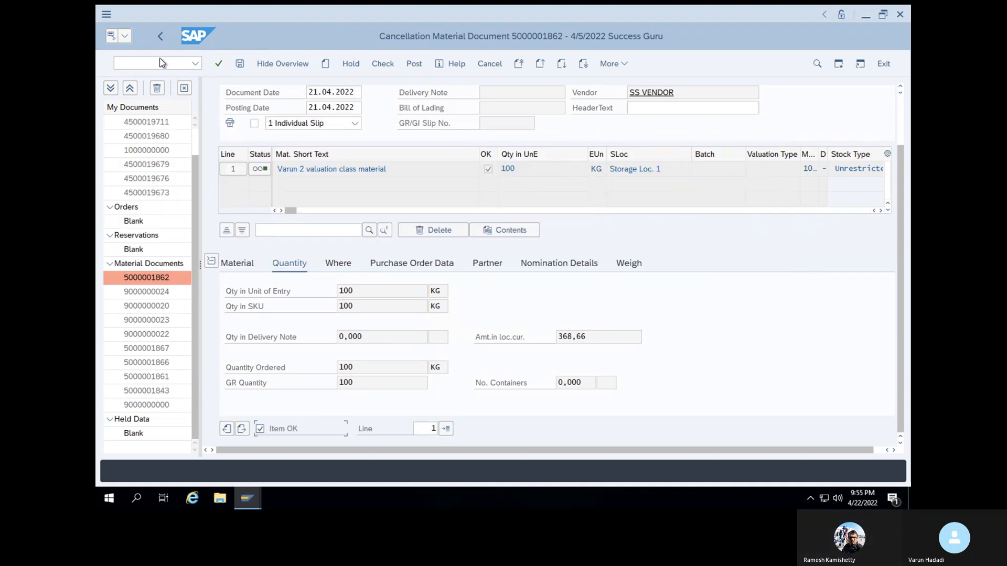
Go to transaction OBYC and open the account assignments of PRD, Cost (price) differences, for chart of accounts INT
{"action": "left_click", "coordinate": [160, 61]}
{"action": "type", "text": "/NOBYC"}
{"action": "key", "text": "Return"}
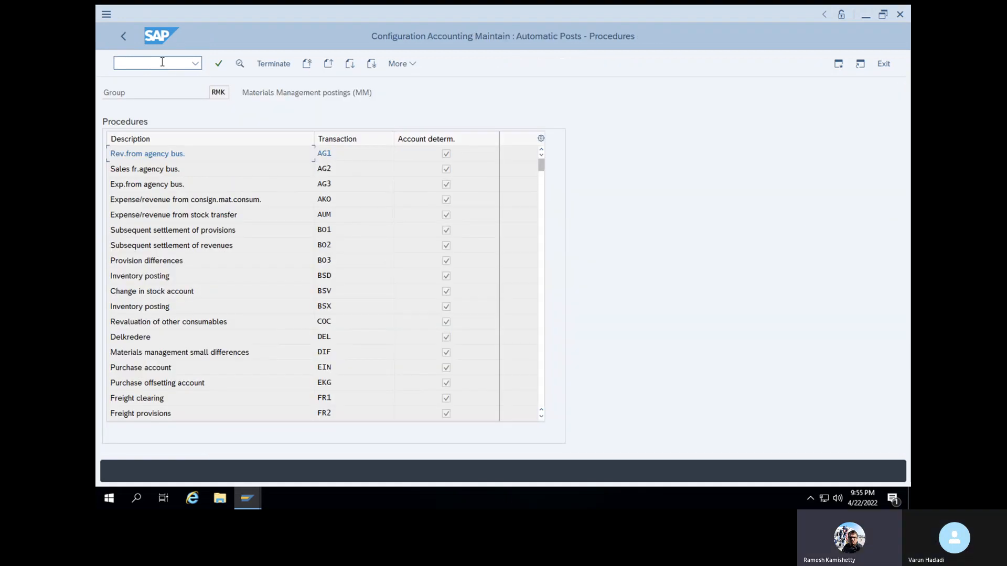
{"action": "scroll", "coordinate": [232, 192], "scroll_direction": "down", "scroll_amount": 8}
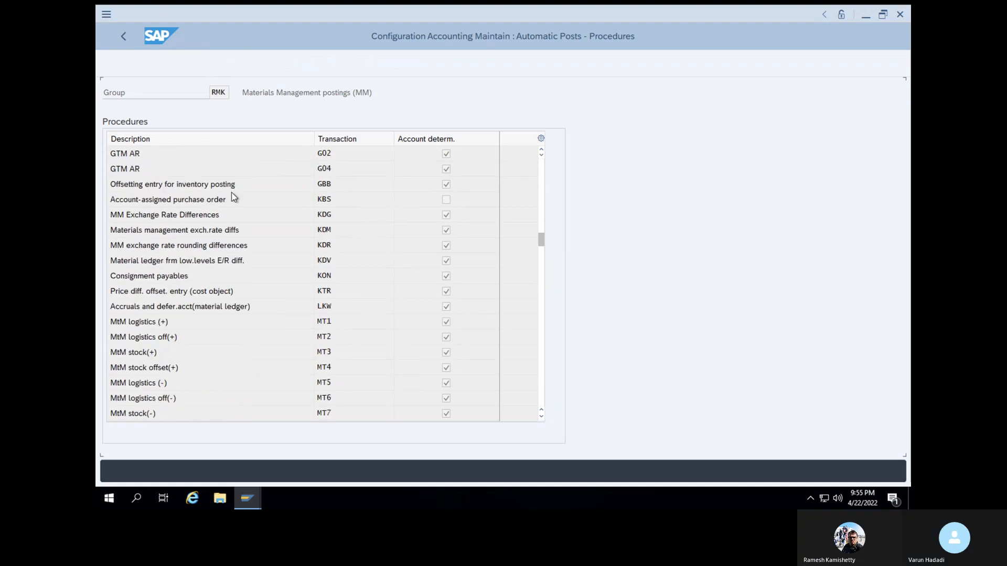
{"action": "scroll", "coordinate": [232, 192], "scroll_direction": "down", "scroll_amount": 5}
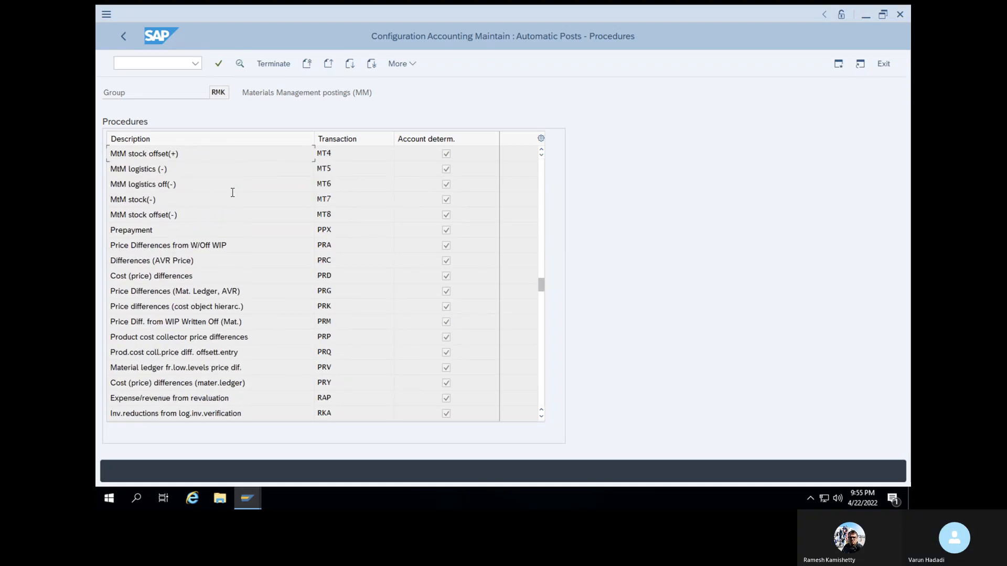
{"action": "double_click", "coordinate": [326, 277]}
{"action": "left_click", "coordinate": [403, 341]}
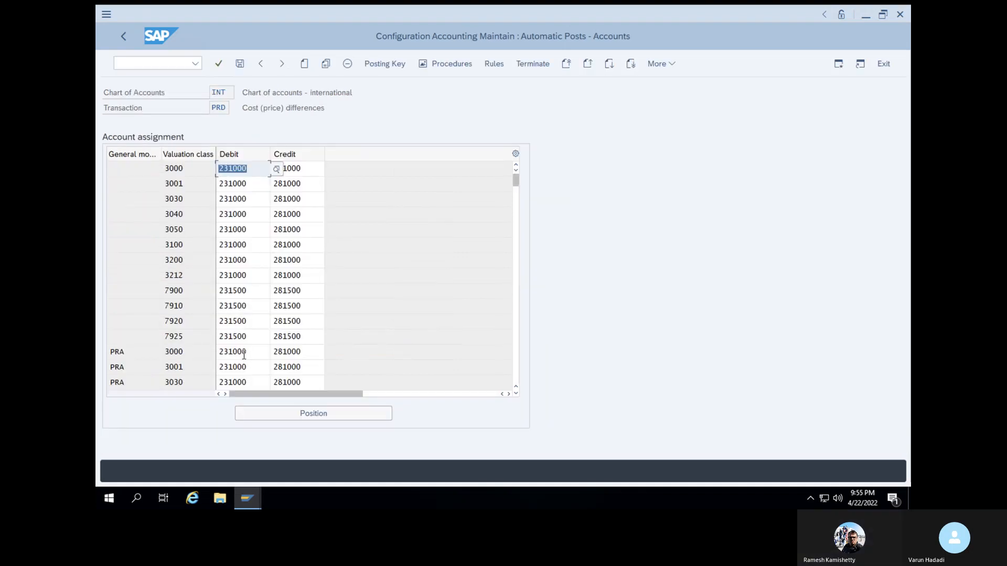
Copy the PRA entry of valuation class 3000 to valuation class V003 and save it in customizing request HP6K900038
{"action": "scroll", "coordinate": [244, 355], "scroll_direction": "down", "scroll_amount": 2}
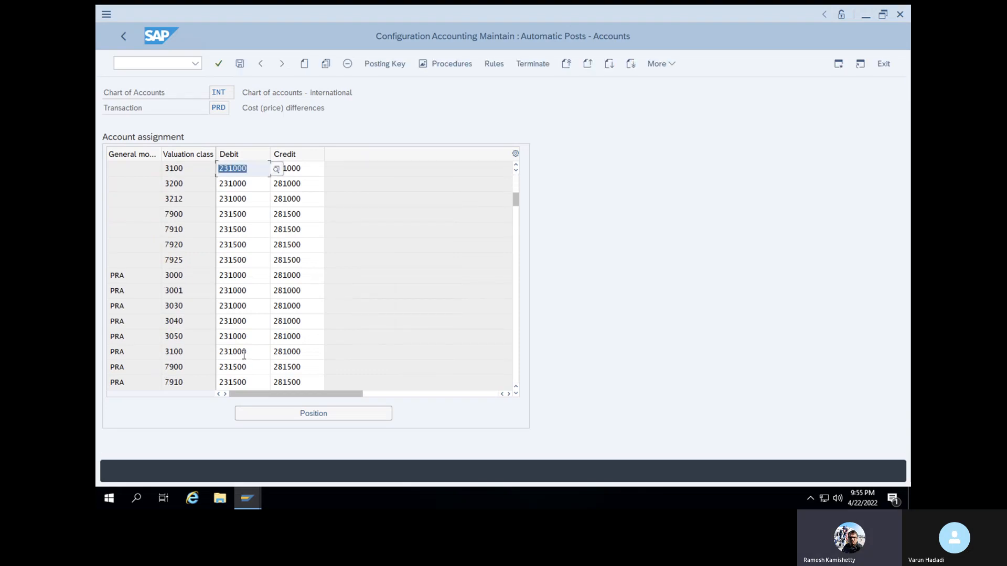
{"action": "left_click", "coordinate": [120, 273]}
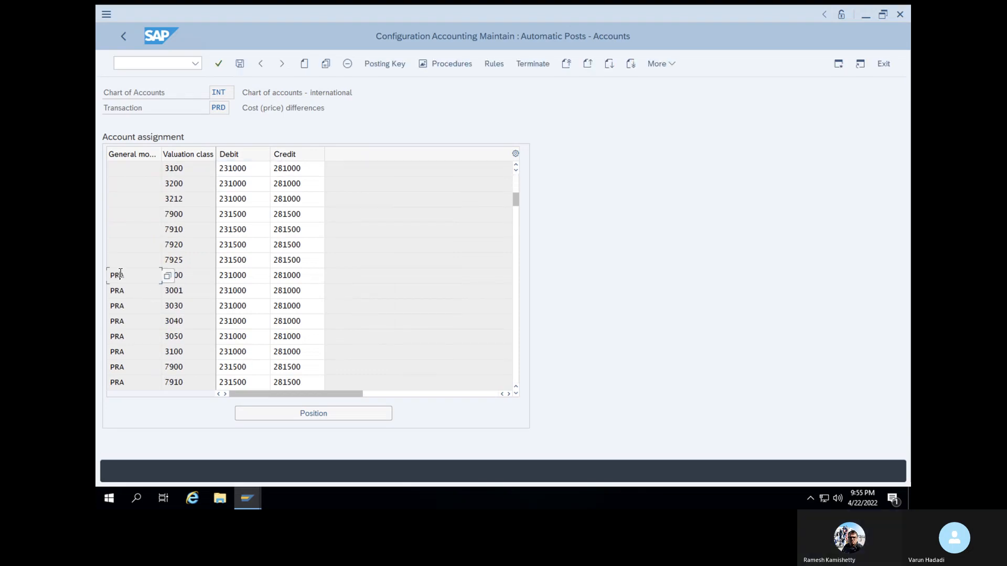
{"action": "left_click", "coordinate": [326, 64]}
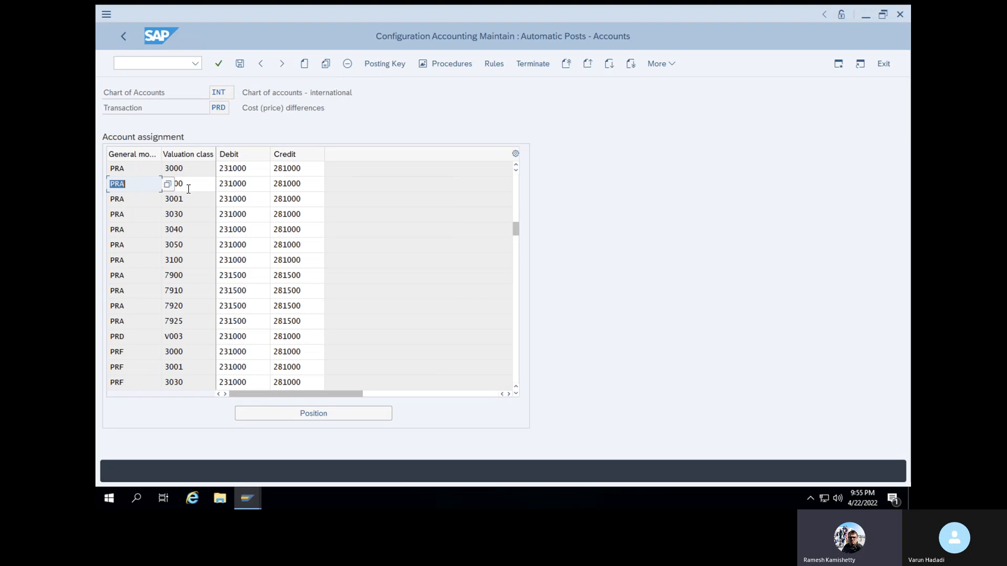
{"action": "left_click", "coordinate": [207, 188]}
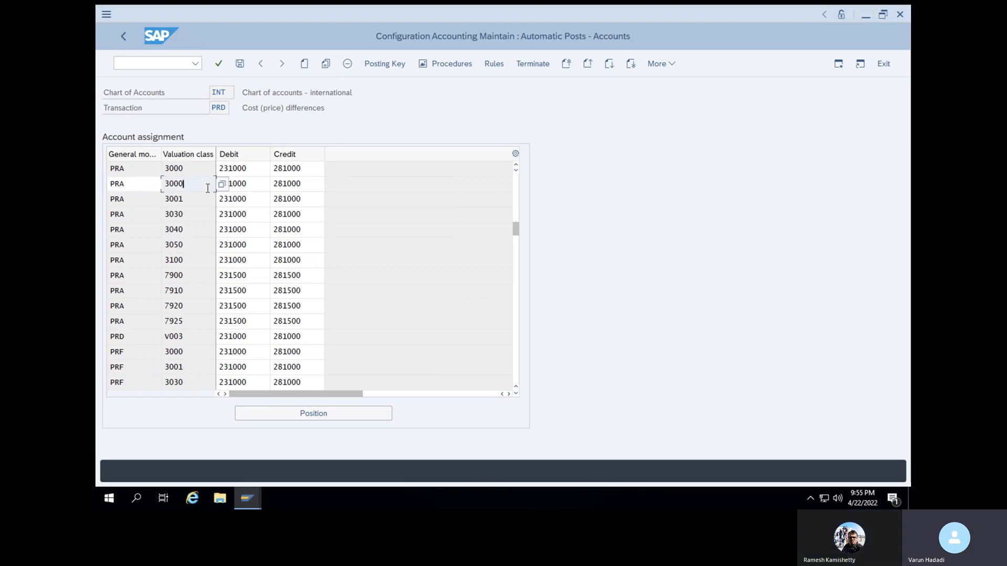
{"action": "key", "text": "BackSpace"}
{"action": "key", "text": "BackSpace"}
{"action": "key", "text": "BackSpace"}
{"action": "key", "text": "BackSpace"}
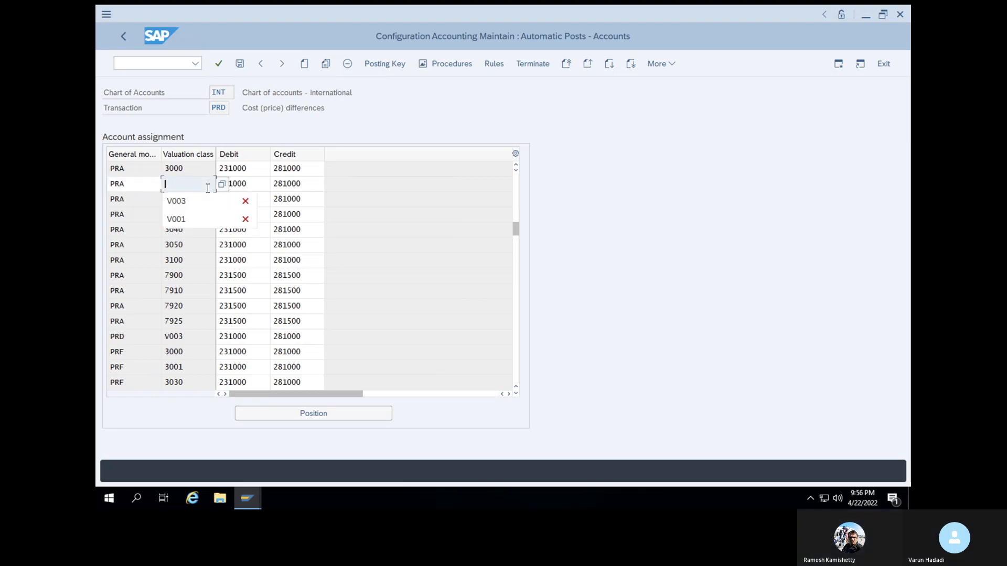
{"action": "left_click", "coordinate": [212, 204]}
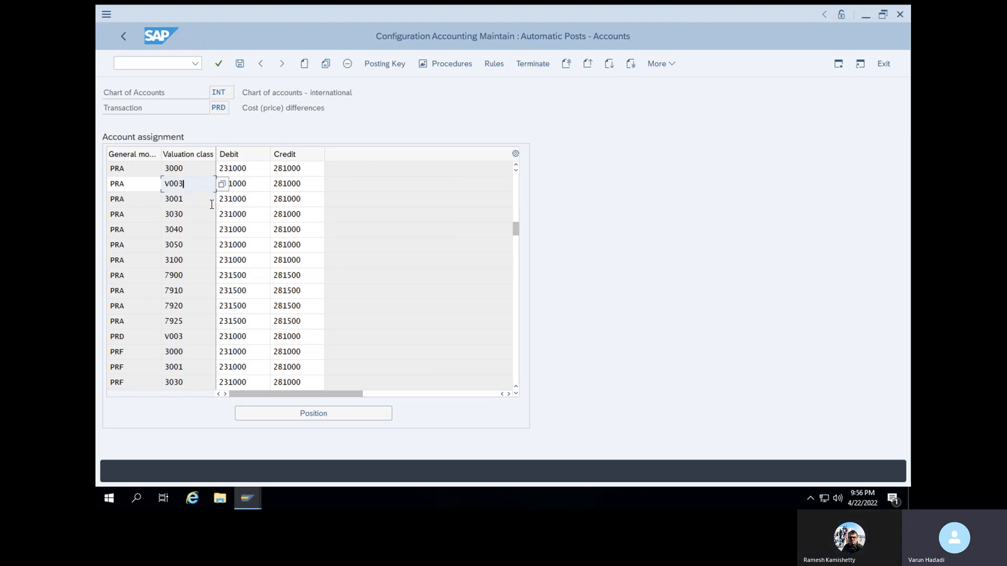
{"action": "left_click", "coordinate": [218, 64]}
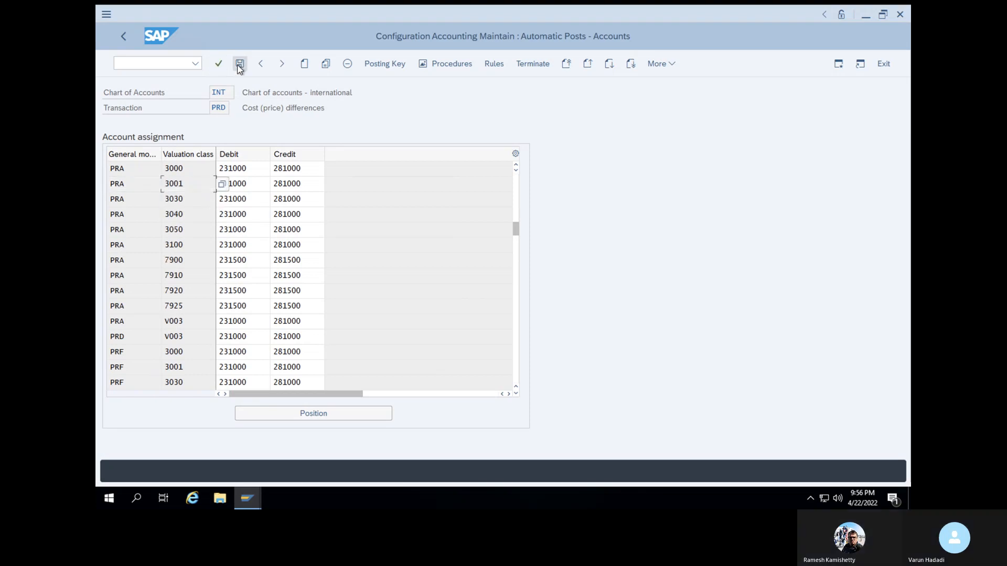
{"action": "left_click", "coordinate": [239, 66]}
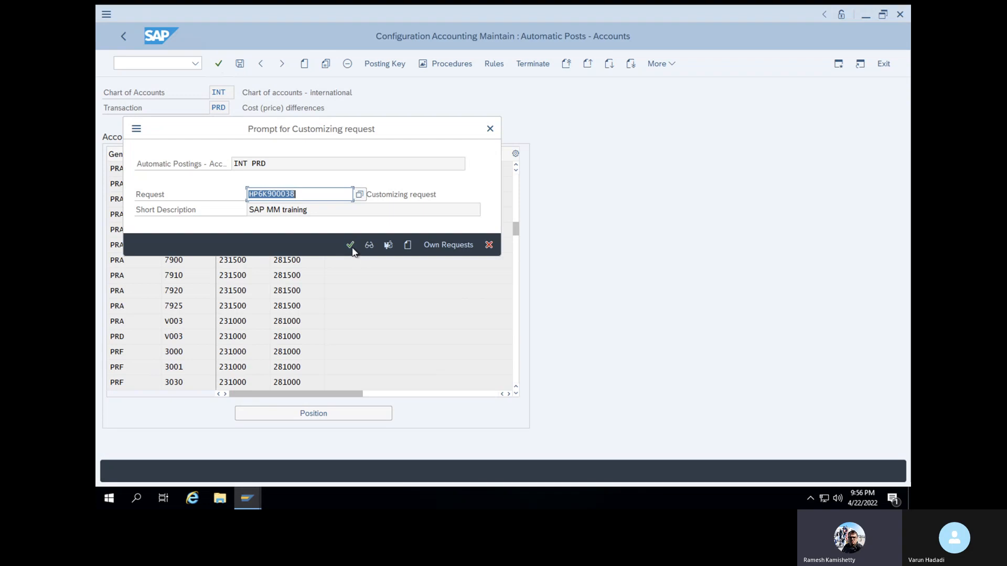
{"action": "left_click", "coordinate": [351, 245]}
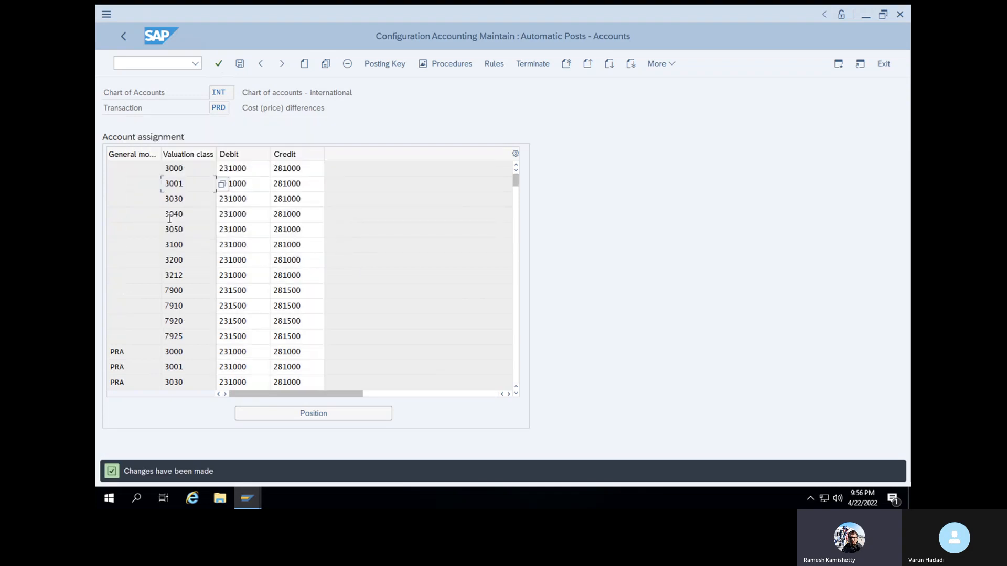
{"action": "left_click", "coordinate": [160, 63]}
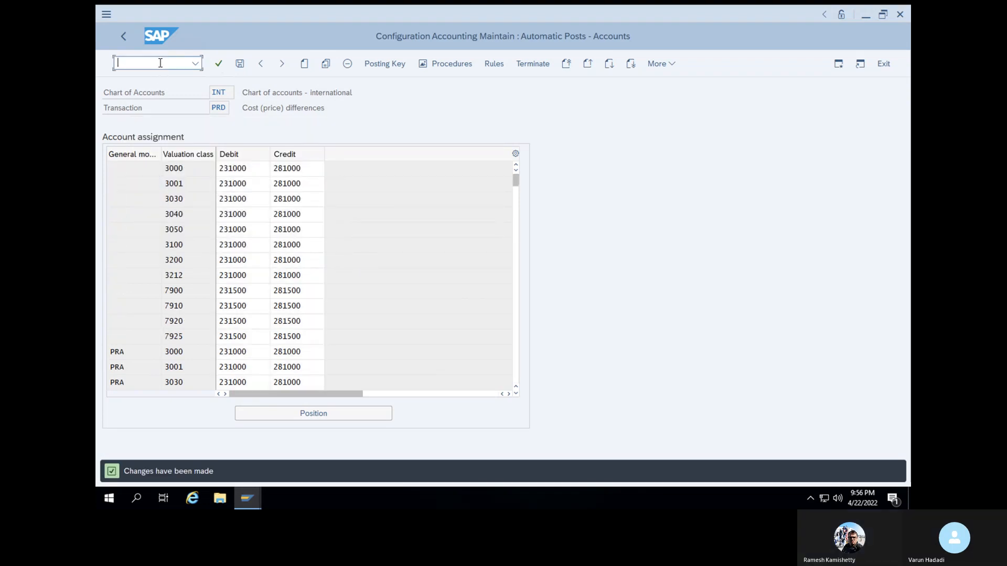
{"action": "type", "text": "/NMIGO"}
{"action": "key", "text": "Return"}
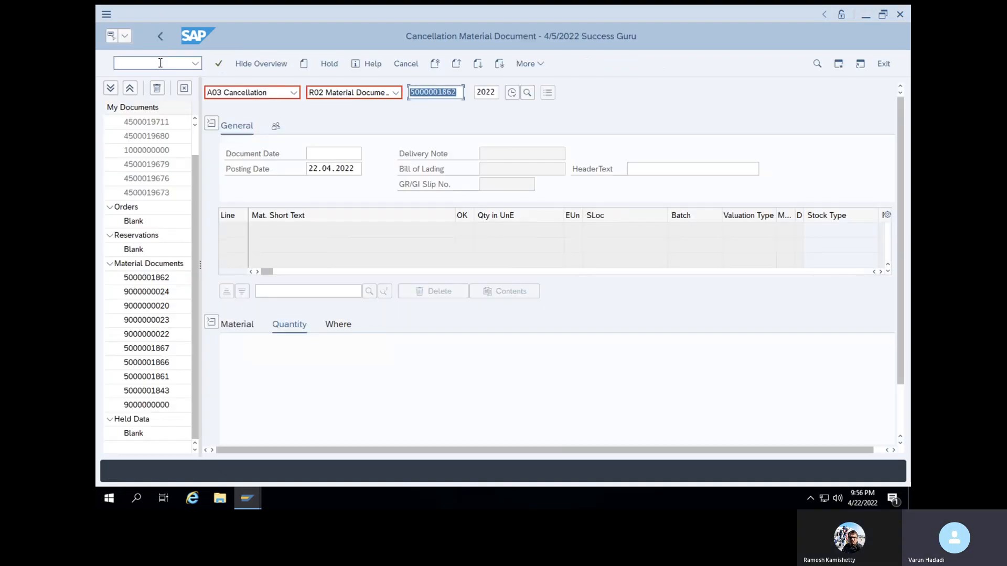
{"action": "key", "text": "Return"}
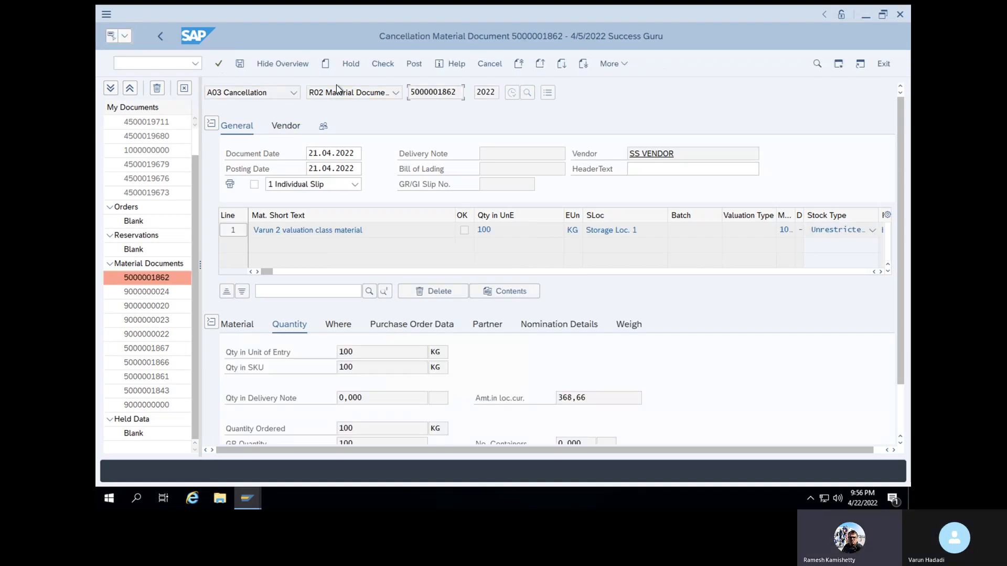
Set the reloaded document's item to OK, check the document and try to post the cancellation
{"action": "scroll", "coordinate": [363, 344], "scroll_direction": "down", "scroll_amount": 2}
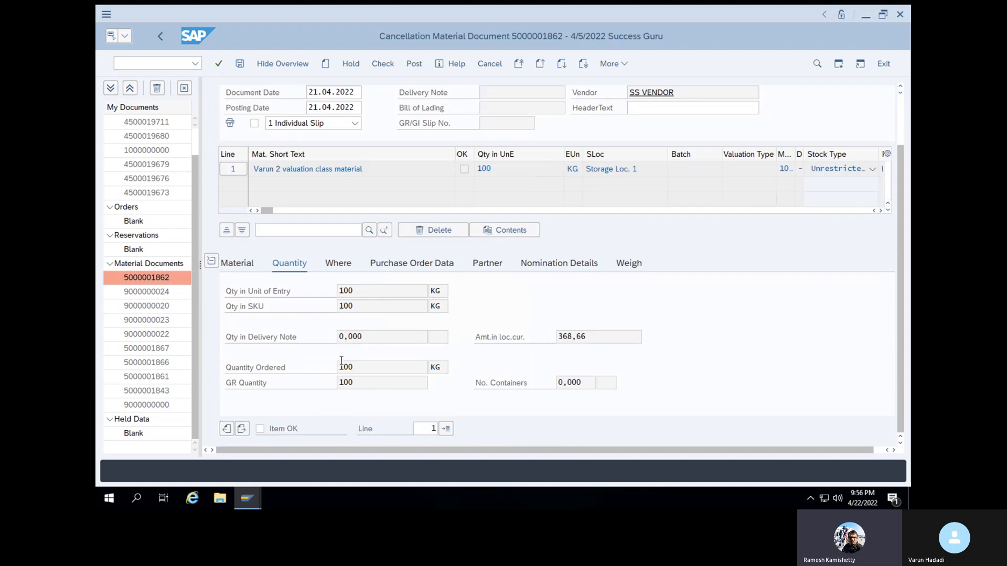
{"action": "left_click", "coordinate": [259, 428]}
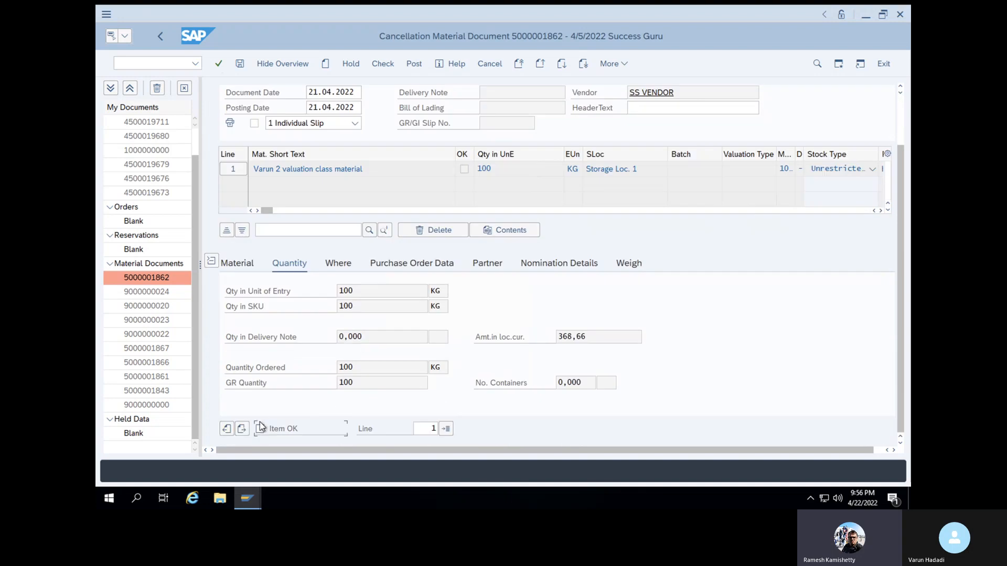
{"action": "left_click", "coordinate": [383, 64]}
{"action": "left_click", "coordinate": [412, 64]}
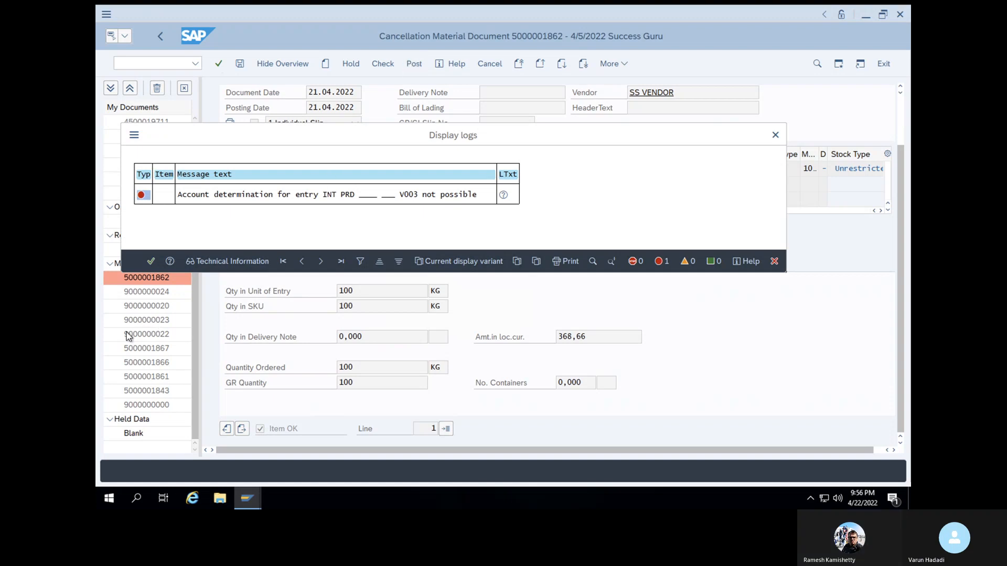
Close the log and open the account assignments of PRD, Cost (price) differences, for chart of accounts INT in transaction OBYC
{"action": "left_click", "coordinate": [151, 263]}
{"action": "left_click", "coordinate": [163, 64]}
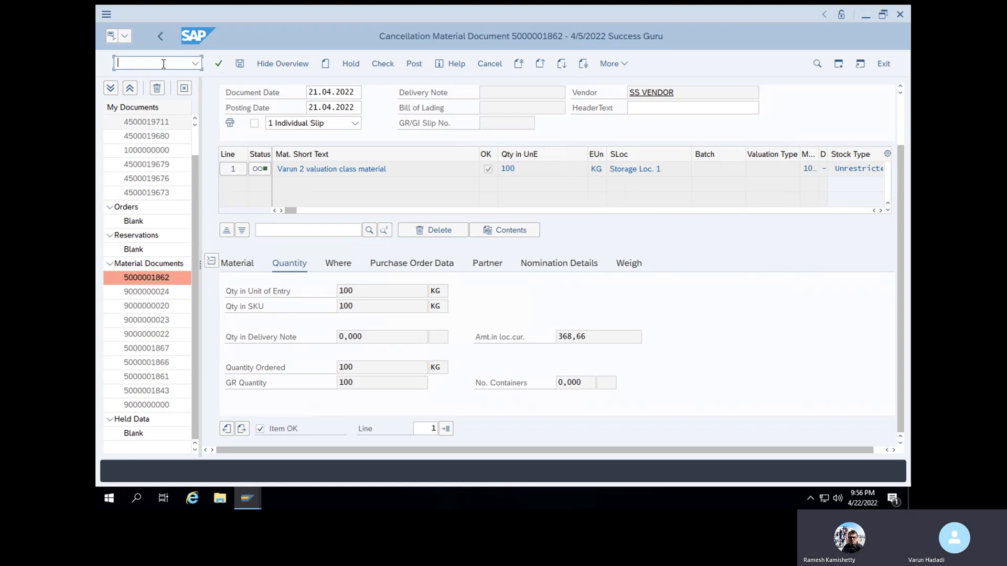
{"action": "type", "text": "/NOBY"}
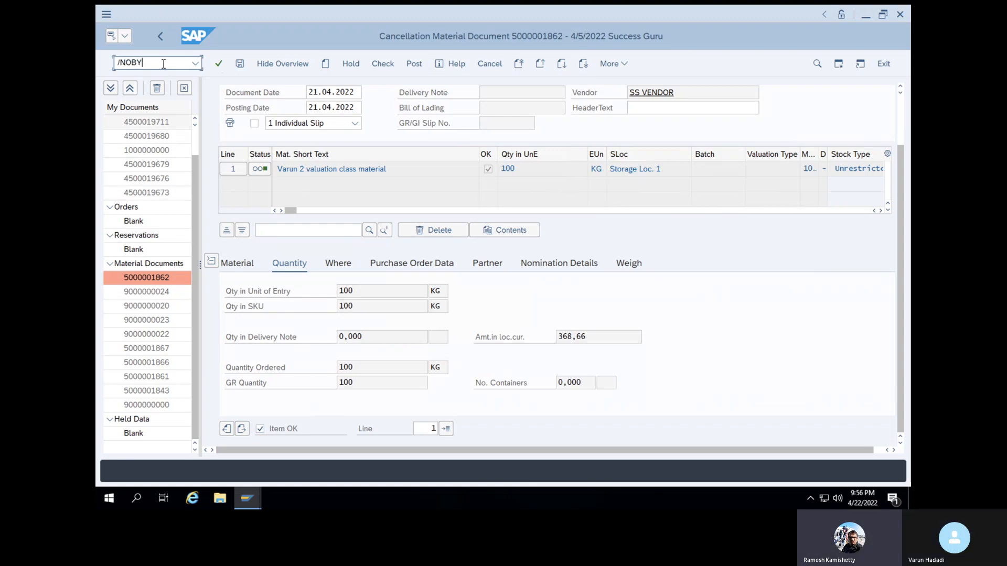
{"action": "key", "text": "Return"}
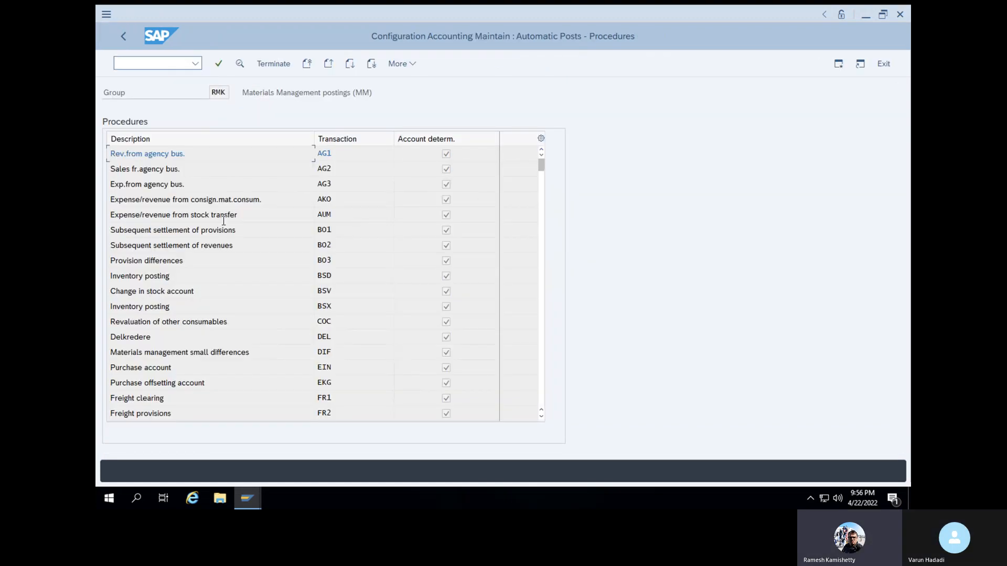
{"action": "scroll", "coordinate": [225, 226], "scroll_direction": "down", "scroll_amount": 5}
{"action": "scroll", "coordinate": [224, 225], "scroll_direction": "down", "scroll_amount": 3}
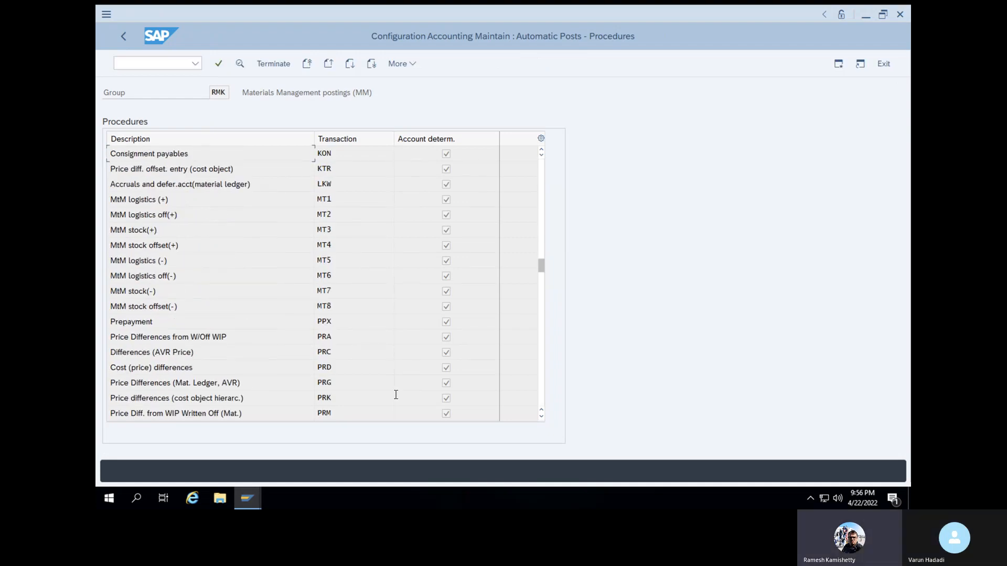
{"action": "double_click", "coordinate": [330, 367]}
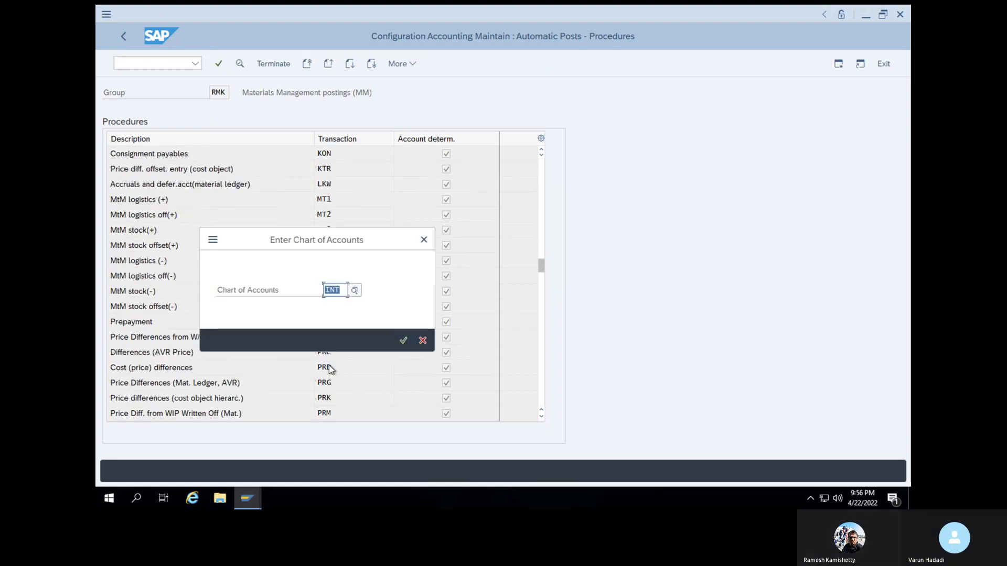
{"action": "left_click", "coordinate": [403, 339]}
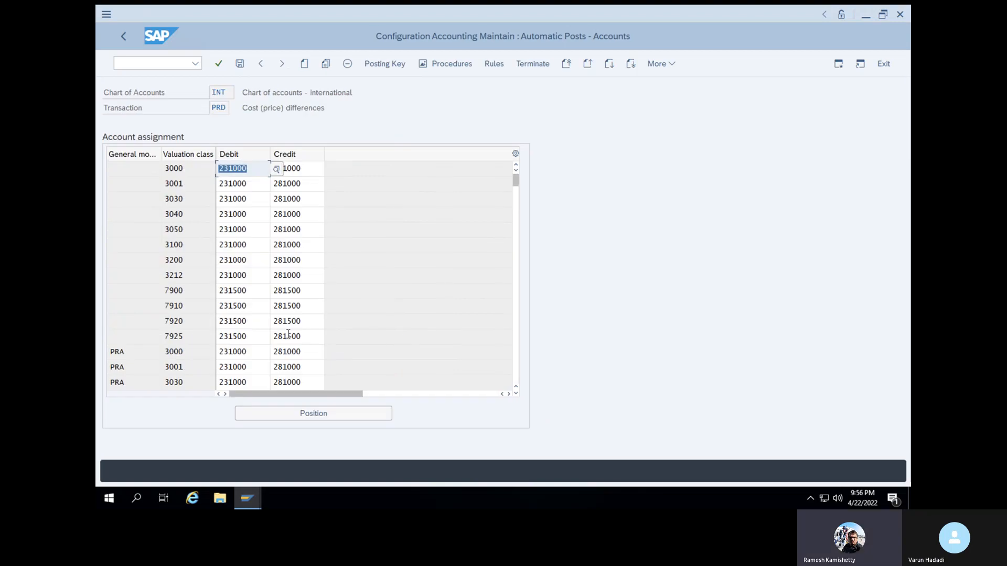
Delete the account assignment with general modification PRD and valuation class V003, and save the change in customizing request HP6K900038
{"action": "scroll", "coordinate": [506, 200], "scroll_direction": "down", "scroll_amount": 1}
{"action": "left_click_drag", "start_coordinate": [519, 193], "coordinate": [518, 202]}
{"action": "left_click_drag", "start_coordinate": [518, 236], "coordinate": [517, 234]}
{"action": "left_click", "coordinate": [113, 337]}
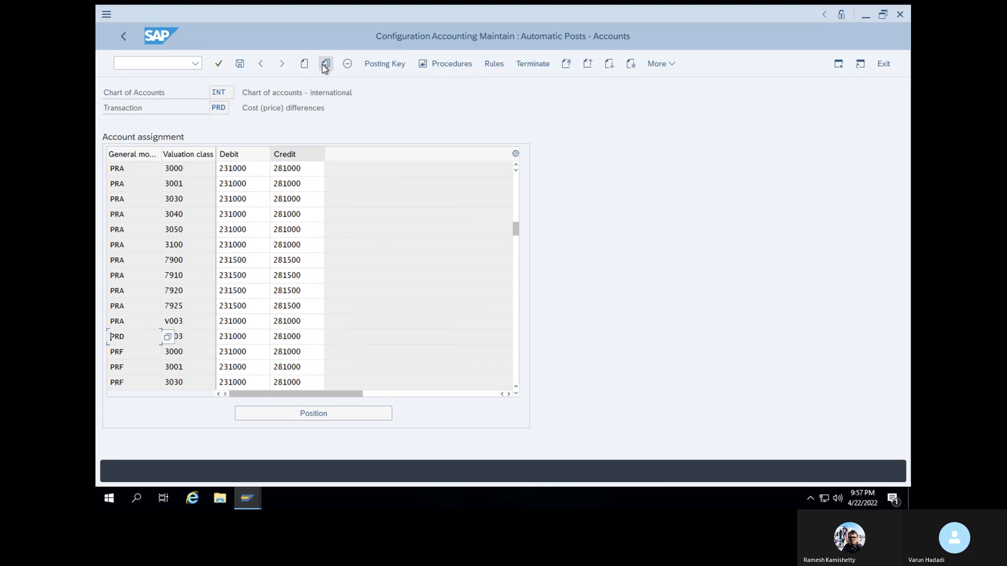
{"action": "left_click", "coordinate": [350, 67]}
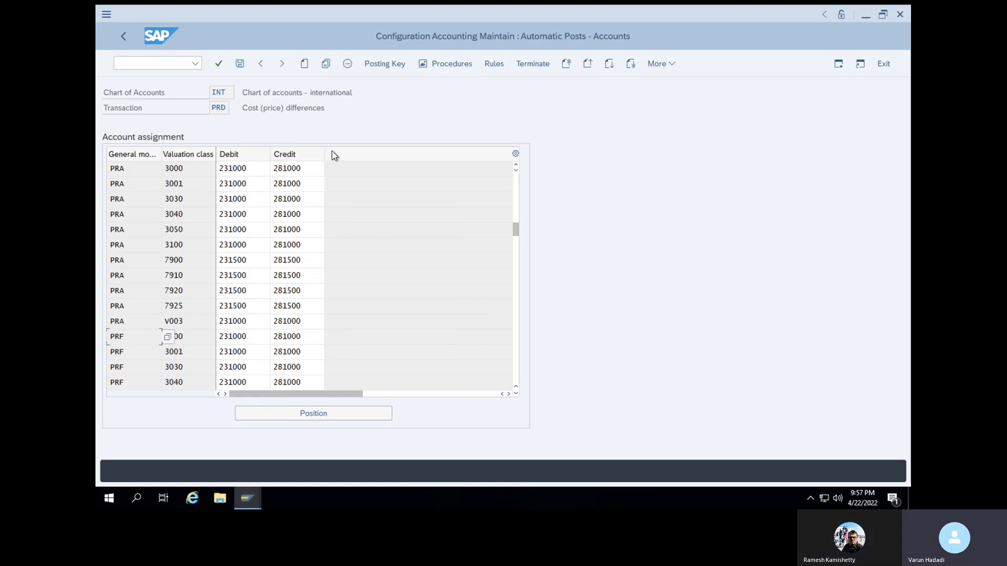
{"action": "left_click", "coordinate": [240, 64]}
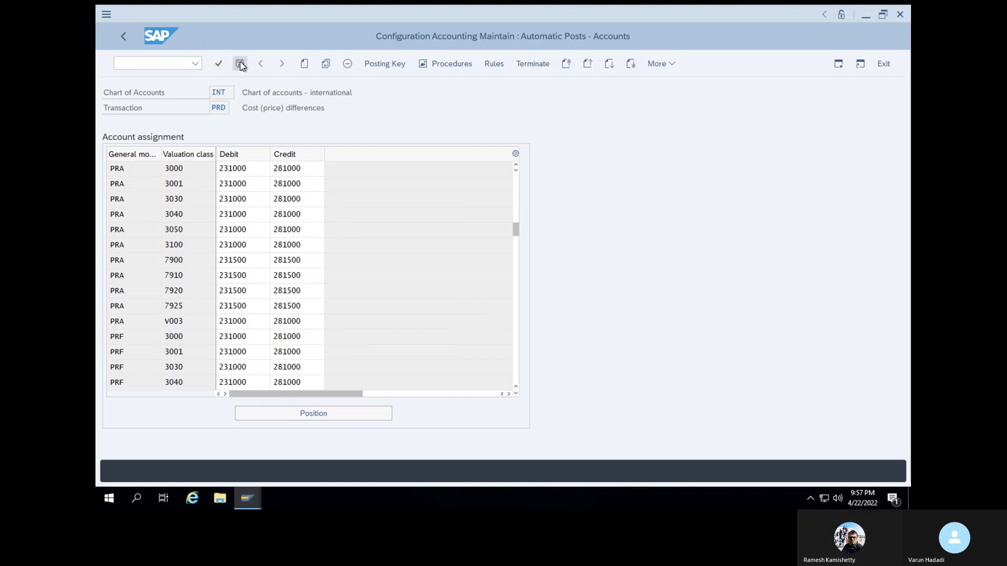
{"action": "left_click", "coordinate": [350, 245]}
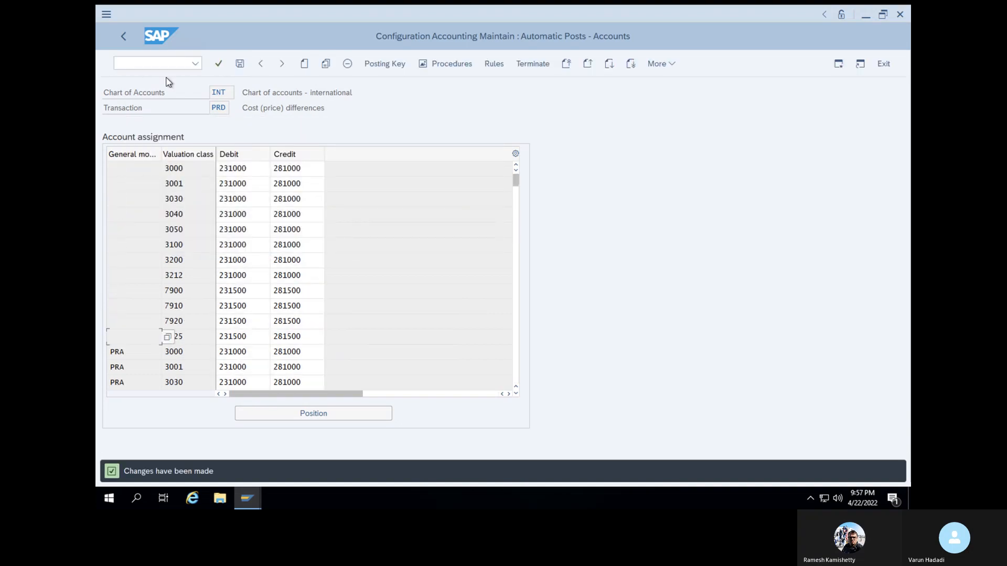
Copy the PRF entry of valuation class 3000 to valuation class V003 and save it in customizing request HP6K900038
{"action": "type", "text": "/NM"}
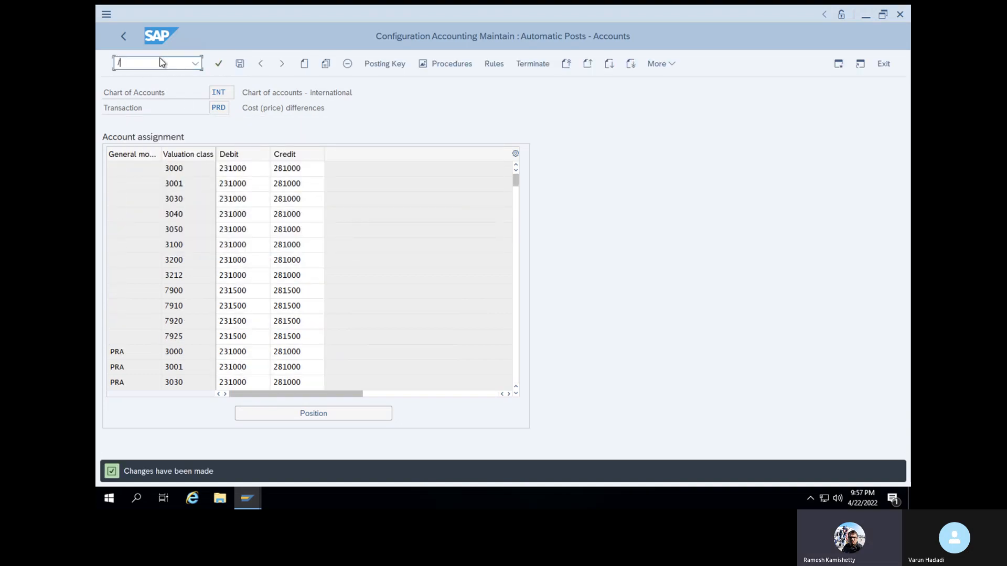
{"action": "left_click", "coordinate": [417, 117]}
{"action": "scroll", "coordinate": [262, 295], "scroll_direction": "down", "scroll_amount": 2}
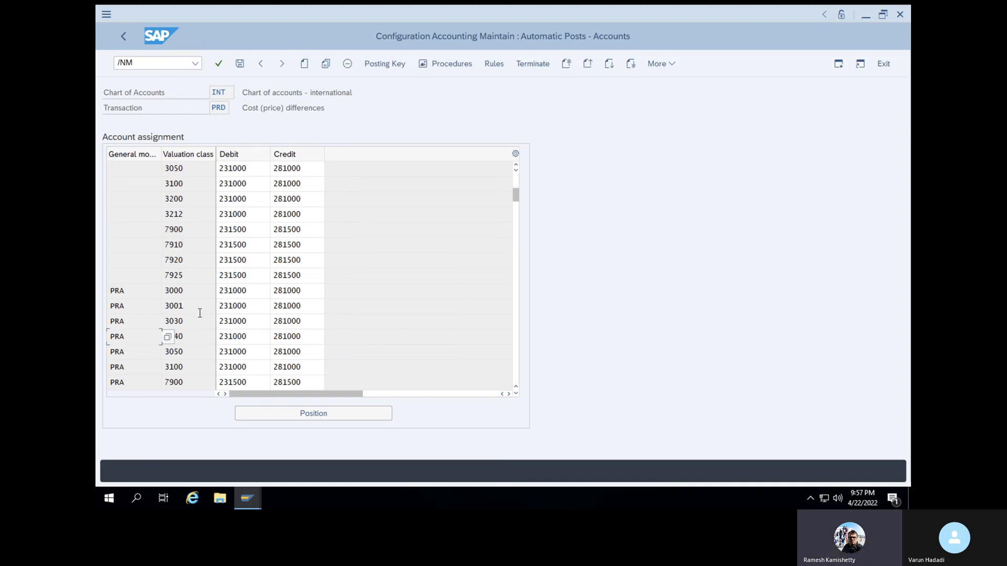
{"action": "scroll", "coordinate": [200, 313], "scroll_direction": "down", "scroll_amount": 3}
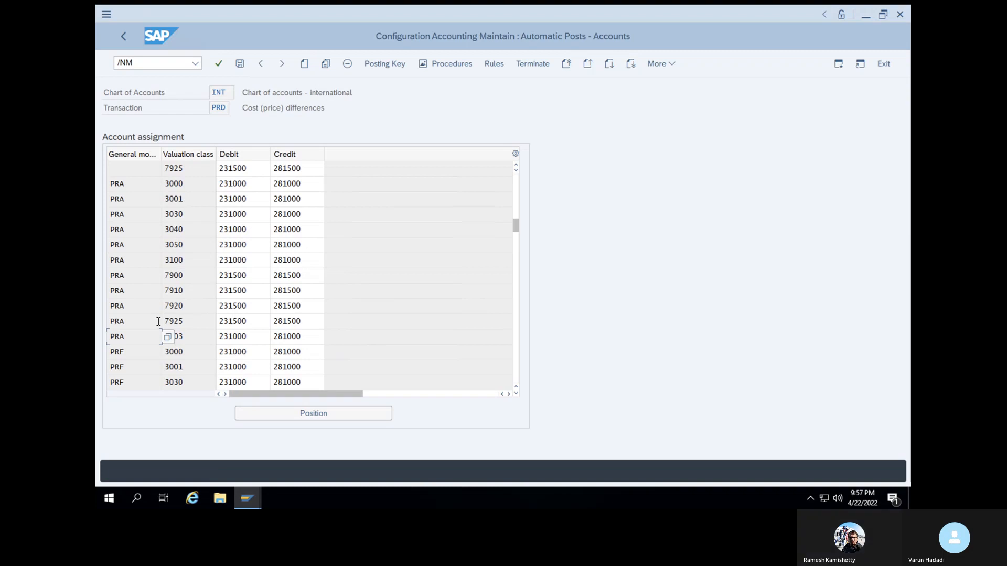
{"action": "left_click", "coordinate": [120, 351]}
{"action": "left_click", "coordinate": [326, 63]}
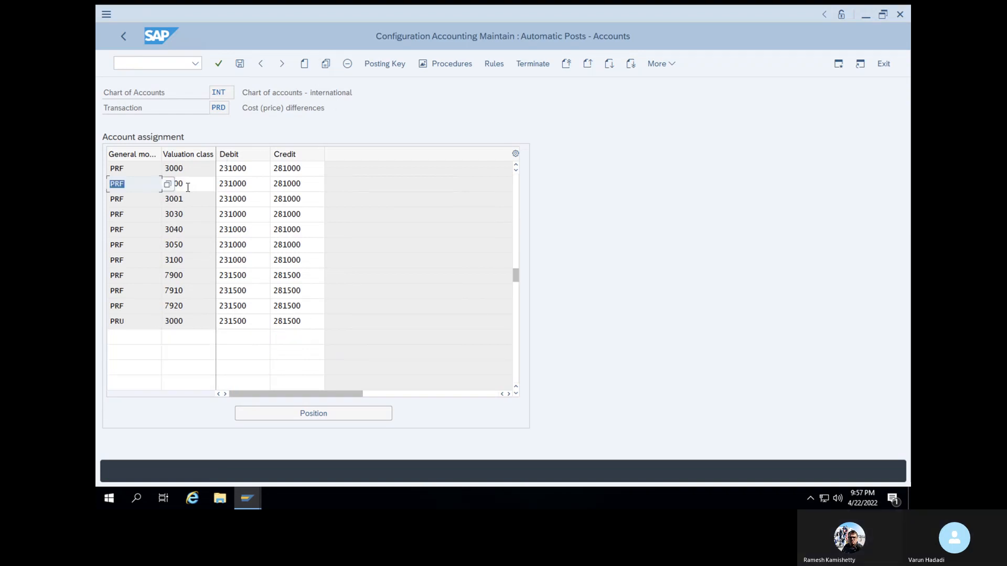
{"action": "left_click", "coordinate": [186, 187]}
{"action": "key", "text": "BackSpace"}
{"action": "key", "text": "BackSpace"}
{"action": "key", "text": "BackSpace"}
{"action": "key", "text": "BackSpace"}
{"action": "type", "text": "V"}
{"action": "left_click", "coordinate": [189, 202]}
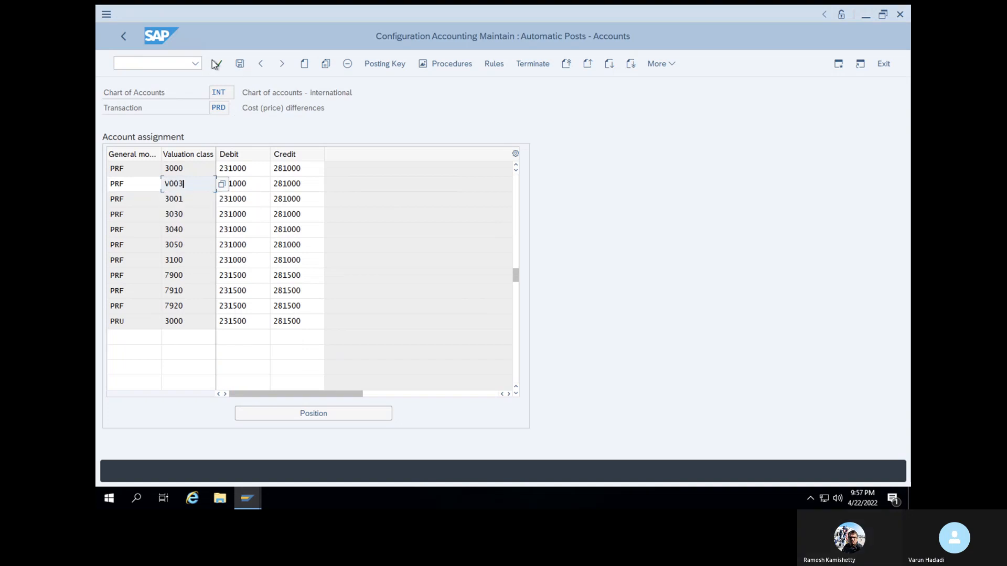
{"action": "left_click", "coordinate": [239, 65]}
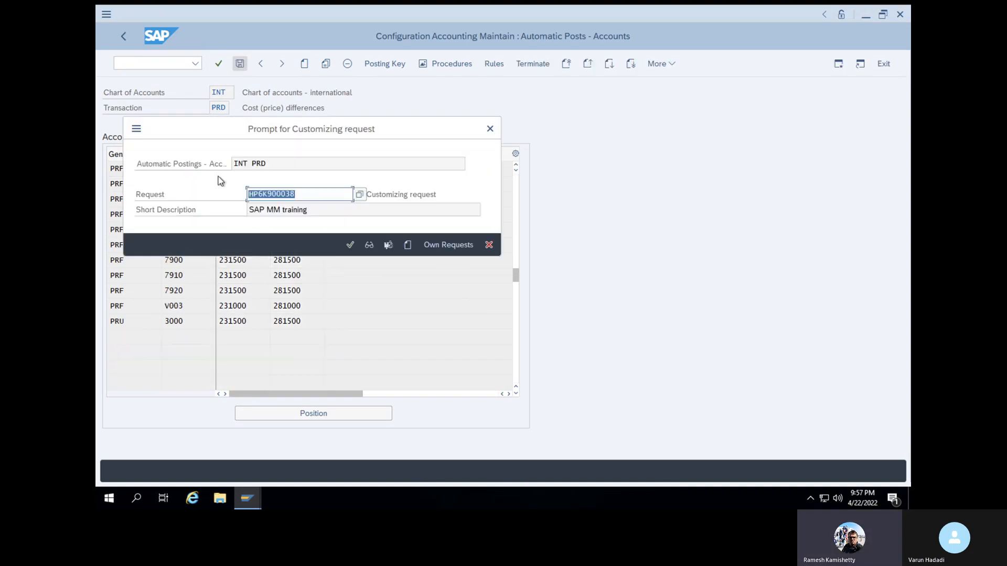
{"action": "left_click", "coordinate": [349, 245]}
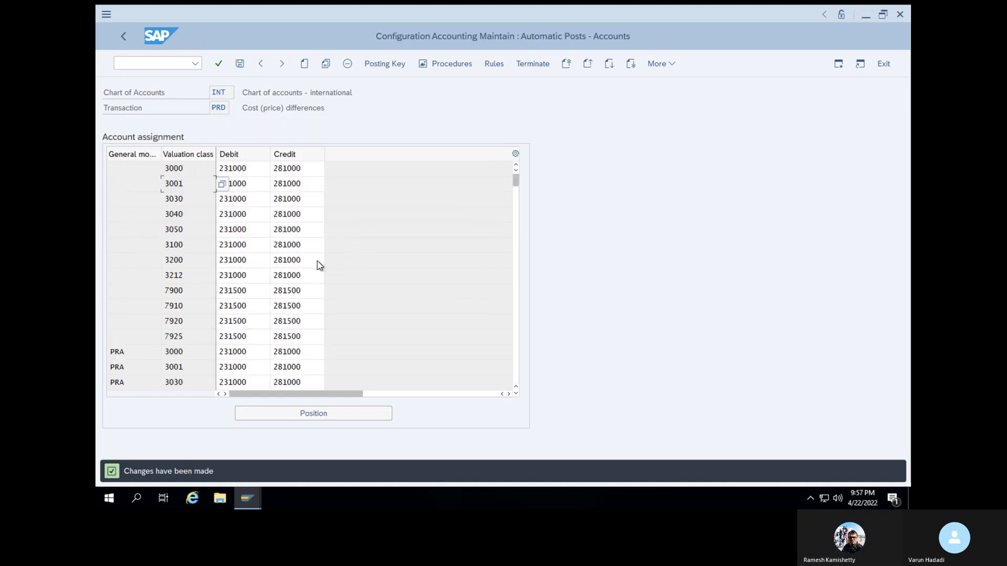
Copy the PRU entry of valuation class 3000 to valuation class V003 and save it in customizing request HP6K900038
{"action": "scroll", "coordinate": [193, 348], "scroll_direction": "down", "scroll_amount": 10}
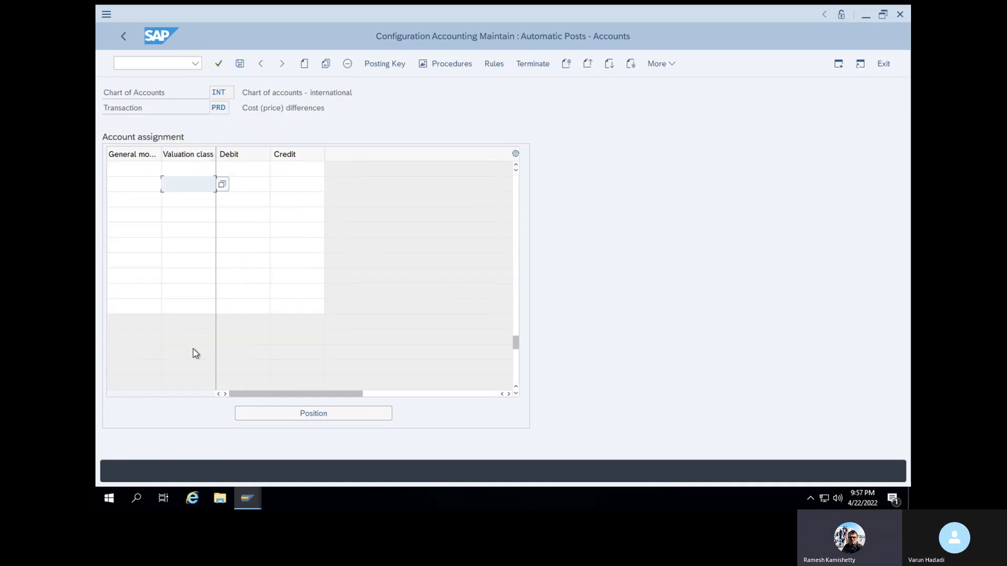
{"action": "scroll", "coordinate": [193, 348], "scroll_direction": "up", "scroll_amount": 3}
{"action": "scroll", "coordinate": [291, 228], "scroll_direction": "up", "scroll_amount": 2}
{"action": "scroll", "coordinate": [292, 229], "scroll_direction": "up", "scroll_amount": 2}
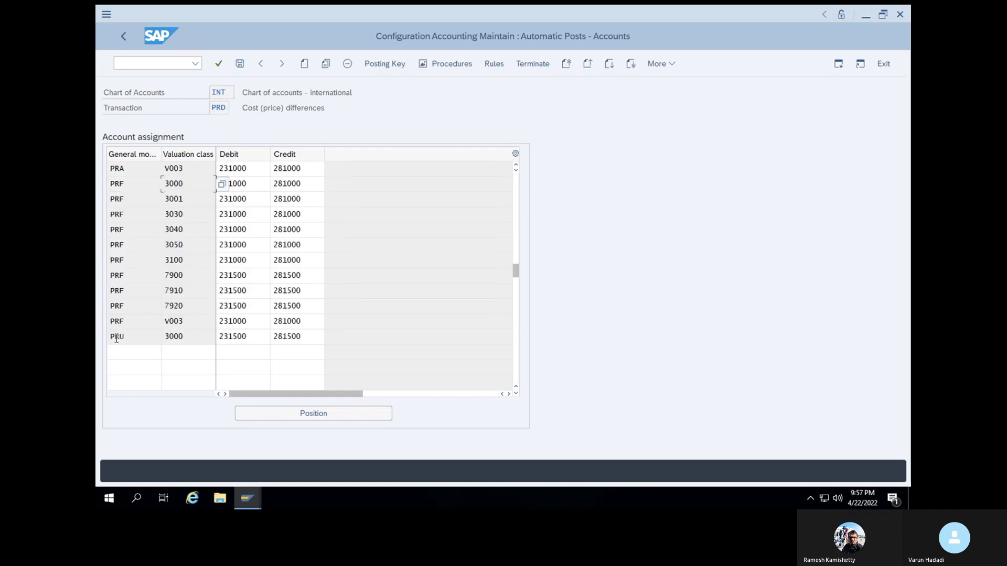
{"action": "left_click", "coordinate": [326, 64]}
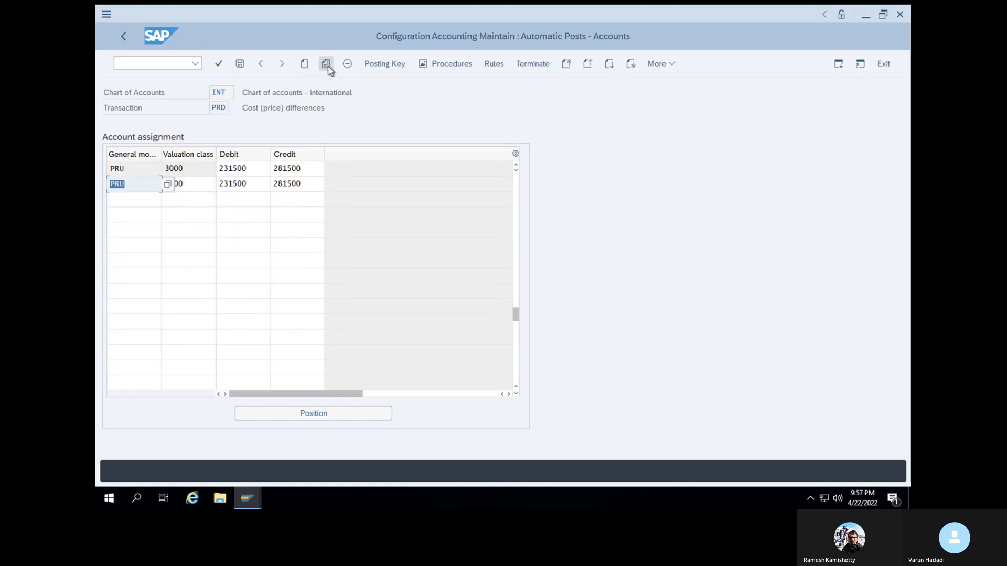
{"action": "left_click", "coordinate": [188, 186]}
{"action": "key", "text": "BackSpace"}
{"action": "key", "text": "BackSpace"}
{"action": "key", "text": "BackSpace"}
{"action": "key", "text": "BackSpace"}
{"action": "type", "text": "V"}
{"action": "left_click", "coordinate": [191, 209]}
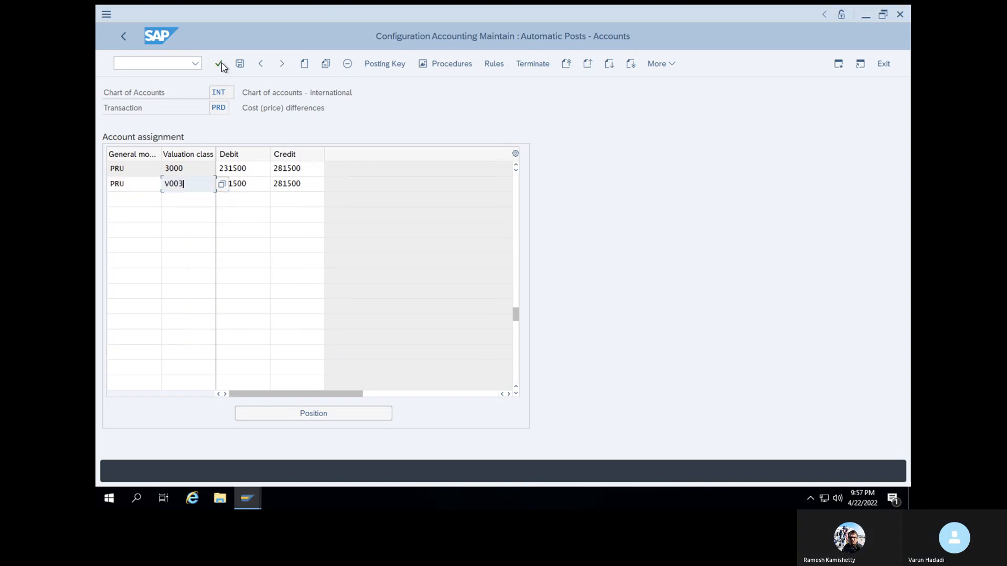
{"action": "left_click", "coordinate": [221, 62]}
{"action": "left_click", "coordinate": [239, 64]}
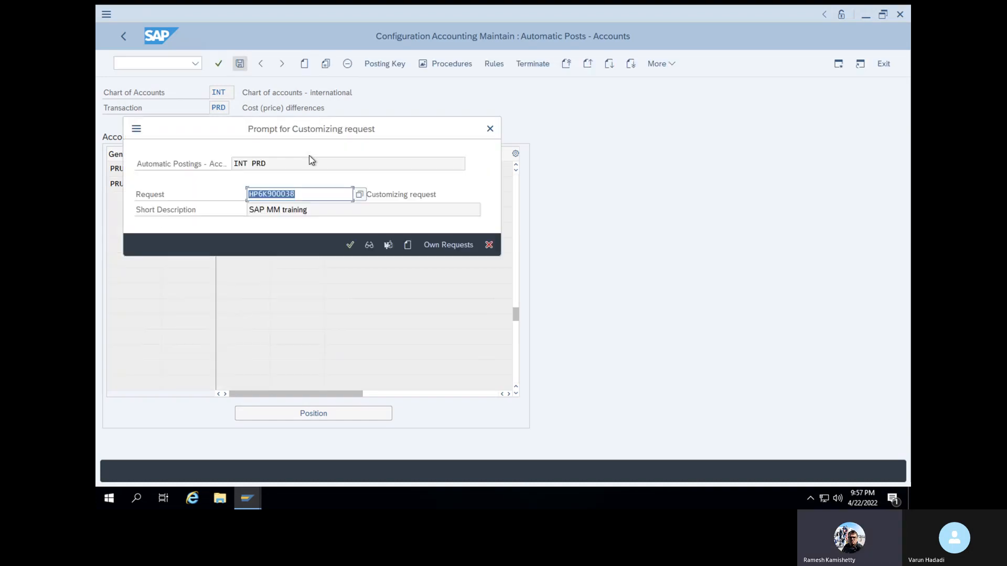
{"action": "left_click", "coordinate": [352, 242]}
{"action": "left_click", "coordinate": [172, 63]}
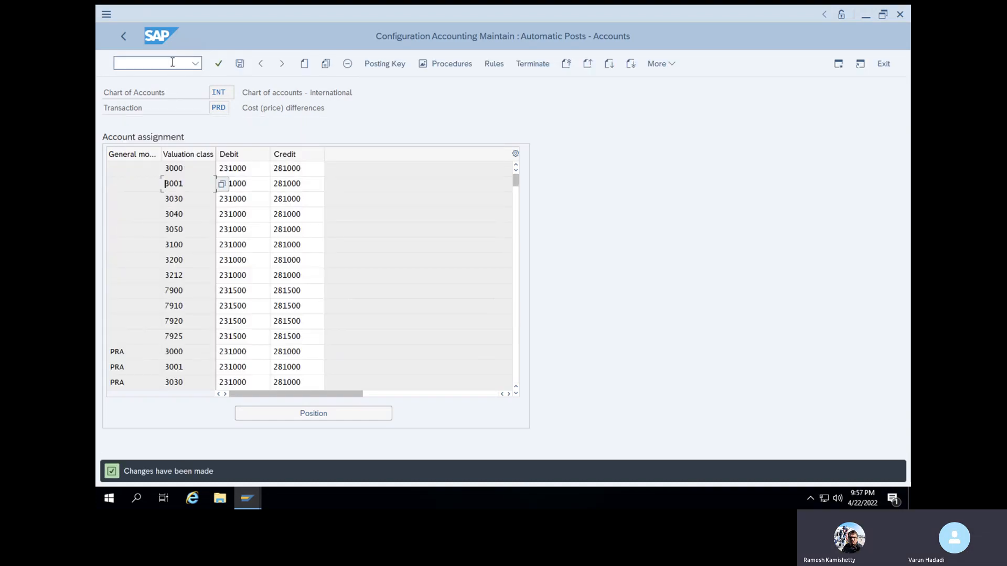
{"action": "type", "text": "/NMIGO"}
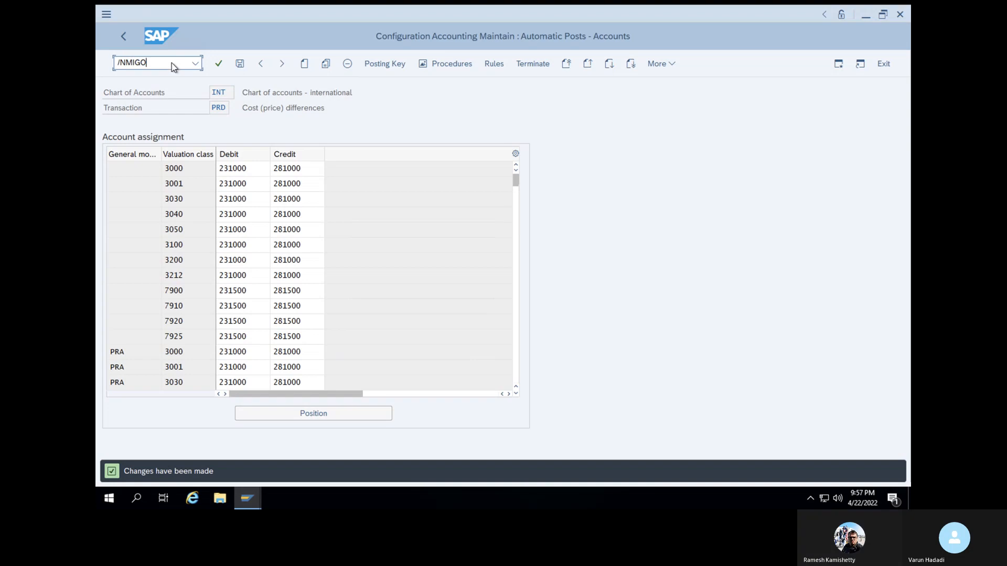
{"action": "key", "text": "Return"}
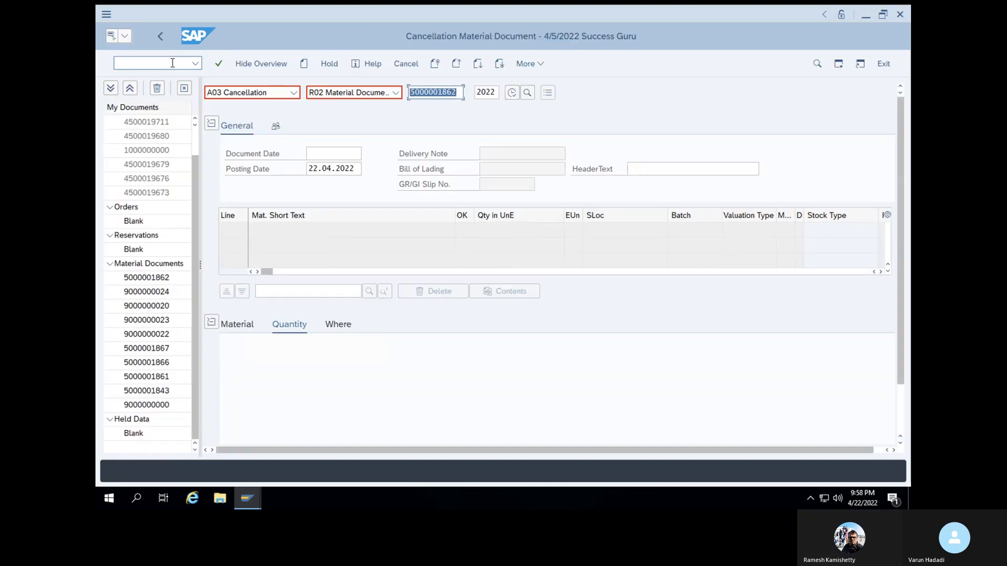
{"action": "left_click", "coordinate": [219, 63]}
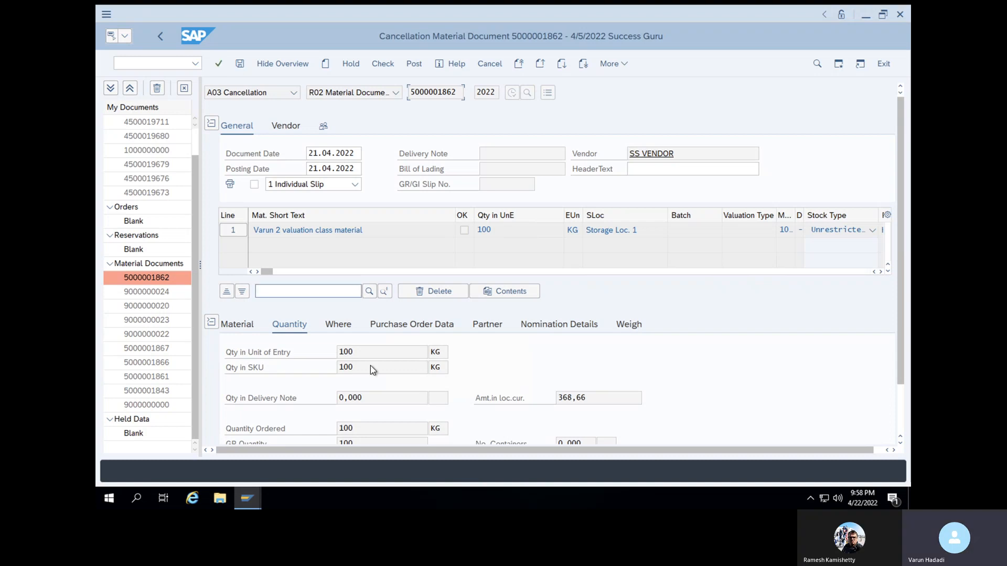
{"action": "scroll", "coordinate": [278, 429], "scroll_direction": "down", "scroll_amount": 2}
{"action": "left_click", "coordinate": [260, 429]}
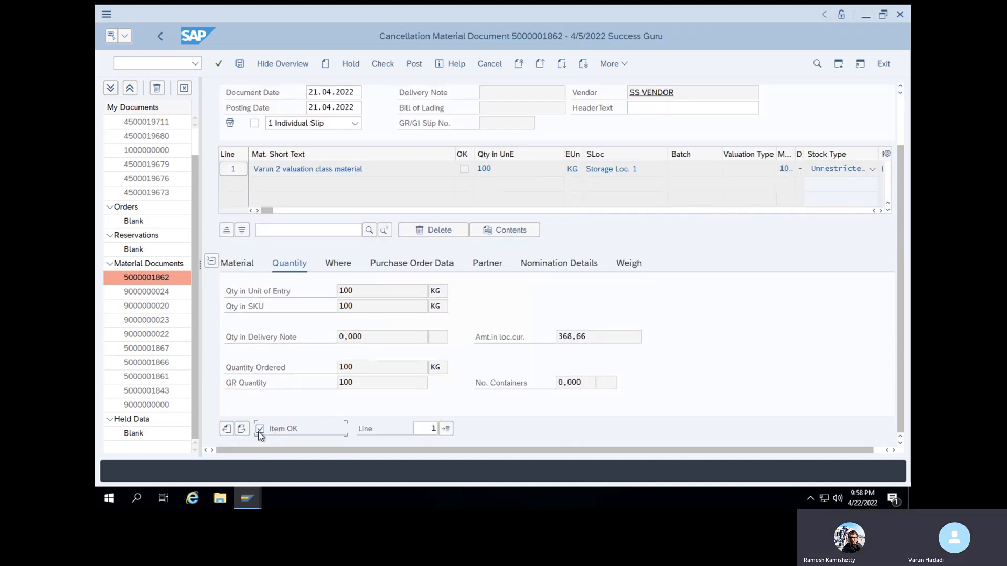
{"action": "left_click", "coordinate": [383, 64]}
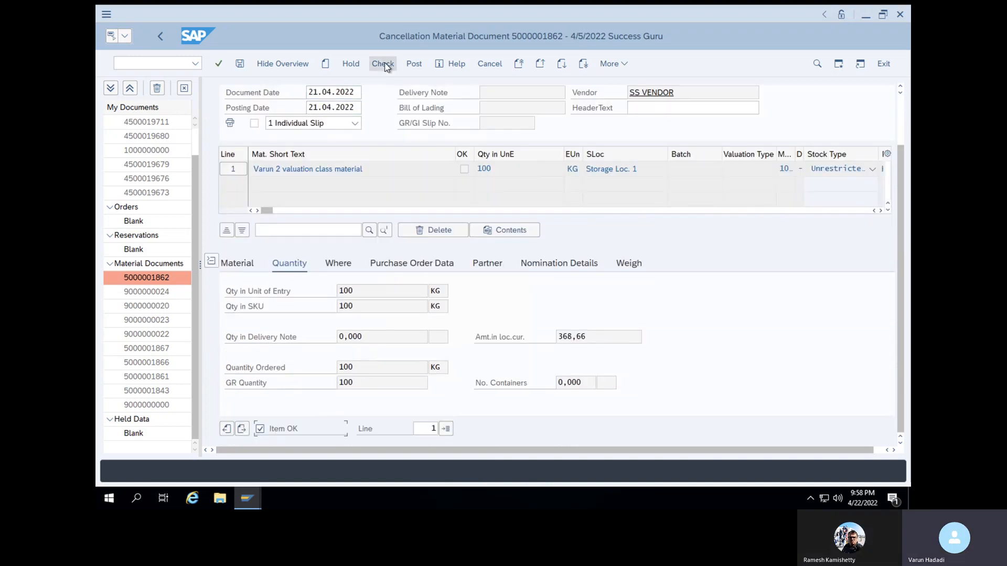
{"action": "left_click", "coordinate": [414, 64]}
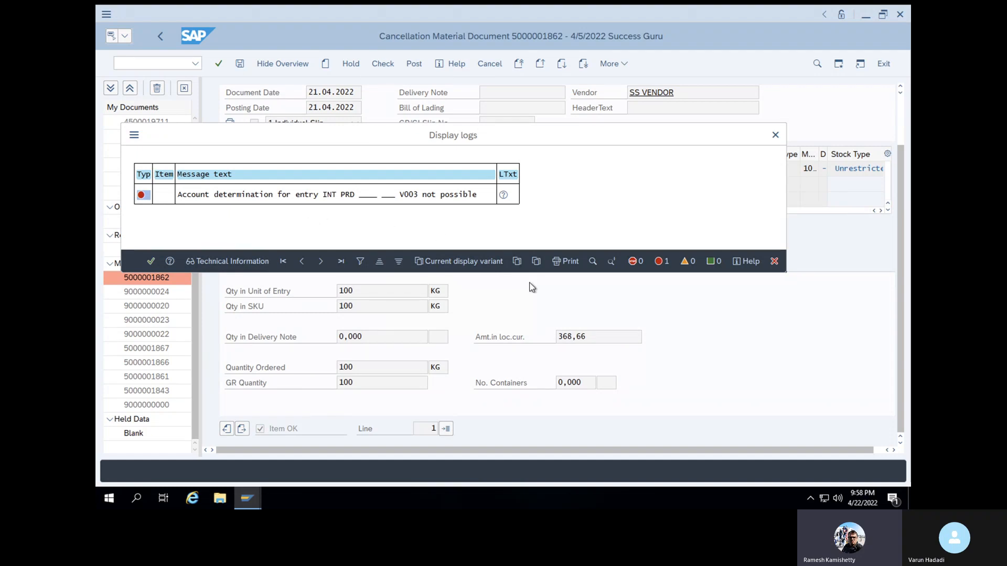
{"action": "left_click", "coordinate": [773, 135]}
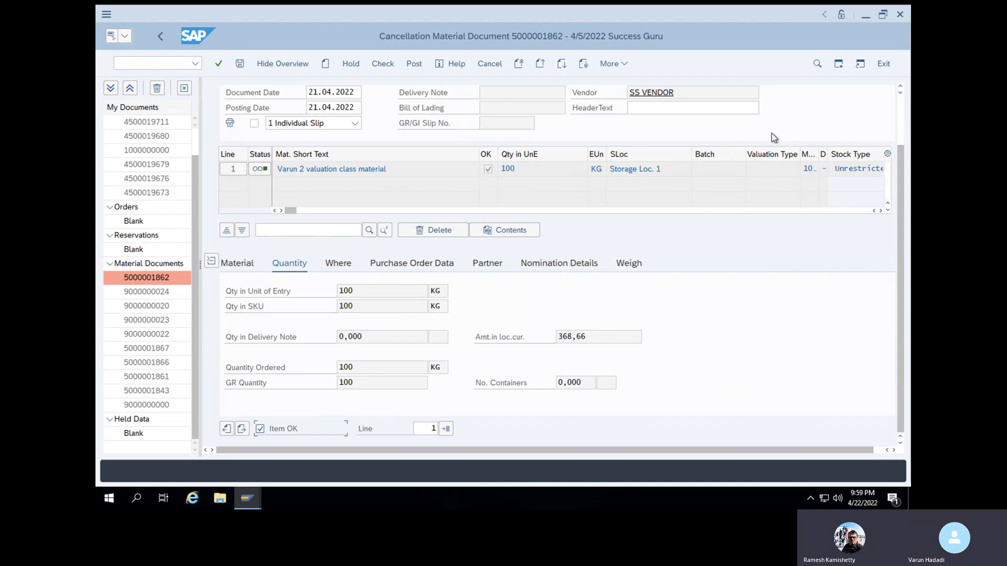
Open transaction ME21N and enter SS VENDOR as the vendor of a new standard purchase order
{"action": "left_click", "coordinate": [132, 64]}
{"action": "type", "text": "/NME21N"}
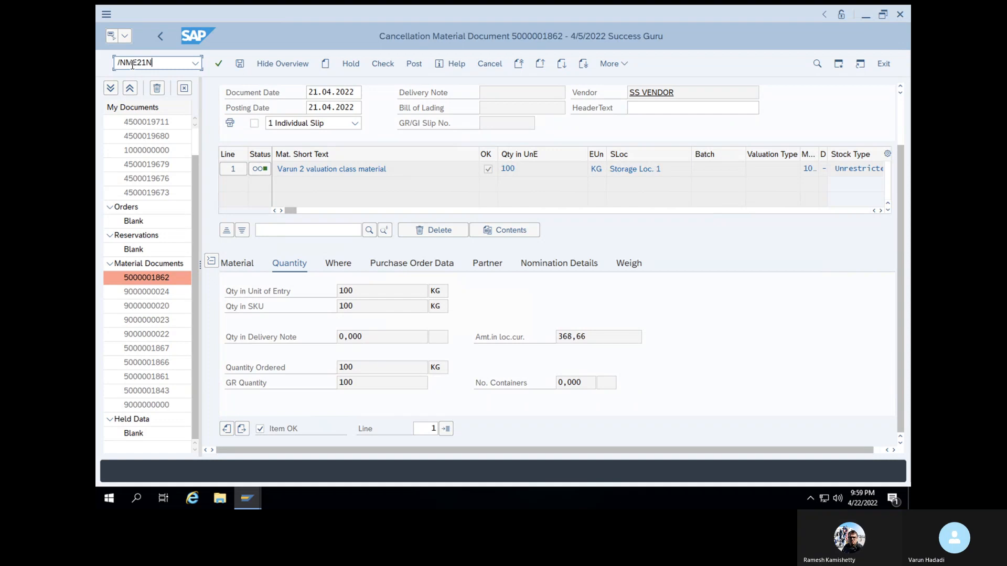
{"action": "key", "text": "Return"}
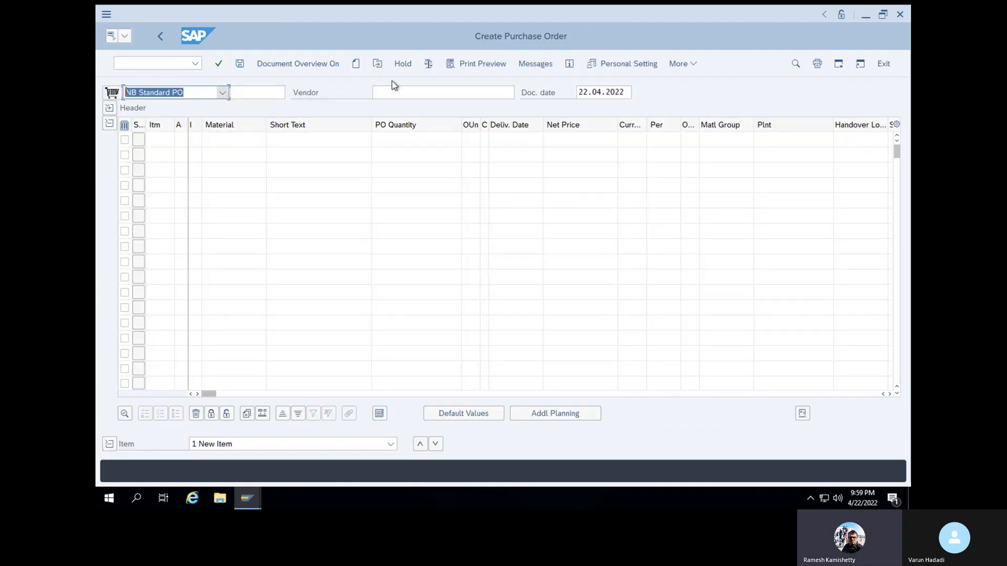
{"action": "left_click", "coordinate": [418, 95]}
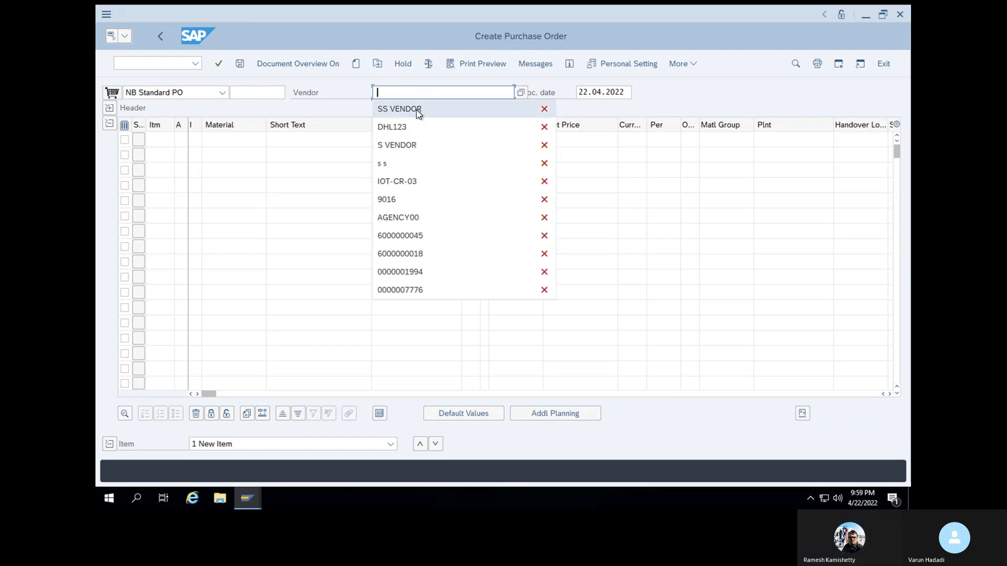
{"action": "left_click", "coordinate": [417, 109]}
{"action": "key", "text": "Return"}
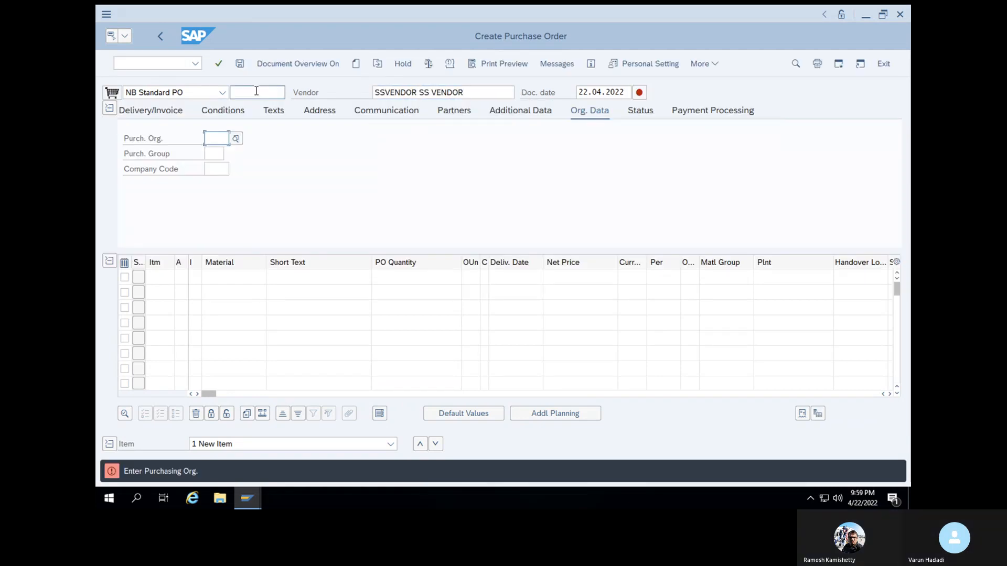
{"action": "left_click", "coordinate": [222, 92]}
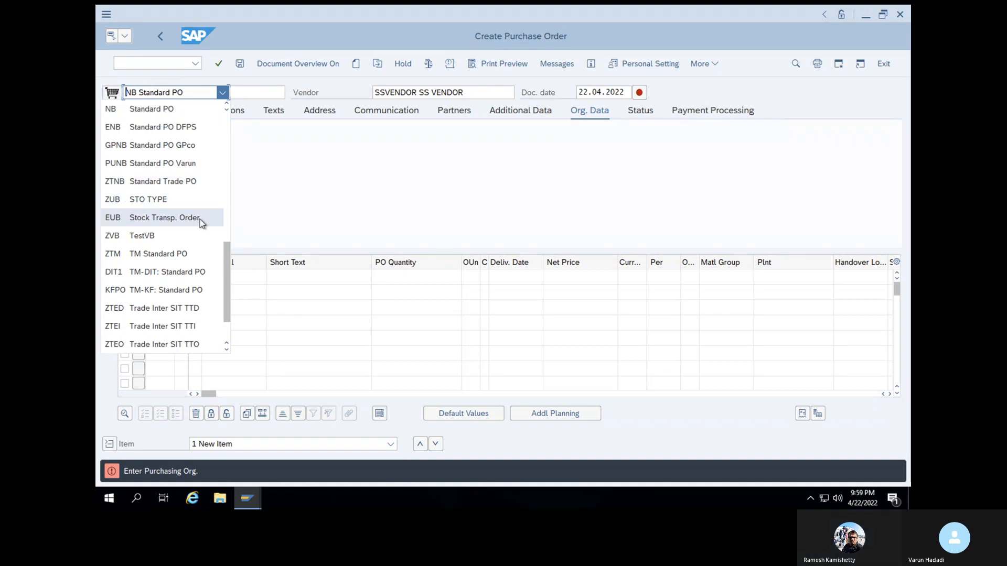
{"action": "scroll", "coordinate": [202, 223], "scroll_direction": "down", "scroll_amount": 2}
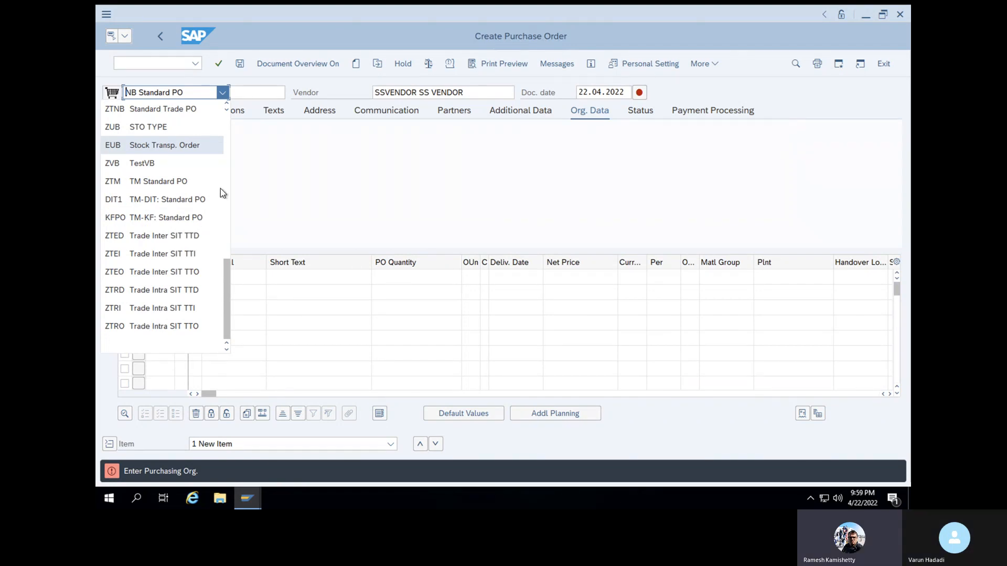
{"action": "left_click", "coordinate": [326, 85]}
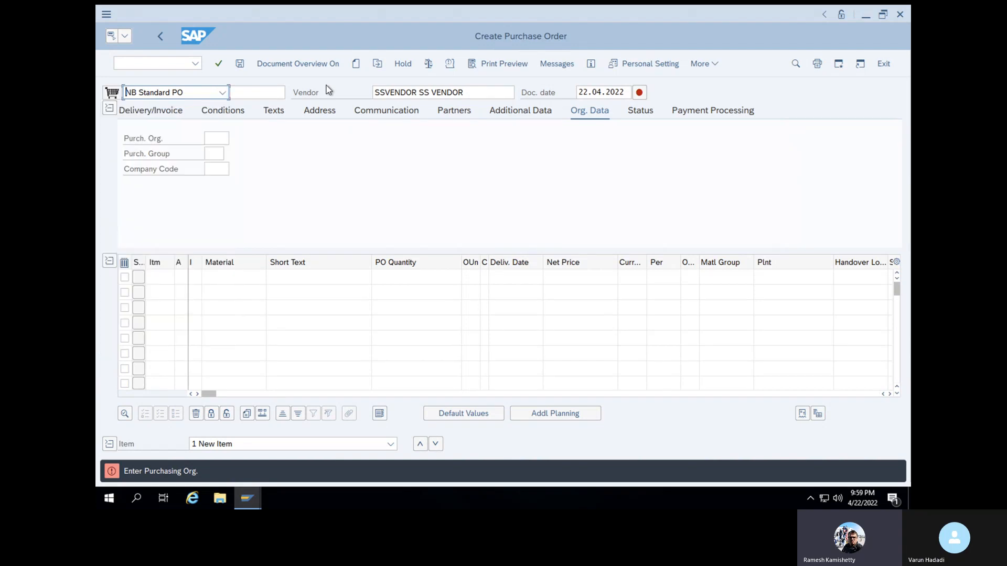
{"action": "left_click", "coordinate": [246, 274]}
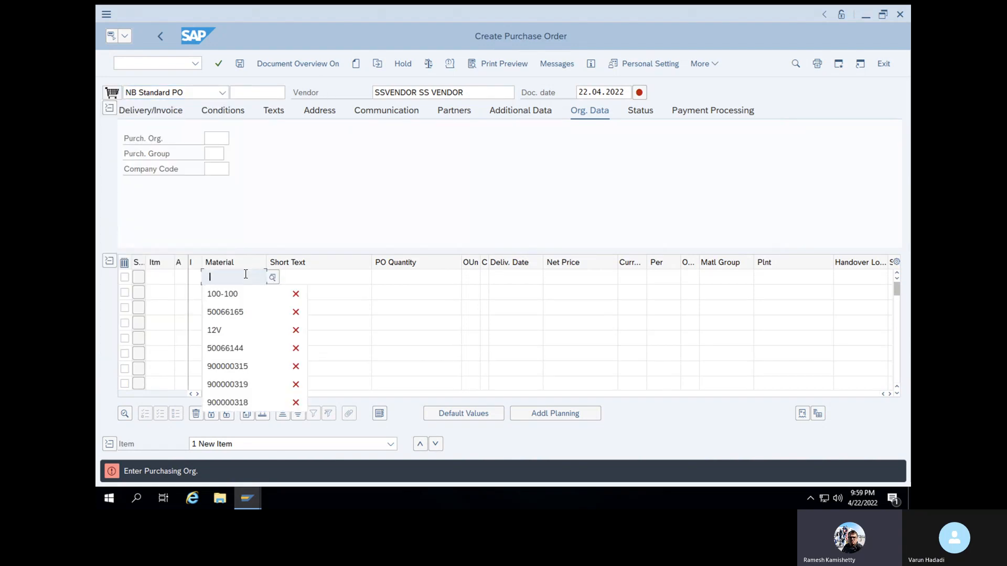
{"action": "left_click", "coordinate": [241, 296]}
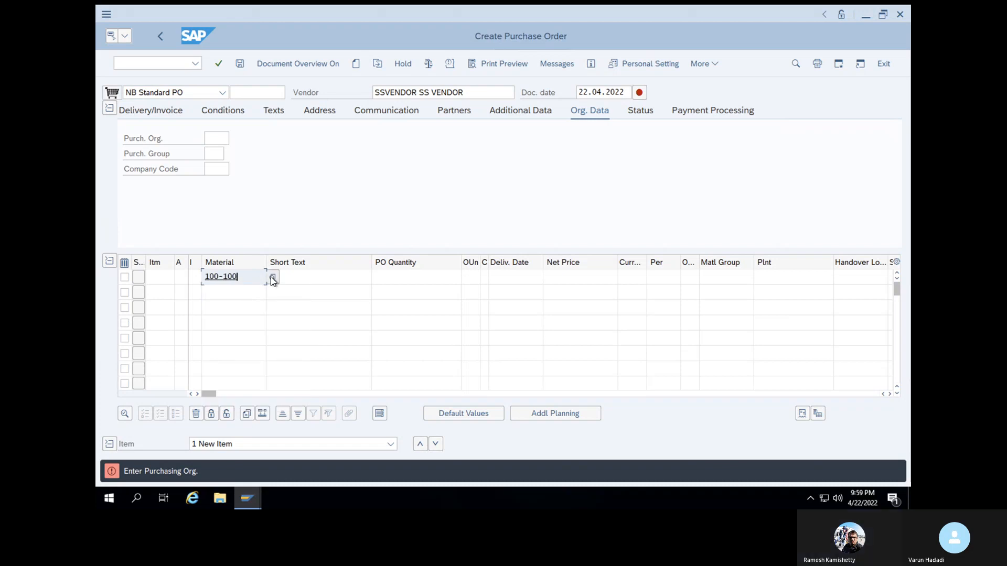
{"action": "left_click", "coordinate": [272, 277]}
{"action": "key", "text": "BackSpace"}
{"action": "key", "text": "BackSpace"}
{"action": "key", "text": "BackSpace"}
{"action": "key", "text": "BackSpace"}
{"action": "key", "text": "BackSpace"}
{"action": "key", "text": "BackSpace"}
{"action": "key", "text": "BackSpace"}
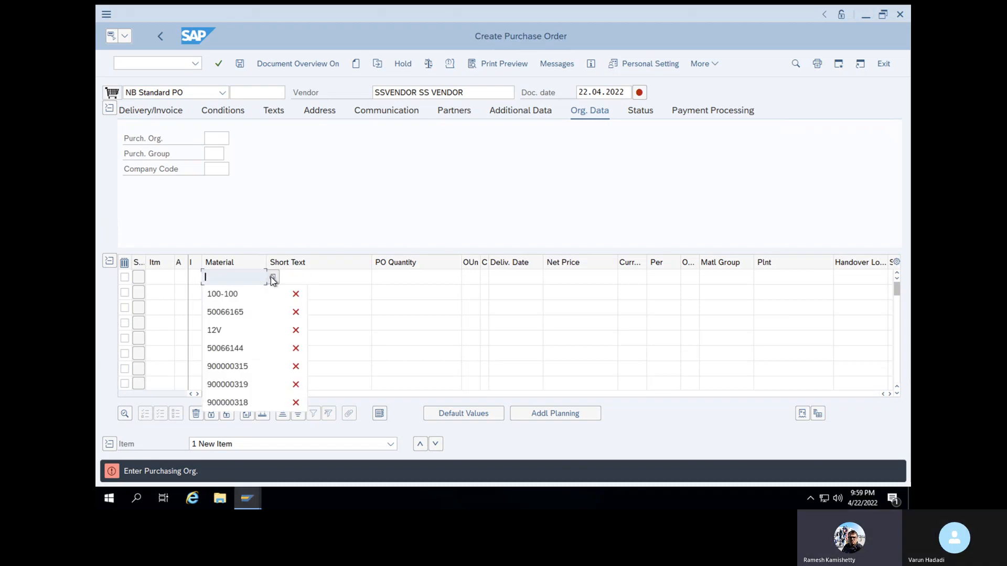
Enter material 50066166 in the first item row of the purchase order
{"action": "left_click", "coordinate": [248, 312]}
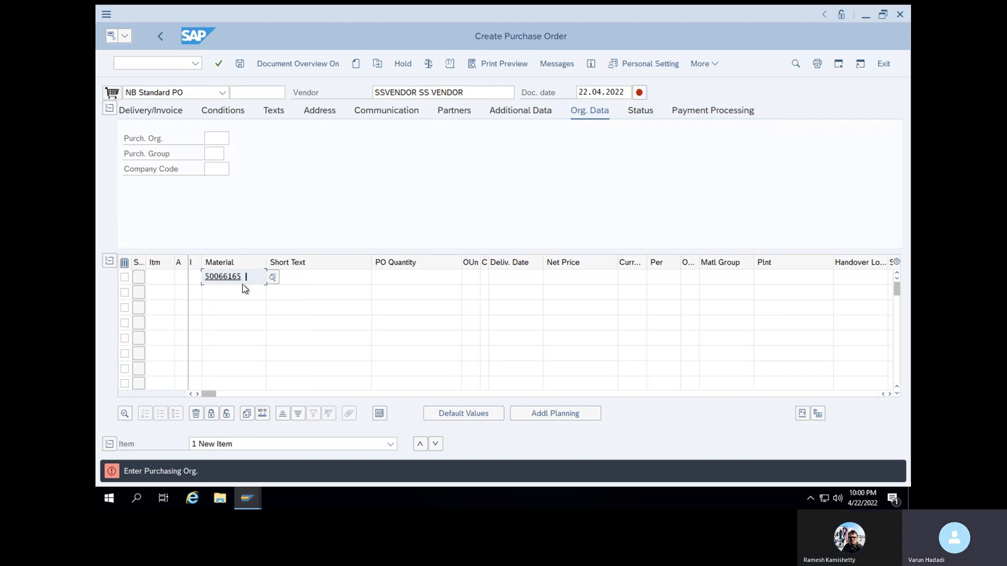
{"action": "key", "text": "BackSpace"}
{"action": "key", "text": "BackSpace"}
{"action": "type", "text": "66"}
{"action": "key", "text": "Return"}
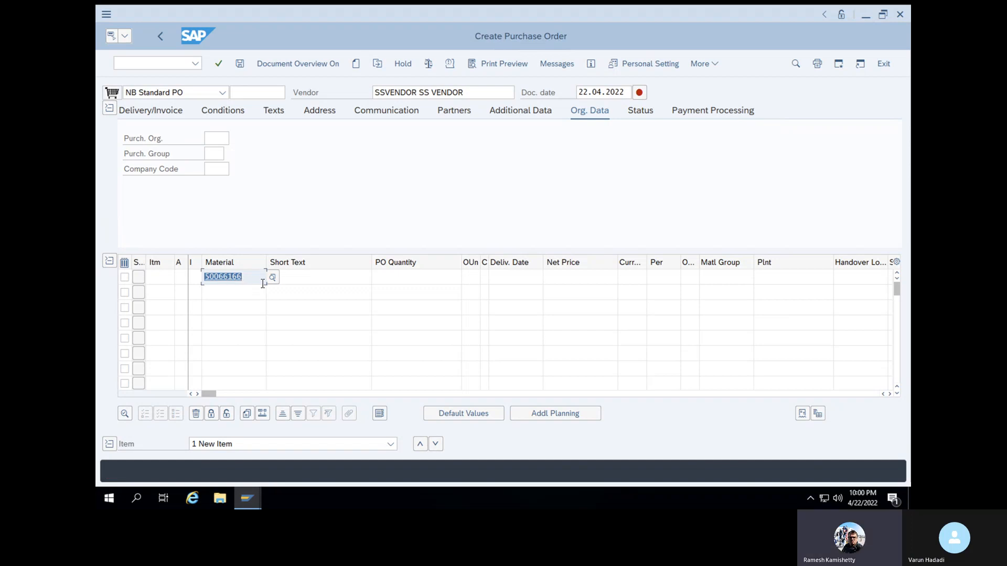
Set the PO quantity of item 10 to 1 and its net price to 200
{"action": "left_click", "coordinate": [404, 275]}
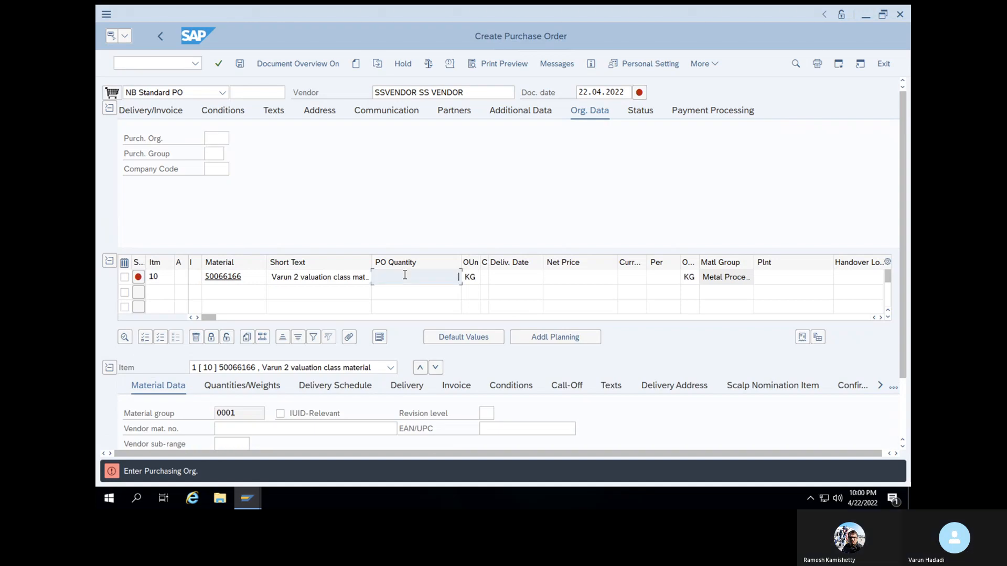
{"action": "type", "text": "1"}
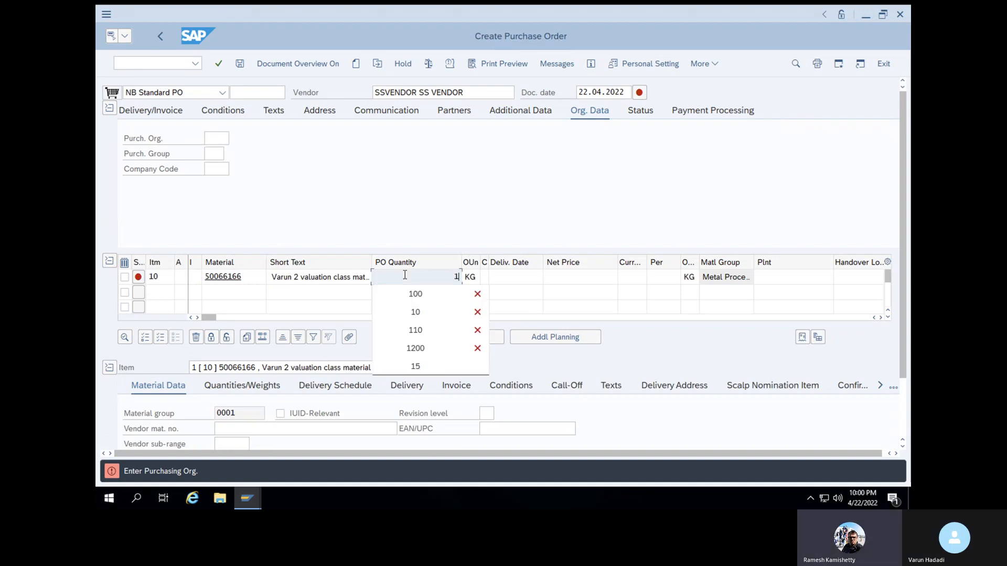
{"action": "left_click", "coordinate": [602, 275]}
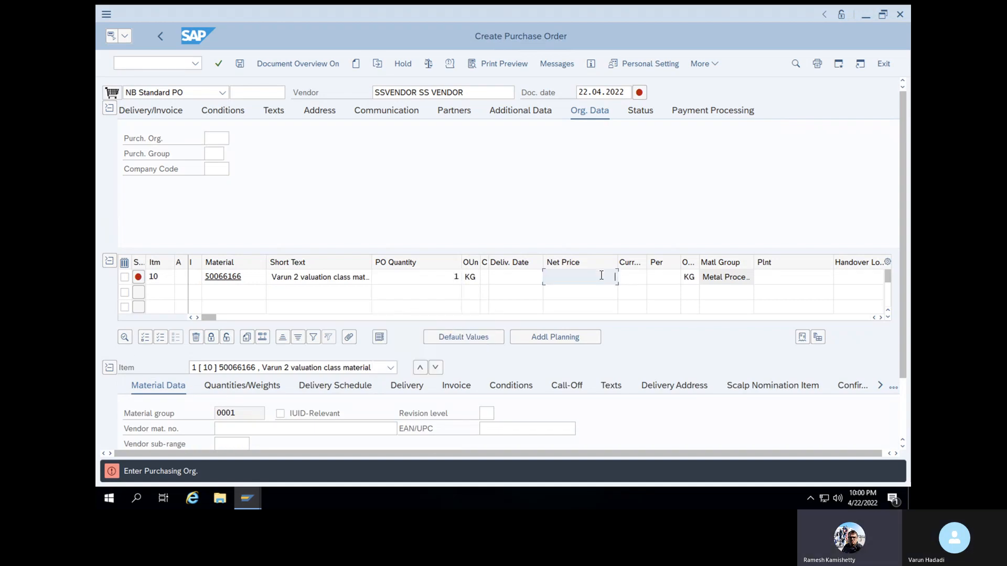
{"action": "left_click", "coordinate": [602, 275]}
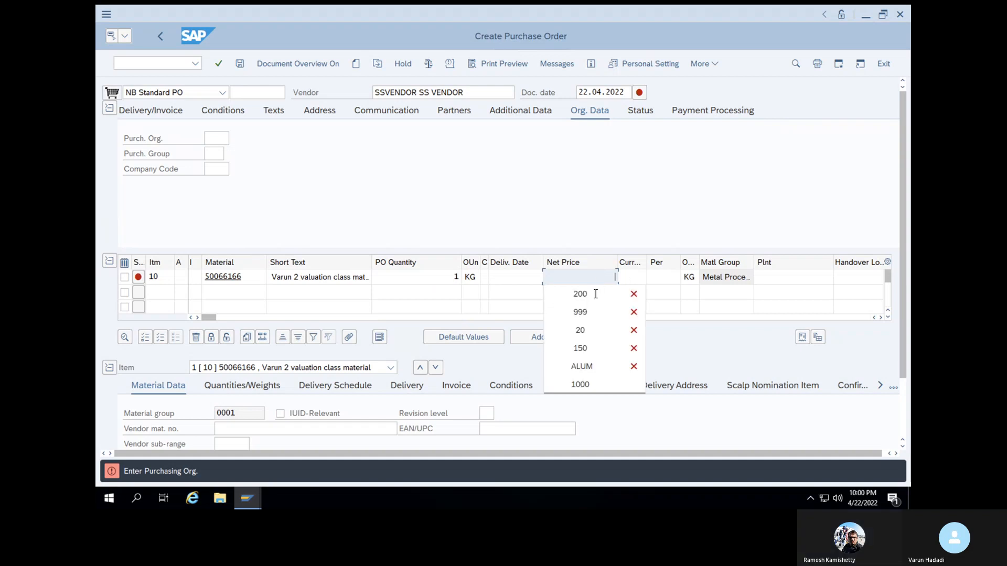
{"action": "left_click", "coordinate": [595, 295]}
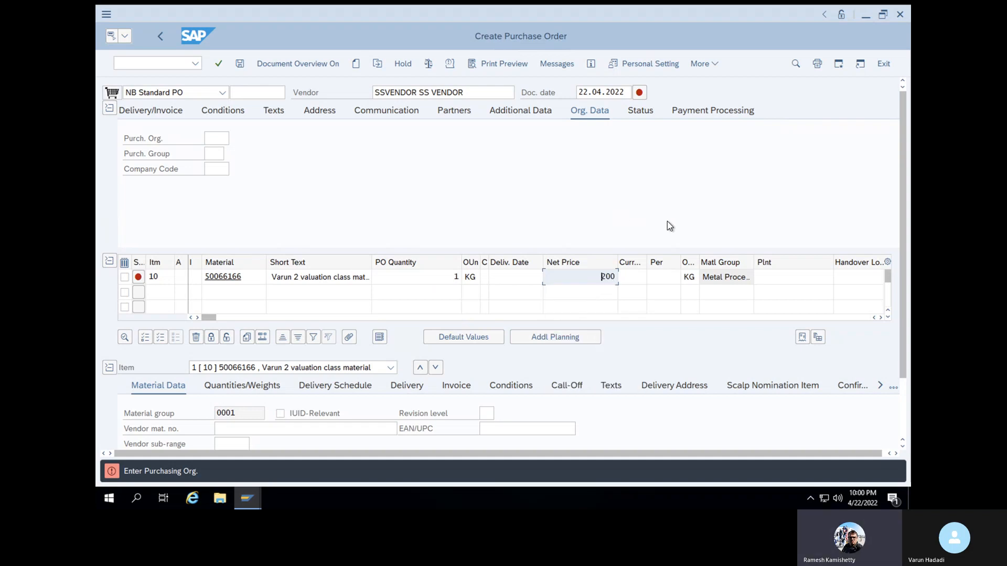
Assign plant 1000 to item 10 and set its currency to USD
{"action": "left_click", "coordinate": [771, 282]}
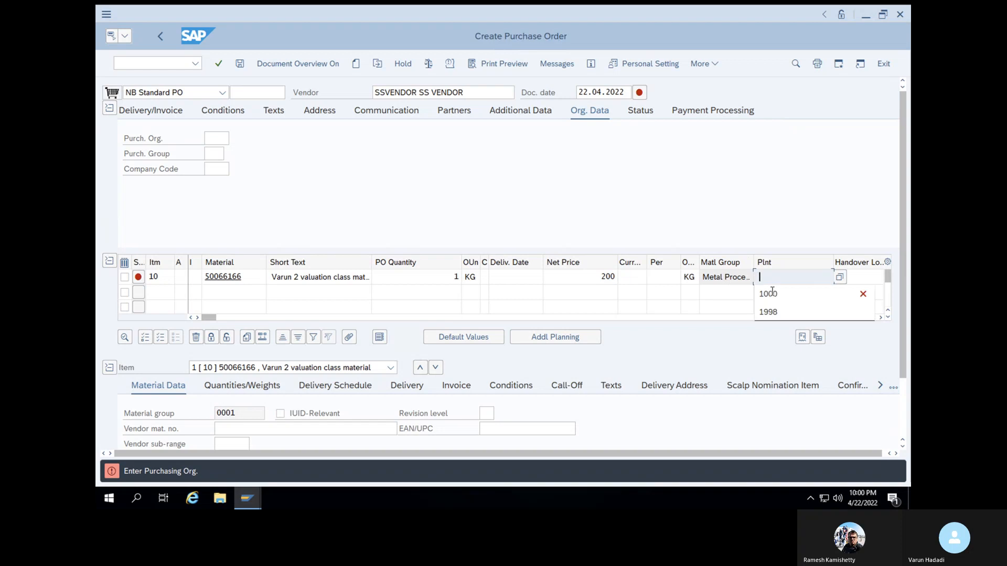
{"action": "left_click", "coordinate": [772, 292]}
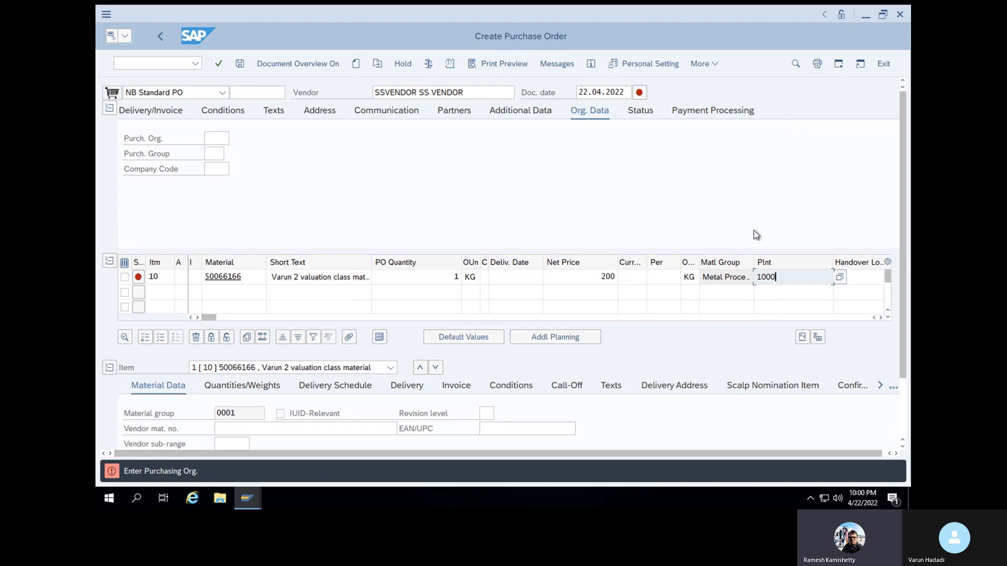
{"action": "key", "text": "Return"}
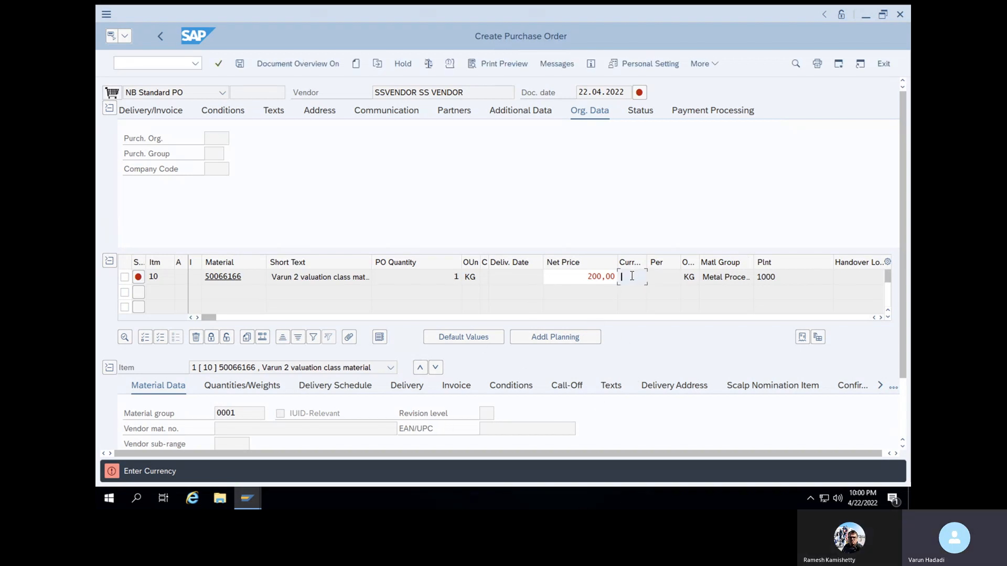
{"action": "type", "text": "USD"}
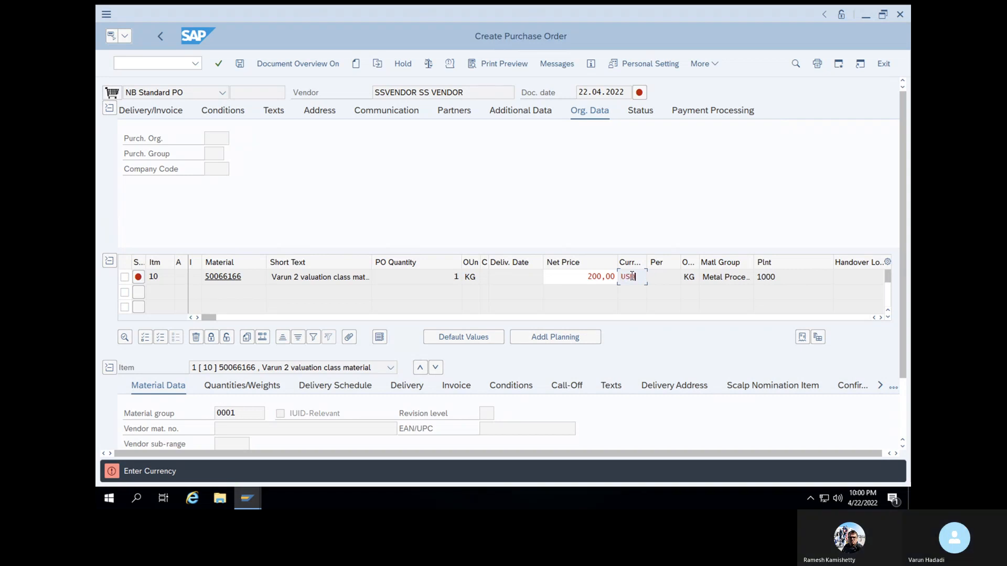
{"action": "key", "text": "Return"}
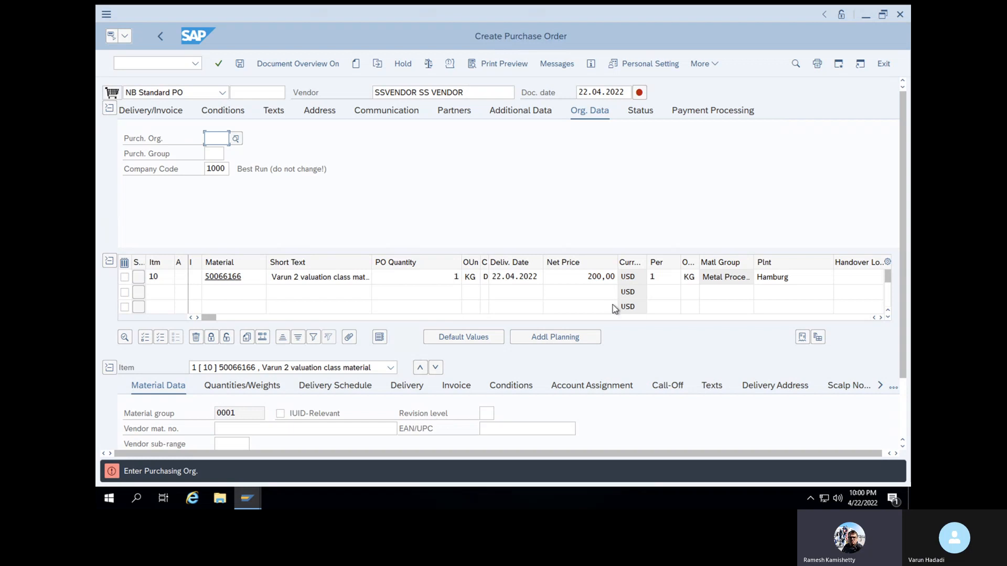
Enter purchasing organization 1000 and purchasing group 001 in the organizational data of the order header
{"action": "left_click", "coordinate": [214, 138]}
{"action": "left_click", "coordinate": [218, 155]}
{"action": "left_click", "coordinate": [216, 154]}
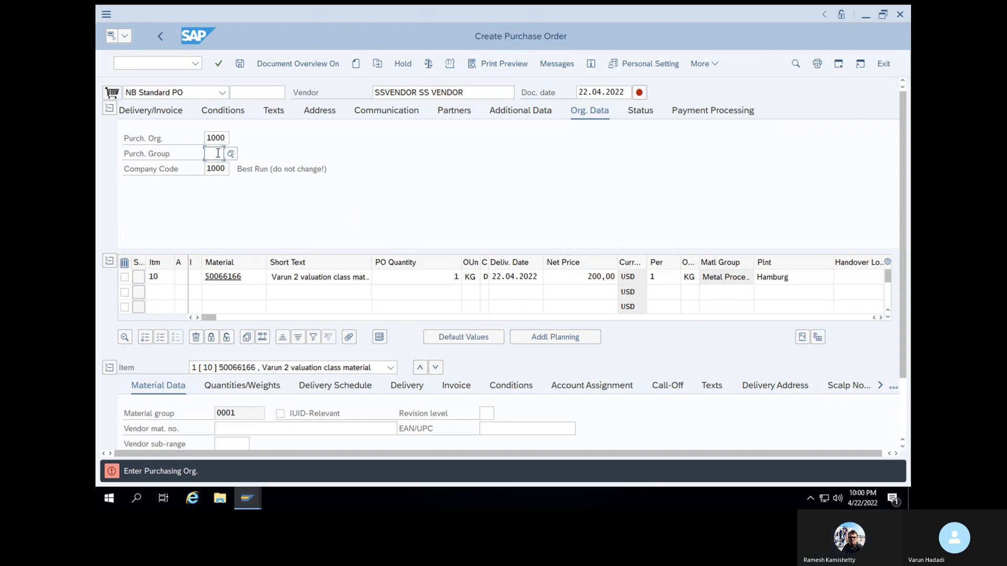
{"action": "left_click", "coordinate": [219, 172]}
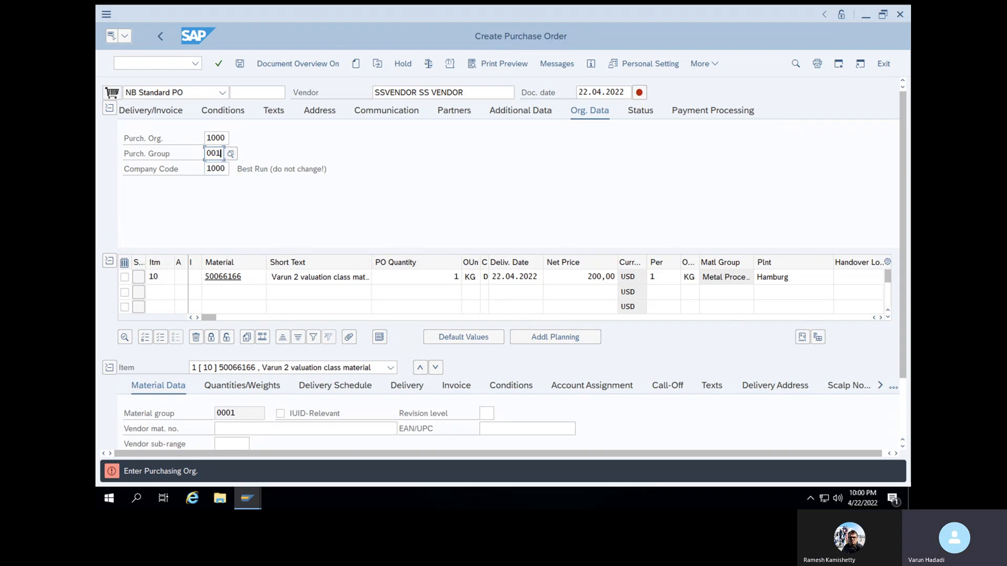
Widen the returns column of the item overview and mark item 10 as a returns item
{"action": "left_click", "coordinate": [880, 318]}
{"action": "left_click", "coordinate": [880, 318]}
{"action": "left_click", "coordinate": [880, 317]}
{"action": "left_click", "coordinate": [881, 318]}
{"action": "left_click", "coordinate": [880, 317]}
{"action": "left_click", "coordinate": [880, 317]}
{"action": "left_click", "coordinate": [881, 317]}
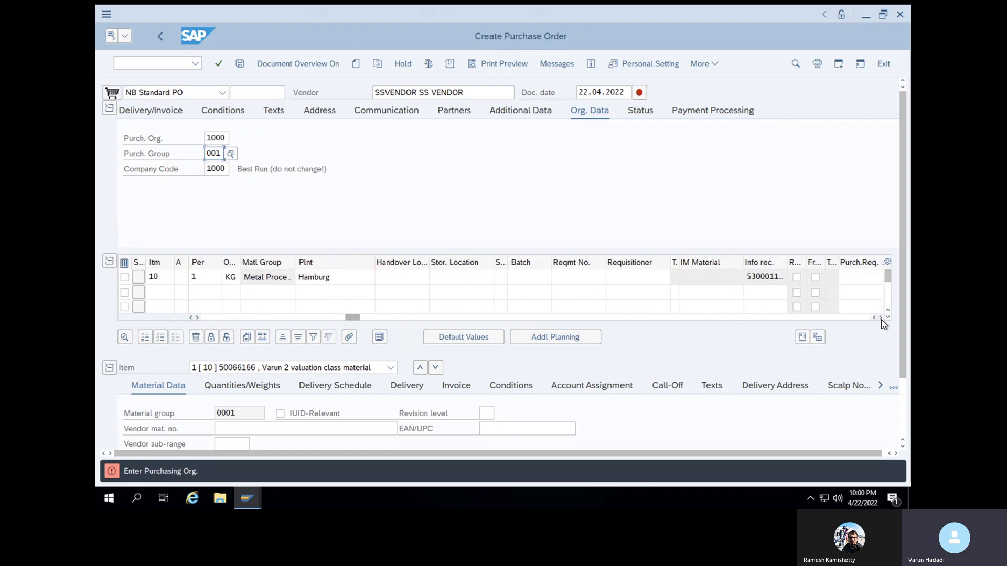
{"action": "left_click", "coordinate": [880, 317]}
{"action": "left_click", "coordinate": [880, 318]}
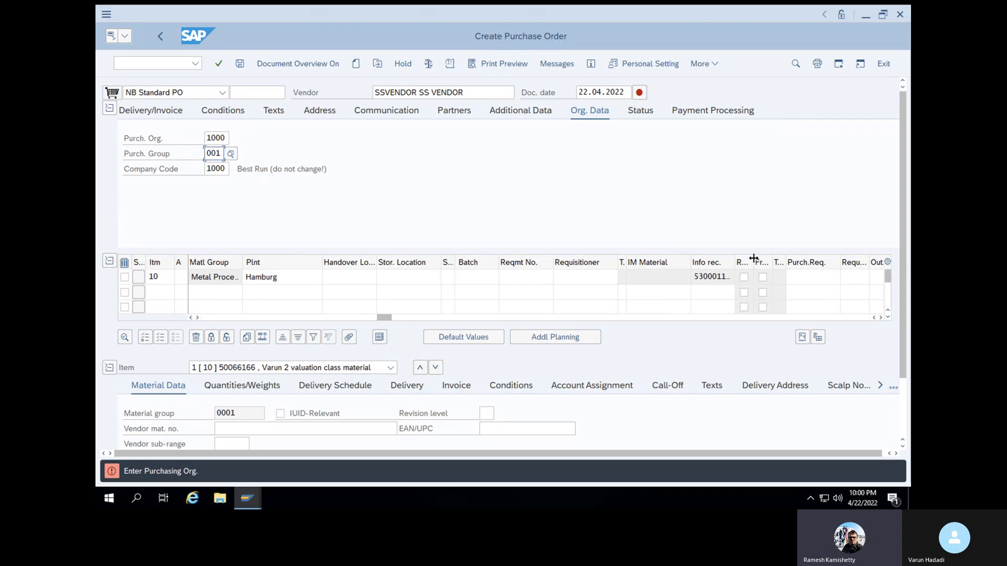
{"action": "left_click_drag", "start_coordinate": [754, 259], "coordinate": [769, 259]}
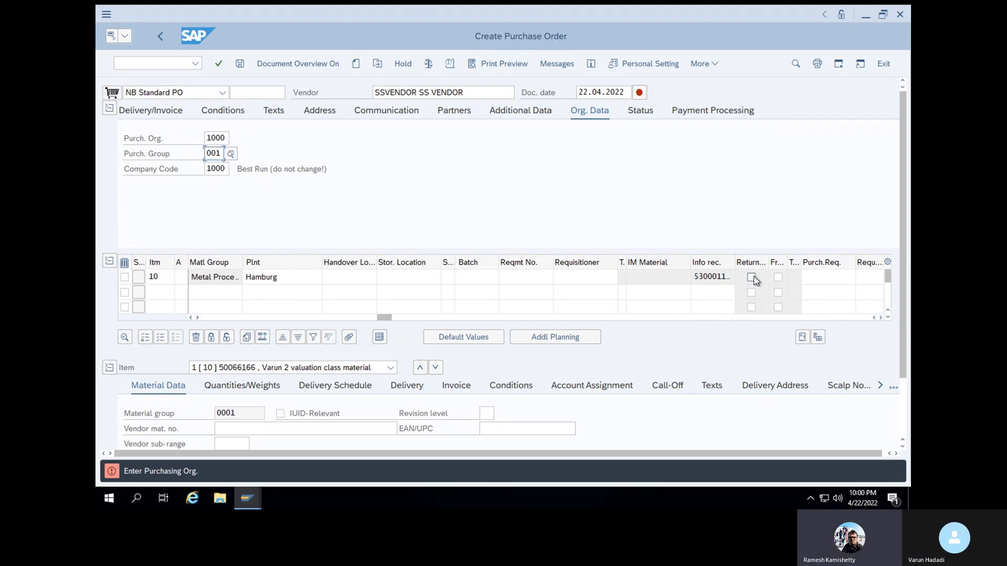
{"action": "left_click", "coordinate": [752, 277]}
Validate the purchase order entries and save the returns purchase order
{"action": "left_click", "coordinate": [227, 137]}
{"action": "key", "text": "Return"}
{"action": "left_click", "coordinate": [237, 65]}
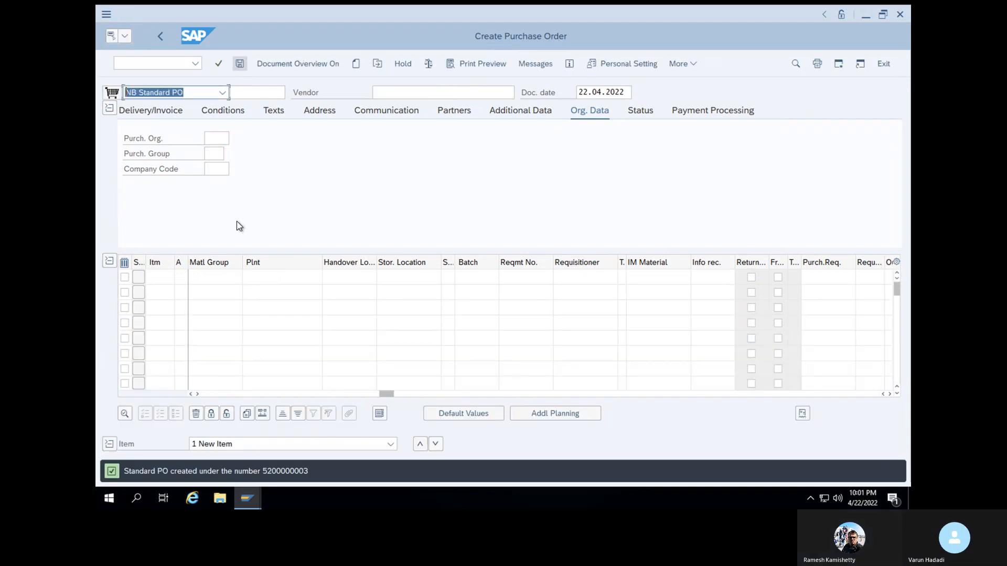
Copy the number of the saved purchase order and open transaction MIGO
{"action": "left_click_drag", "start_coordinate": [264, 474], "coordinate": [308, 475]}
{"action": "key", "text": "ctrl+c"}
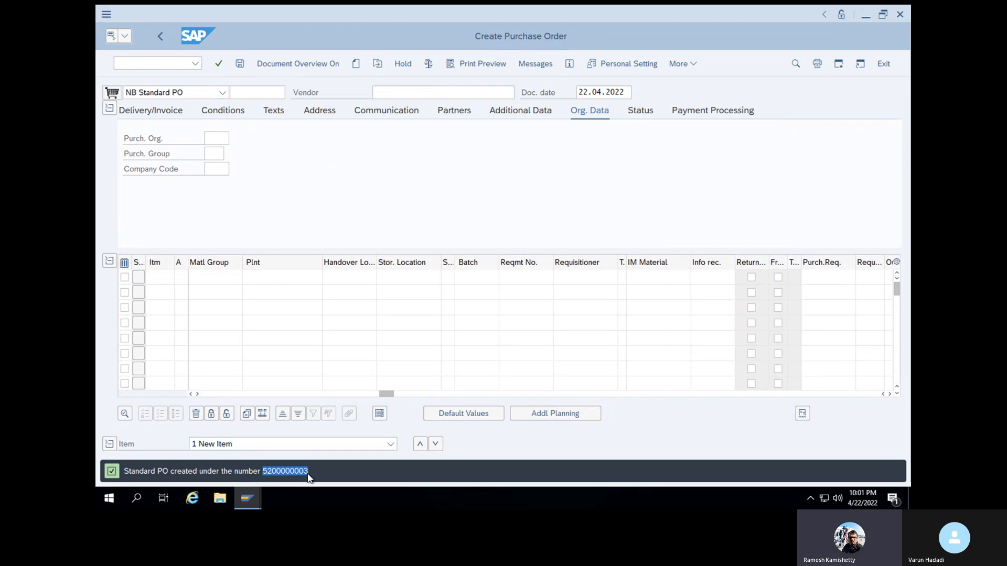
{"action": "left_click", "coordinate": [163, 59]}
{"action": "type", "text": "/NMIGO"}
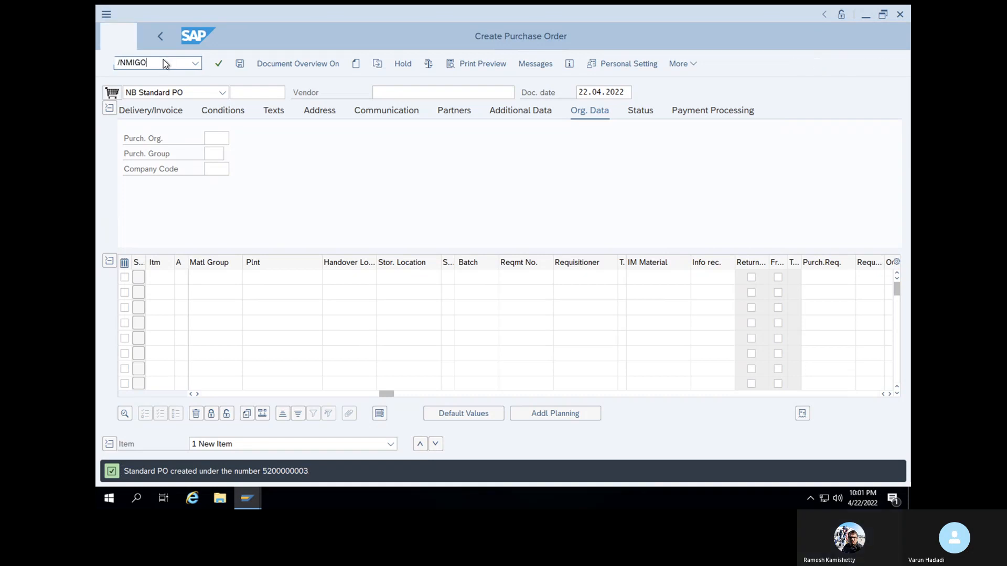
{"action": "key", "text": "Return"}
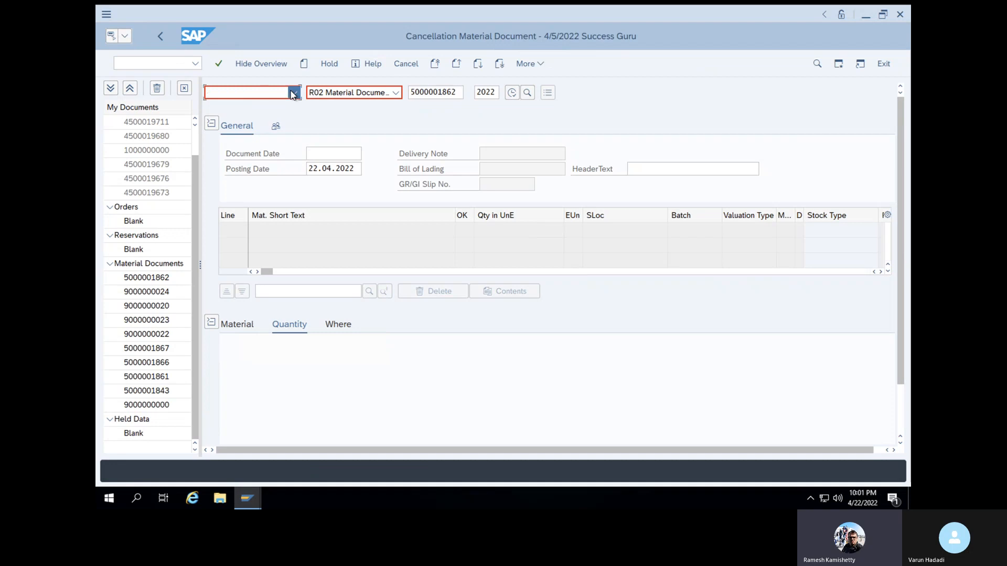
Choose Goods Receipt with Purchase Order as reference and try to load the copied purchase order number
{"action": "left_click", "coordinate": [293, 93]}
{"action": "left_click", "coordinate": [270, 163]}
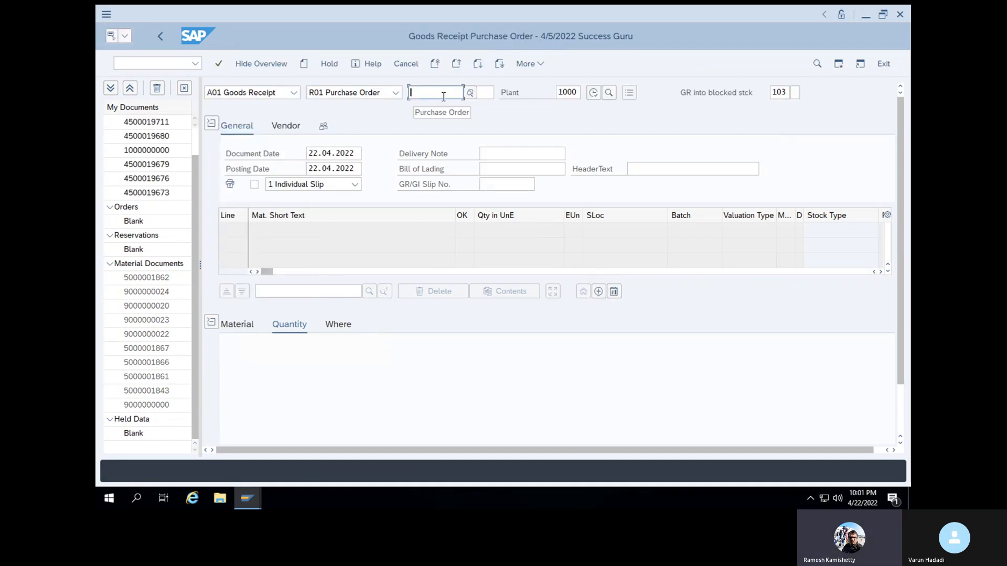
{"action": "key", "text": "ctrl+v"}
{"action": "key", "text": "Return"}
{"action": "key", "text": "ctrl+c"}
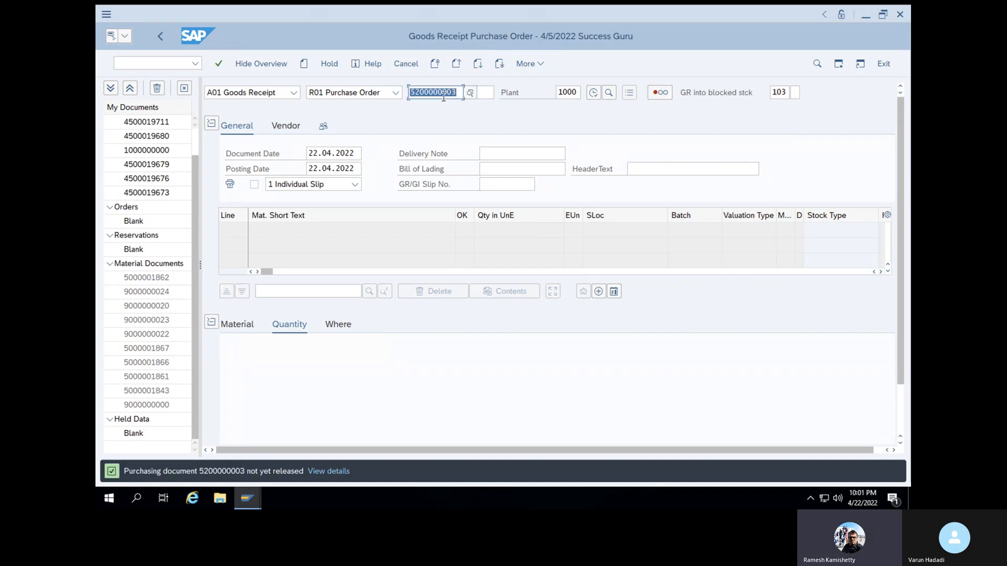
Retry loading the purchase order in the goods receipt and open transaction ME29N
{"action": "left_click", "coordinate": [219, 64]}
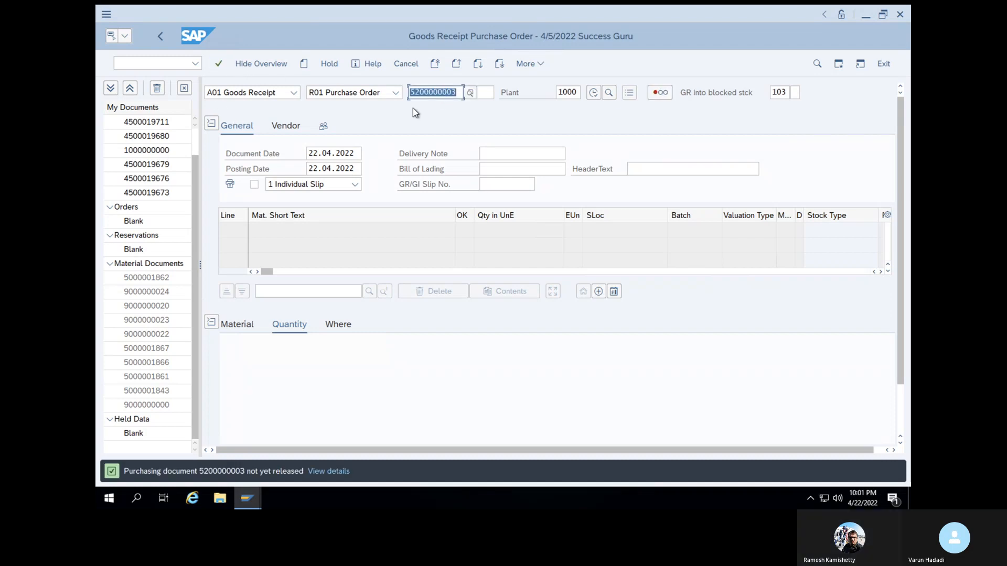
{"action": "left_click", "coordinate": [786, 93]}
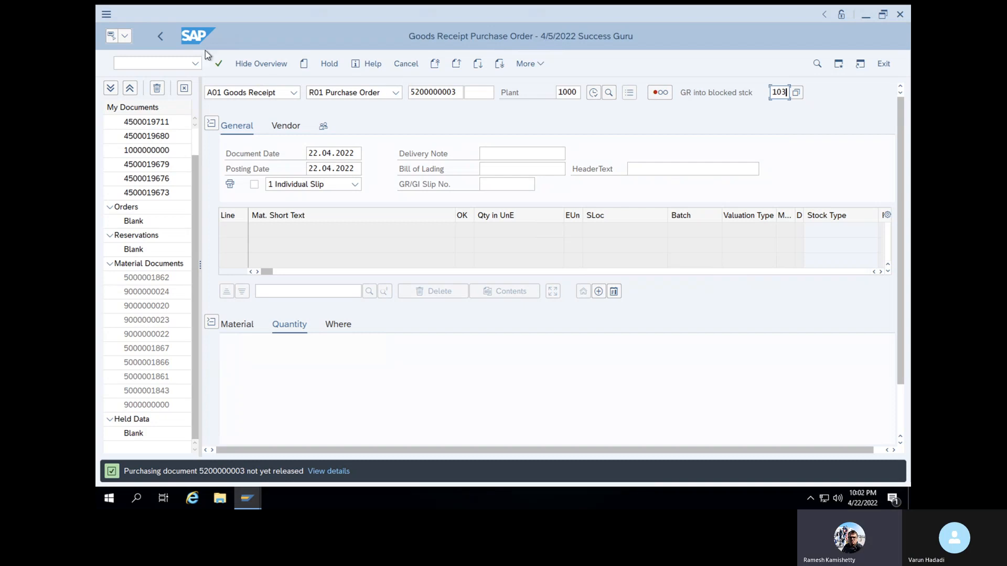
{"action": "left_click", "coordinate": [172, 62]}
{"action": "type", "text": "/"}
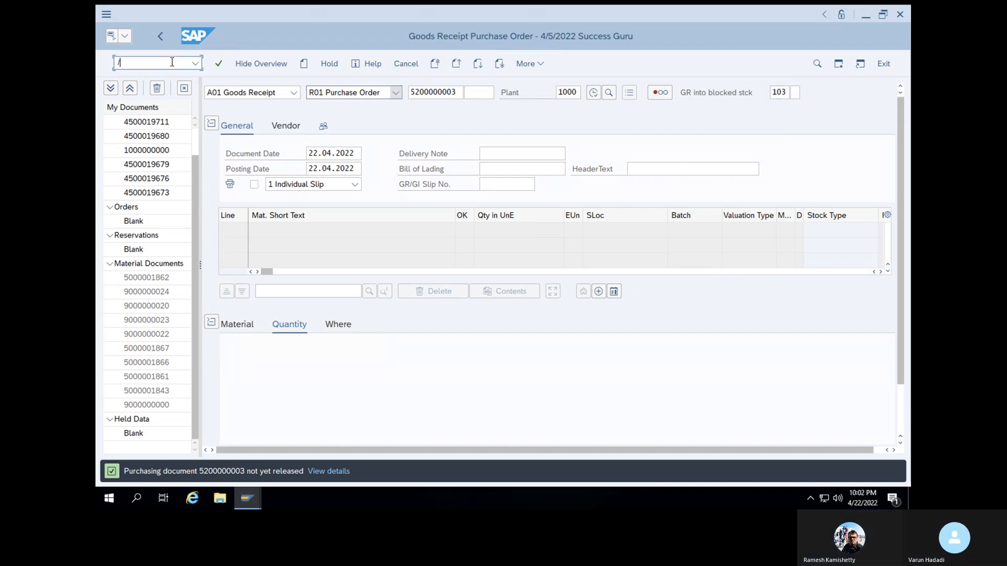
{"action": "type", "text": "NME29N"}
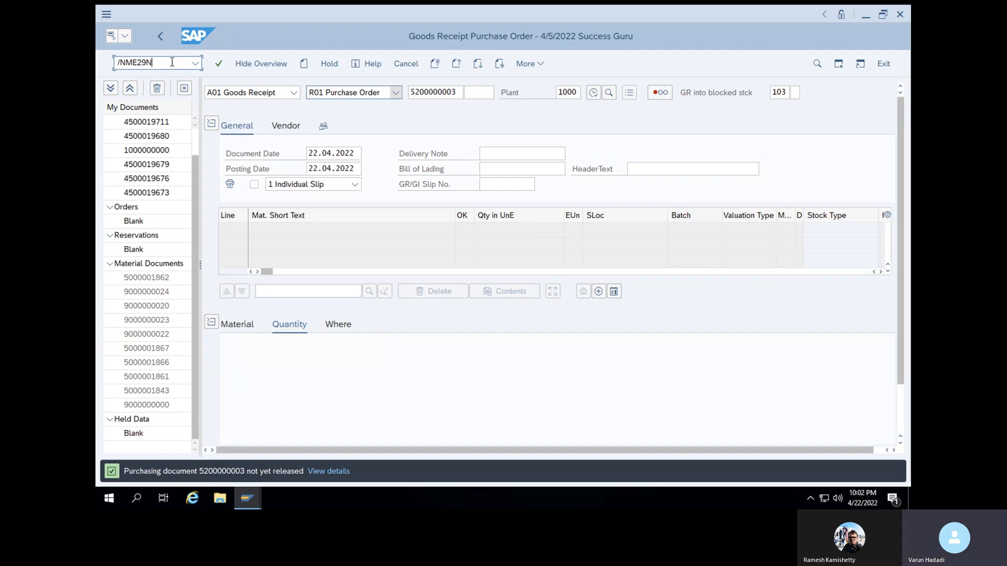
{"action": "key", "text": "Return"}
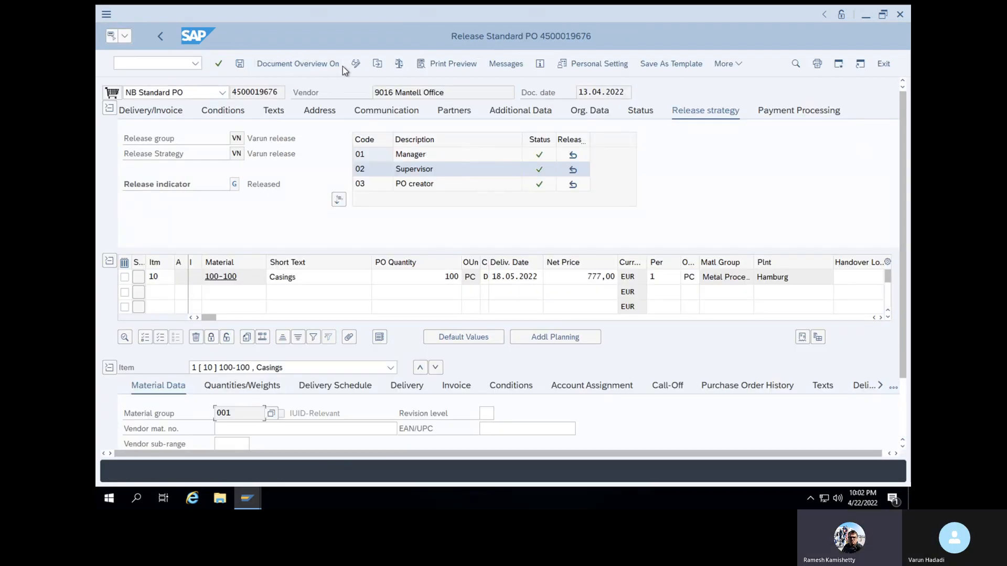
Load the returns purchase order for release using its copied number
{"action": "left_click", "coordinate": [377, 64]}
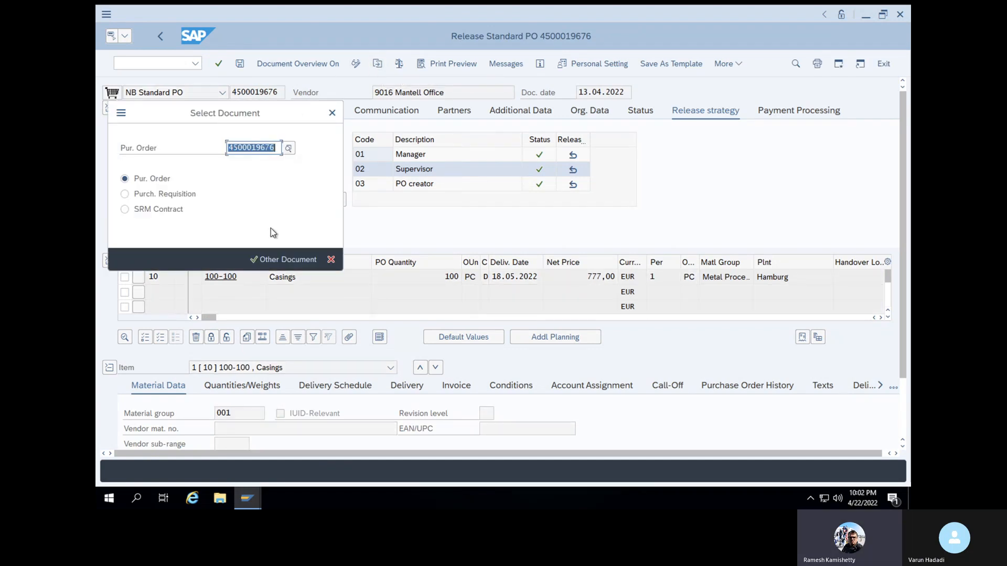
{"action": "key", "text": "BackSpace"}
{"action": "key", "text": "ctrl+v"}
{"action": "left_click", "coordinate": [258, 258]}
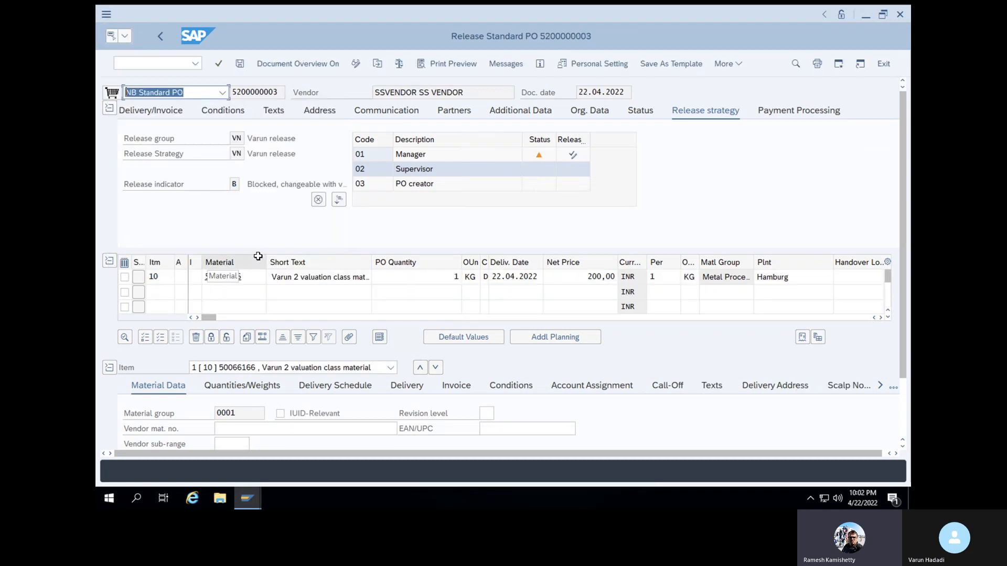
Release the purchase order with codes 01 Manager, 02 Supervisor and 03 PO creator, and save it
{"action": "left_click", "coordinate": [574, 154]}
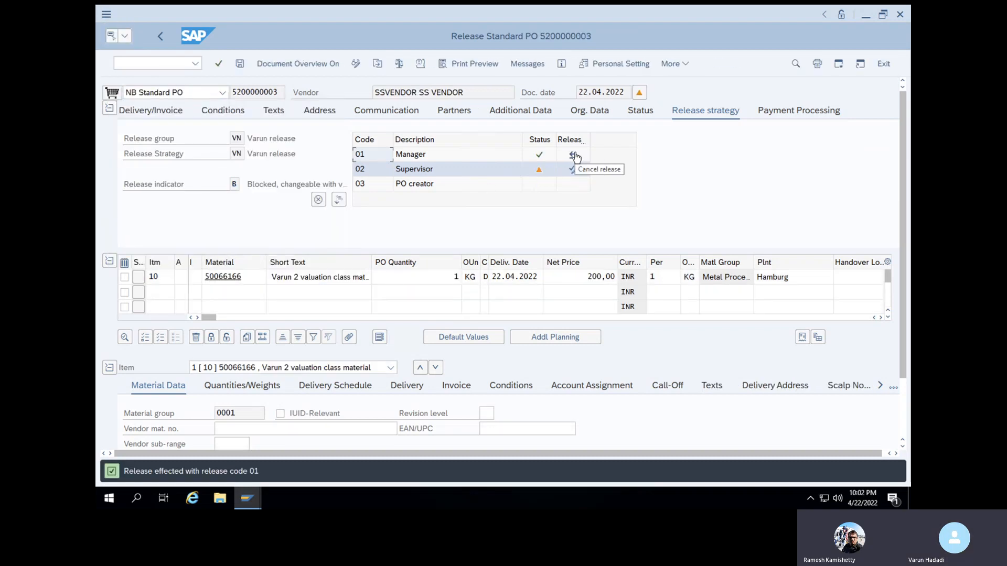
{"action": "left_click", "coordinate": [572, 169]}
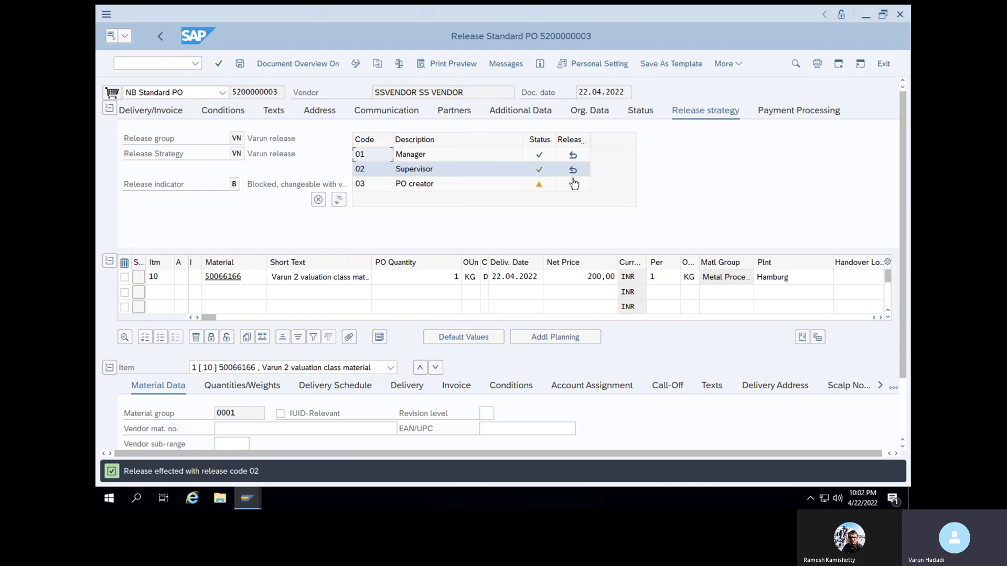
{"action": "left_click", "coordinate": [573, 184]}
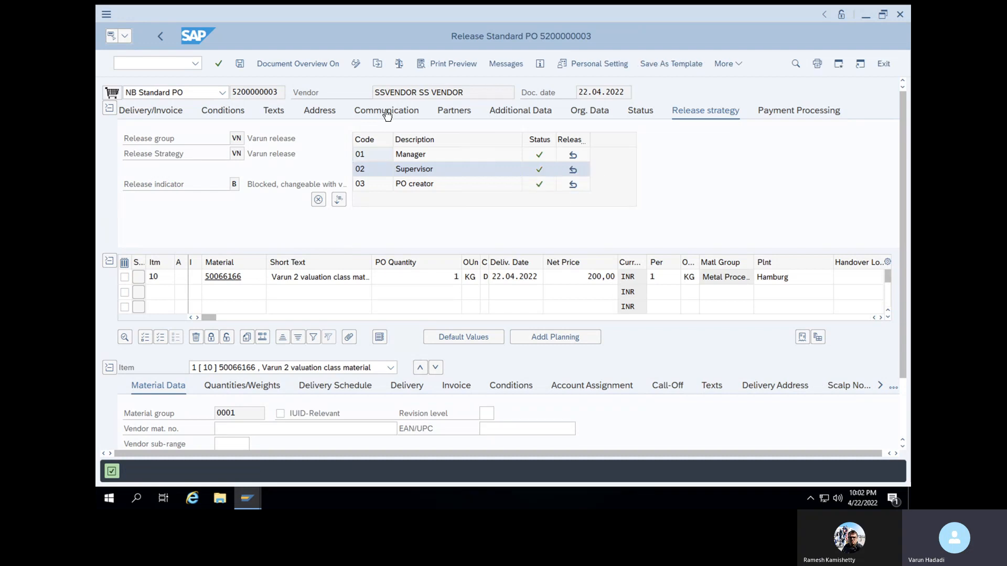
{"action": "left_click", "coordinate": [219, 67]}
{"action": "left_click", "coordinate": [240, 67]}
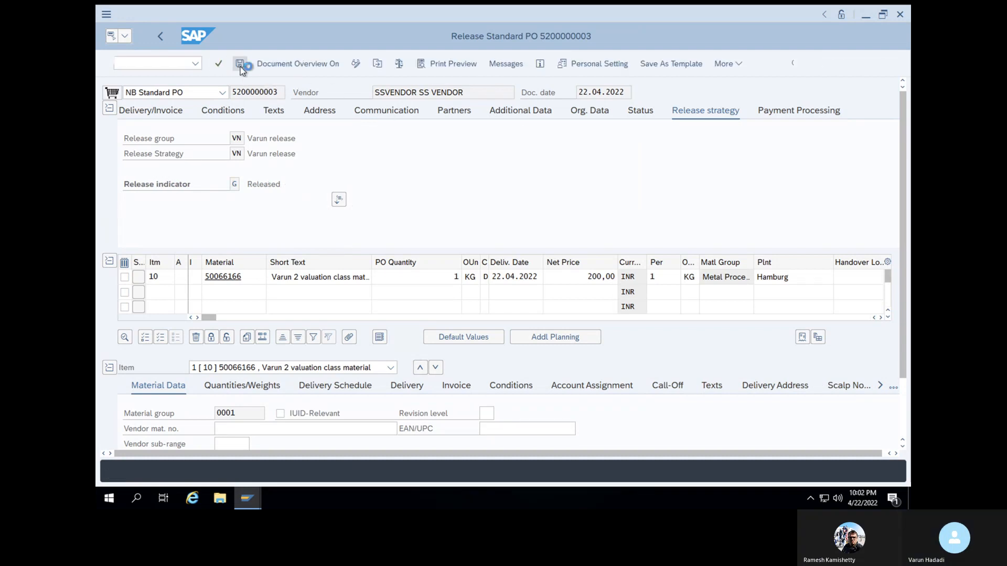
Open transaction MIGO and try to load the released purchase order by its copied number
{"action": "left_click", "coordinate": [166, 65]}
{"action": "type", "text": "/NMIGO"}
{"action": "key", "text": "Return"}
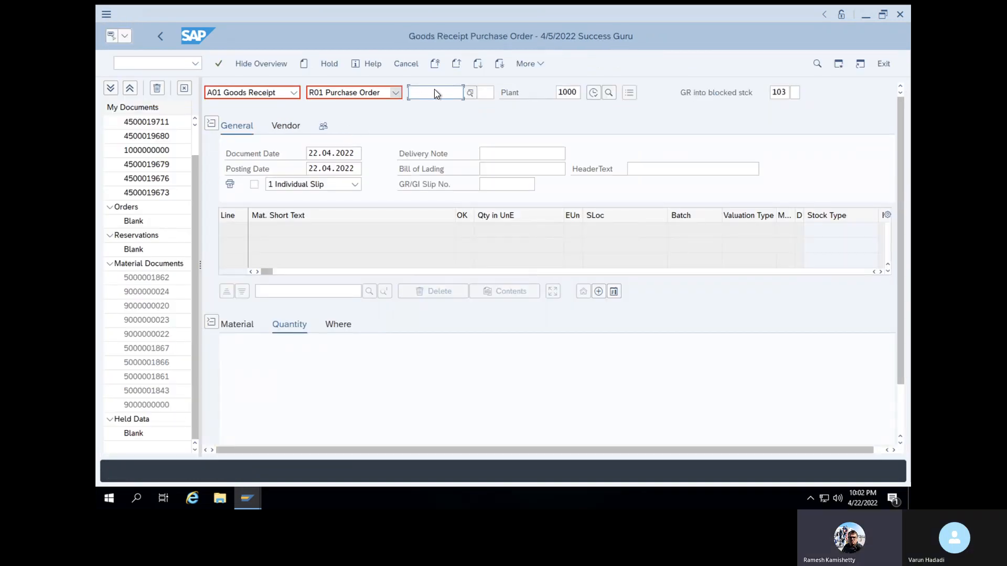
{"action": "key", "text": "ctrl+v"}
{"action": "key", "text": "Return"}
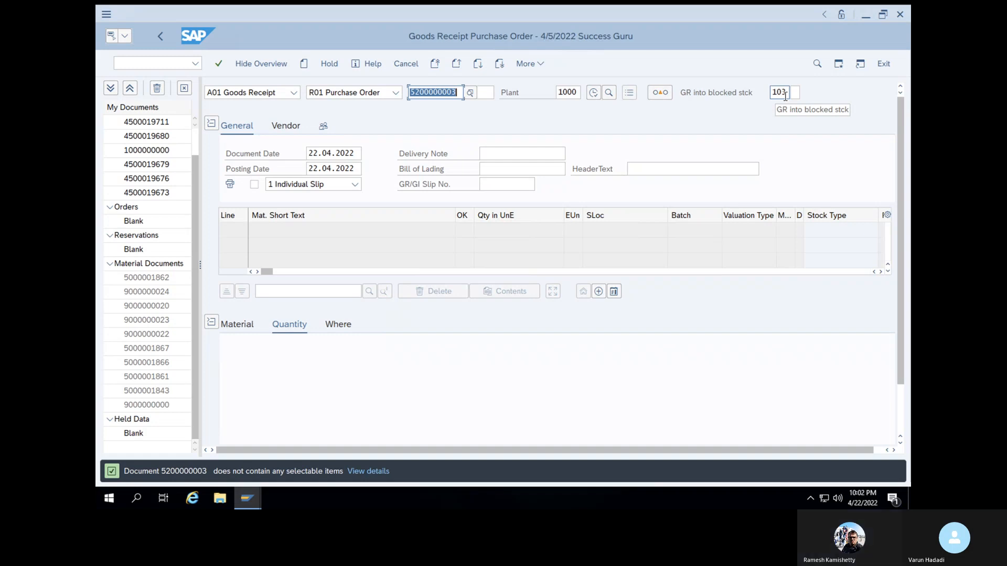
Set the default movement type to 101, accept the changed default and load the returns purchase order
{"action": "left_click", "coordinate": [785, 94]}
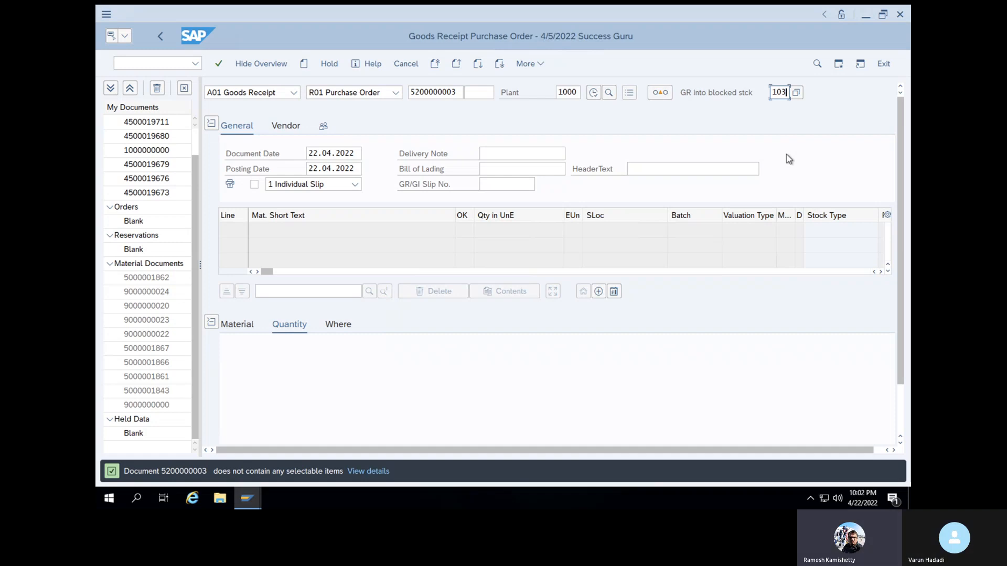
{"action": "left_click", "coordinate": [796, 93]}
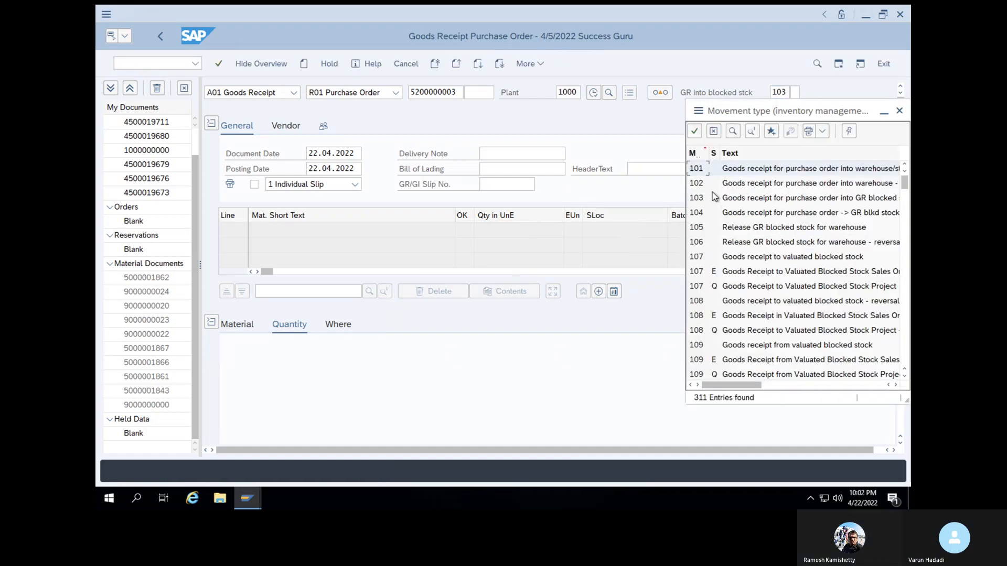
{"action": "left_click", "coordinate": [692, 132]}
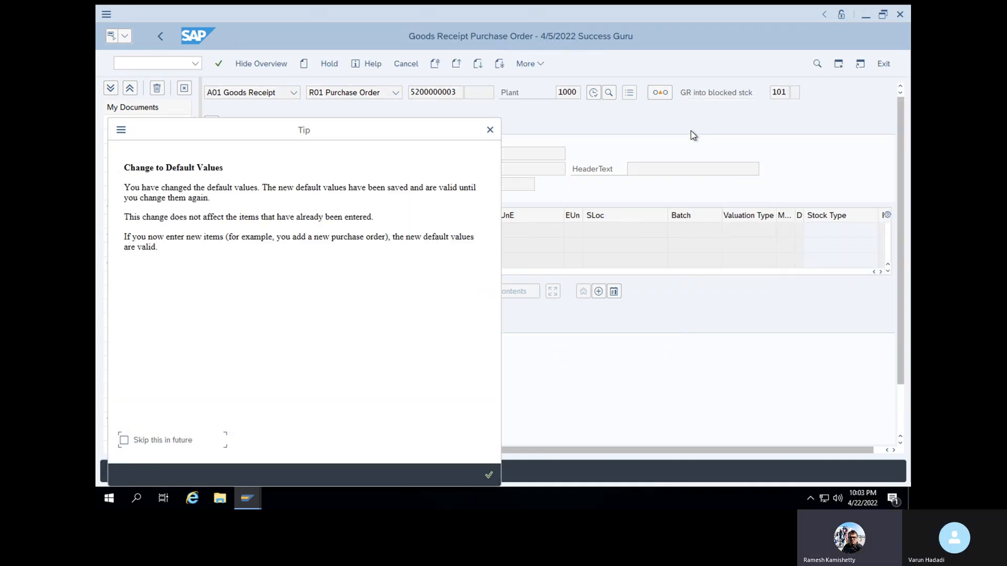
{"action": "left_click", "coordinate": [490, 475]}
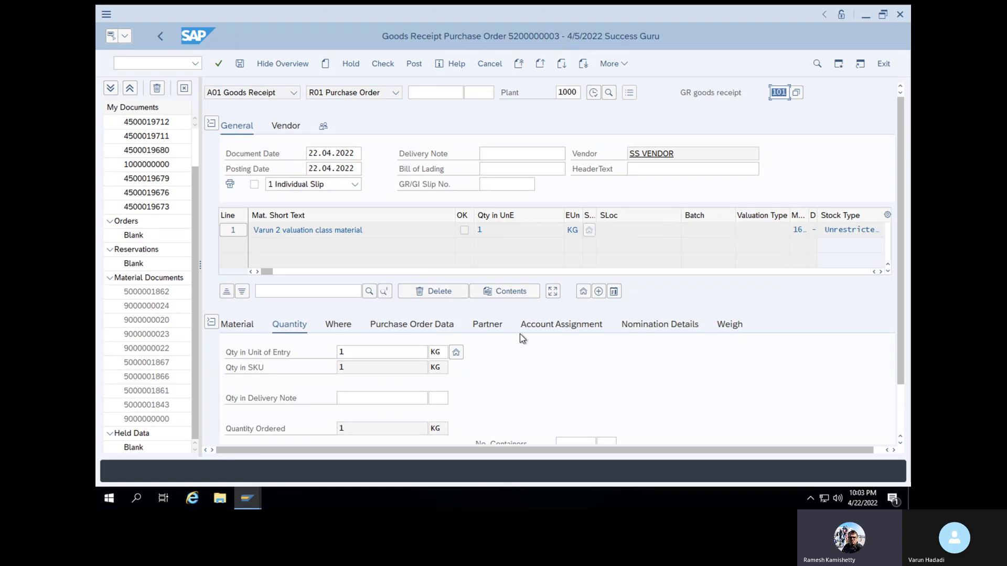
Check the Where details of line 1 and flag the item as OK
{"action": "left_click", "coordinate": [346, 327]}
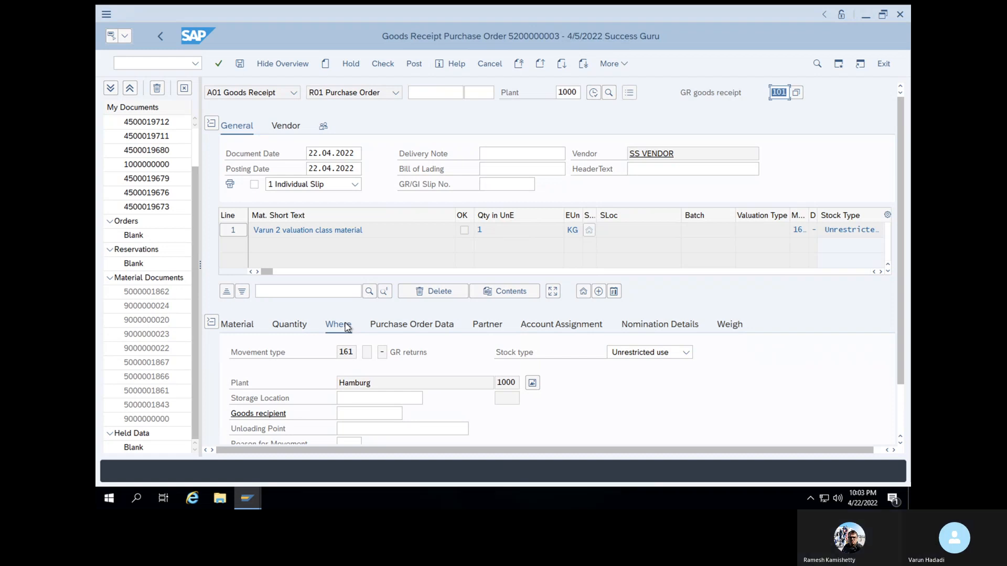
{"action": "left_click", "coordinate": [220, 64]}
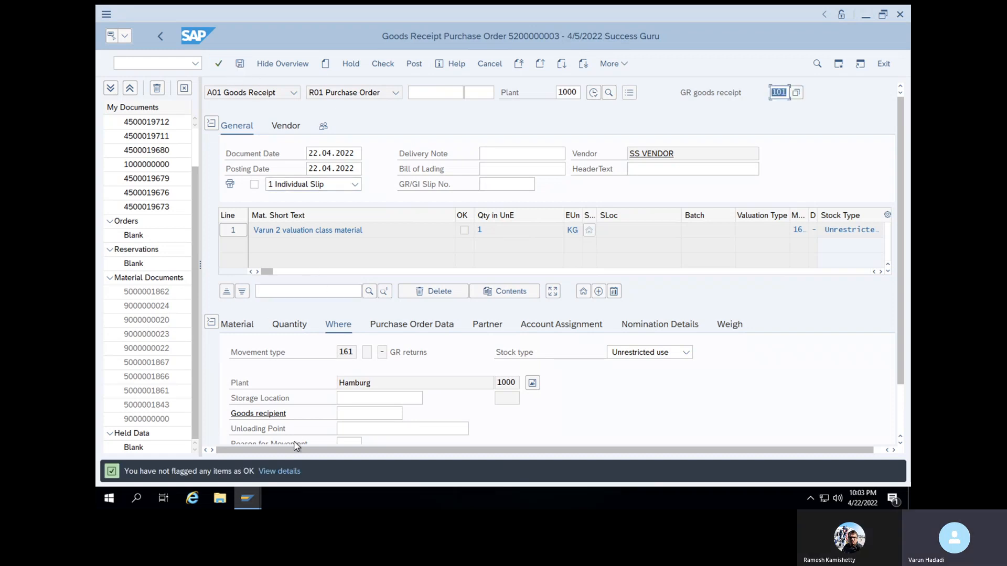
{"action": "scroll", "coordinate": [295, 444], "scroll_direction": "down", "scroll_amount": 2}
{"action": "left_click", "coordinate": [260, 429]}
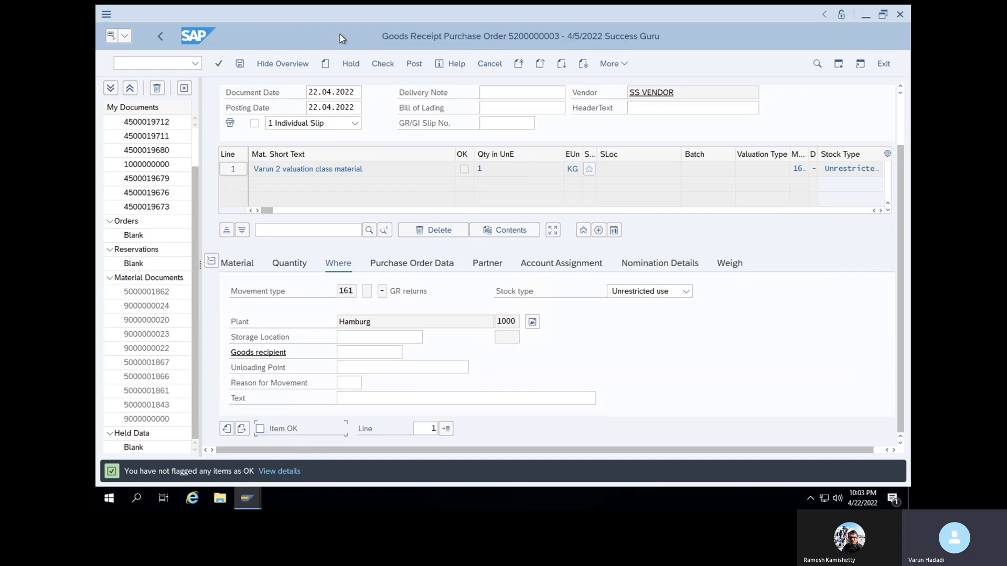
Try to post the goods return and read the long text of the logged message
{"action": "left_click", "coordinate": [242, 64]}
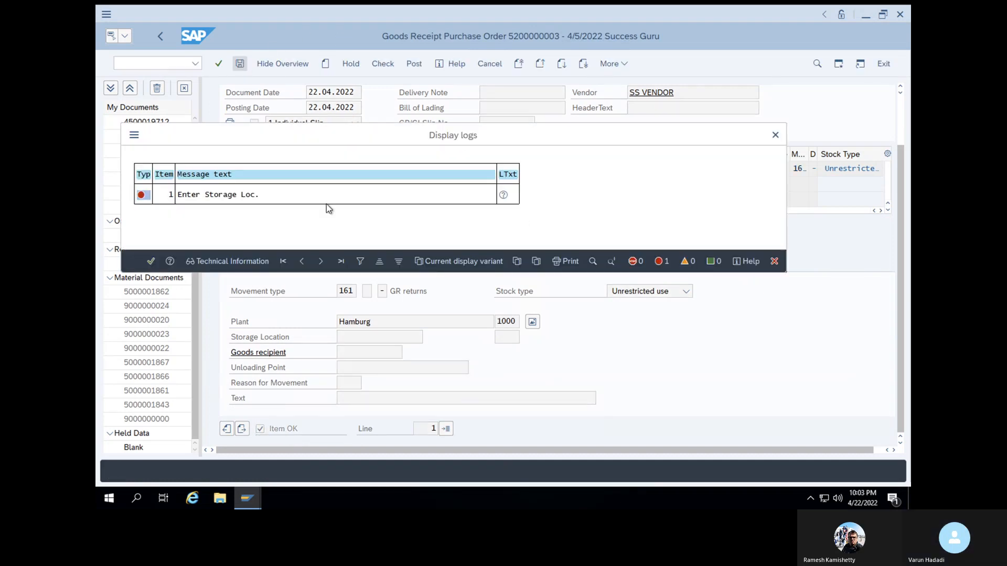
{"action": "double_click", "coordinate": [252, 200]}
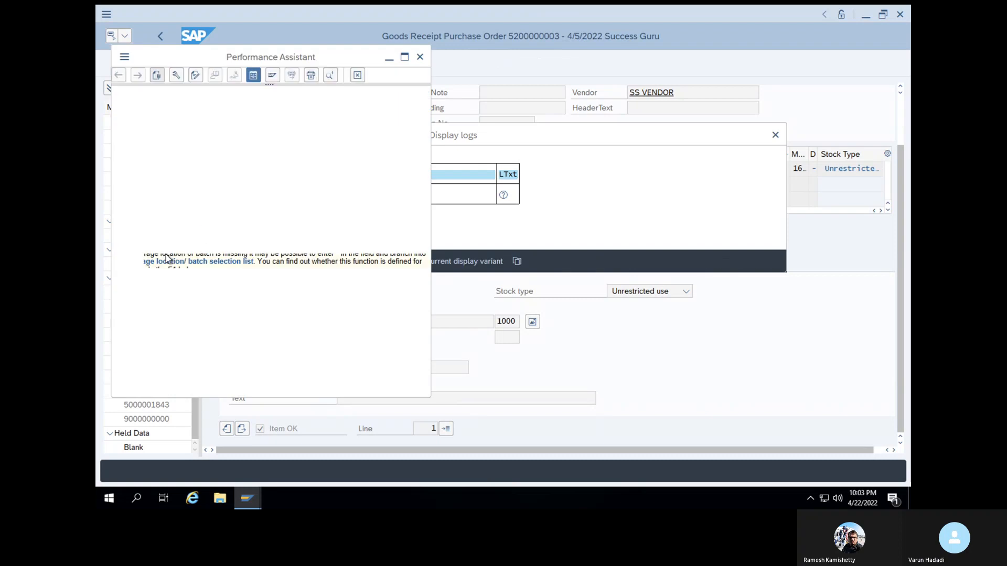
{"action": "left_click", "coordinate": [419, 57]}
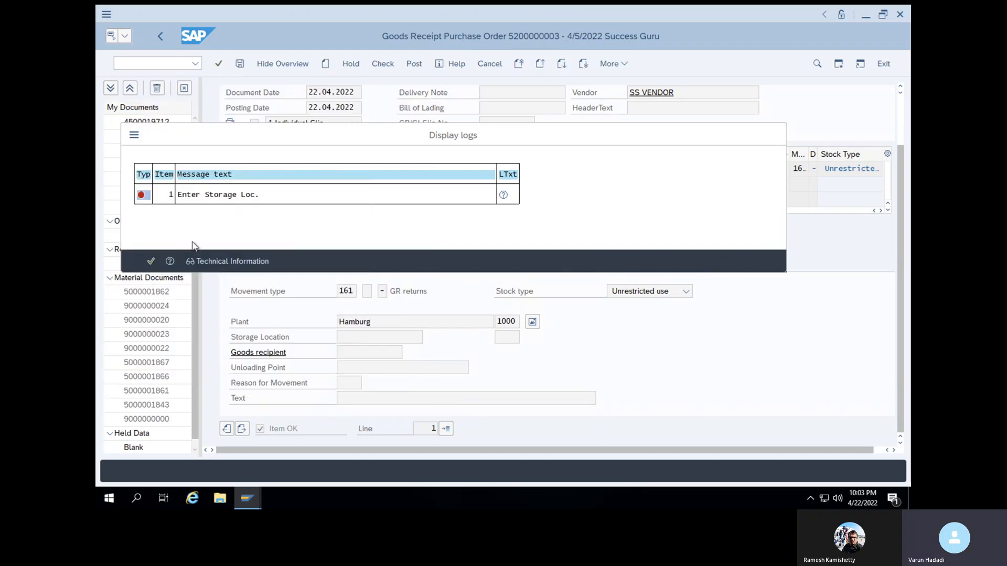
{"action": "key", "text": "Return"}
Set the storage location of line 1 to SL01 and post the goods return
{"action": "left_click", "coordinate": [369, 337]}
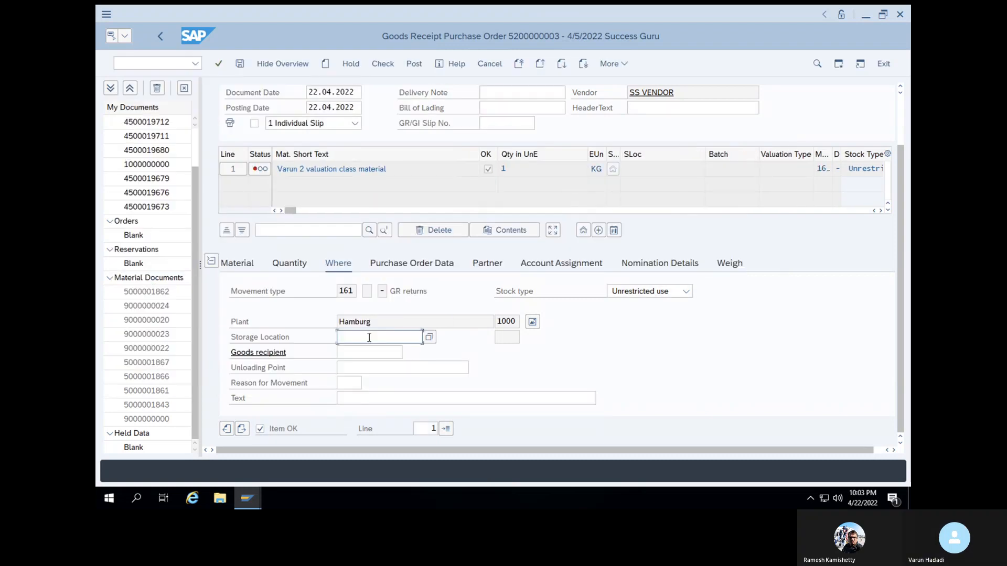
{"action": "left_click", "coordinate": [369, 352]}
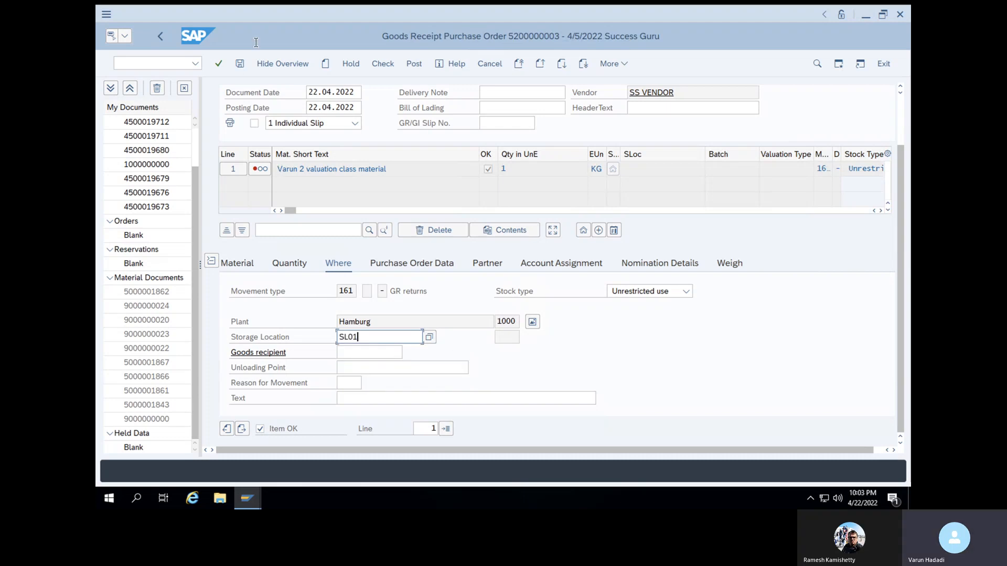
{"action": "left_click", "coordinate": [214, 67]}
{"action": "left_click", "coordinate": [240, 65]}
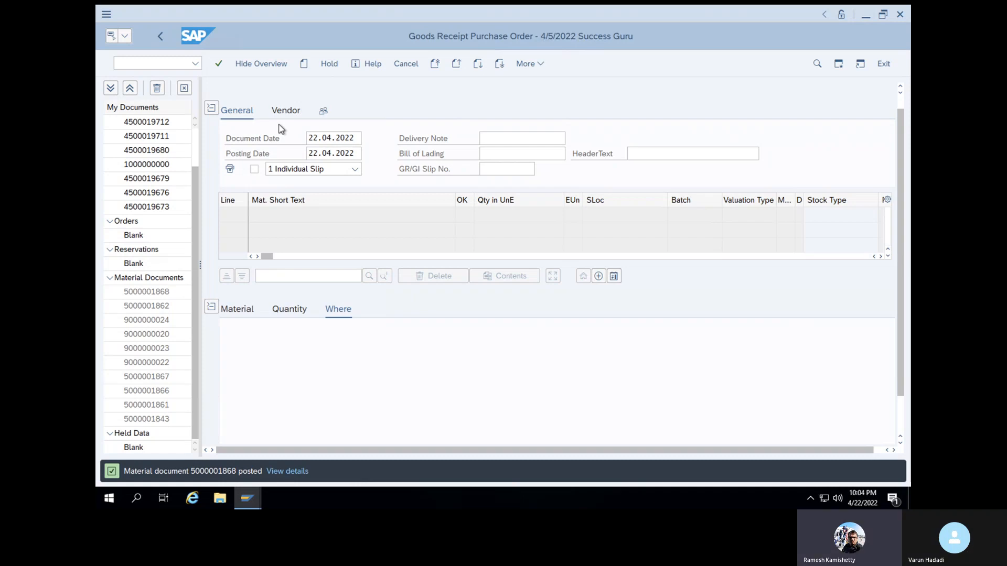
Reopen transaction MIGO and choose Display with Material Document as reference
{"action": "left_click", "coordinate": [174, 67]}
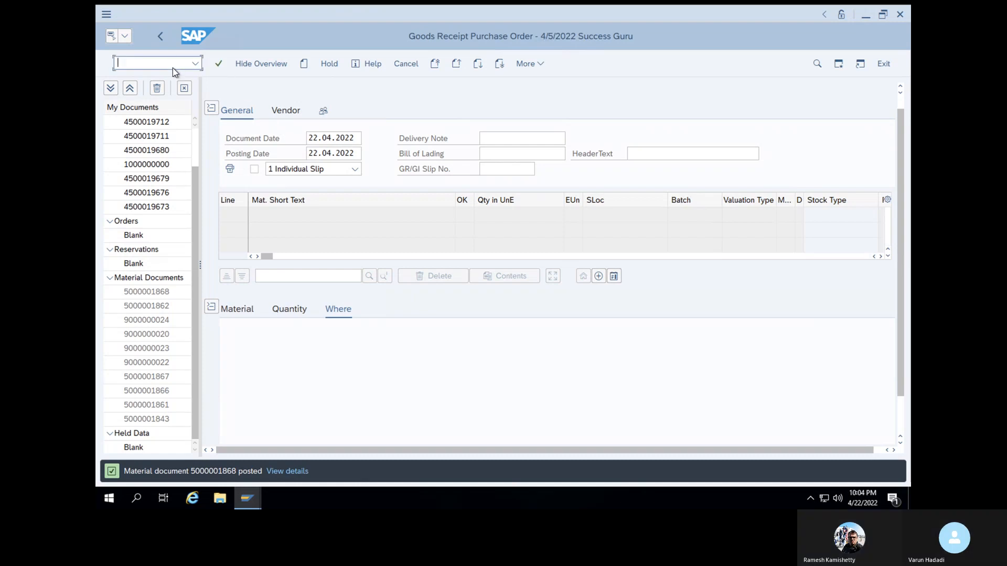
{"action": "type", "text": "/NM"}
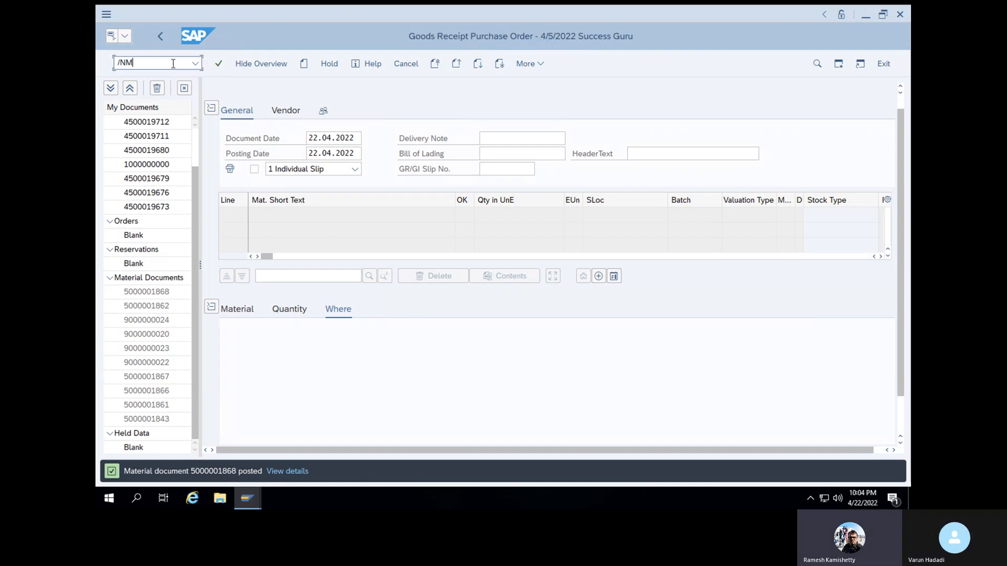
{"action": "type", "text": "IGO"}
{"action": "key", "text": "Return"}
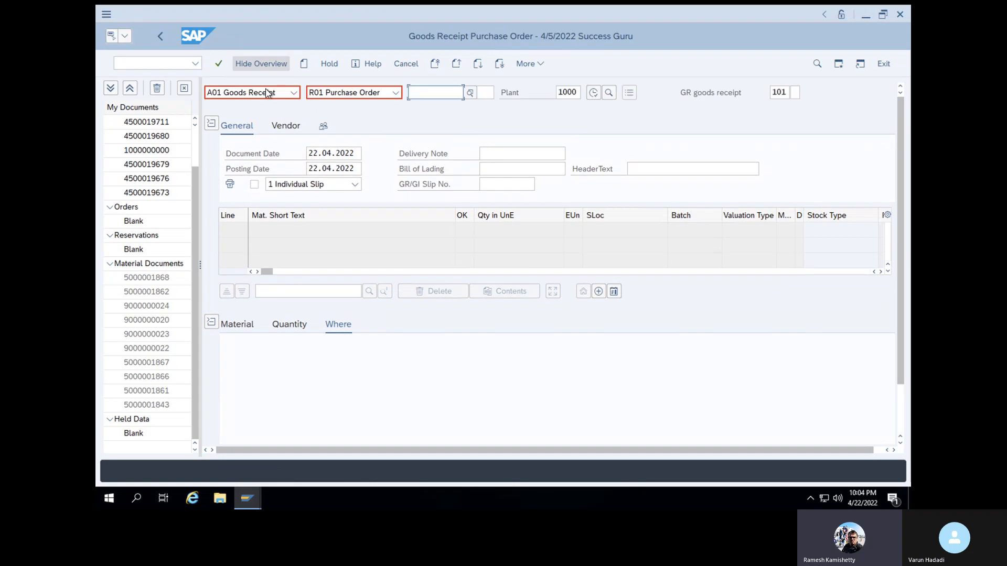
{"action": "left_click", "coordinate": [294, 92]}
{"action": "left_click", "coordinate": [243, 144]}
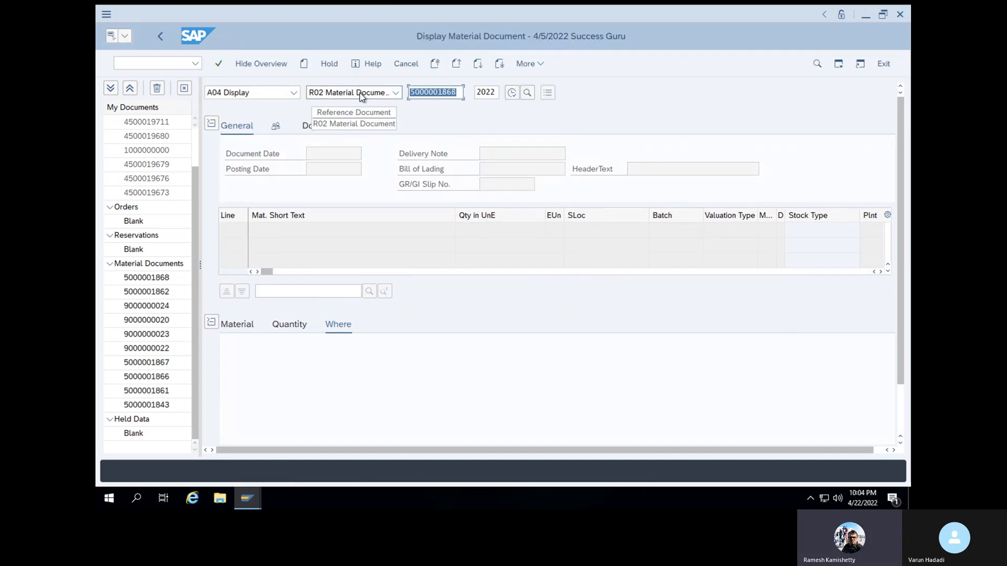
Display the newly posted material document from the overview of recent material documents
{"action": "key", "text": "BackSpace"}
{"action": "key", "text": "ctrl+v"}
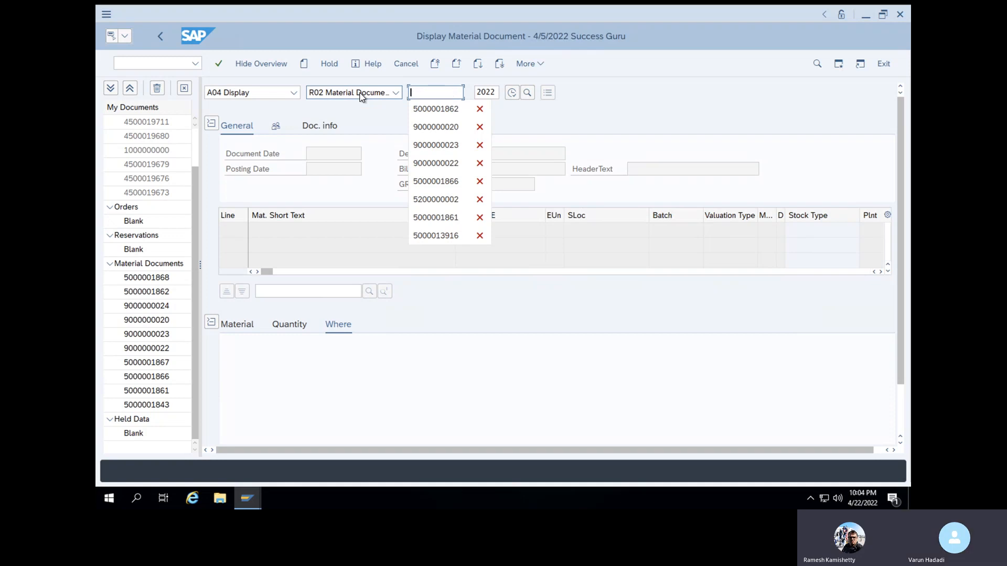
{"action": "key", "text": "ctrl+z"}
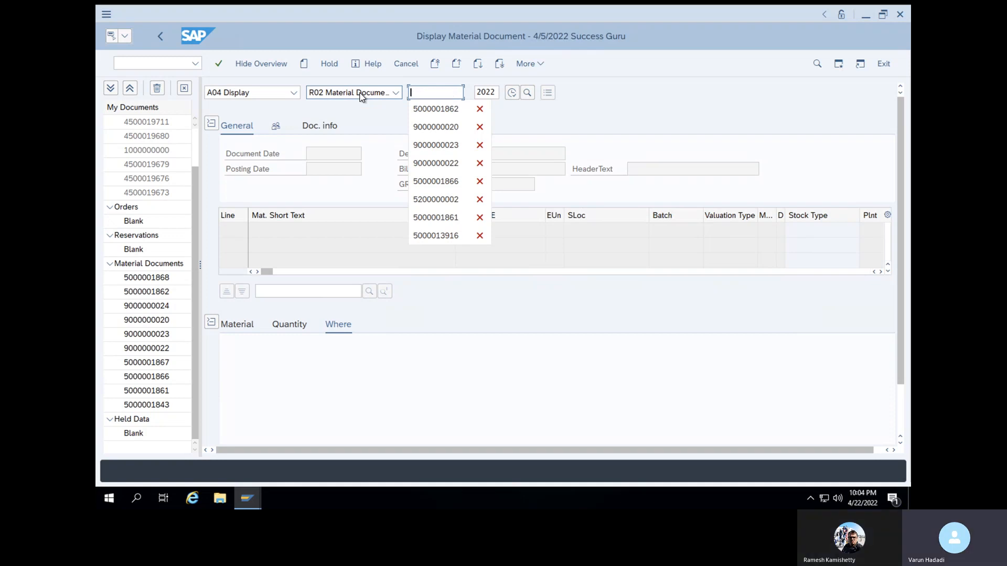
{"action": "left_click", "coordinate": [166, 279]}
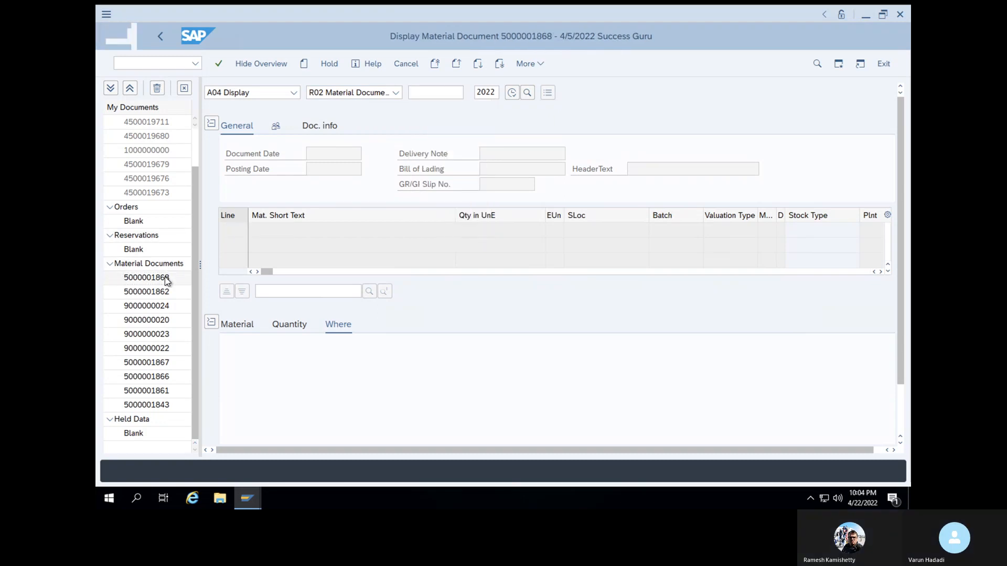
{"action": "double_click", "coordinate": [167, 279]}
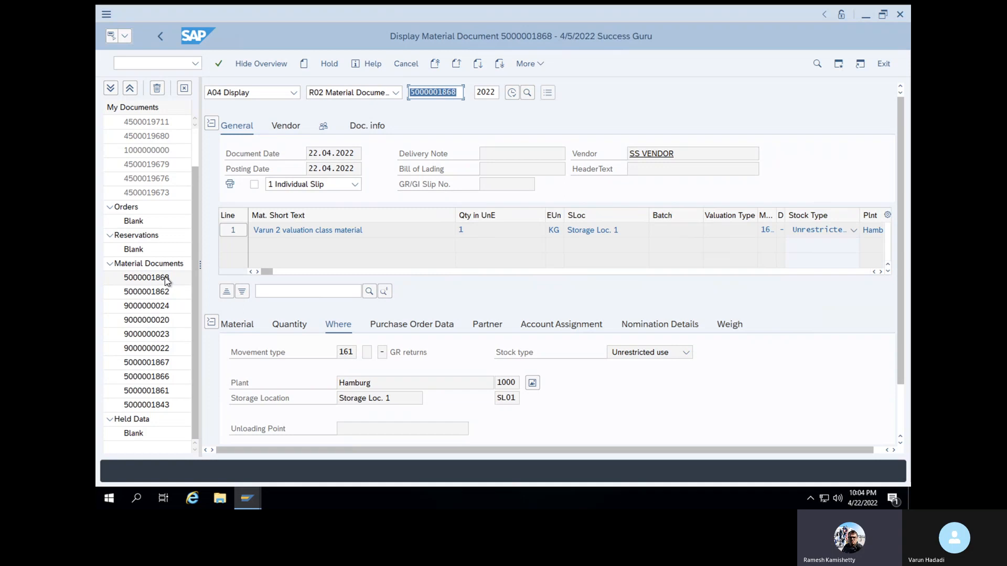
{"action": "left_click", "coordinate": [424, 82]}
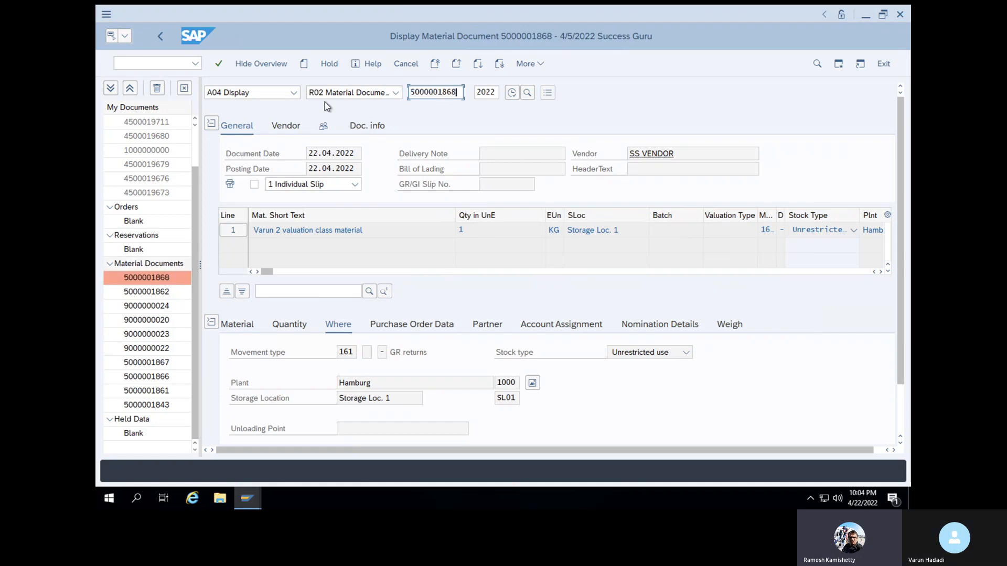
Display the accounting document posted for the goods return, then return to the material document
{"action": "left_click", "coordinate": [371, 131]}
{"action": "left_click", "coordinate": [681, 153]}
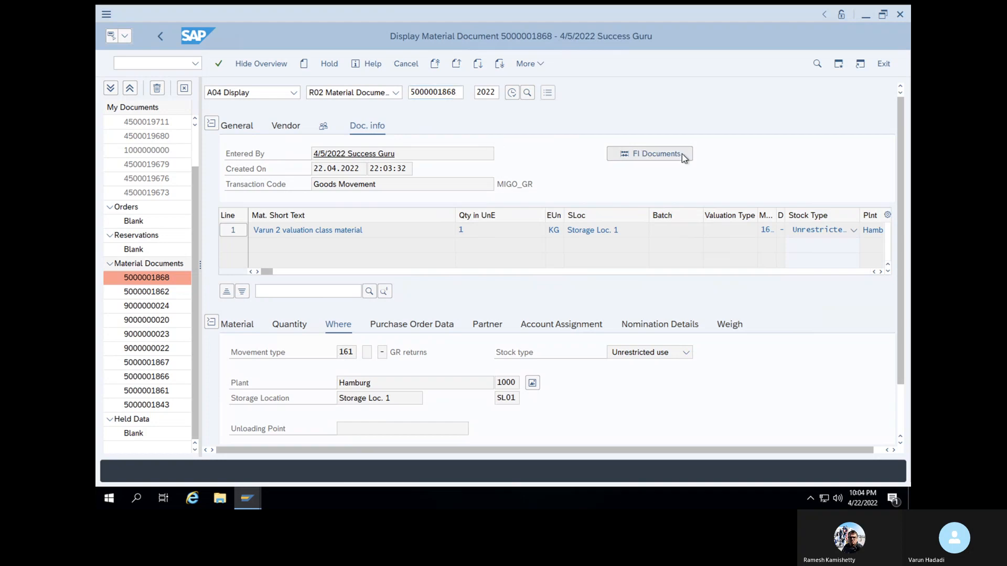
{"action": "double_click", "coordinate": [213, 163]}
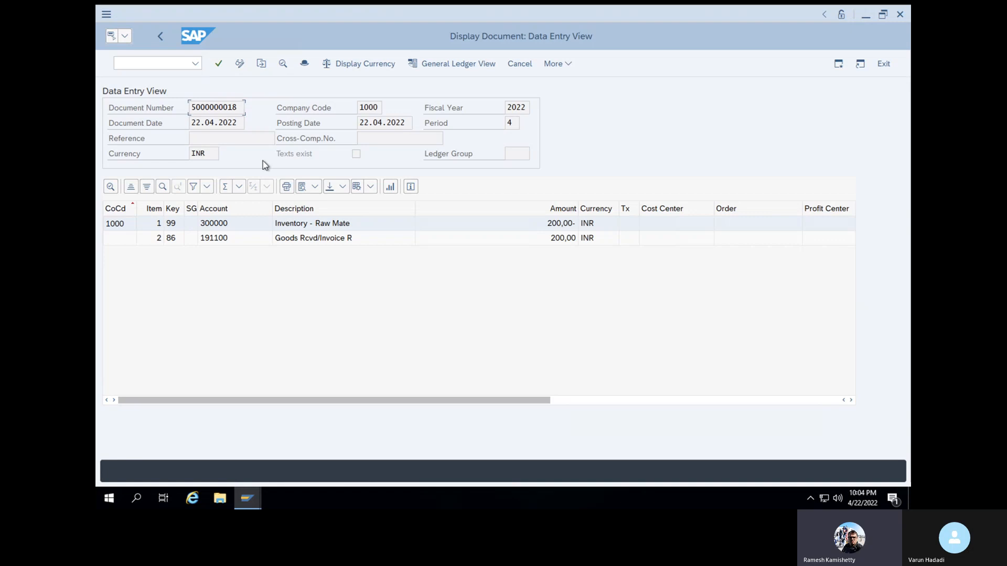
{"action": "left_click", "coordinate": [152, 62]}
{"action": "left_click", "coordinate": [162, 36]}
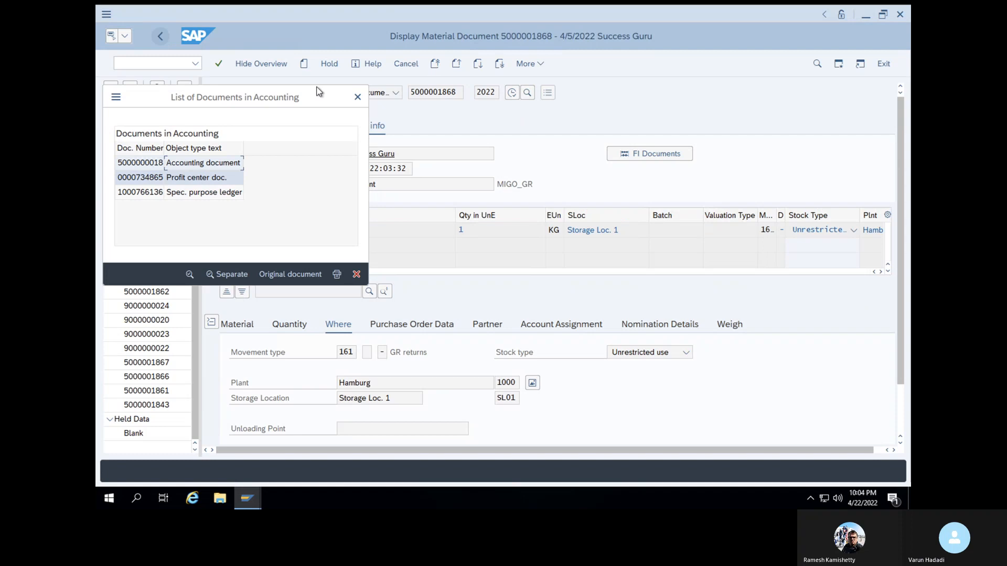
{"action": "left_click", "coordinate": [357, 97]}
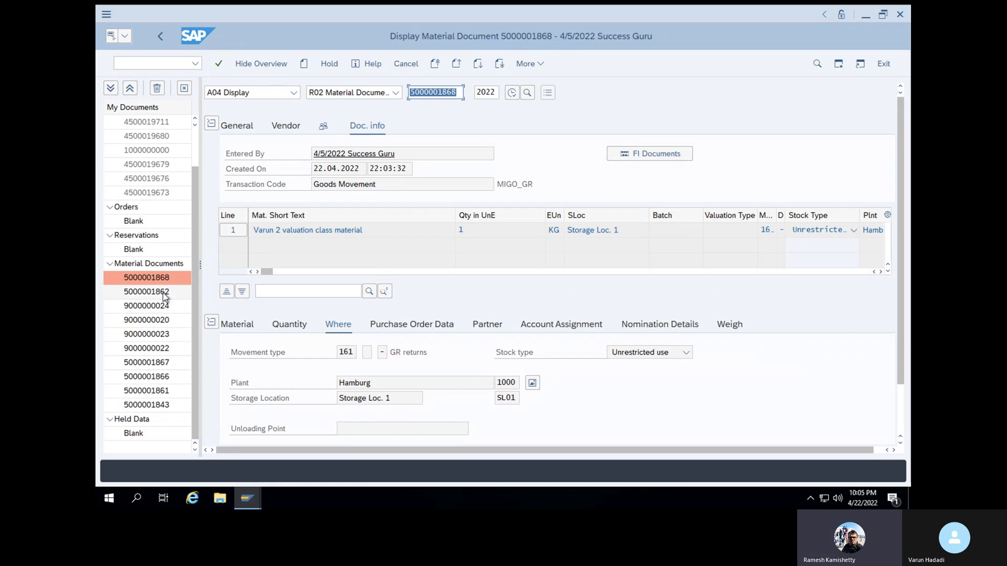
Copy the purchase order number from the material document's purchase order data and open transaction MIRO
{"action": "left_click", "coordinate": [445, 327]}
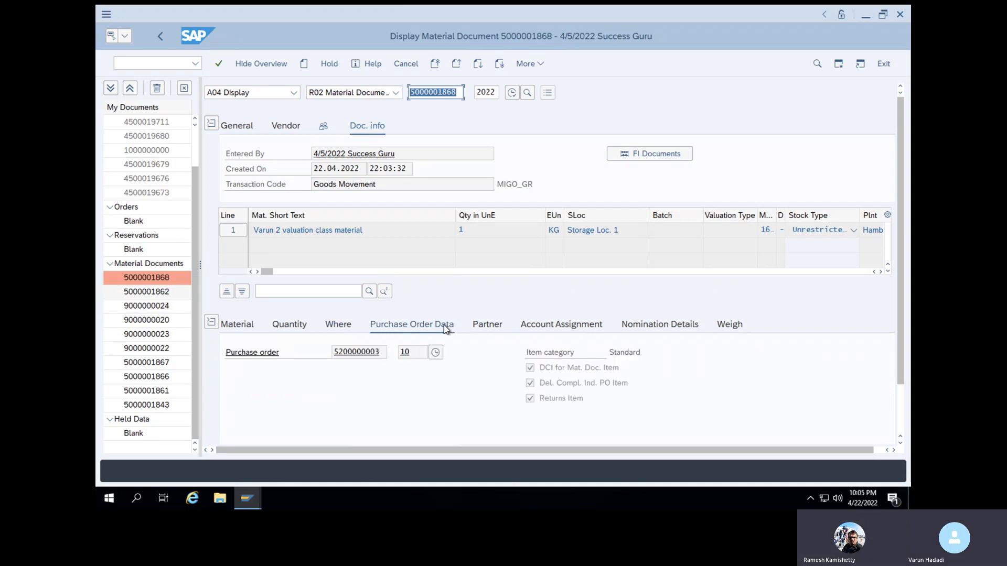
{"action": "left_click_drag", "start_coordinate": [380, 351], "coordinate": [333, 351]}
{"action": "key", "text": "ctrl+c"}
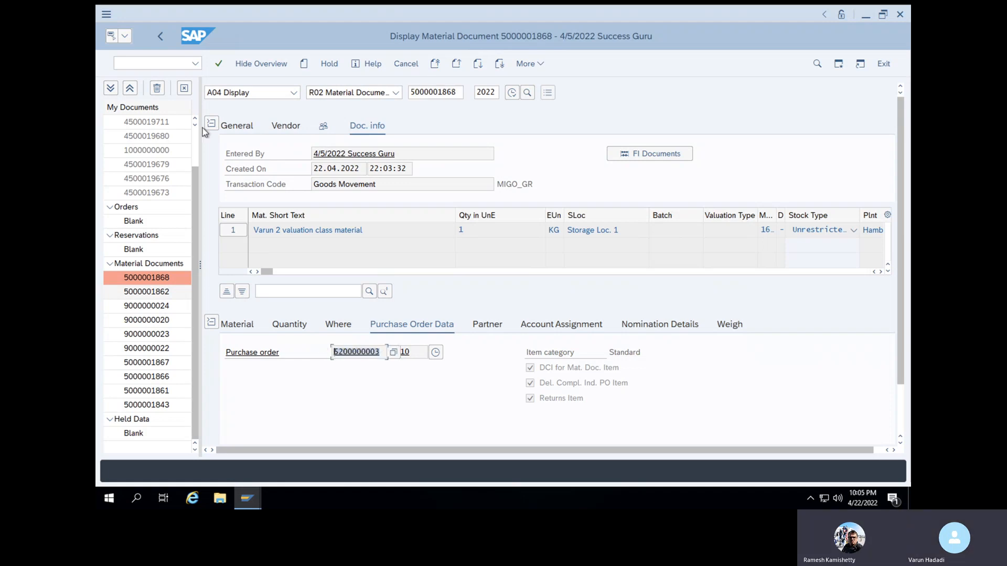
{"action": "left_click", "coordinate": [168, 63]}
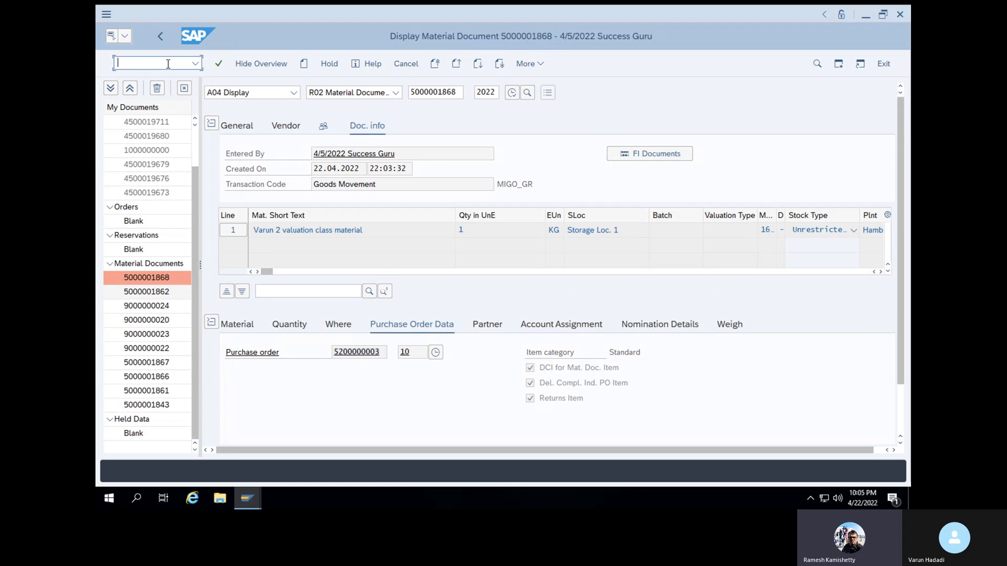
{"action": "type", "text": "/NMIRO"}
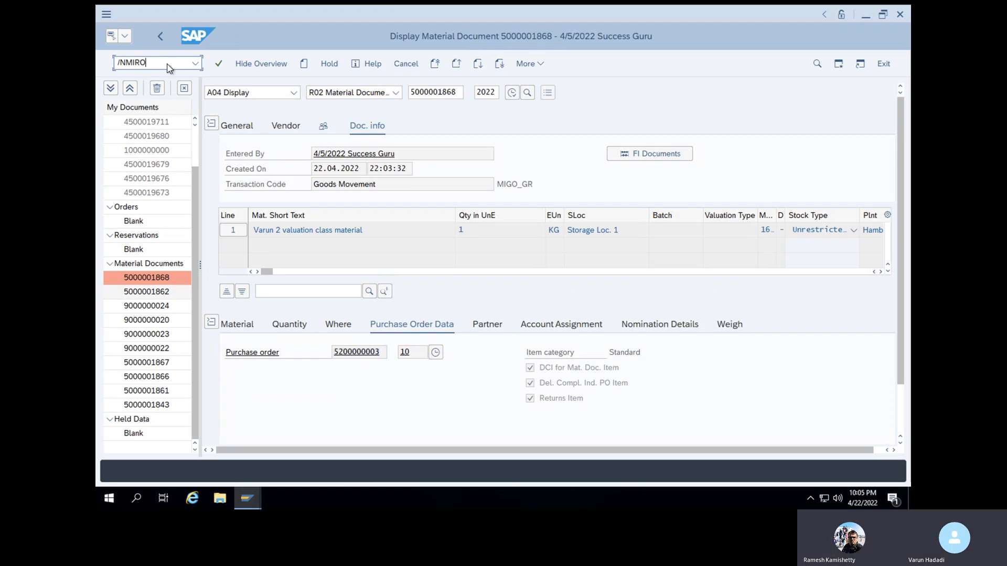
{"action": "key", "text": "Return"}
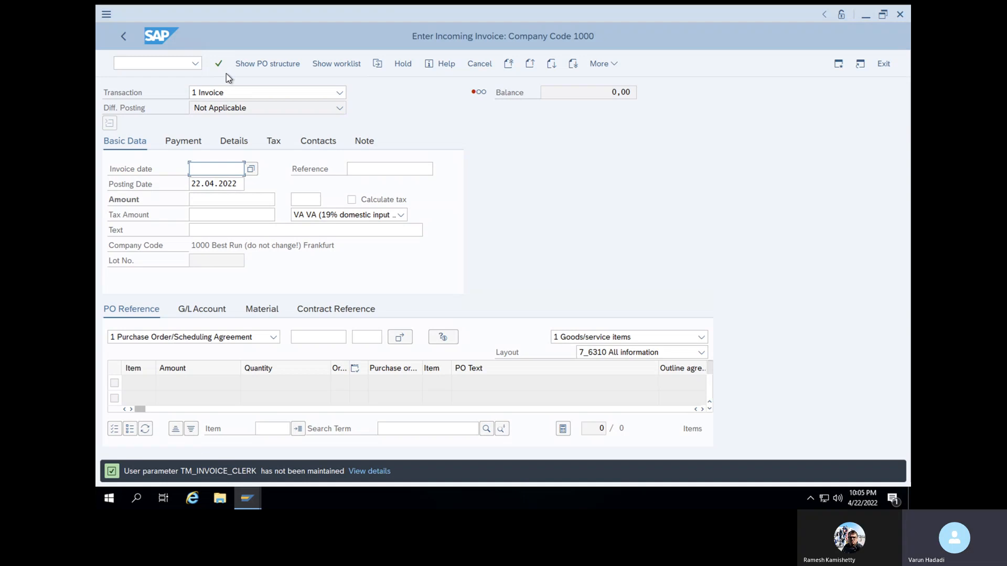
Set the invoice date to 22.04.2022 and load the item of the copied returns purchase order
{"action": "left_click", "coordinate": [256, 165]}
{"action": "left_click", "coordinate": [321, 267]}
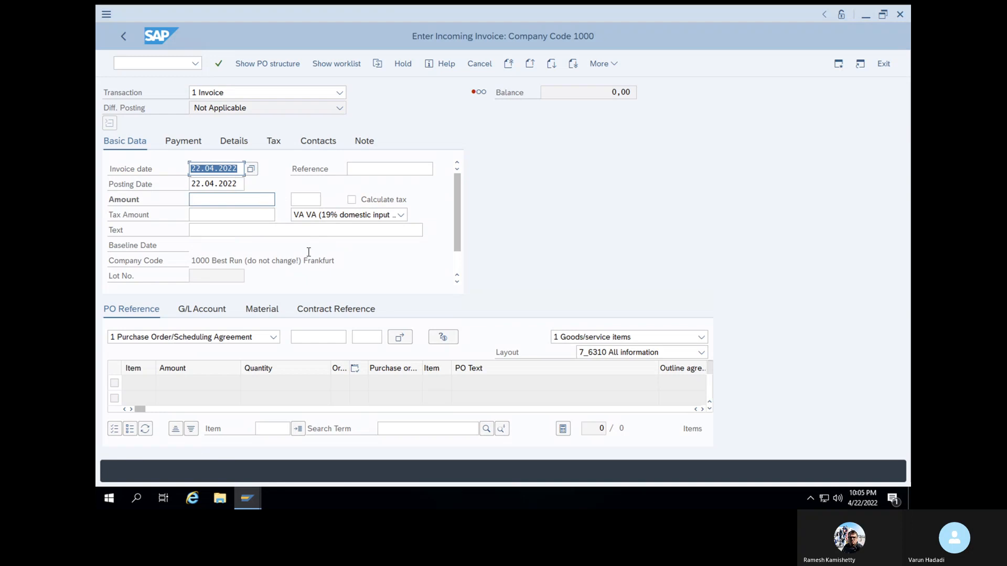
{"action": "left_click", "coordinate": [303, 337]}
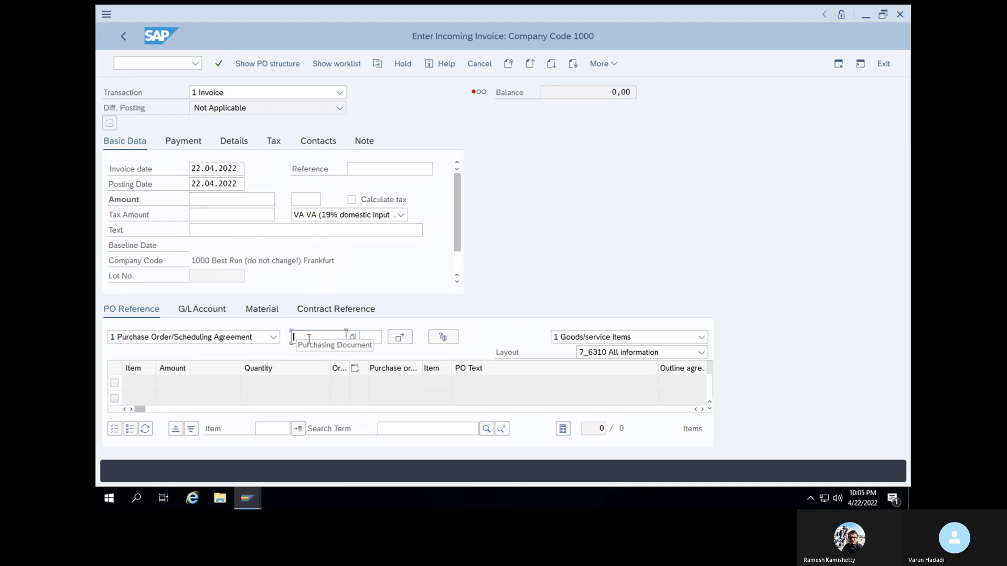
{"action": "key", "text": "ctrl+v"}
{"action": "key", "text": "Return"}
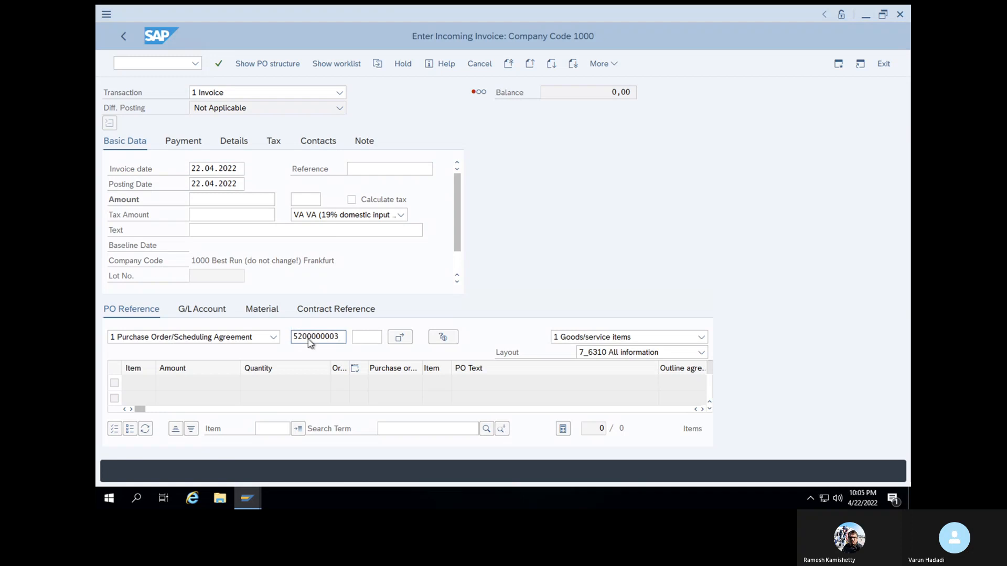
{"action": "left_click", "coordinate": [219, 64]}
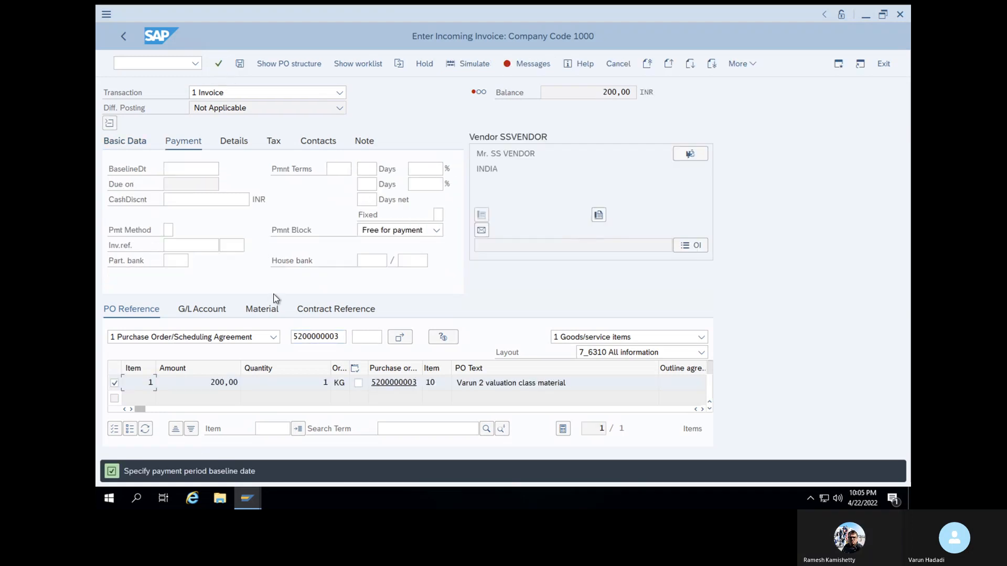
Set the payment baseline date of the invoice to 29.04.2022
{"action": "left_click", "coordinate": [203, 169]}
{"action": "left_click", "coordinate": [226, 170]}
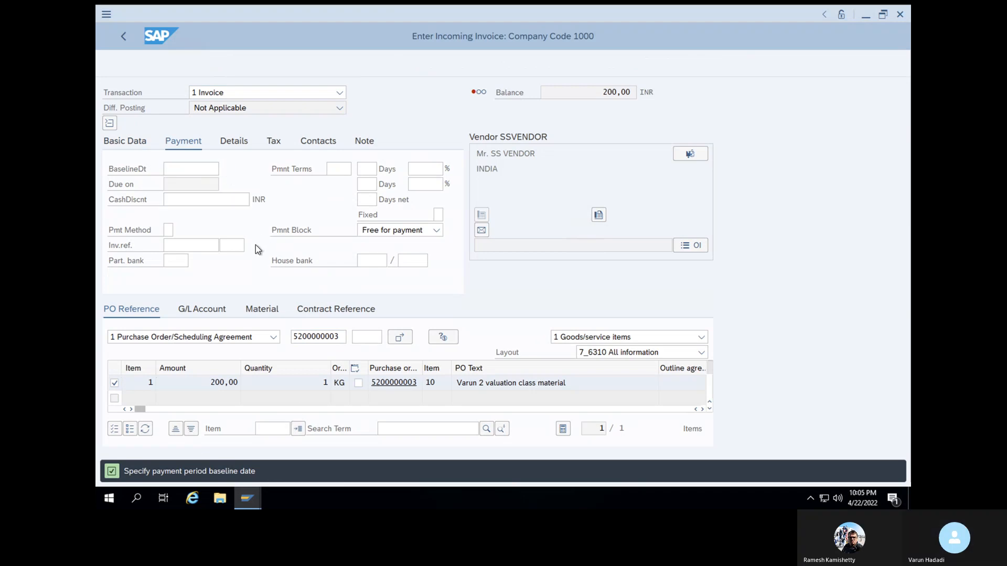
{"action": "left_click", "coordinate": [317, 288]}
{"action": "left_click", "coordinate": [408, 399]}
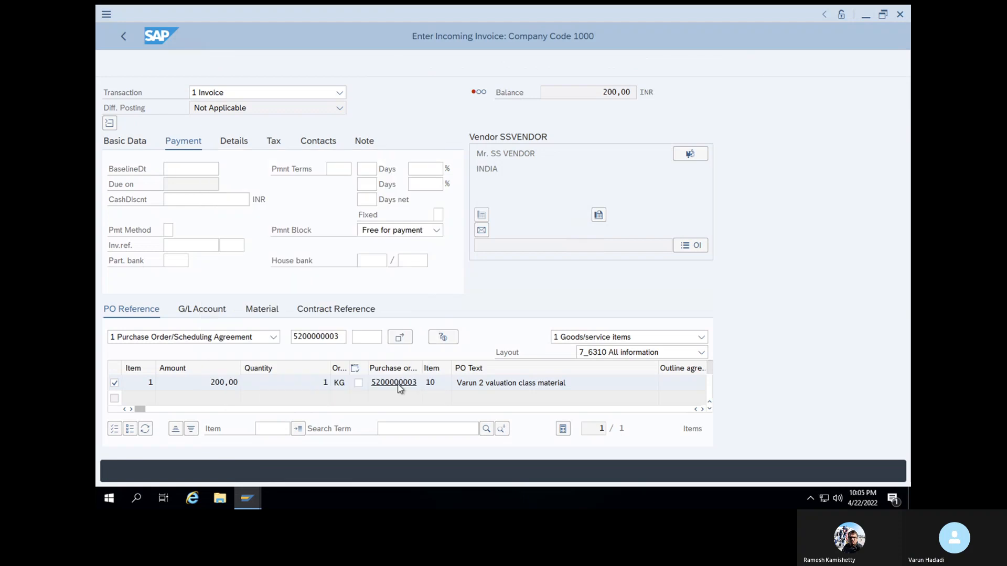
{"action": "left_click", "coordinate": [218, 64]}
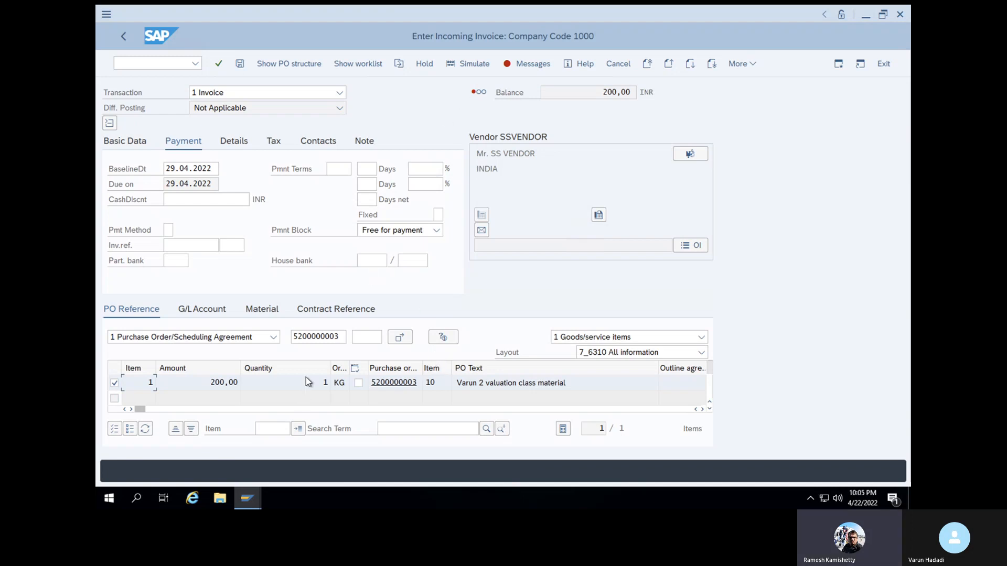
{"action": "left_click", "coordinate": [221, 63]}
Try to enter -200 INR as the invoice amount in the basic data
{"action": "left_click", "coordinate": [140, 147]}
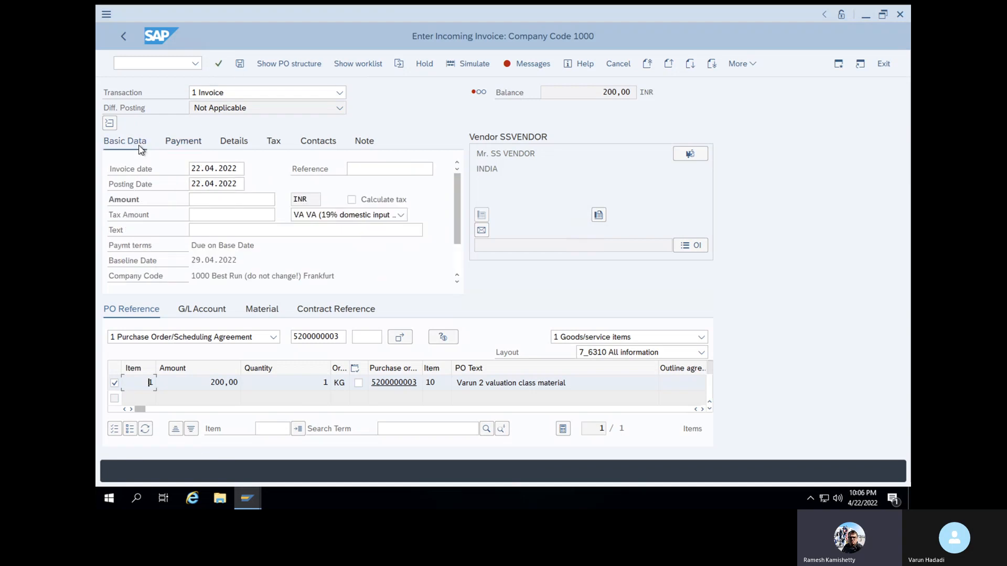
{"action": "left_click", "coordinate": [219, 196]}
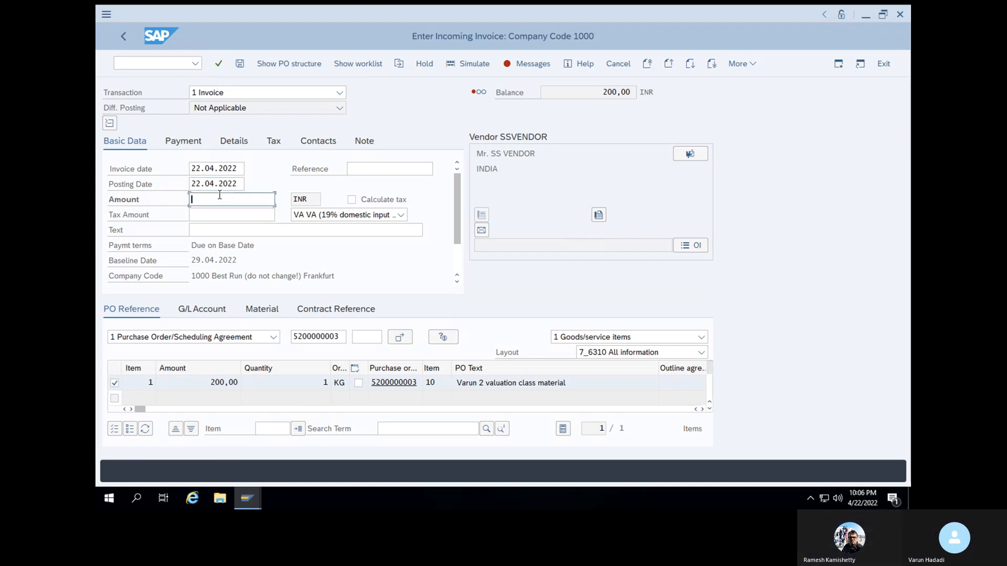
{"action": "type", "text": "200"}
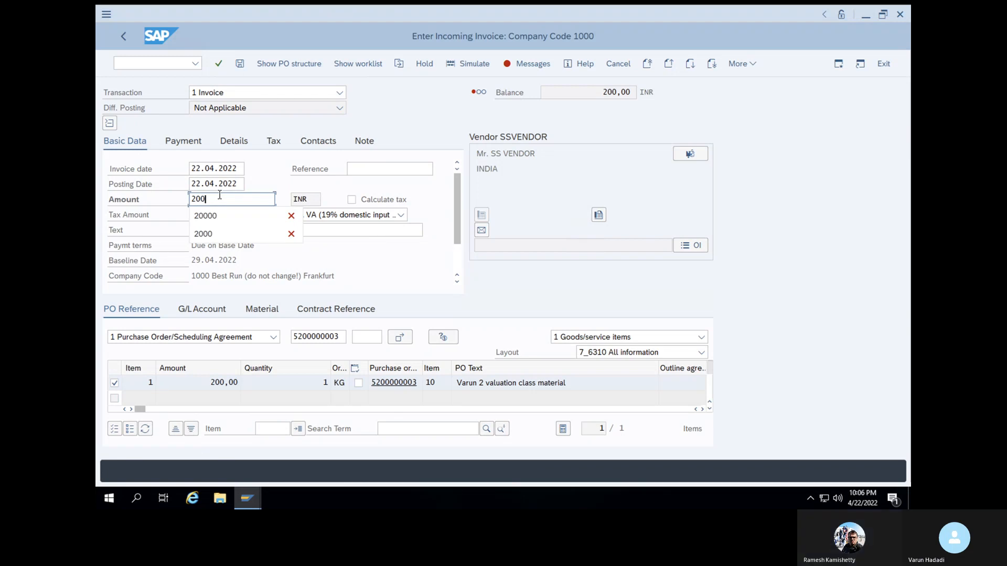
{"action": "left_click", "coordinate": [194, 204]}
{"action": "type", "text": "-"}
{"action": "key", "text": "Return"}
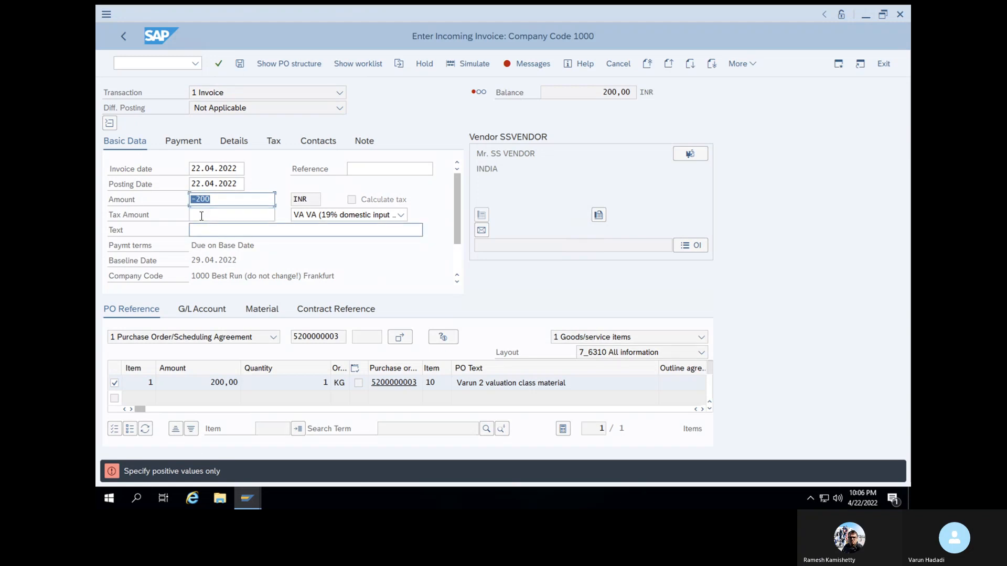
Remove the minus sign so that the invoice amount is 200 INR
{"action": "left_click", "coordinate": [194, 199]}
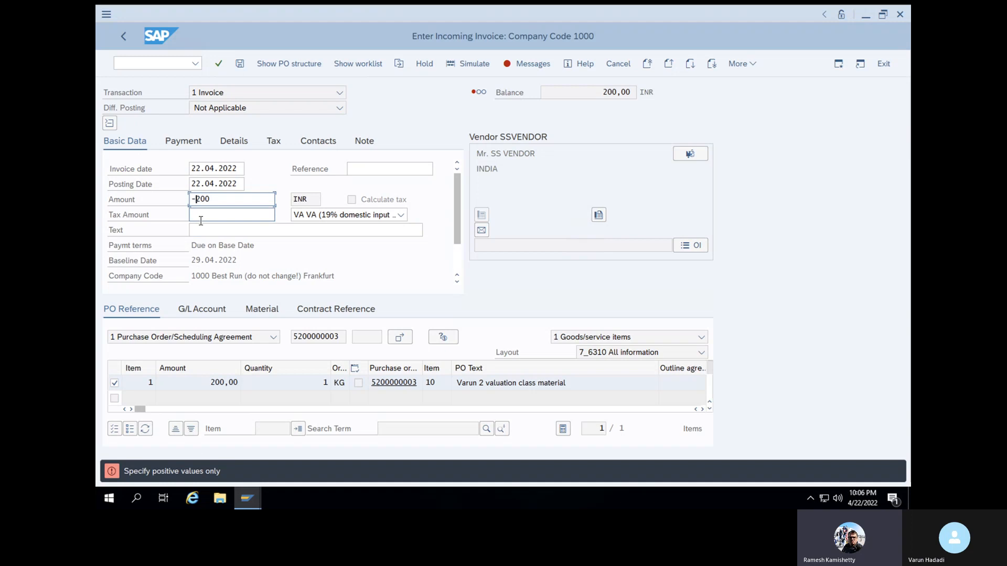
{"action": "key", "text": "BackSpace"}
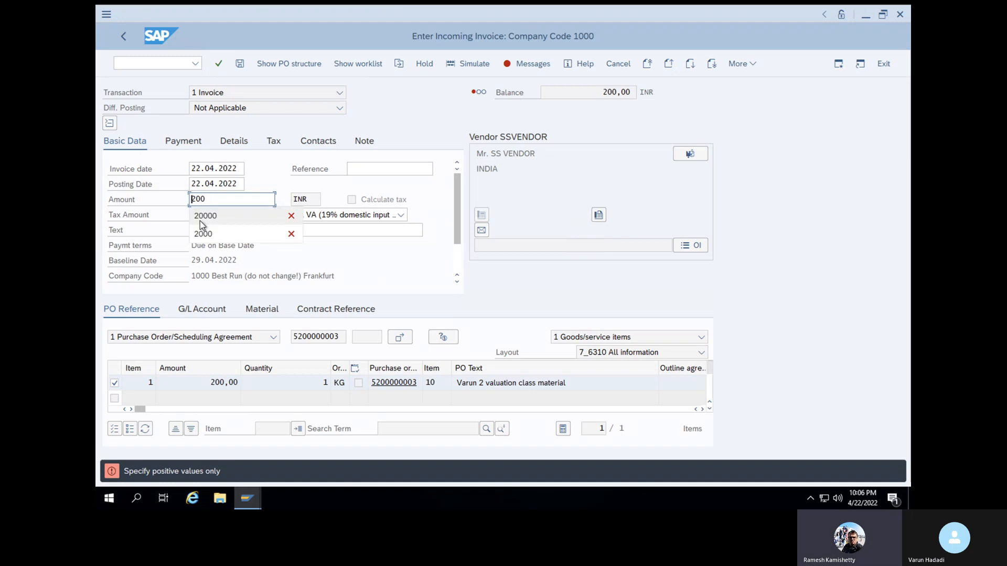
{"action": "key", "text": "Tab"}
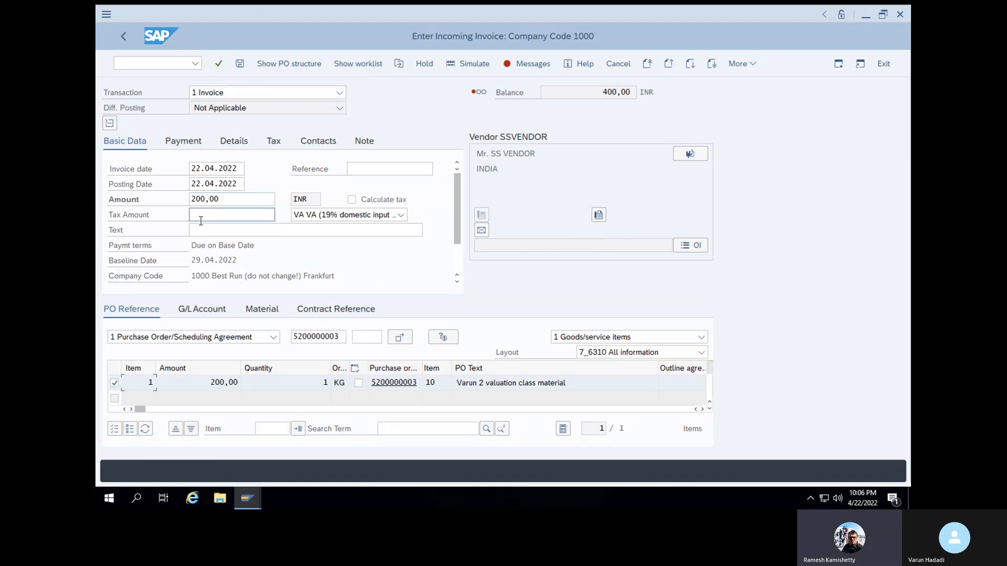
Try to make the invoice amount negative with a trailing minus sign, as 200,00-
{"action": "left_click", "coordinate": [216, 199]}
{"action": "left_click_drag", "start_coordinate": [219, 199], "coordinate": [173, 199]}
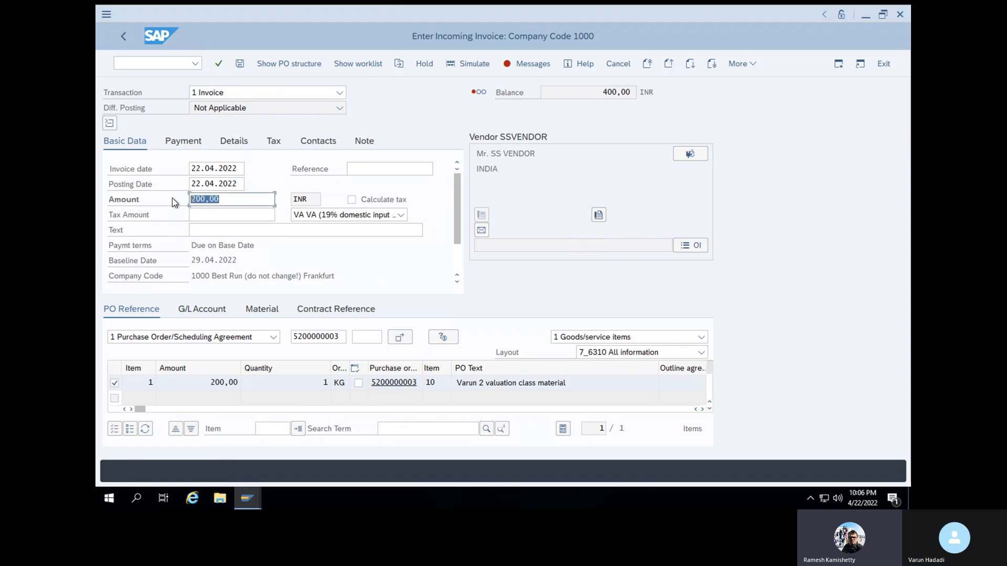
{"action": "left_click", "coordinate": [258, 199]}
{"action": "type", "text": "-"}
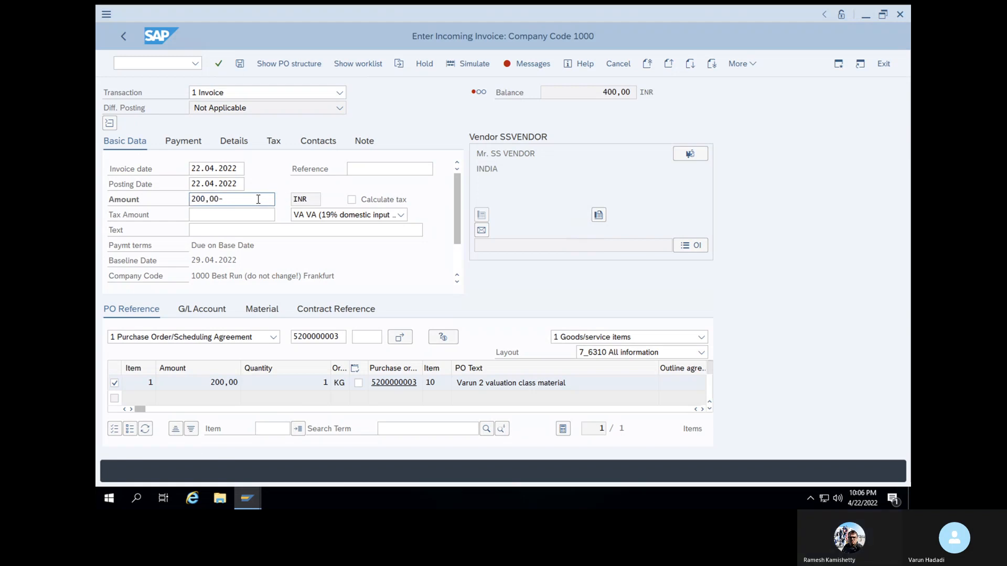
{"action": "key", "text": "Return"}
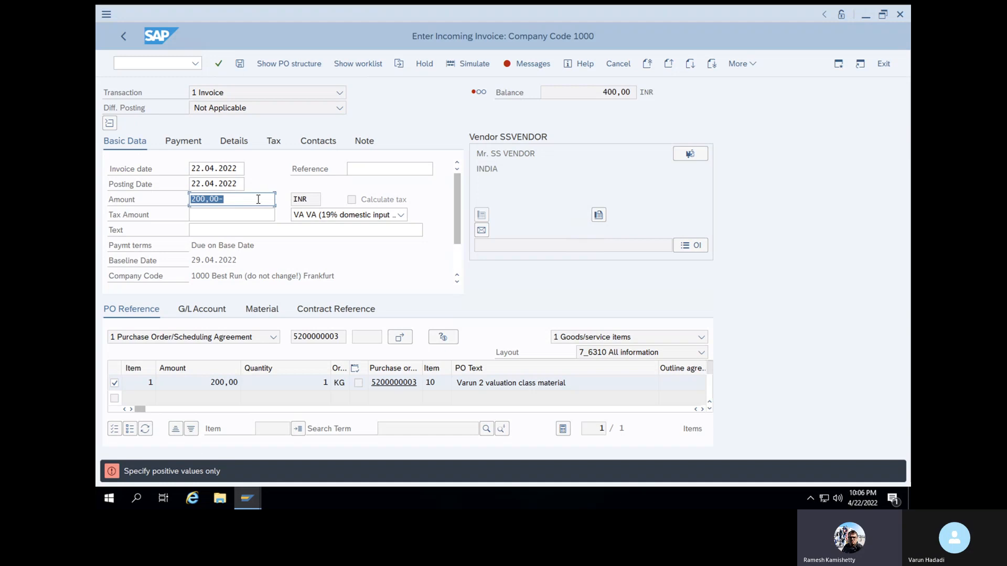
Restart transaction MIRO and choose Credit Memo as the transaction type
{"action": "left_click", "coordinate": [156, 66]}
{"action": "type", "text": "/NMIRO"}
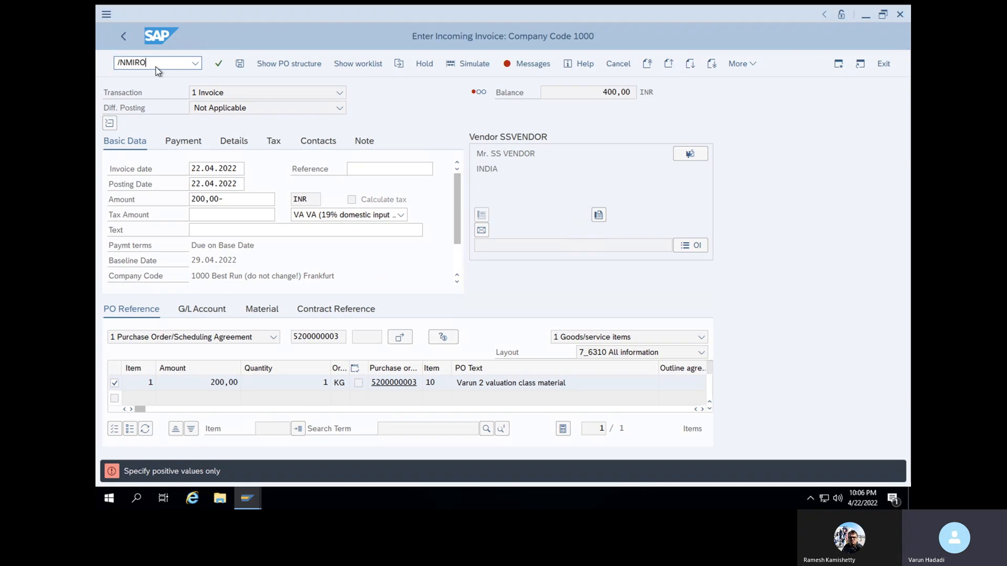
{"action": "key", "text": "Return"}
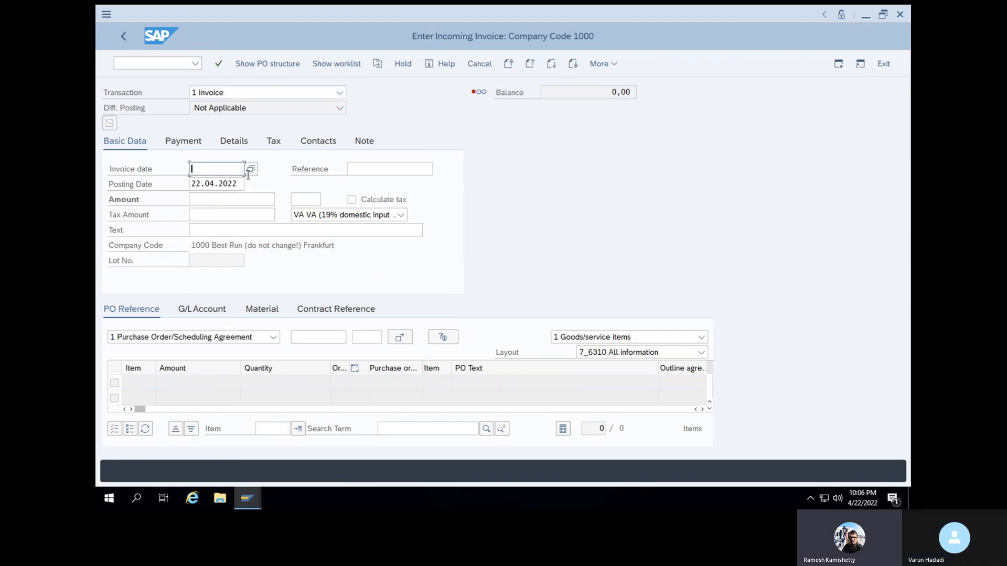
{"action": "left_click", "coordinate": [249, 172]}
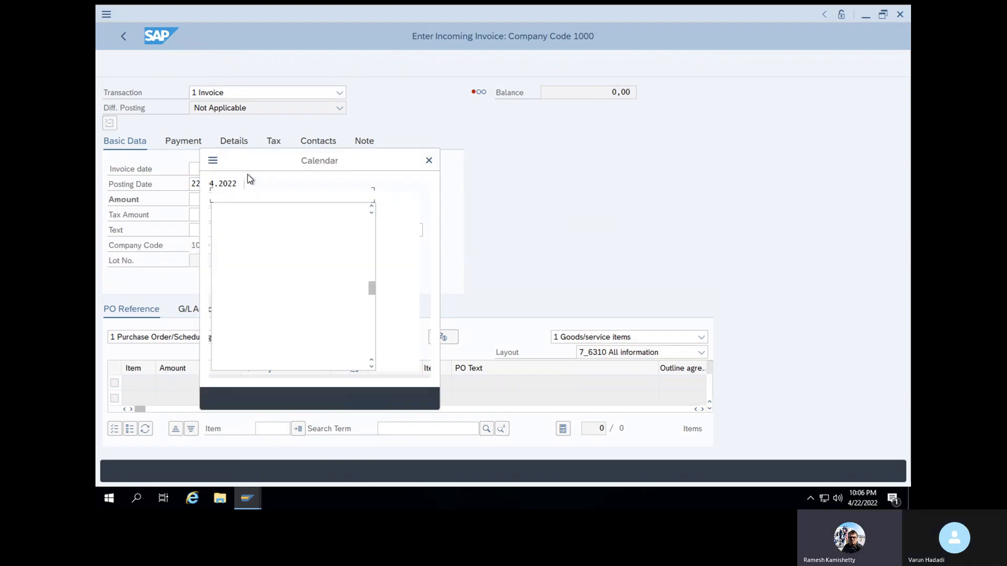
{"action": "left_click", "coordinate": [430, 164]}
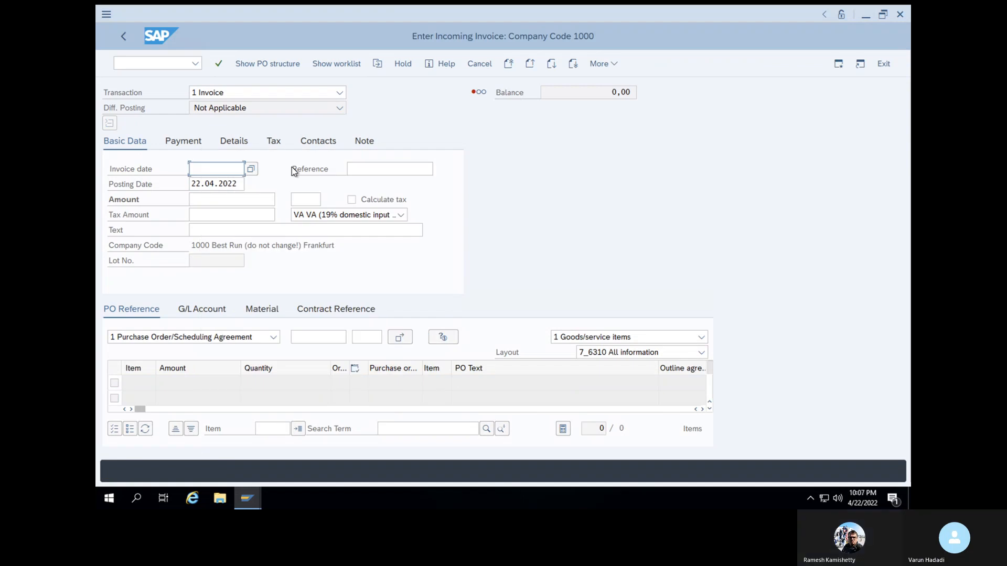
{"action": "left_click", "coordinate": [340, 94]}
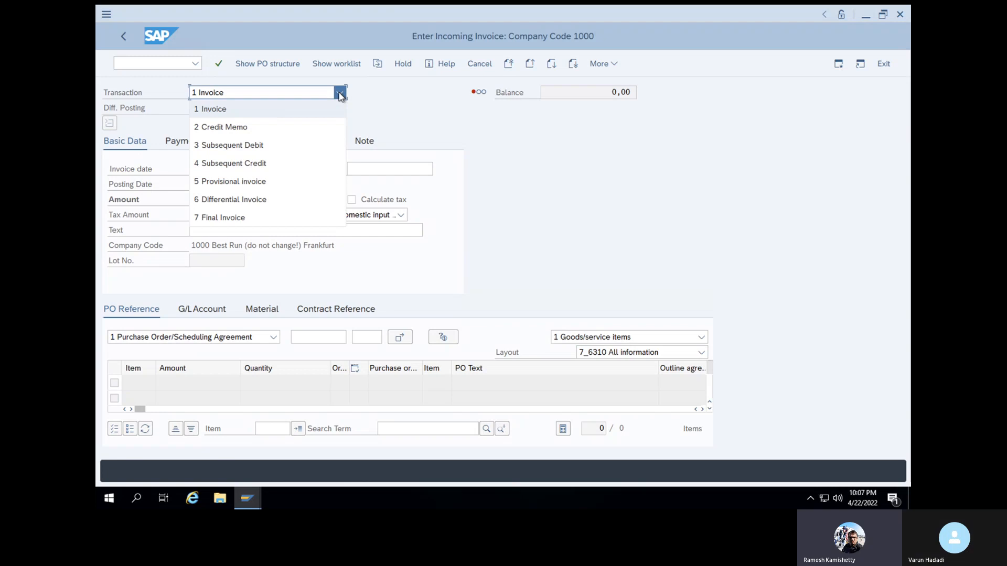
{"action": "left_click", "coordinate": [303, 130]}
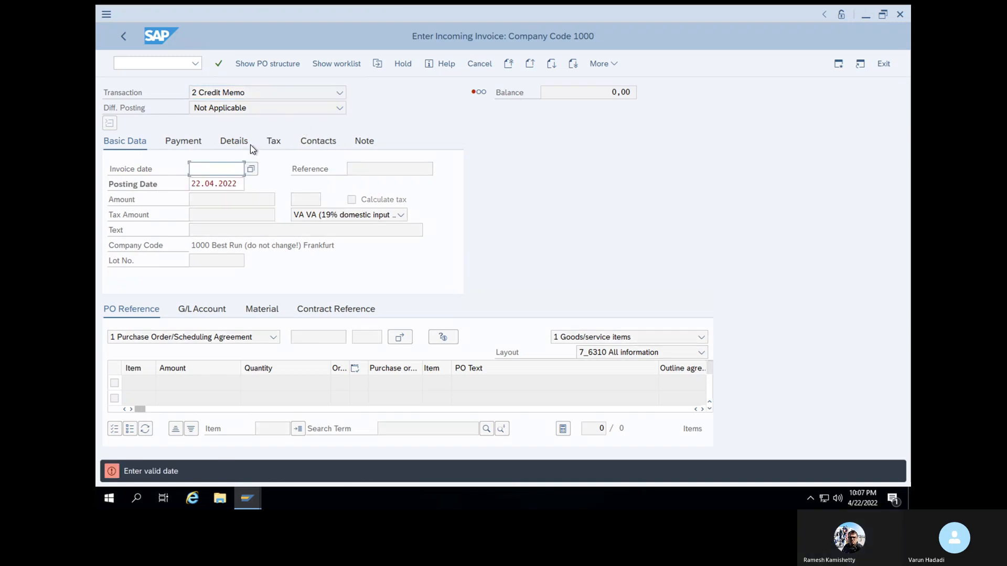
Set the credit memo's document date to 22.04.2022
{"action": "left_click", "coordinate": [250, 171]}
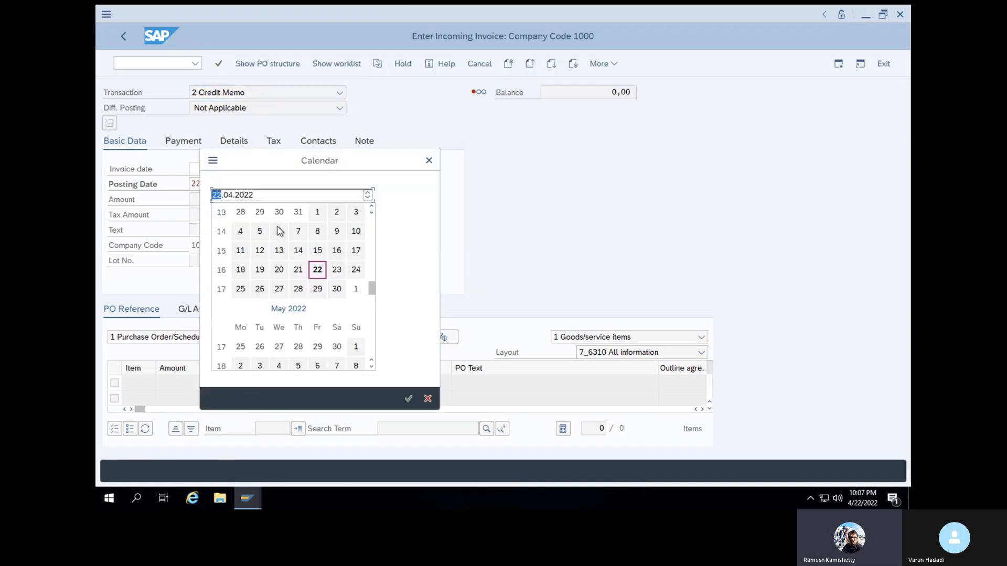
{"action": "double_click", "coordinate": [322, 274]}
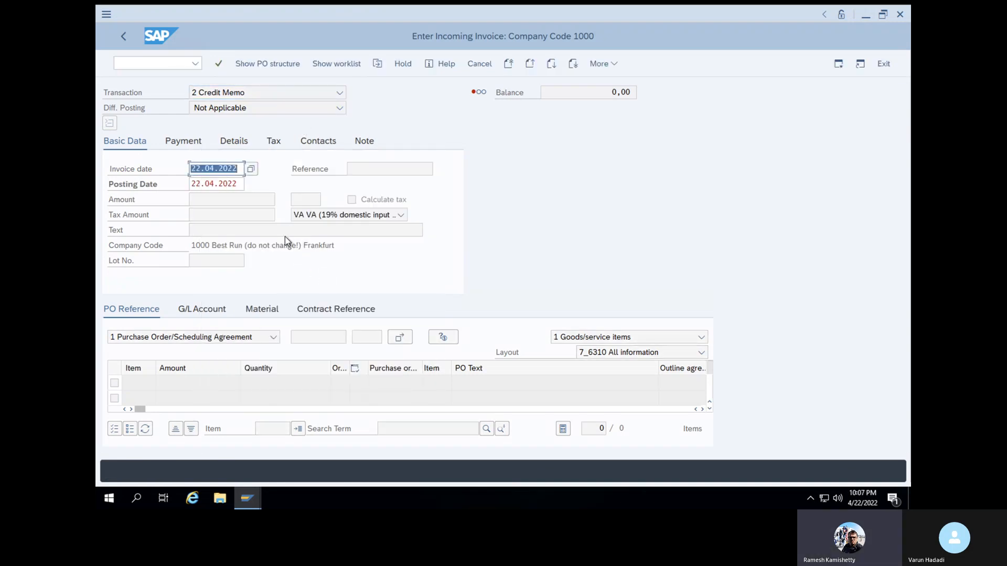
{"action": "key", "text": "Return"}
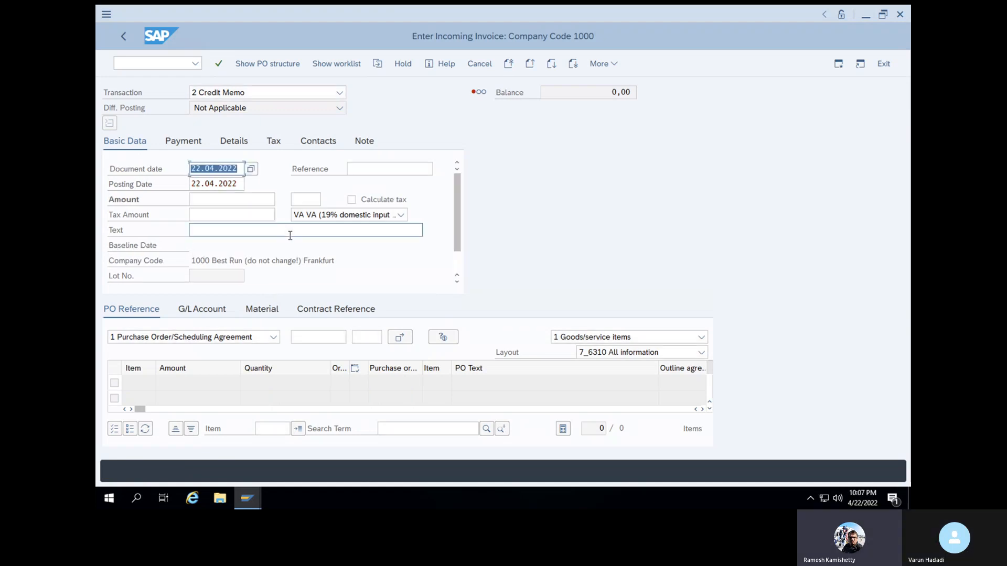
Reference the returns purchase order in the credit memo and set the memo's amount to 200 INR
{"action": "left_click", "coordinate": [318, 336]}
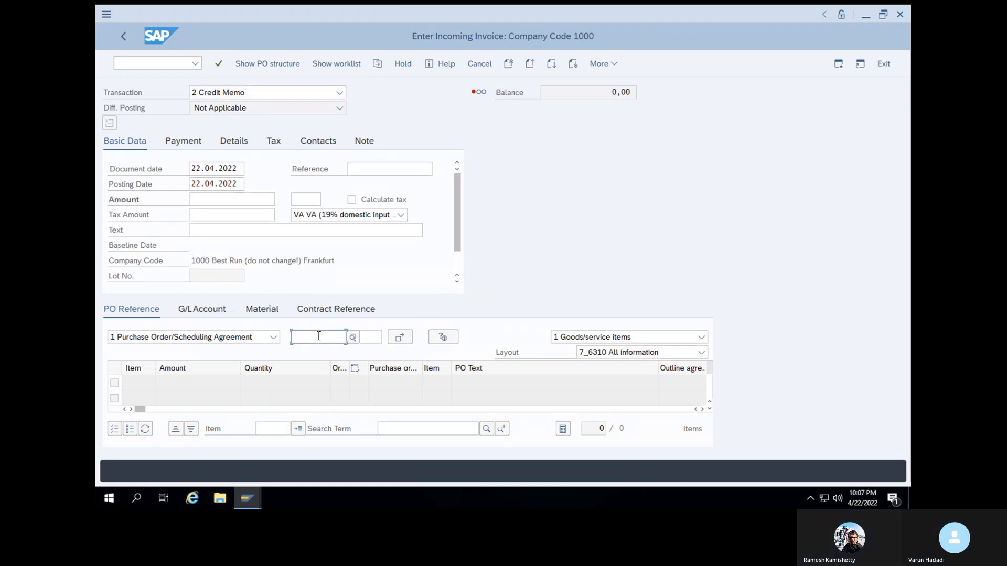
{"action": "key", "text": "ctrl+v"}
{"action": "key", "text": "Return"}
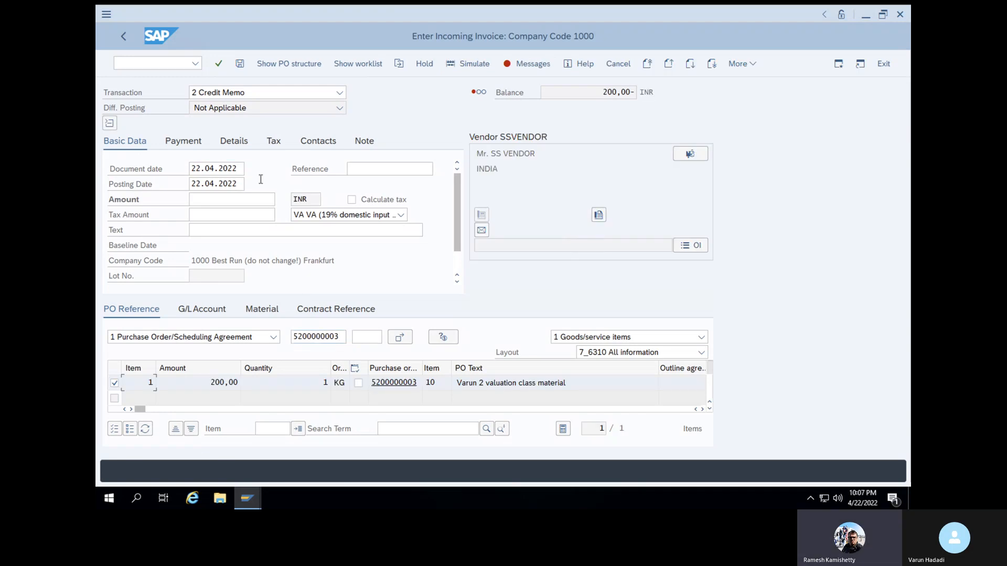
{"action": "left_click", "coordinate": [254, 200]}
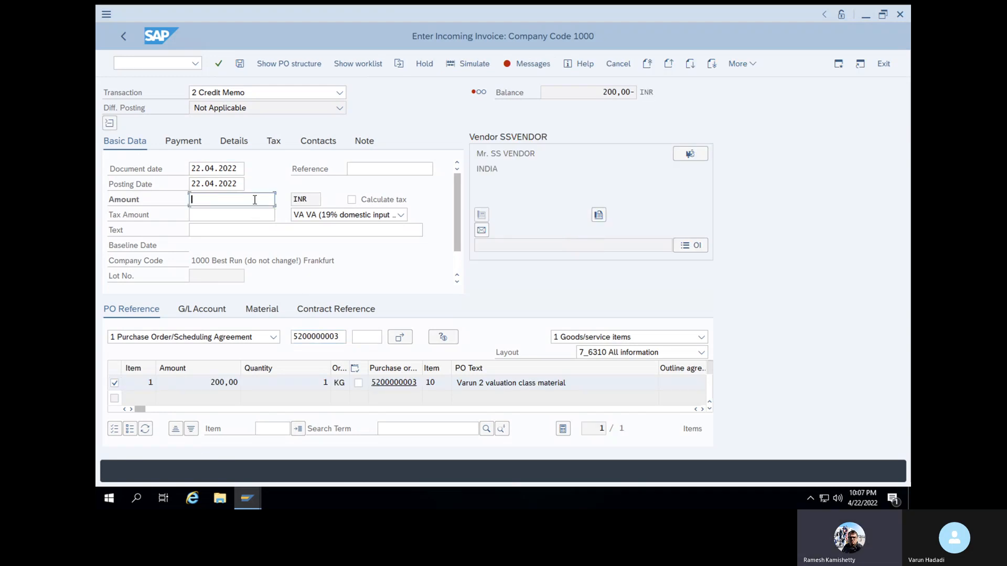
{"action": "type", "text": "200"}
{"action": "key", "text": "Return"}
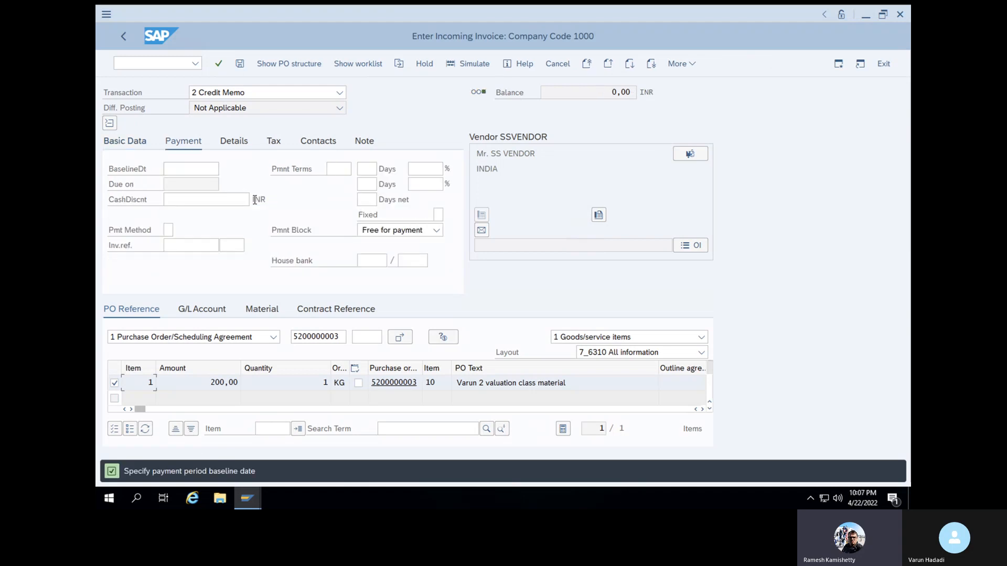
Set the credit memo's payment baseline date to 29.04.2022
{"action": "left_click", "coordinate": [204, 166]}
{"action": "type", "text": "2"}
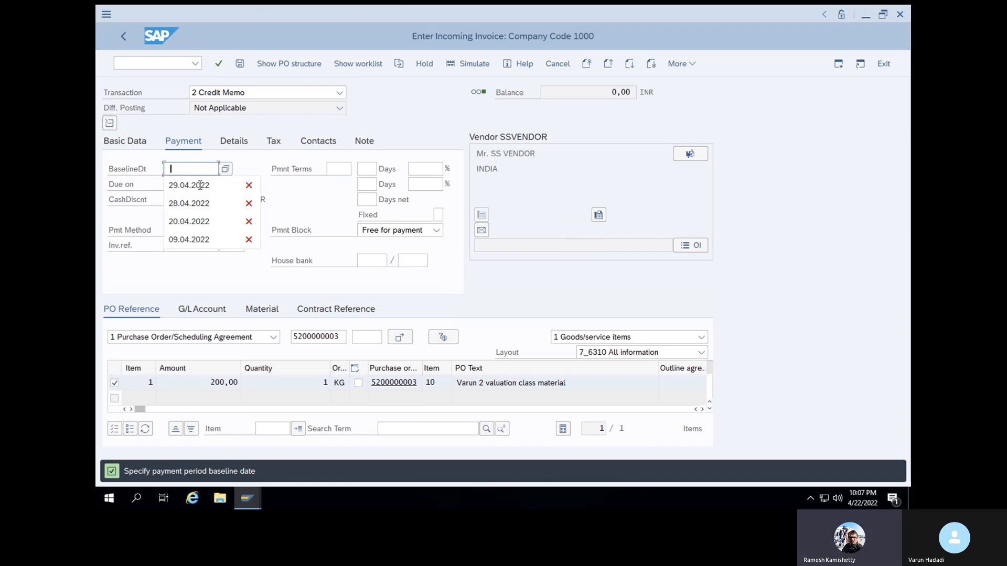
{"action": "left_click", "coordinate": [199, 185]}
{"action": "key", "text": "Return"}
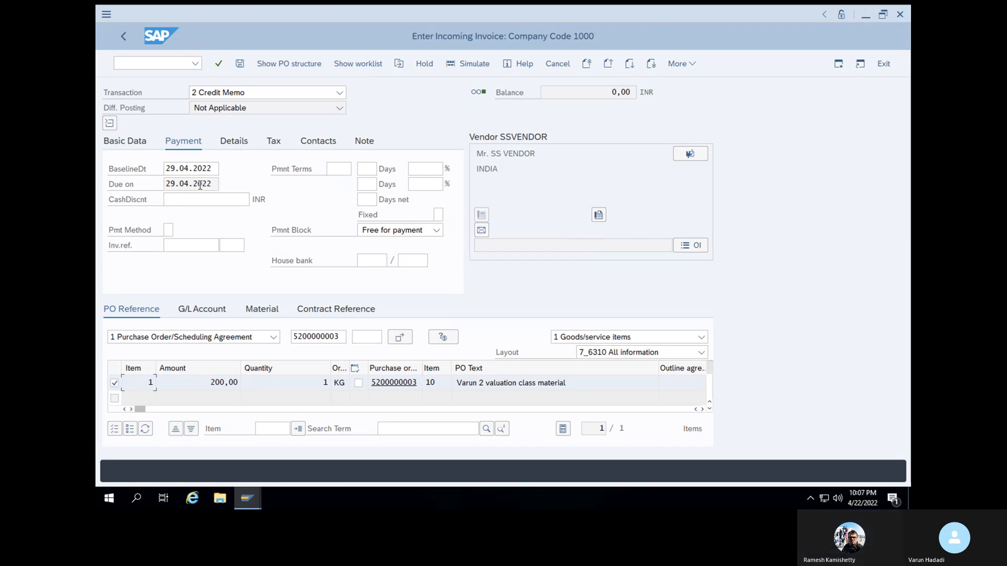
Simulate the credit memo and post it, accepting the tax data check both times
{"action": "left_click", "coordinate": [472, 64]}
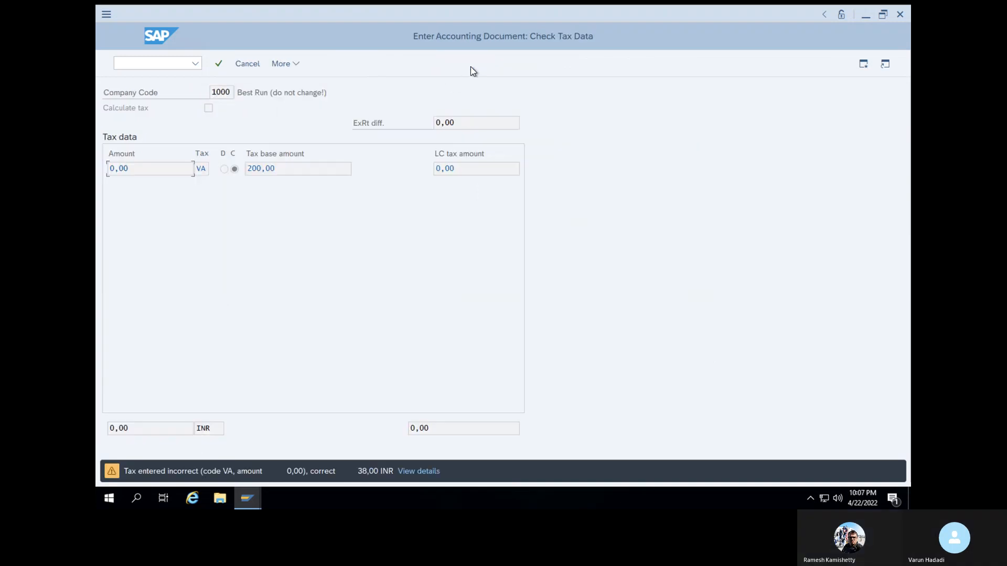
{"action": "left_click", "coordinate": [218, 65]}
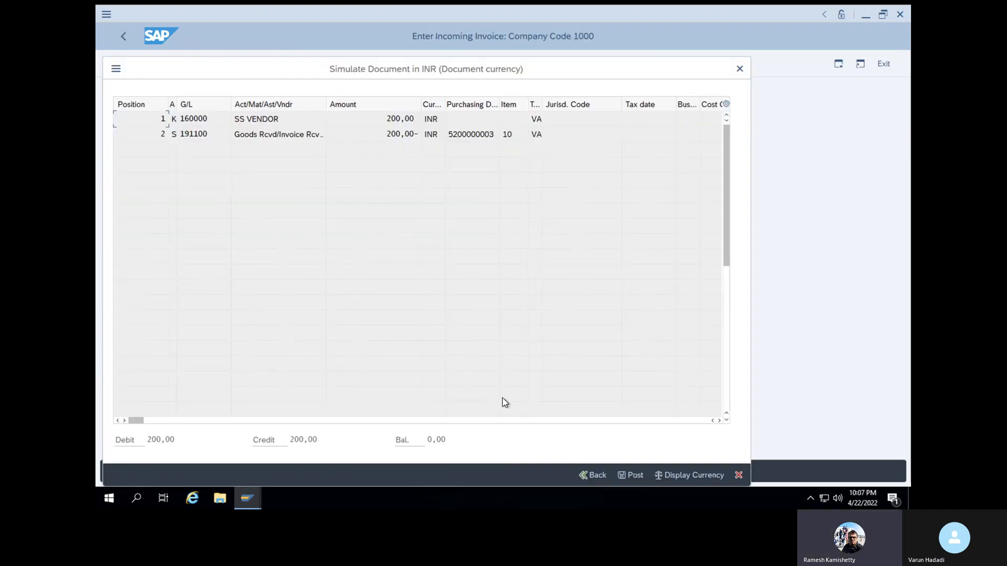
{"action": "left_click", "coordinate": [629, 476]}
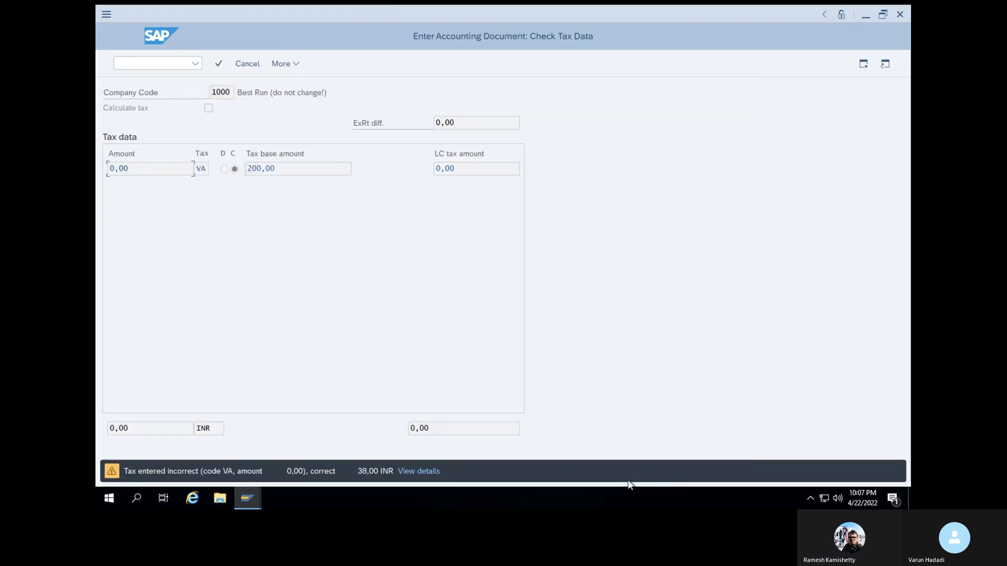
{"action": "left_click", "coordinate": [219, 64]}
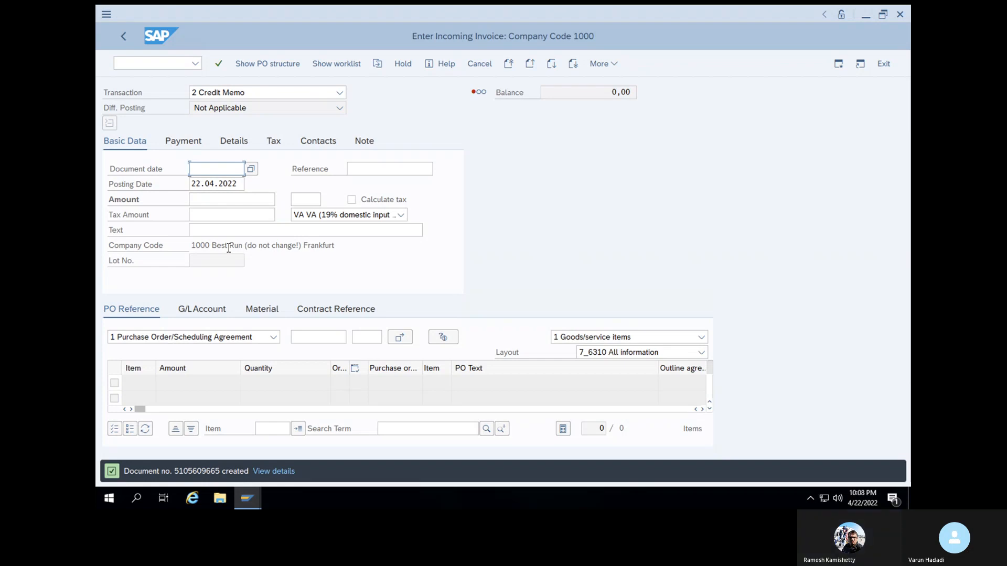
{"action": "left_click", "coordinate": [161, 63]}
{"action": "type", "text": "/NMIGO"}
{"action": "key", "text": "Return"}
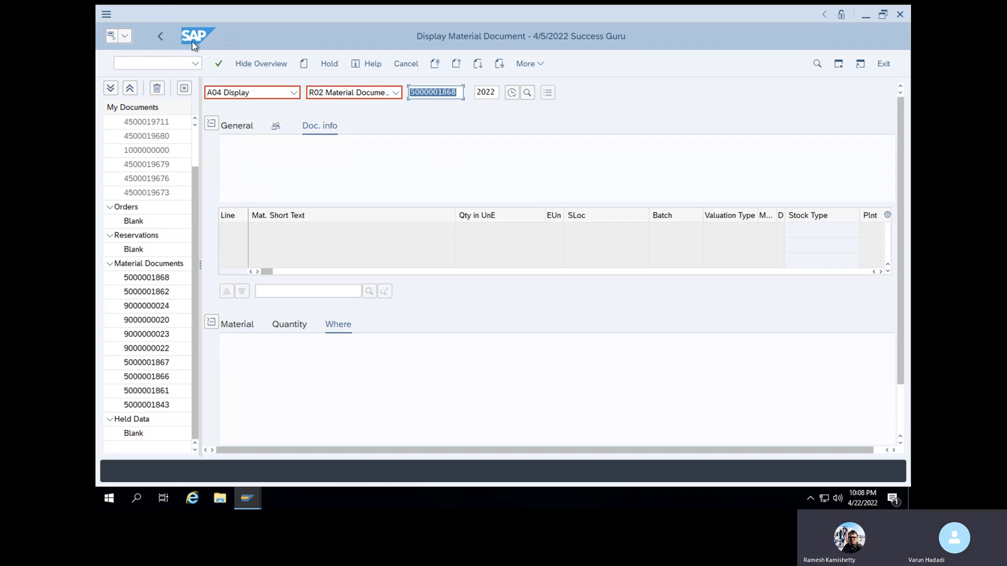
{"action": "left_click", "coordinate": [284, 97]}
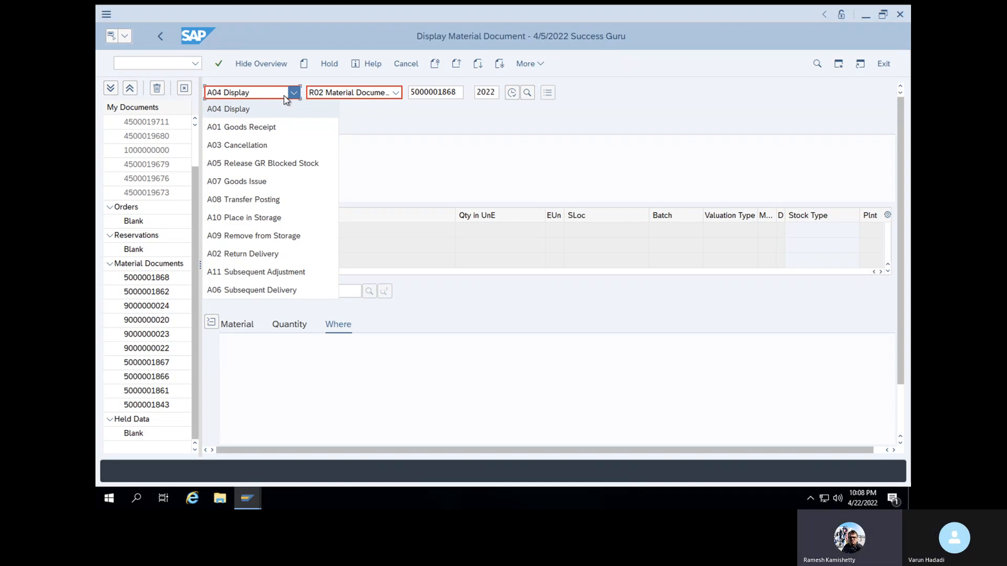
{"action": "left_click", "coordinate": [262, 253]}
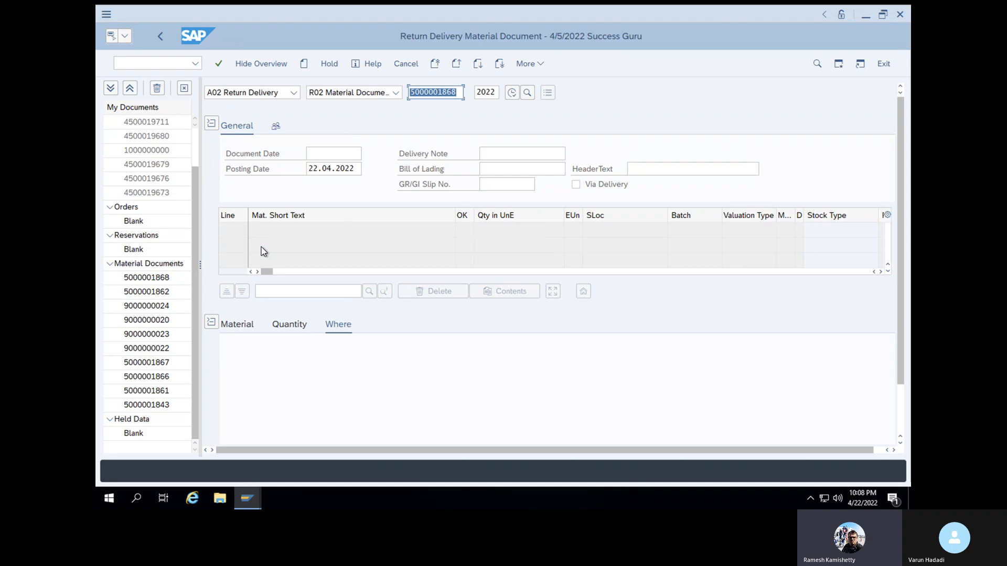
{"action": "key", "text": "Return"}
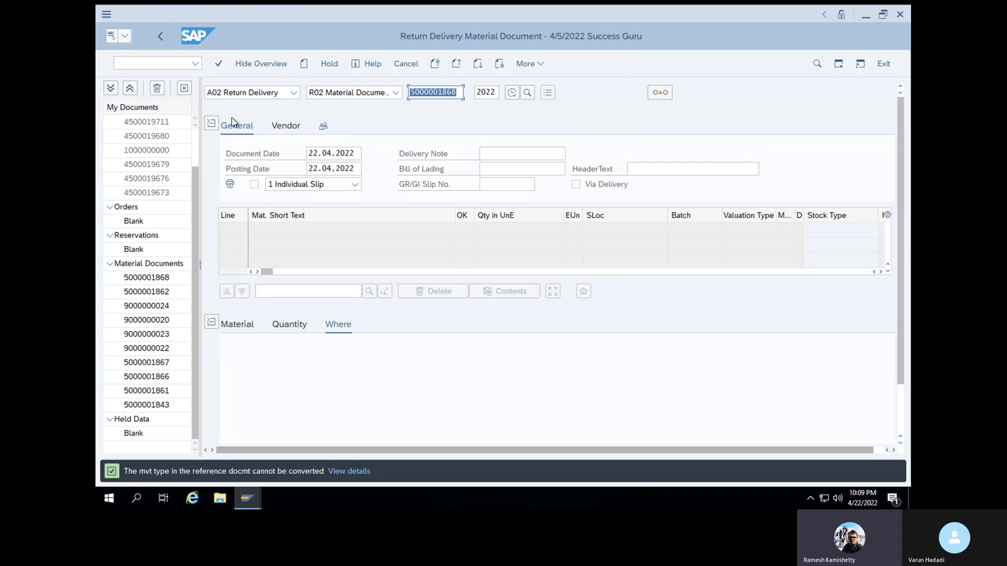
{"action": "left_click", "coordinate": [177, 67]}
{"action": "type", "text": "/NMIGO"}
{"action": "key", "text": "Return"}
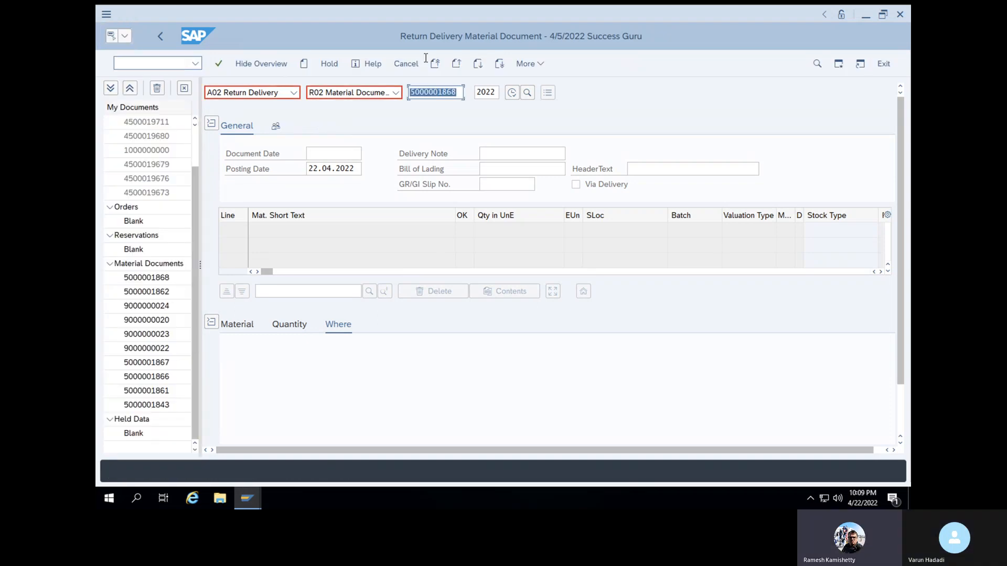
{"action": "key", "text": "Return"}
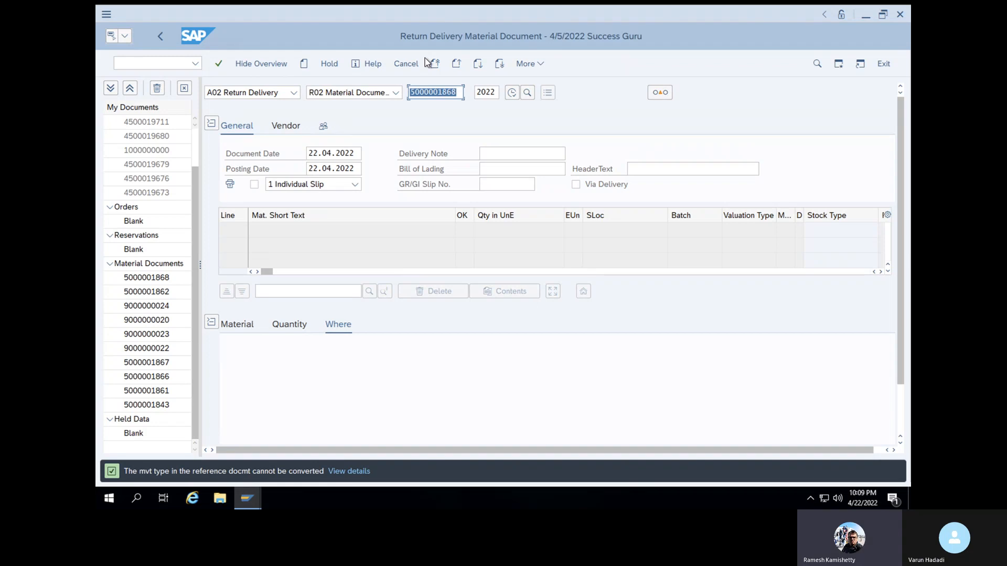
{"action": "left_click", "coordinate": [396, 93]}
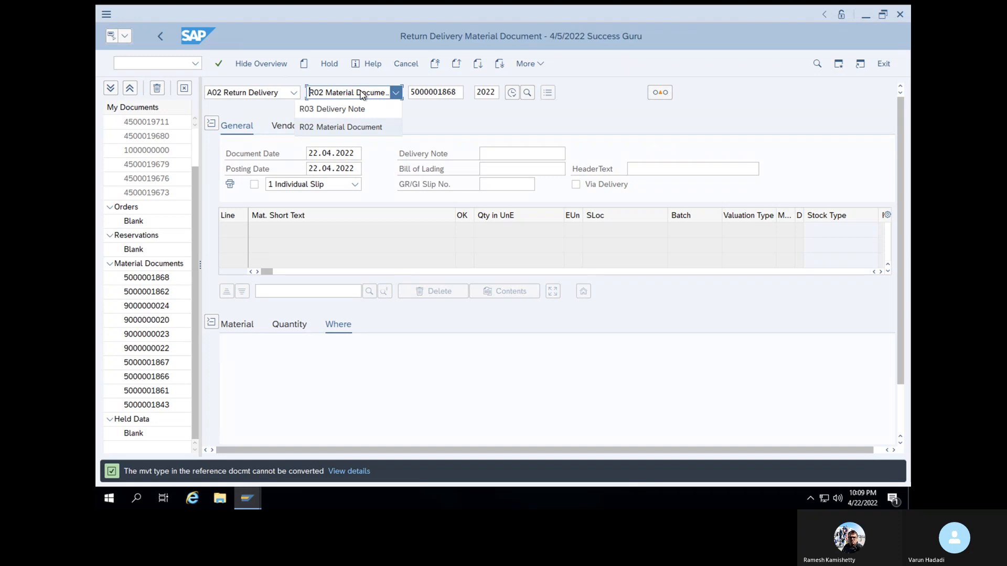
{"action": "left_click", "coordinate": [442, 115]}
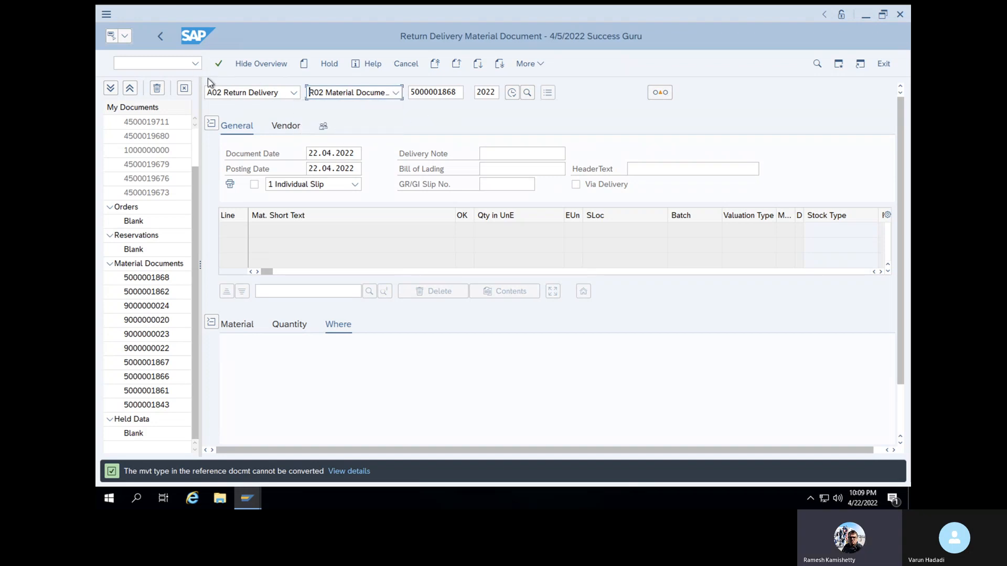
{"action": "left_click", "coordinate": [256, 95]}
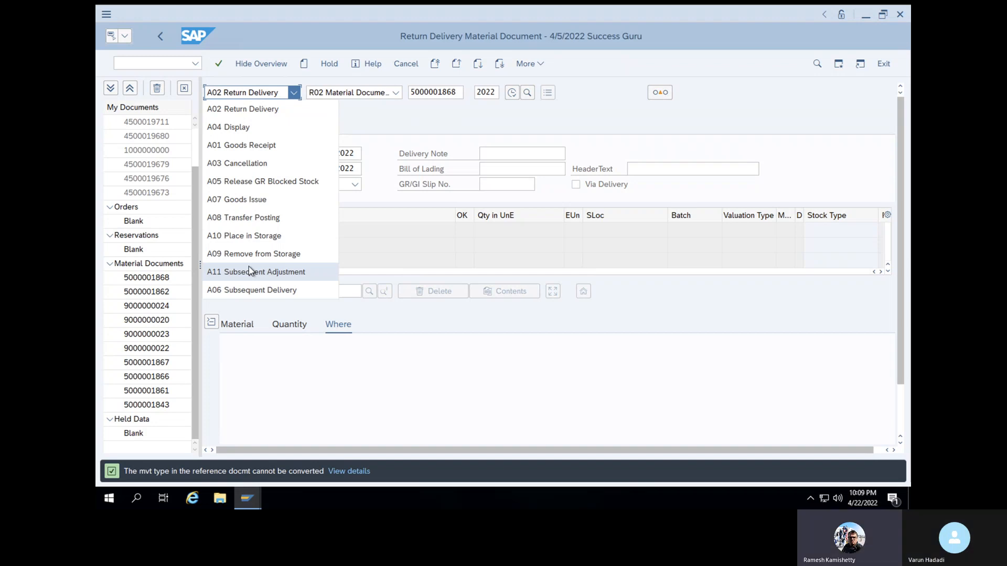
{"action": "double_click", "coordinate": [460, 92]}
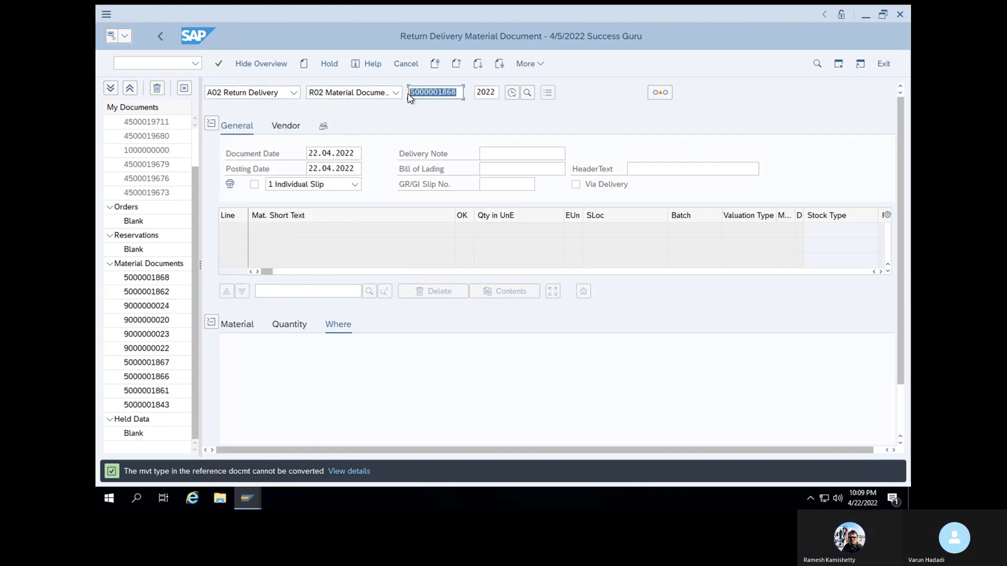
{"action": "key", "text": "BackSpace"}
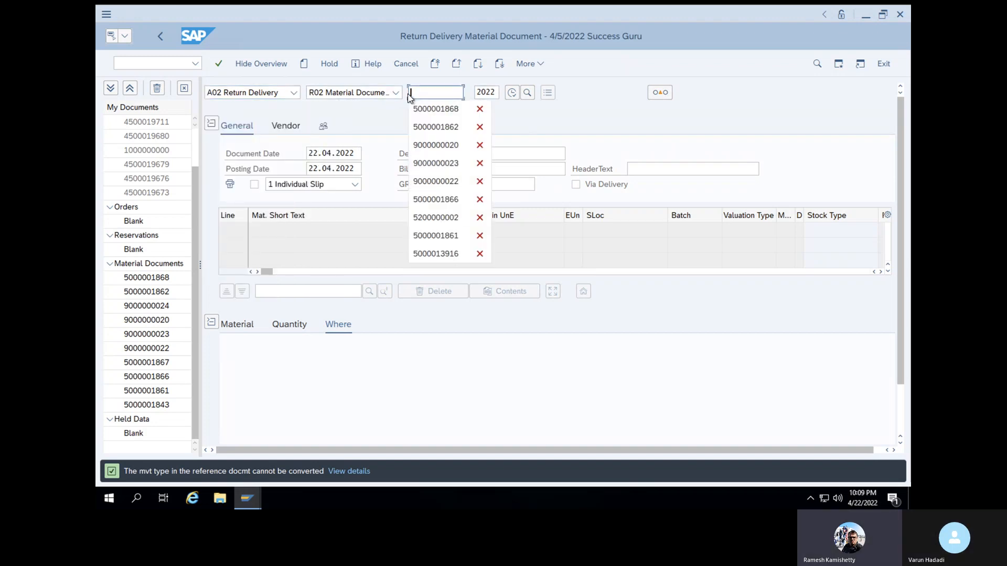
{"action": "left_click", "coordinate": [431, 127]}
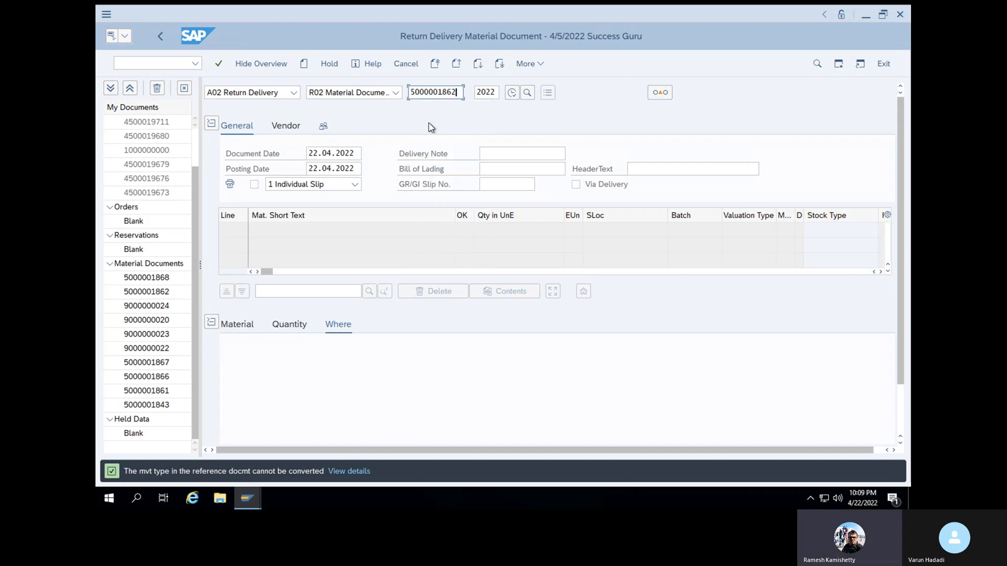
{"action": "key", "text": "Return"}
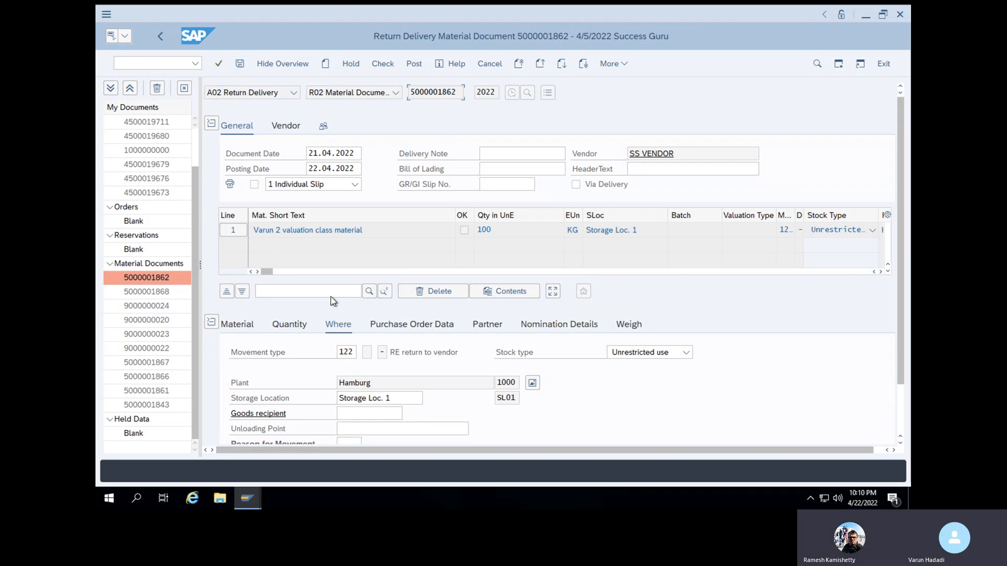
Set the return delivery item's quantity in unit of entry to 1 KG
{"action": "left_click", "coordinate": [342, 352]}
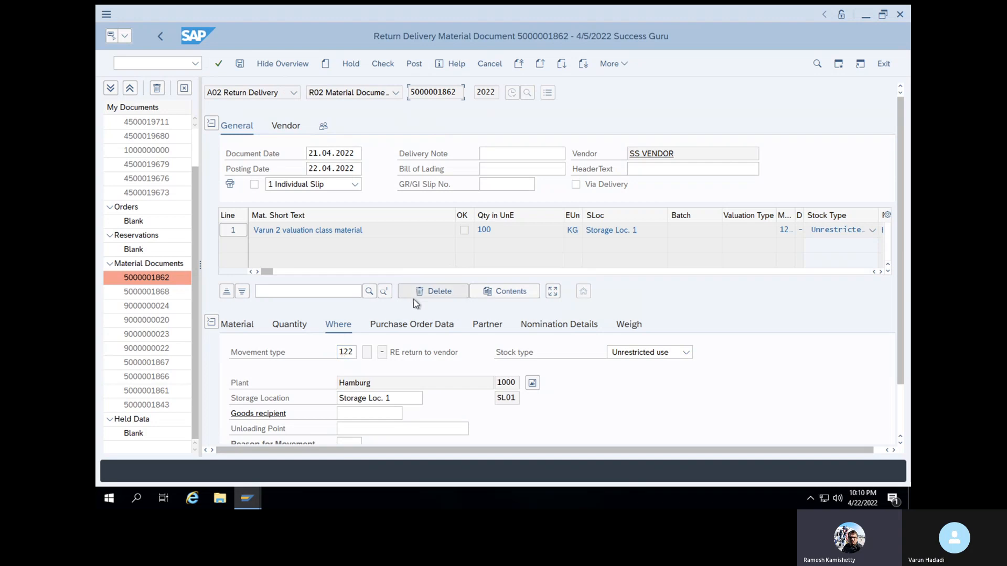
{"action": "left_click", "coordinate": [285, 325]}
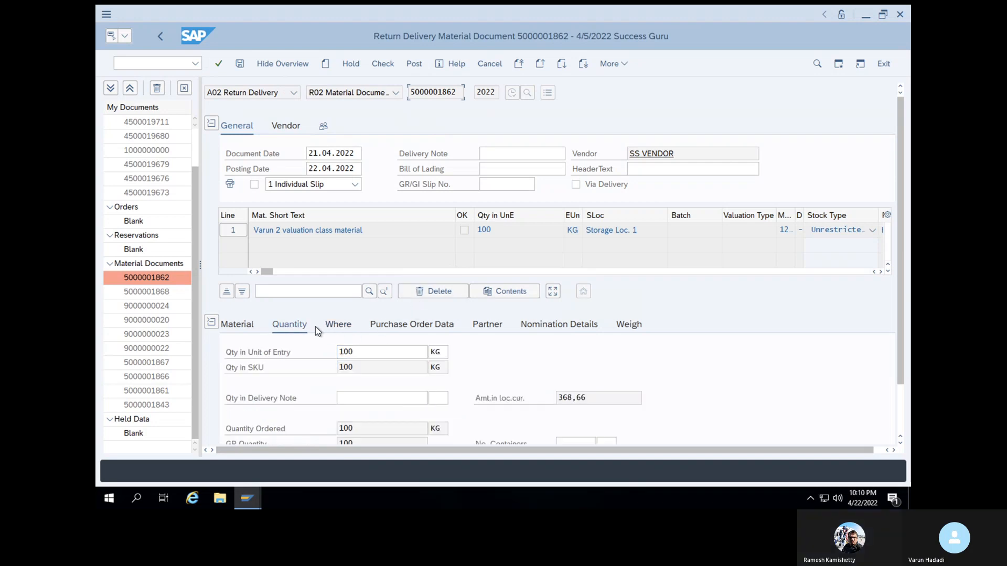
{"action": "left_click_drag", "start_coordinate": [371, 352], "coordinate": [322, 356]}
{"action": "type", "text": "1"}
{"action": "key", "text": "Return"}
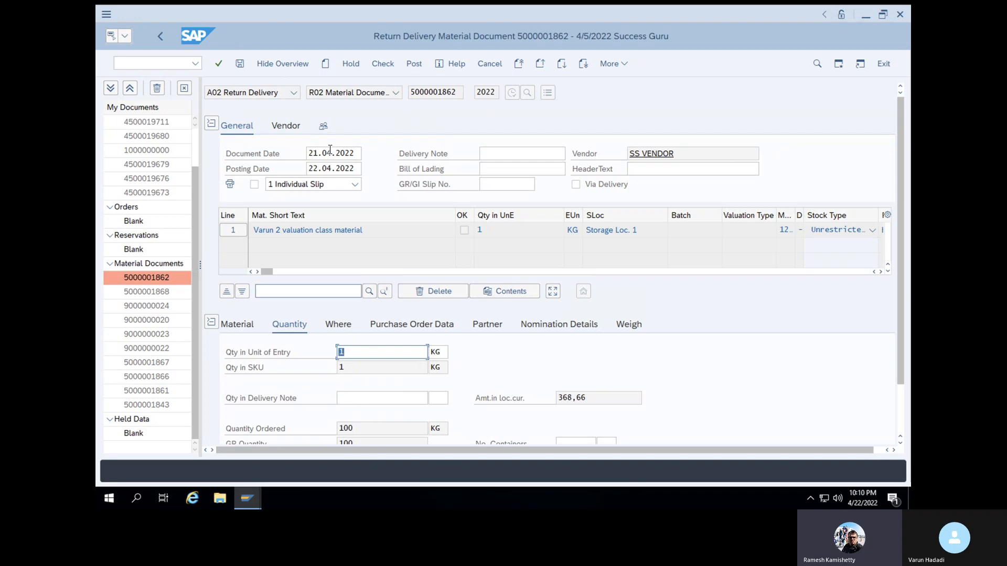
Flag the return delivery item as OK and check the document
{"action": "left_click", "coordinate": [387, 67]}
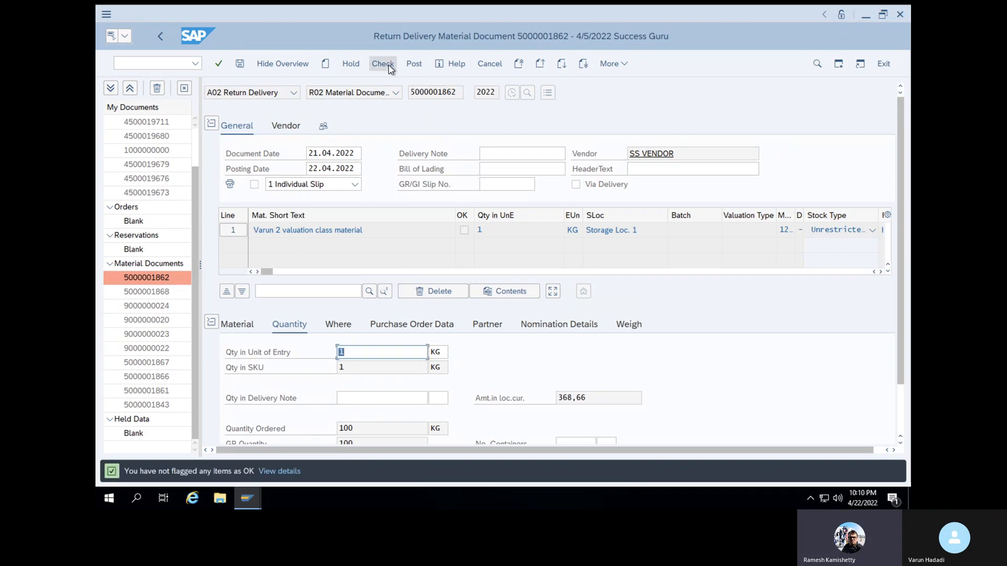
{"action": "scroll", "coordinate": [279, 407], "scroll_direction": "down", "scroll_amount": 3}
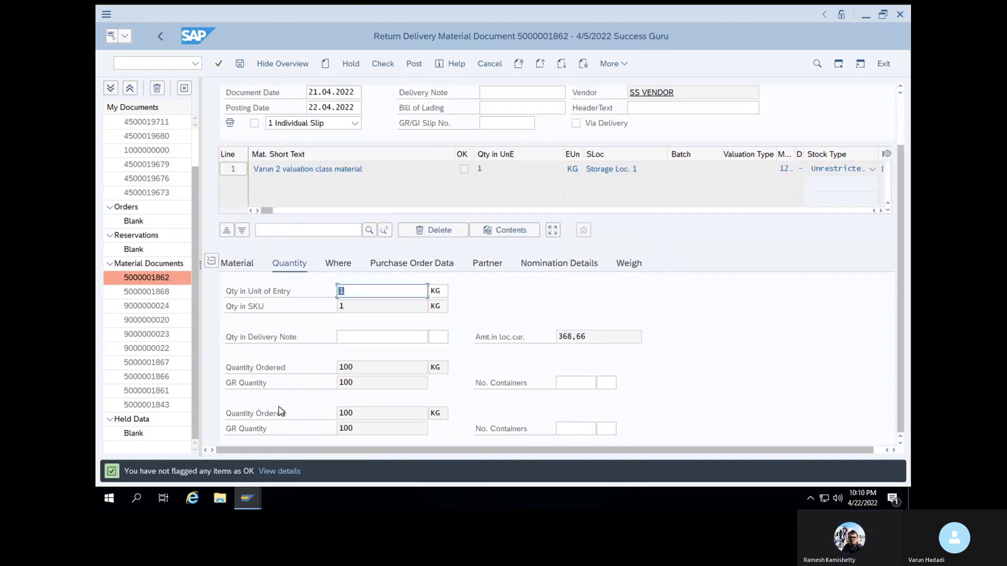
{"action": "left_click", "coordinate": [260, 429]}
{"action": "left_click", "coordinate": [400, 67]}
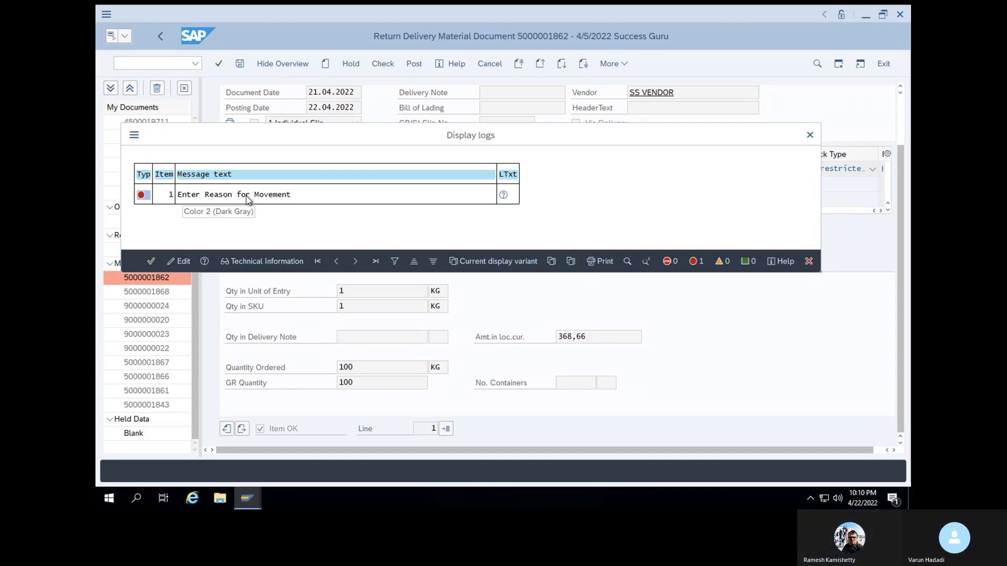
{"action": "left_click", "coordinate": [153, 261]}
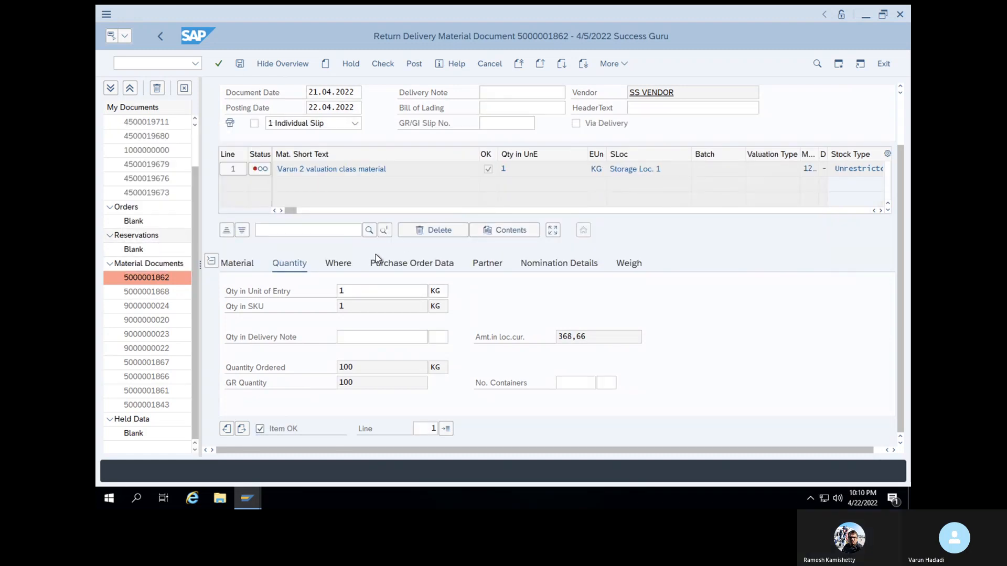
Set the item's reason for movement to 0001 Poor quality
{"action": "left_click", "coordinate": [346, 264]}
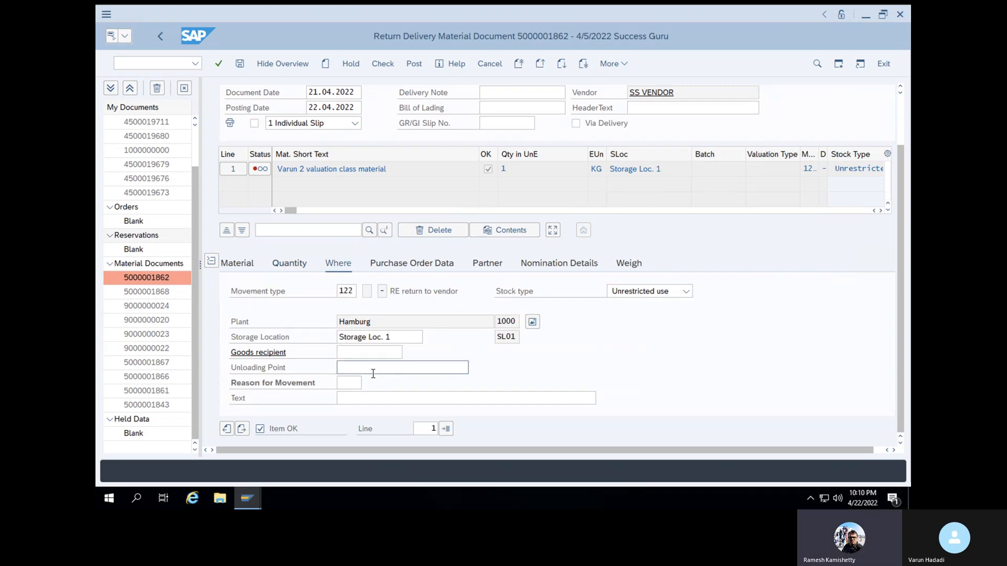
{"action": "left_click", "coordinate": [356, 383]}
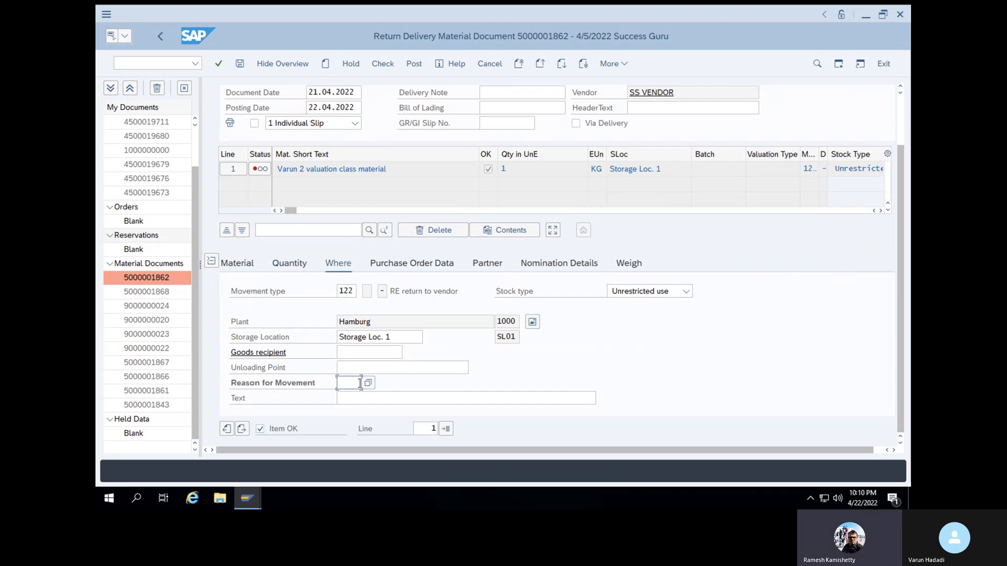
{"action": "left_click", "coordinate": [369, 383]}
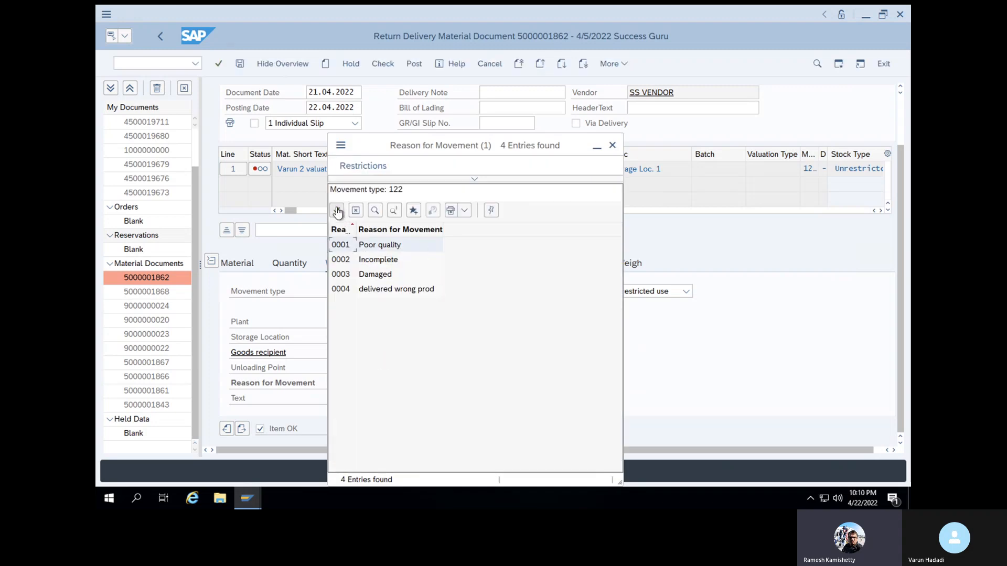
{"action": "left_click", "coordinate": [338, 210]}
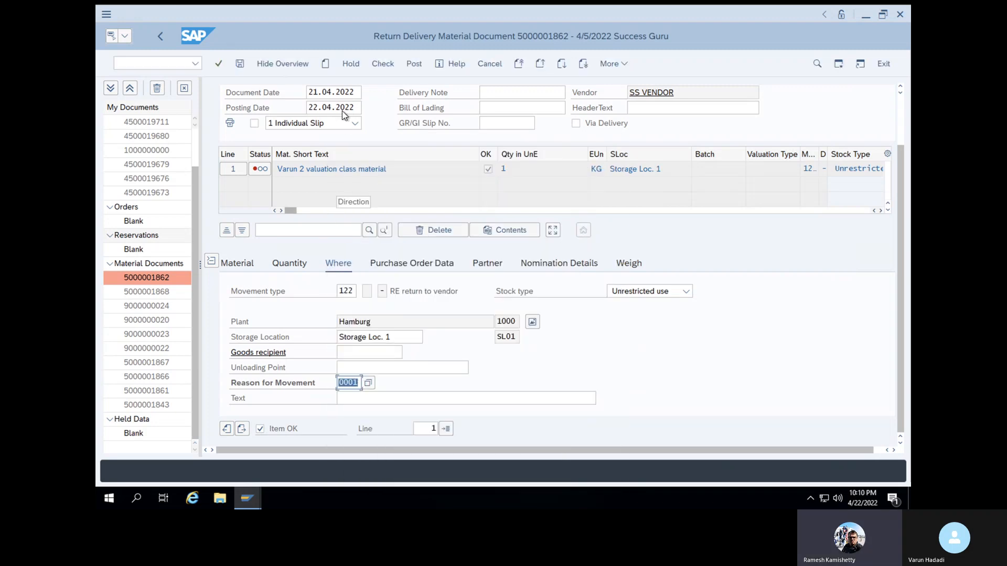
Check the return delivery document again and post it
{"action": "left_click", "coordinate": [393, 68]}
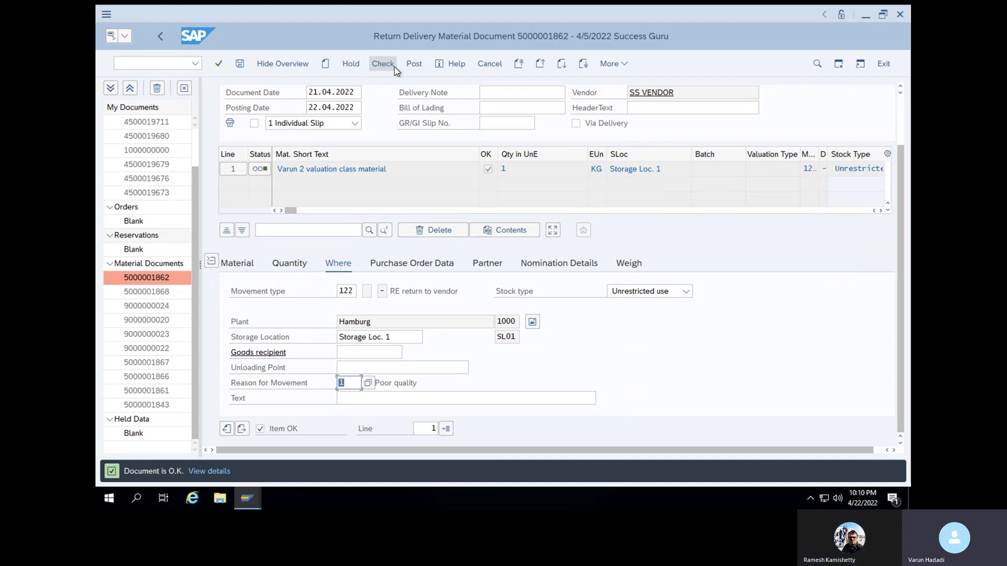
{"action": "left_click", "coordinate": [413, 64]}
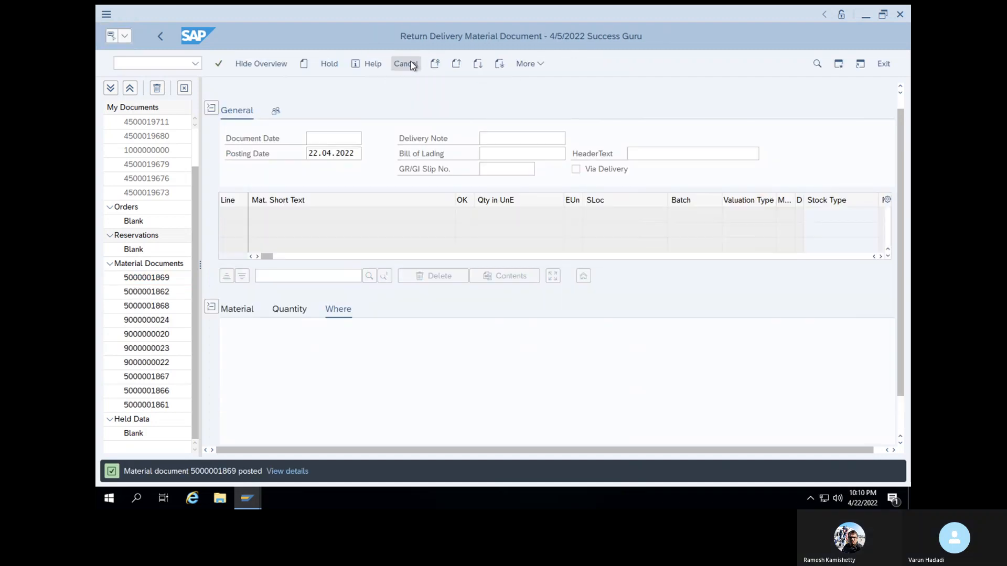
{"action": "double_click", "coordinate": [229, 469]}
{"action": "left_click", "coordinate": [303, 377]}
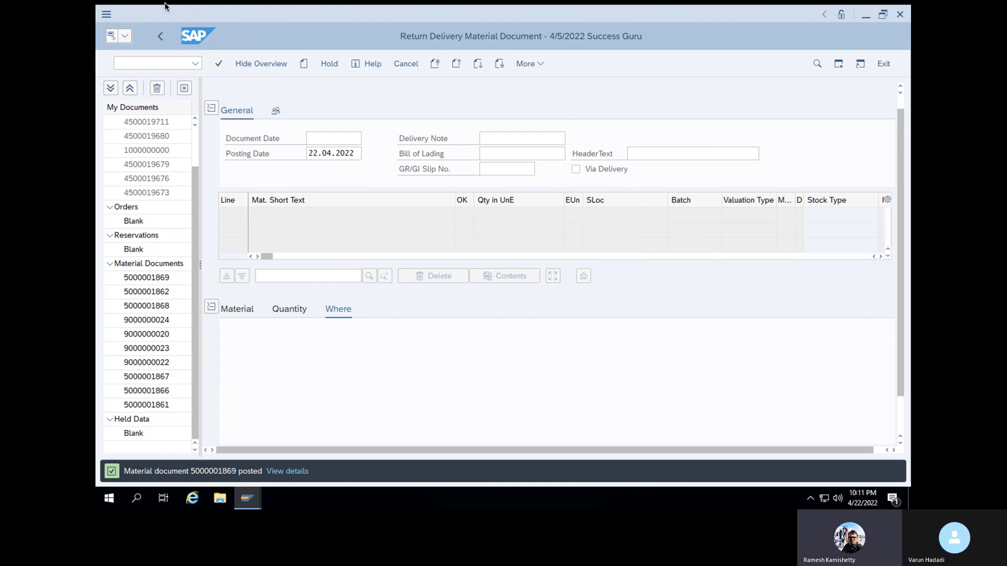
{"action": "left_click", "coordinate": [127, 23]}
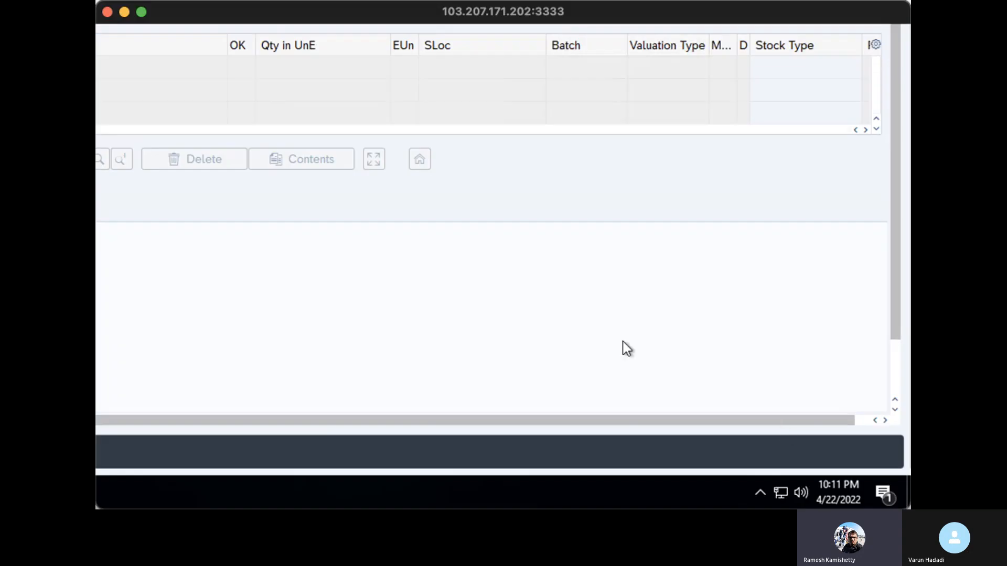